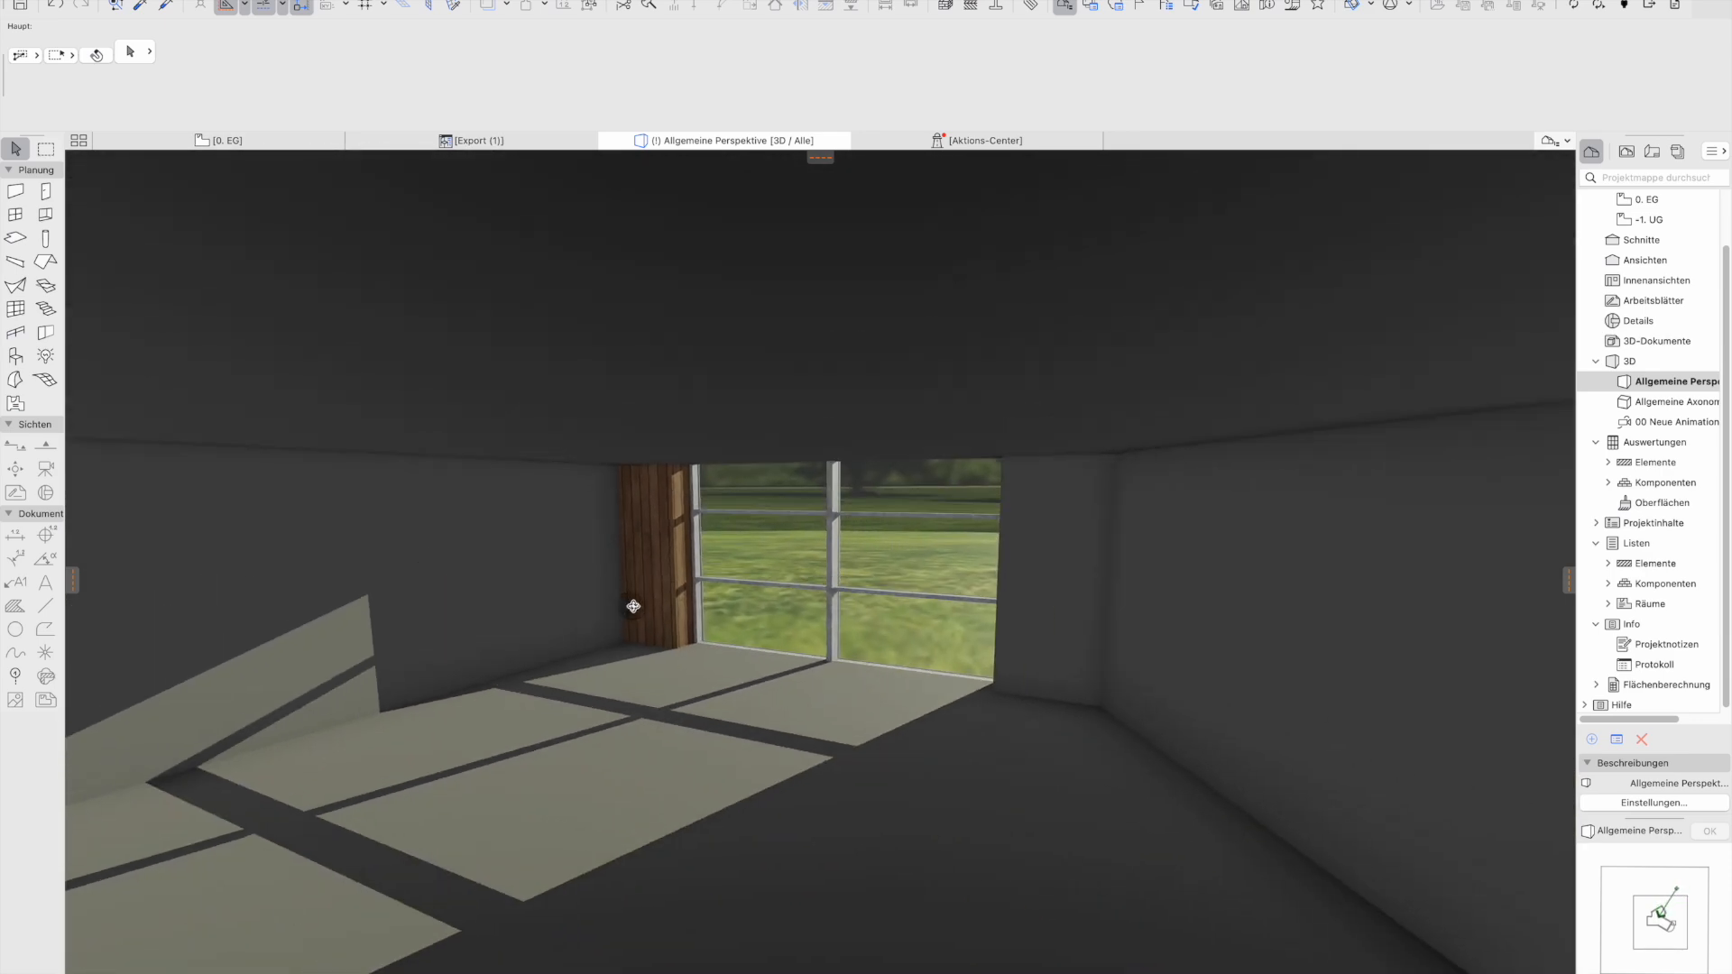
Inspect the house model from its interior, its facades and terrace, and from outside the surrounding skydome
scroll(630, 607, down, 10)
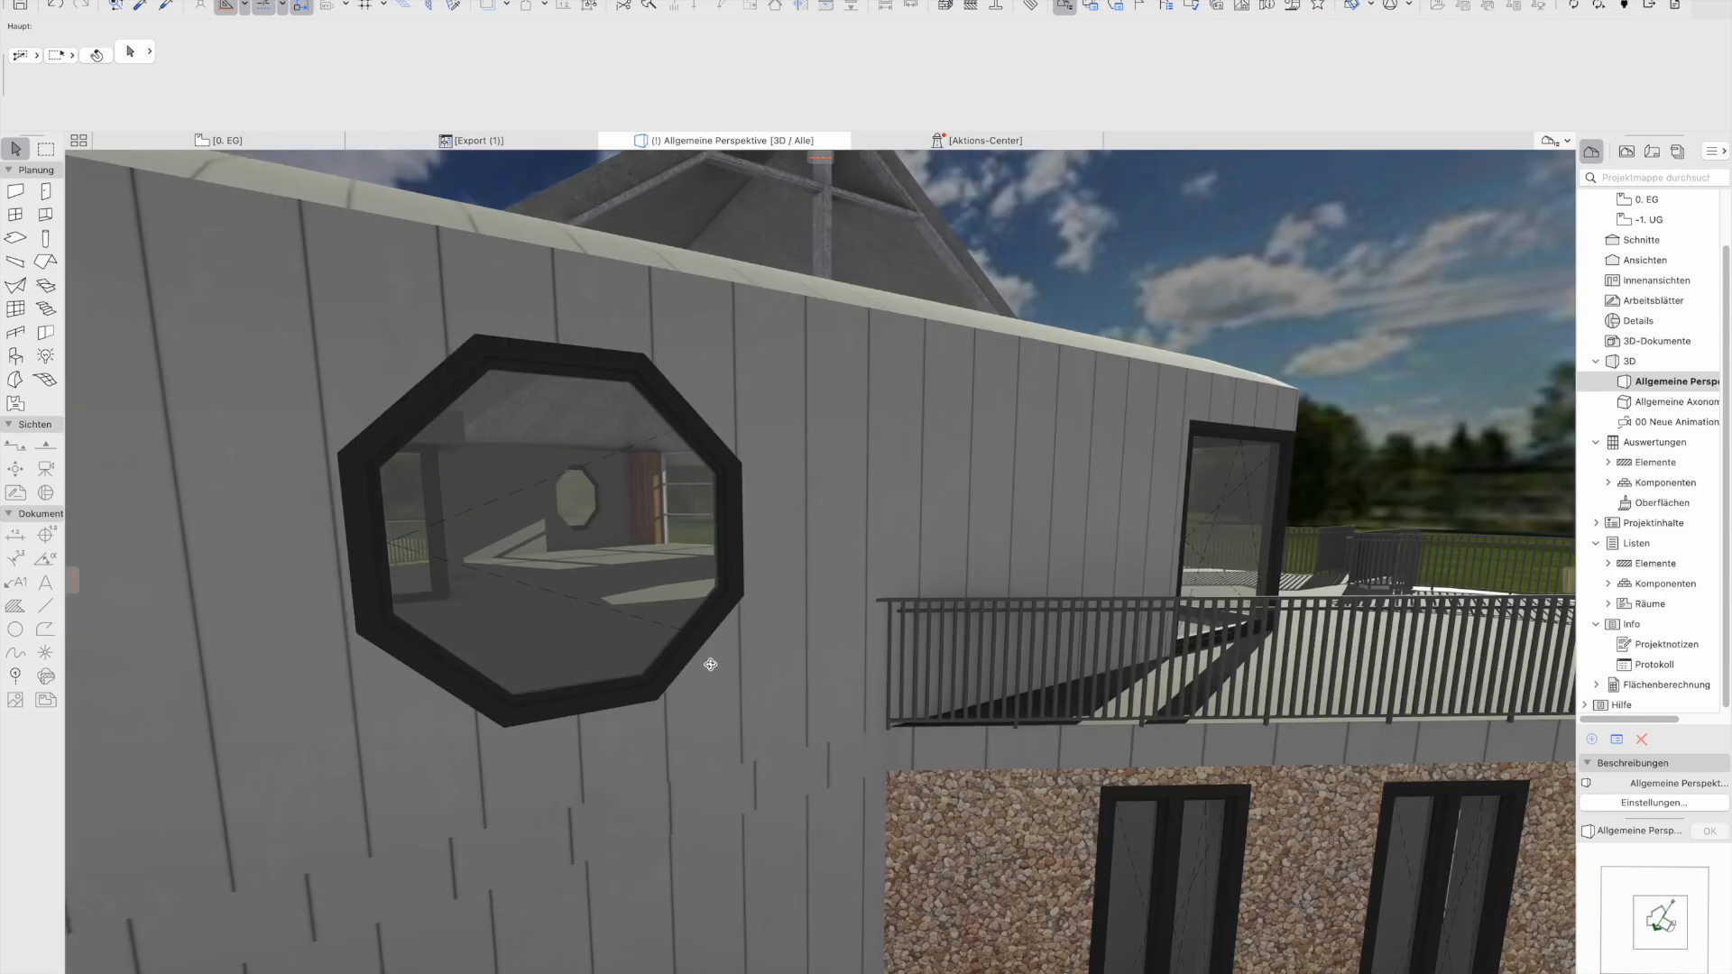
scroll(711, 665, down, 10)
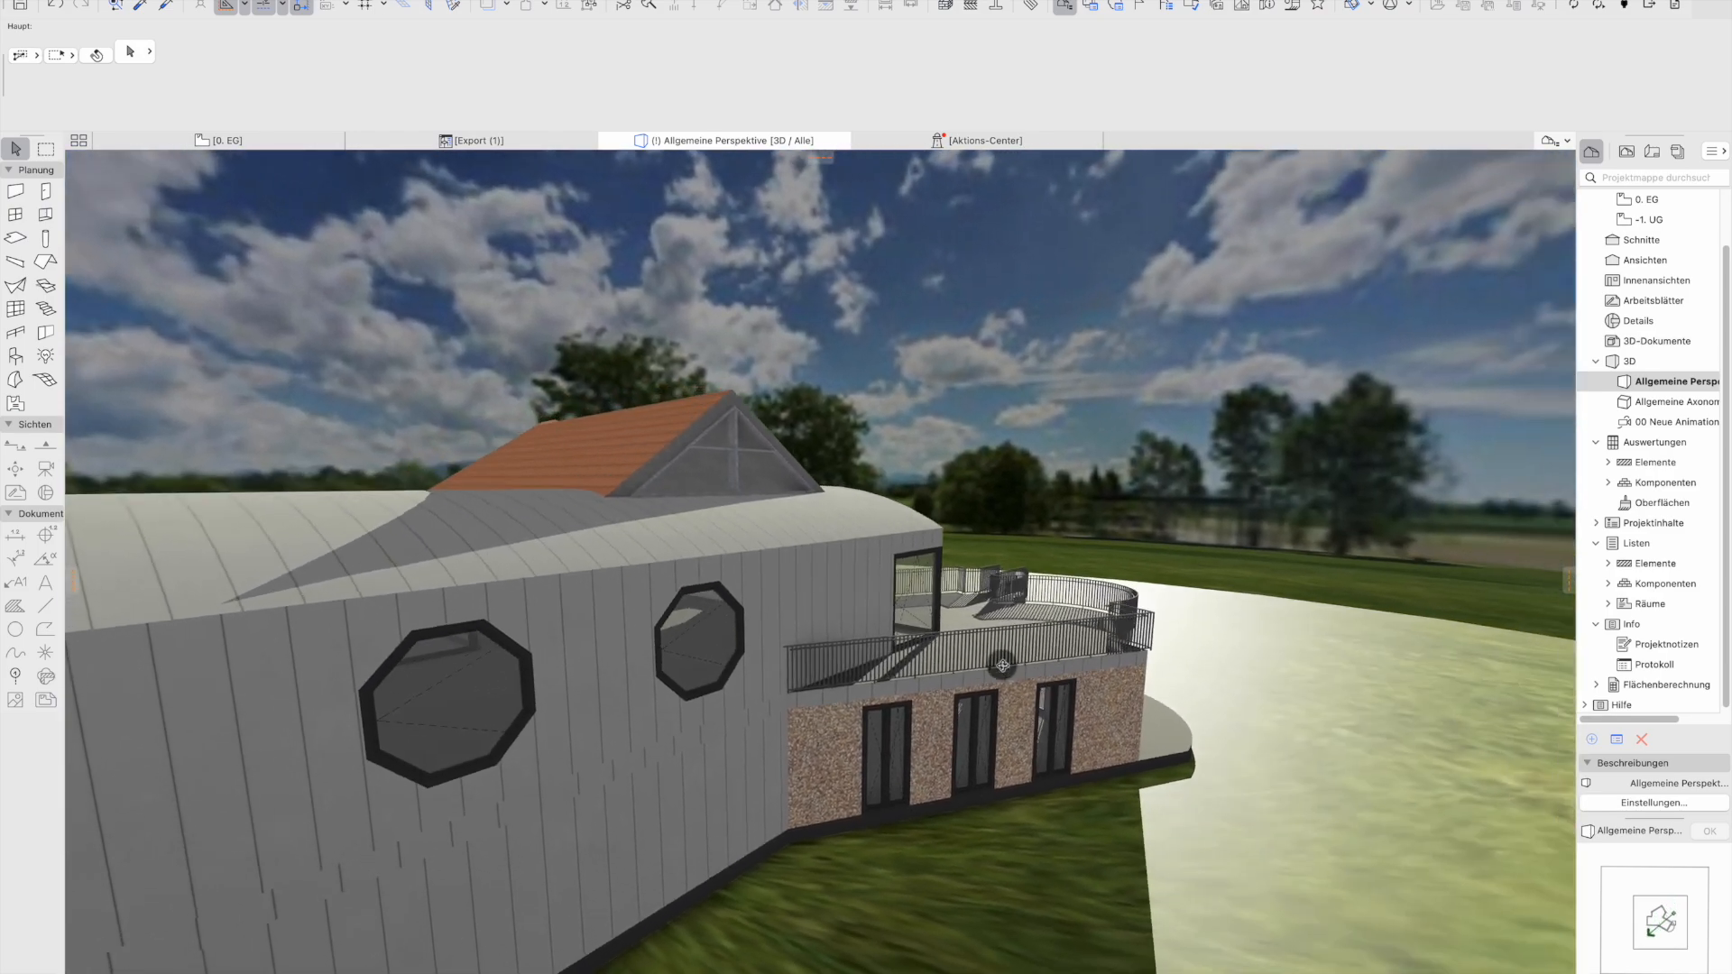
shift+middle_drag(1002, 666, 1687, 688)
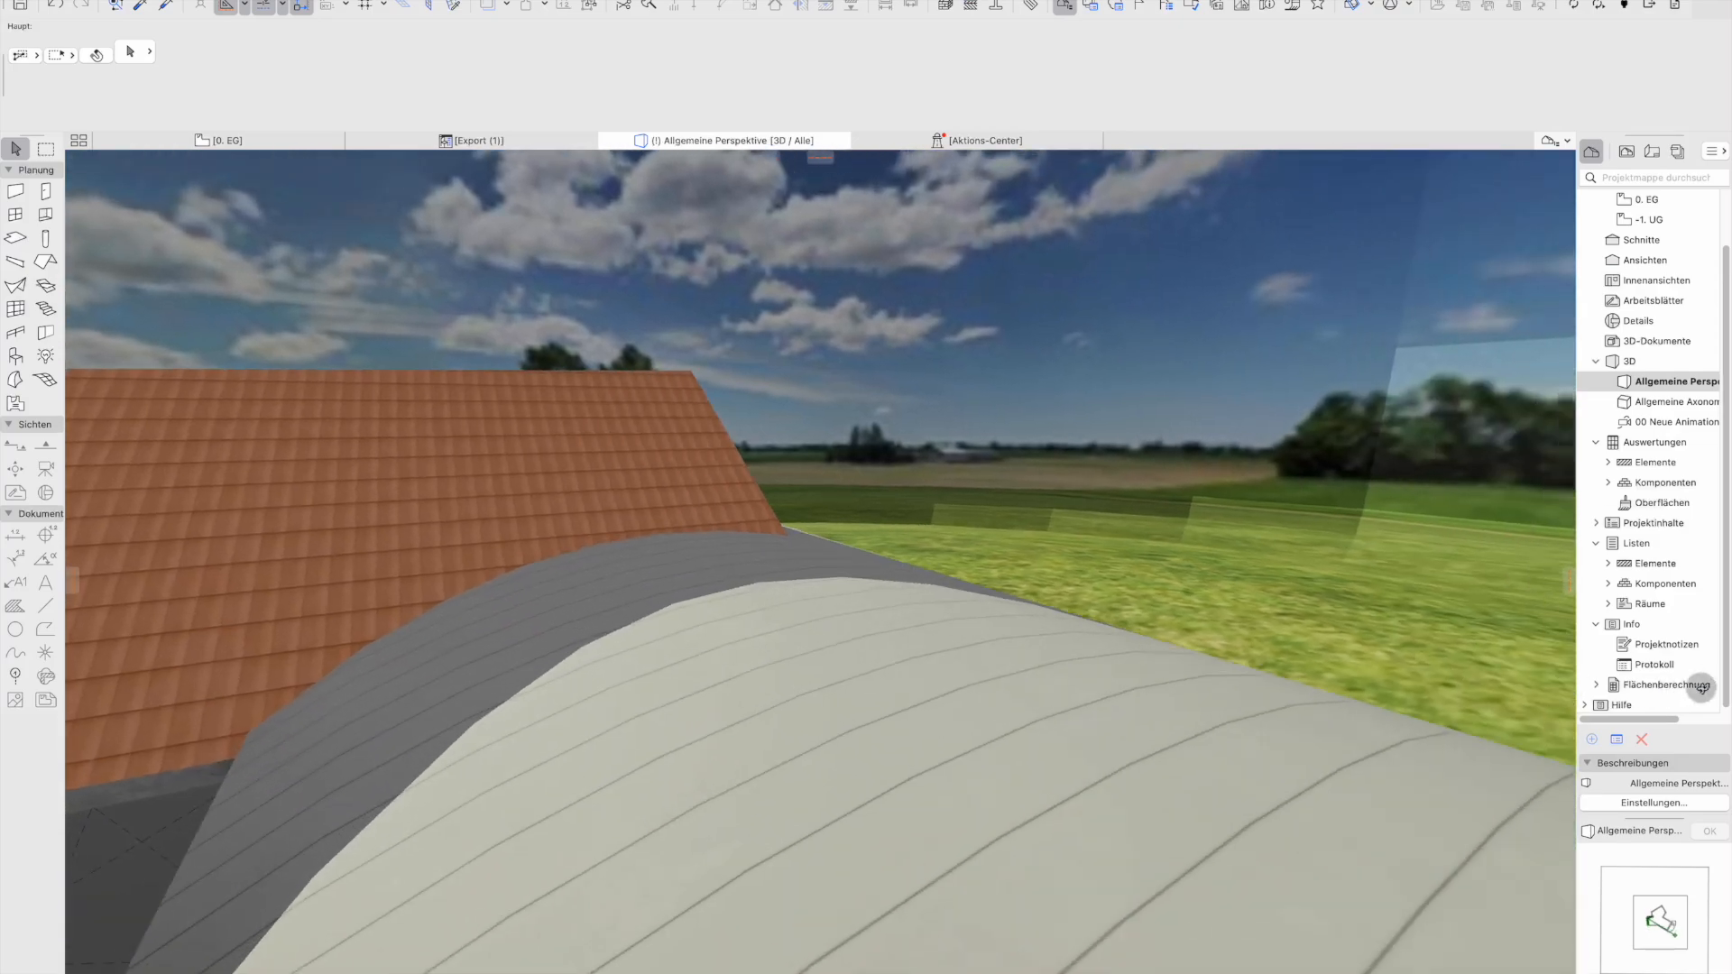
shift+middle_drag(712, 514, 1310, 452)
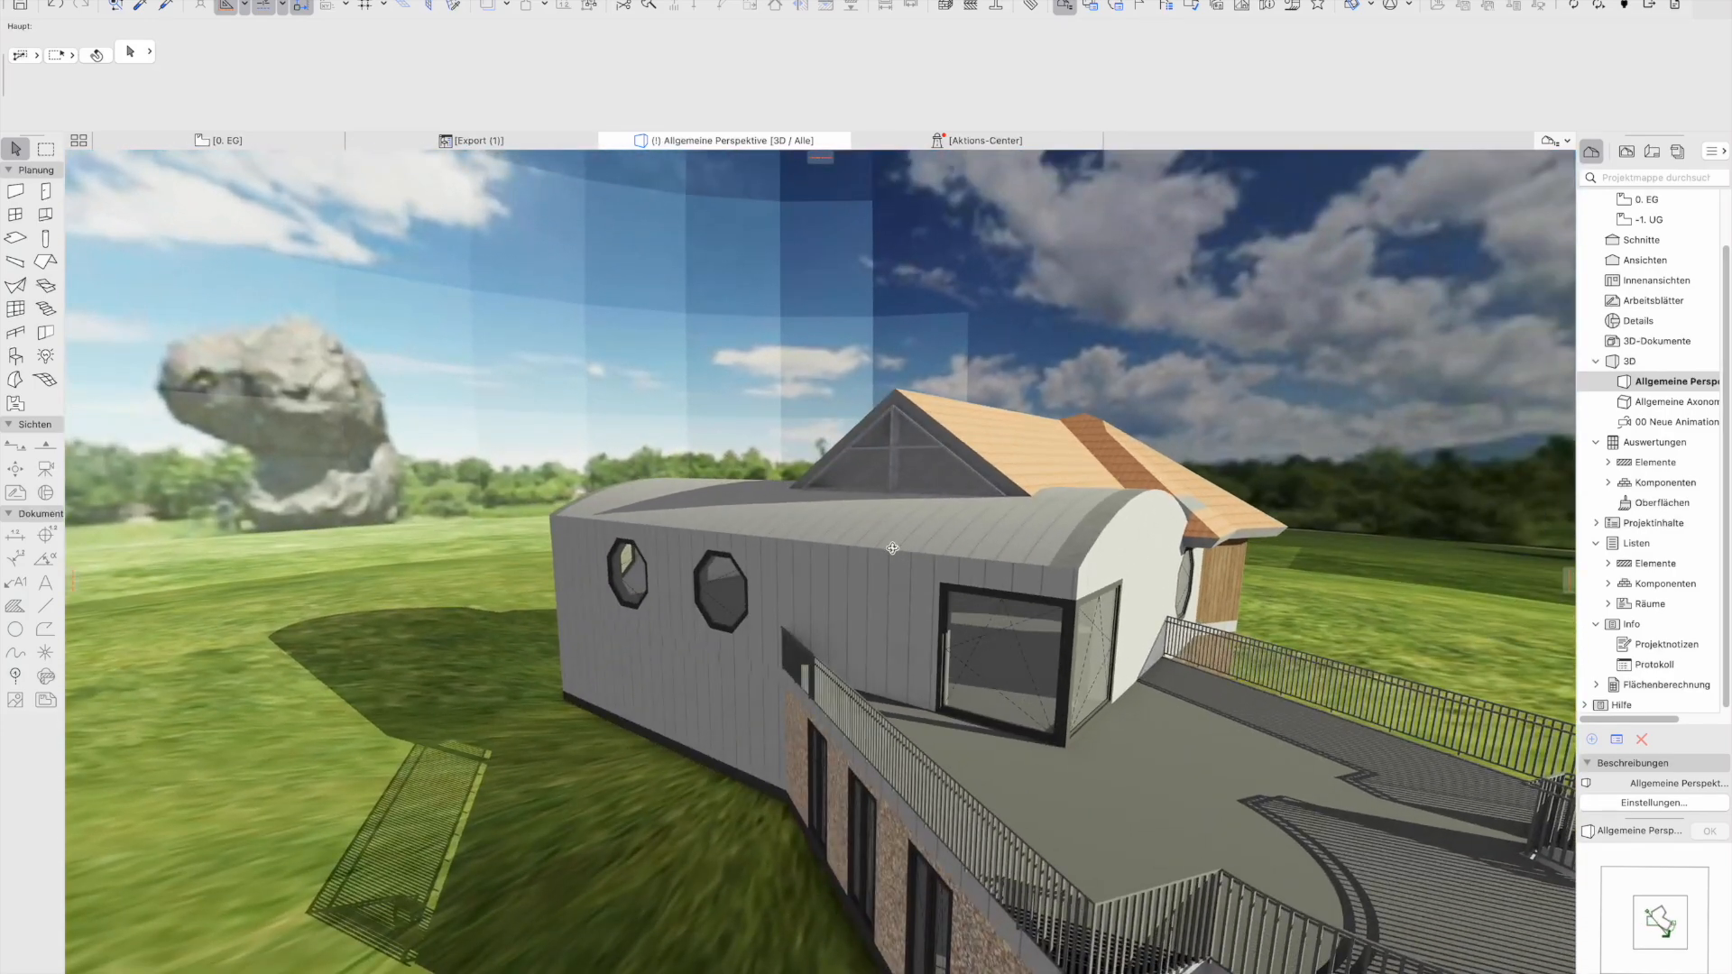
shift+middle_drag(663, 480, 654, 537)
scroll(654, 538, down, 10)
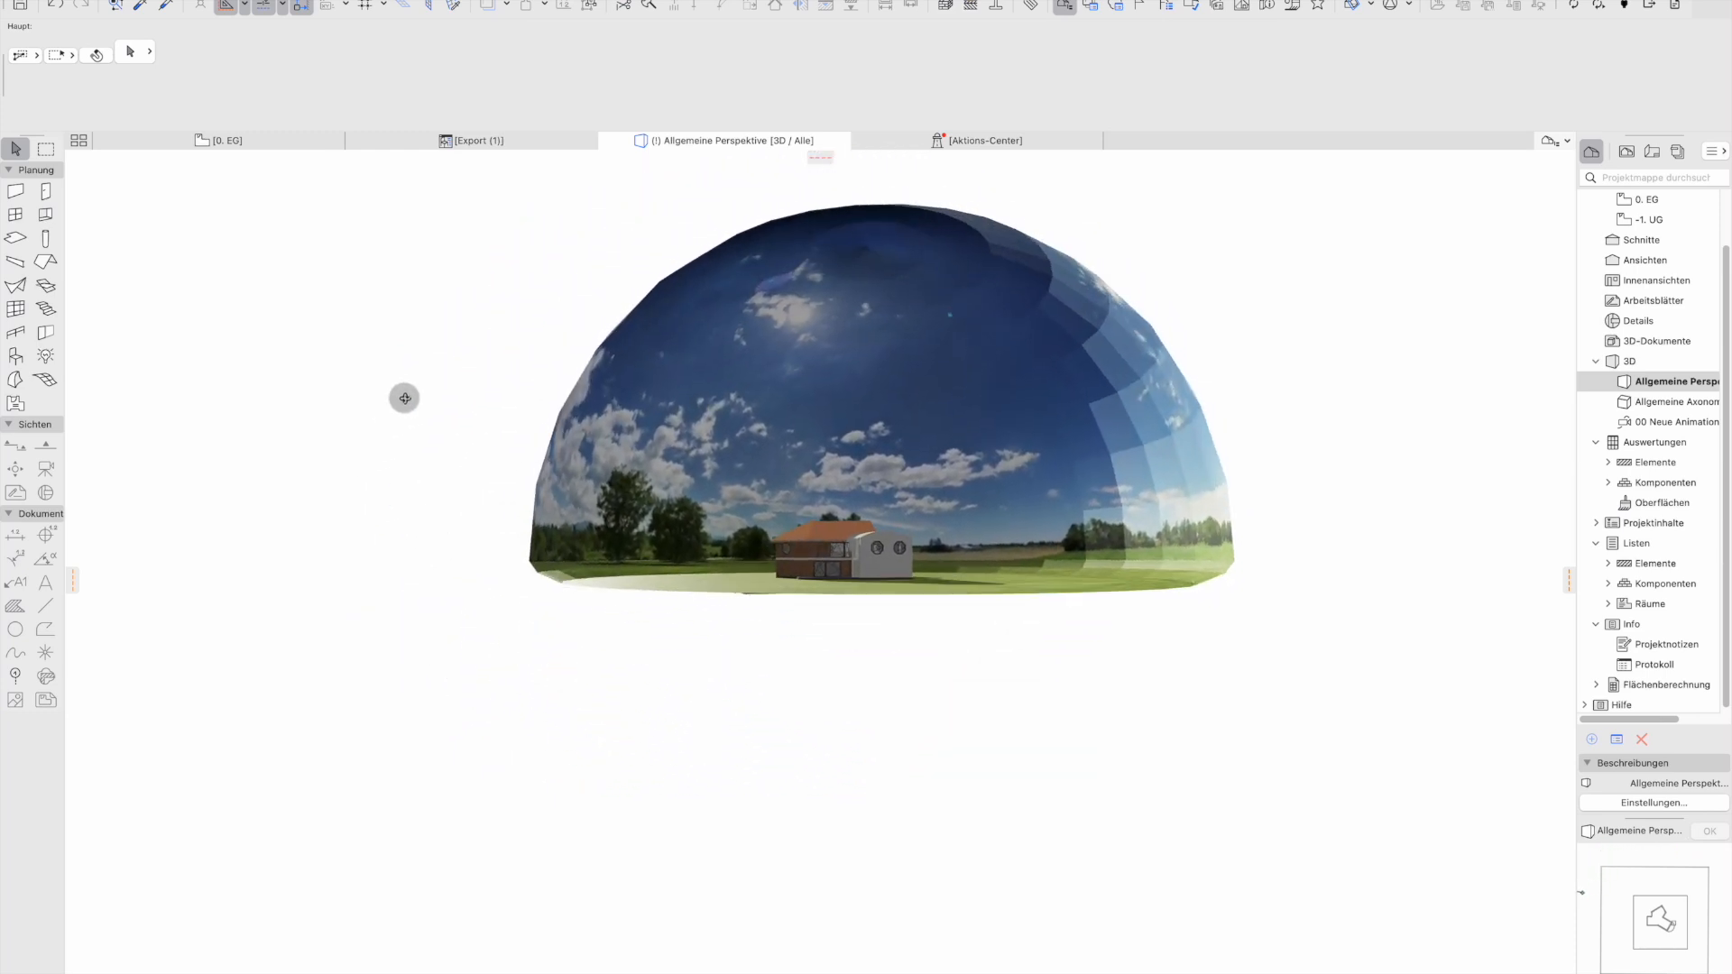
shift+middle_drag(489, 298, 333, 529)
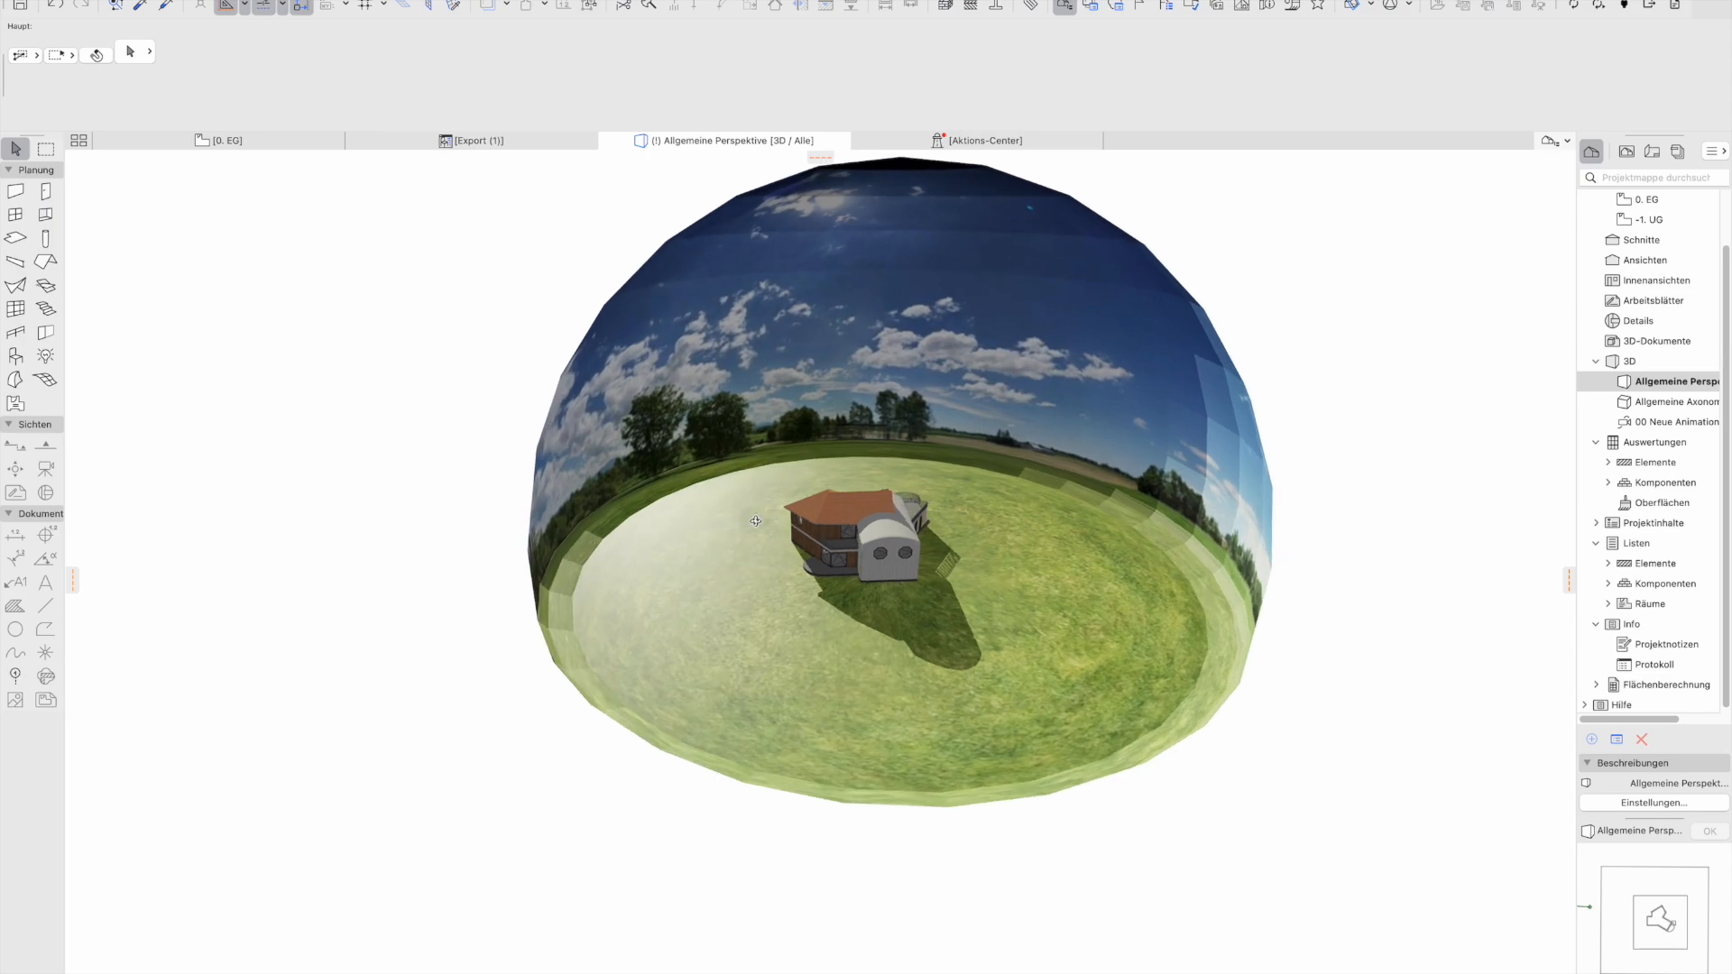
scroll(981, 424, up, 5)
scroll(983, 425, up, 6)
Examine the roof and terrace sides of the house inside the skydome and view the whole dome from outside
shift+middle_drag(770, 403, 1274, 440)
shift+middle_drag(734, 340, 854, 387)
shift+middle_drag(996, 382, 911, 259)
scroll(808, 524, up, 10)
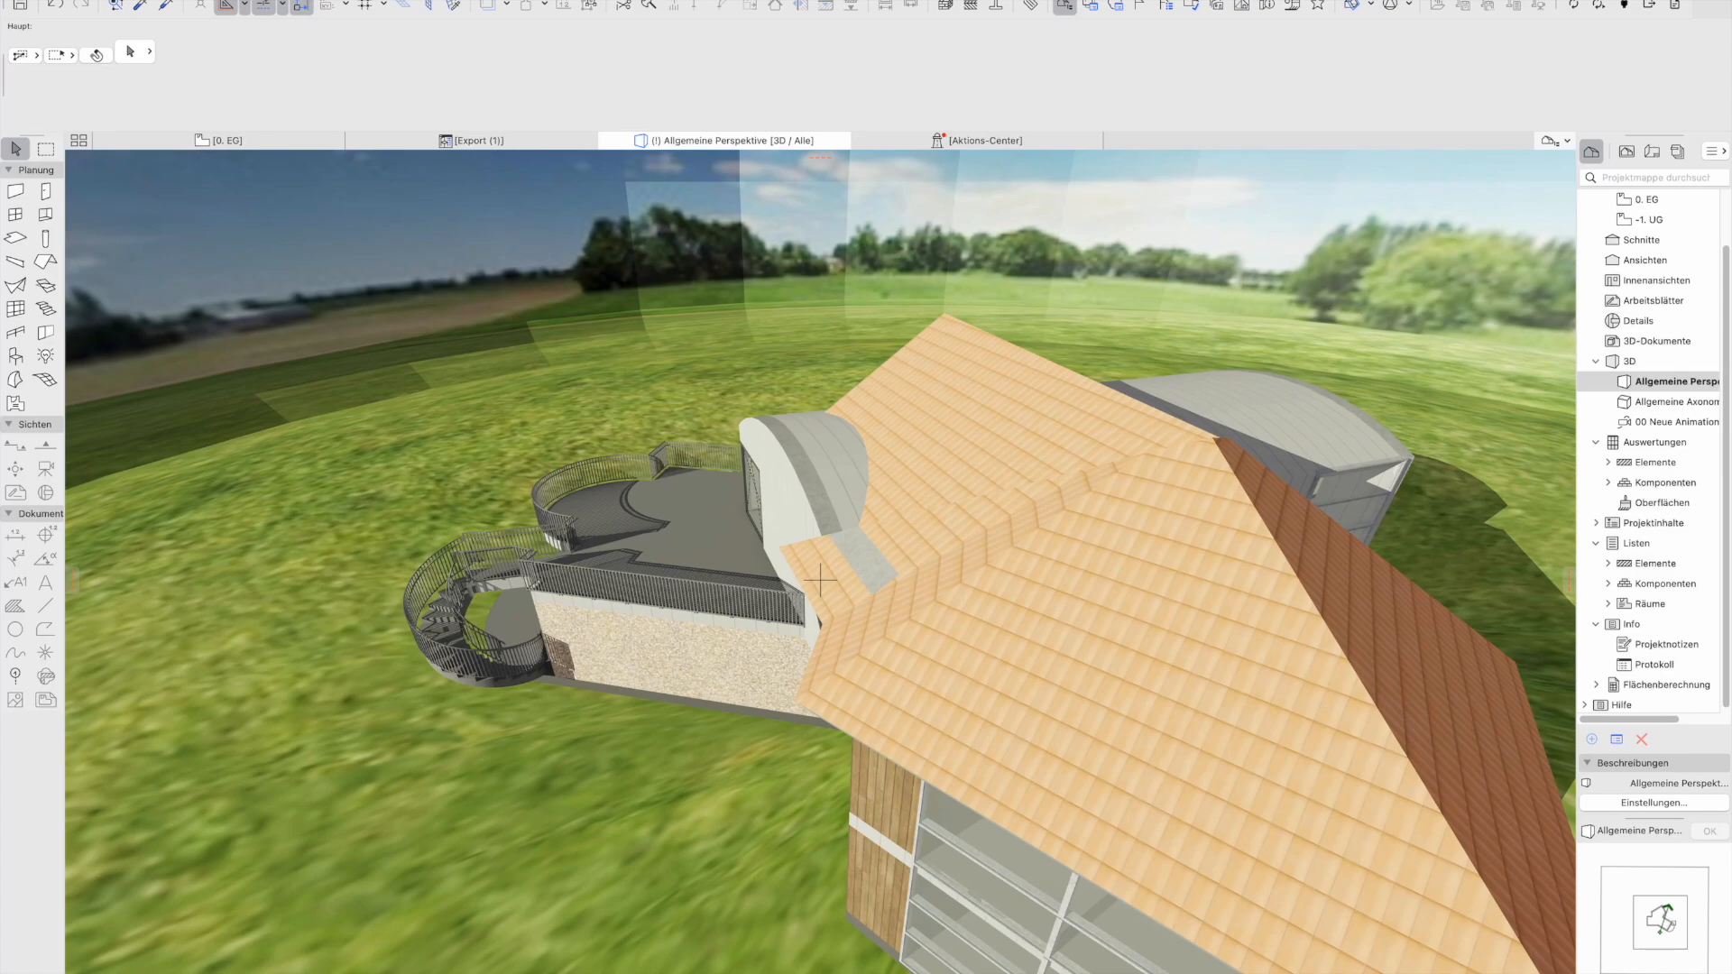
shift+middle_drag(820, 580, 1040, 277)
shift+middle_drag(611, 254, 379, 329)
shift+middle_drag(606, 338, 929, 429)
scroll(929, 429, down, 5)
mouse_move(1074, 361)
middle_down()
mouse_move(959, 448)
mouse_move(929, 597)
mouse_move(1264, 599)
mouse_move(1112, 596)
middle_up()
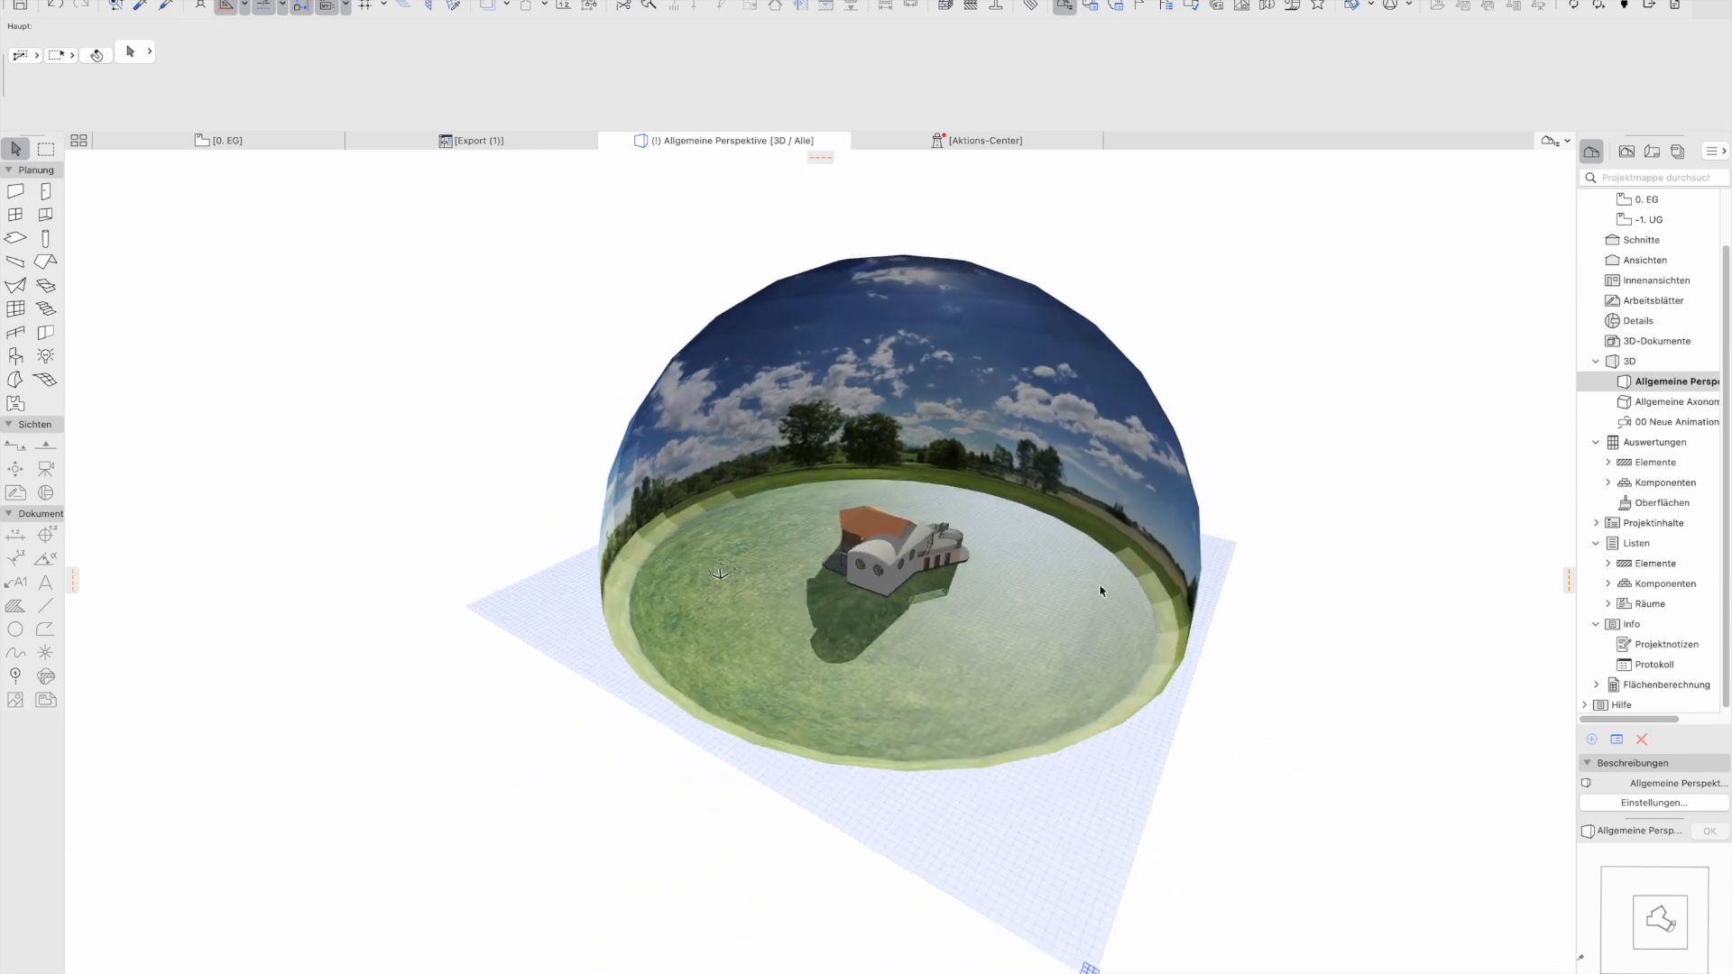
scroll(742, 565, up, 5)
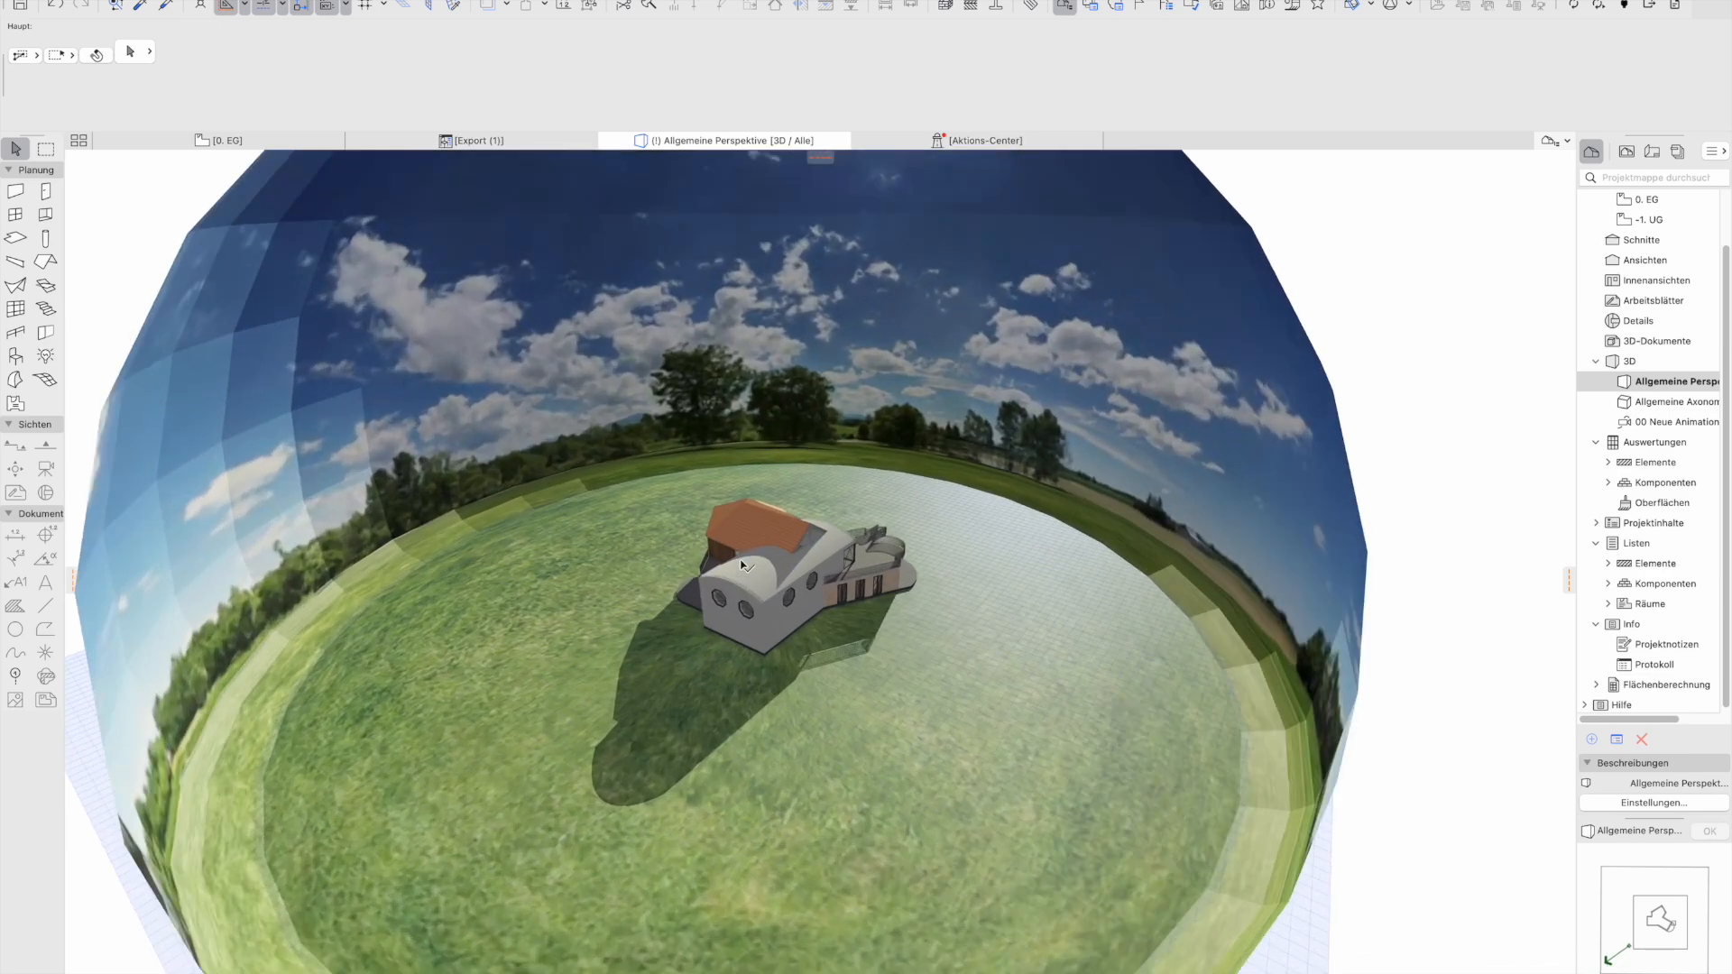
scroll(743, 564, down, 3)
shift+middle_drag(772, 614, 864, 589)
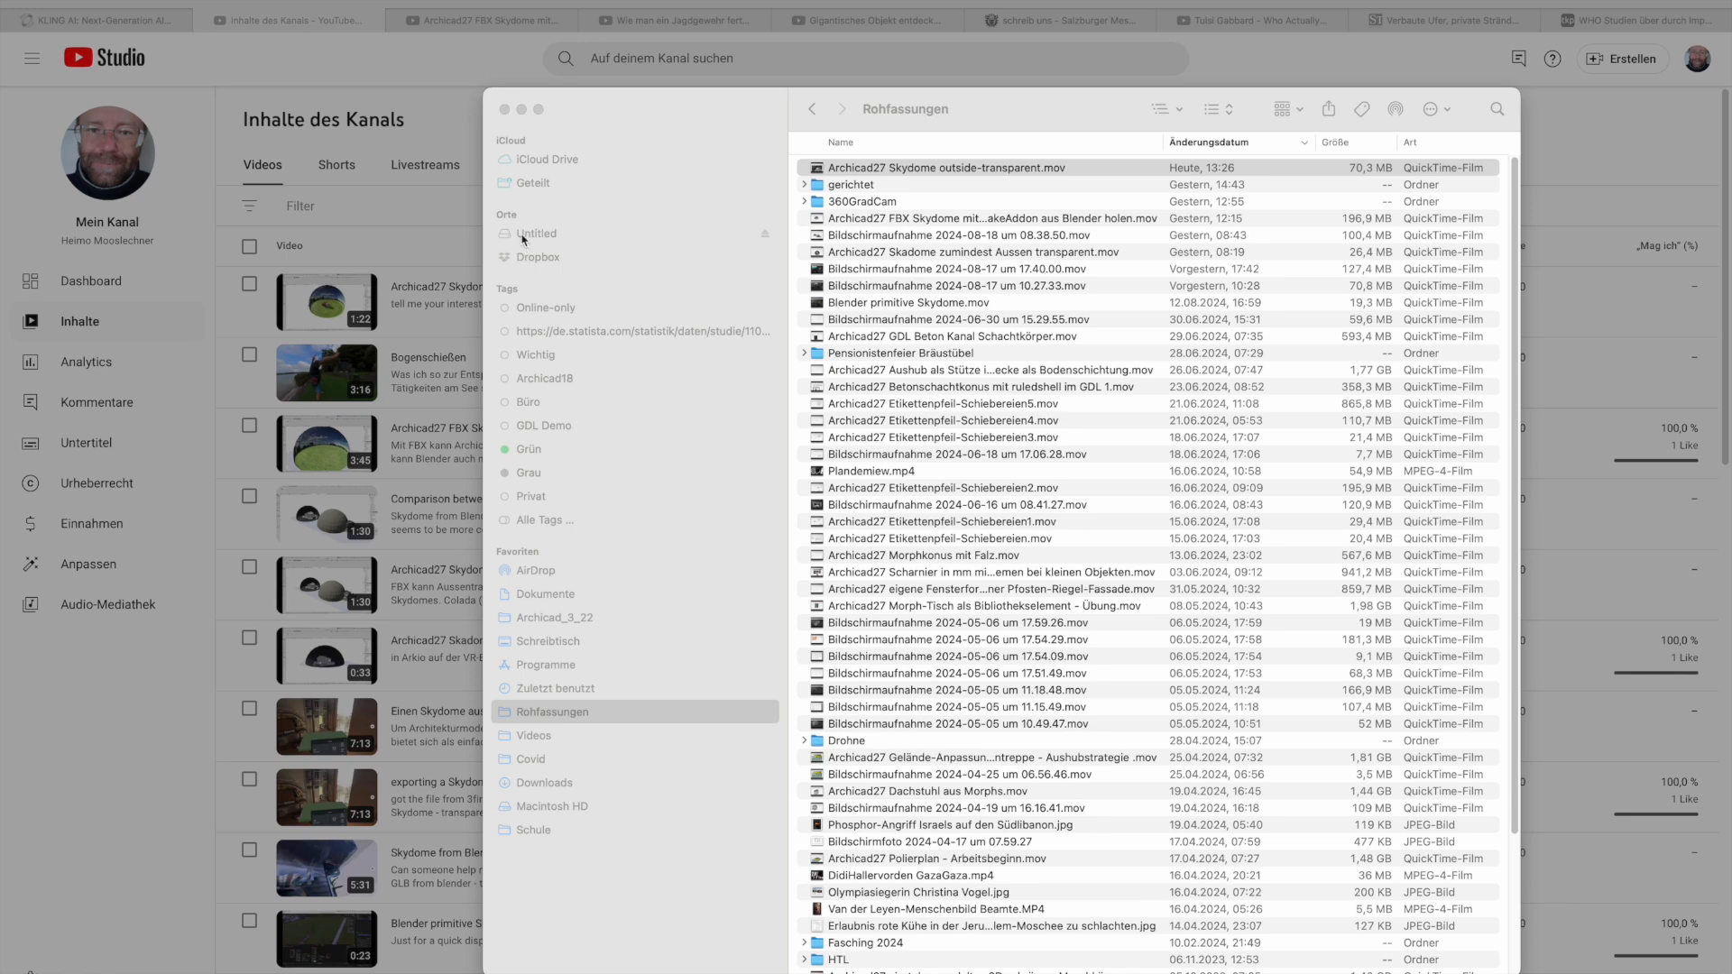
In Finder, open the DCIM/Camera01 folder on the Untitled drive and select its three .insp images
click(517, 234)
click(553, 233)
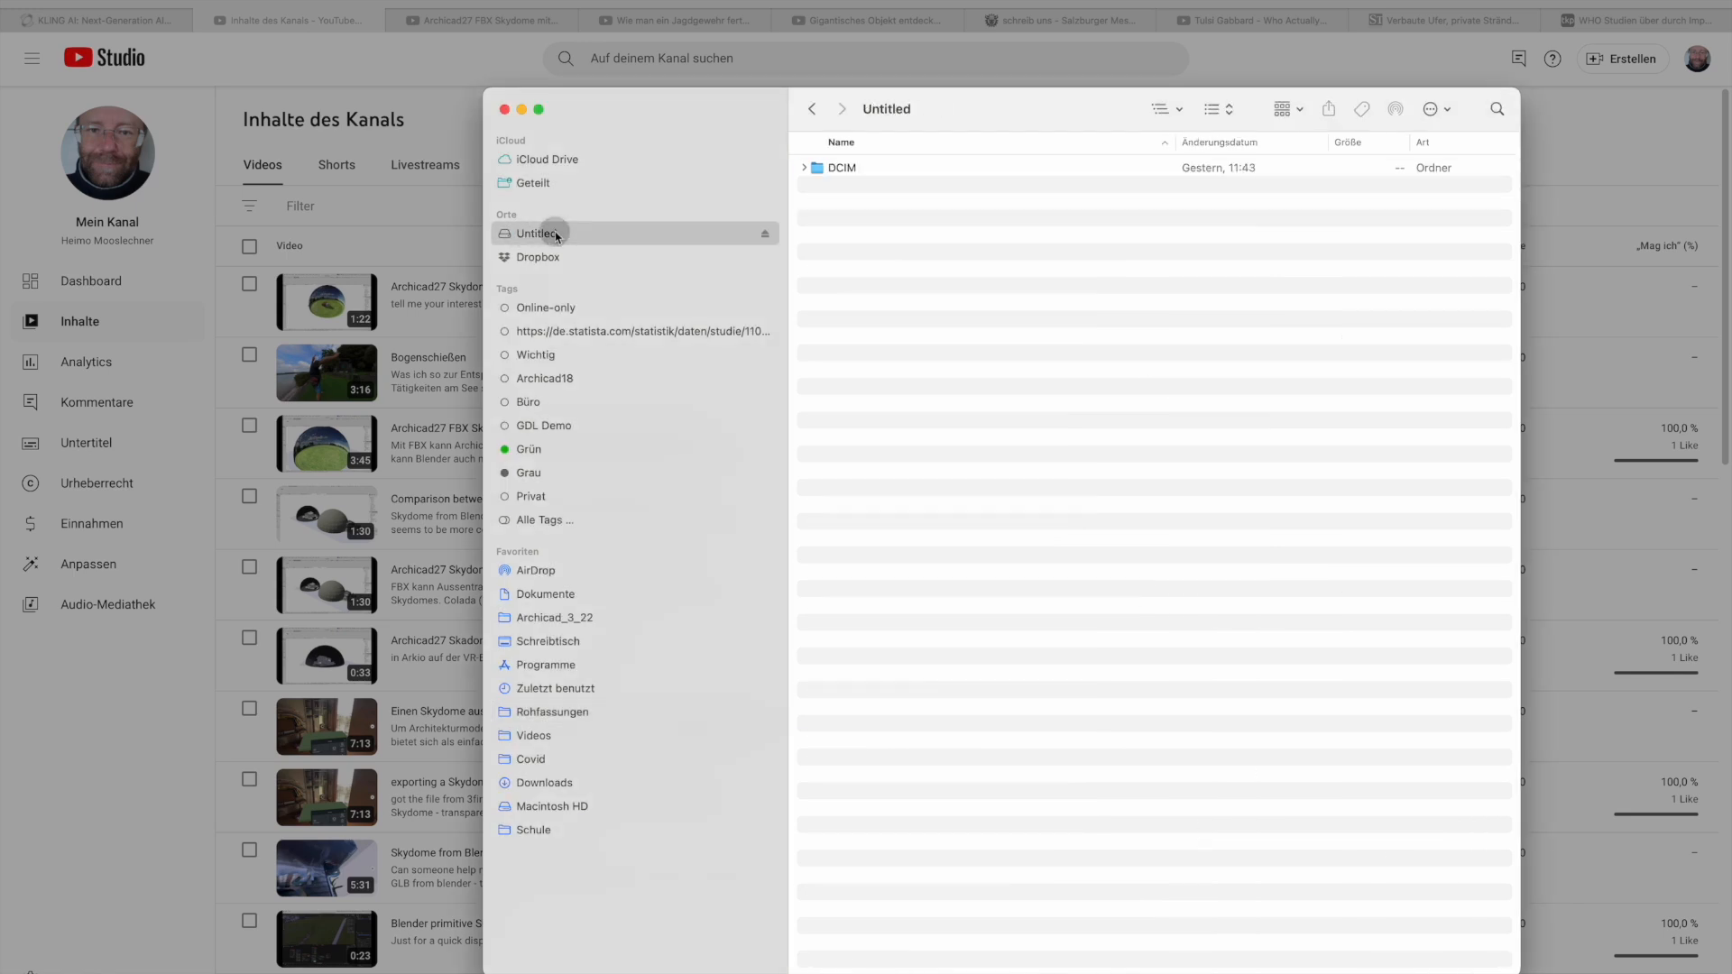
click(804, 168)
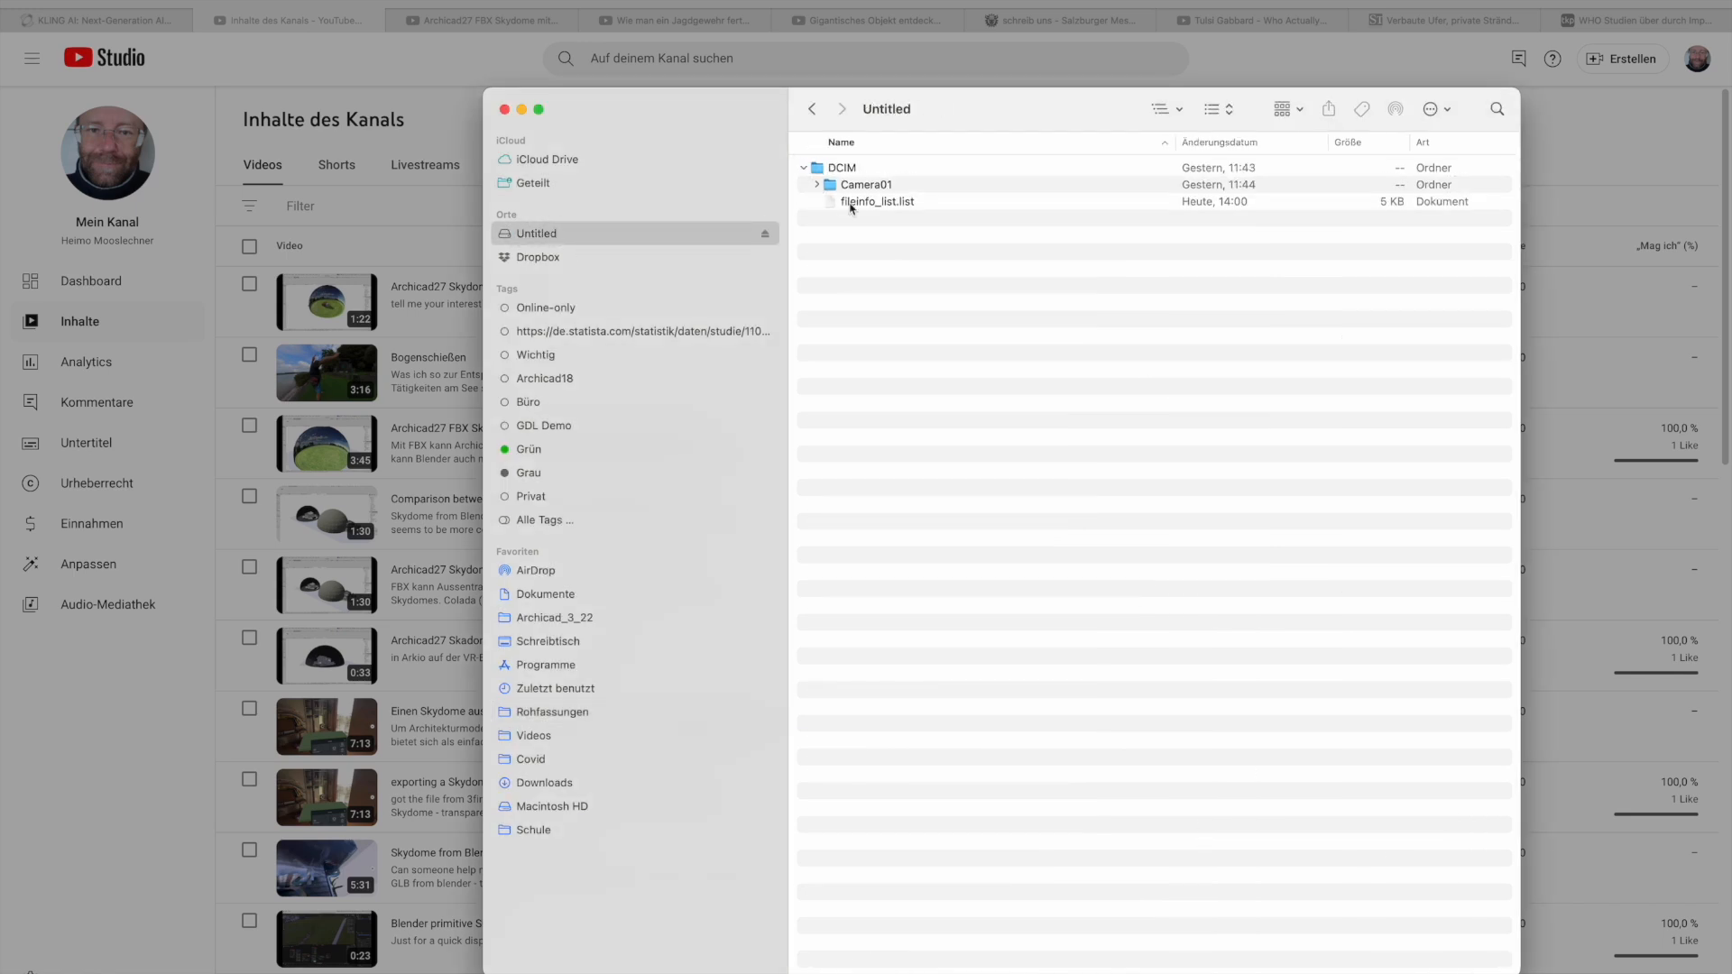
double_click(853, 186)
drag(1024, 270, 823, 145)
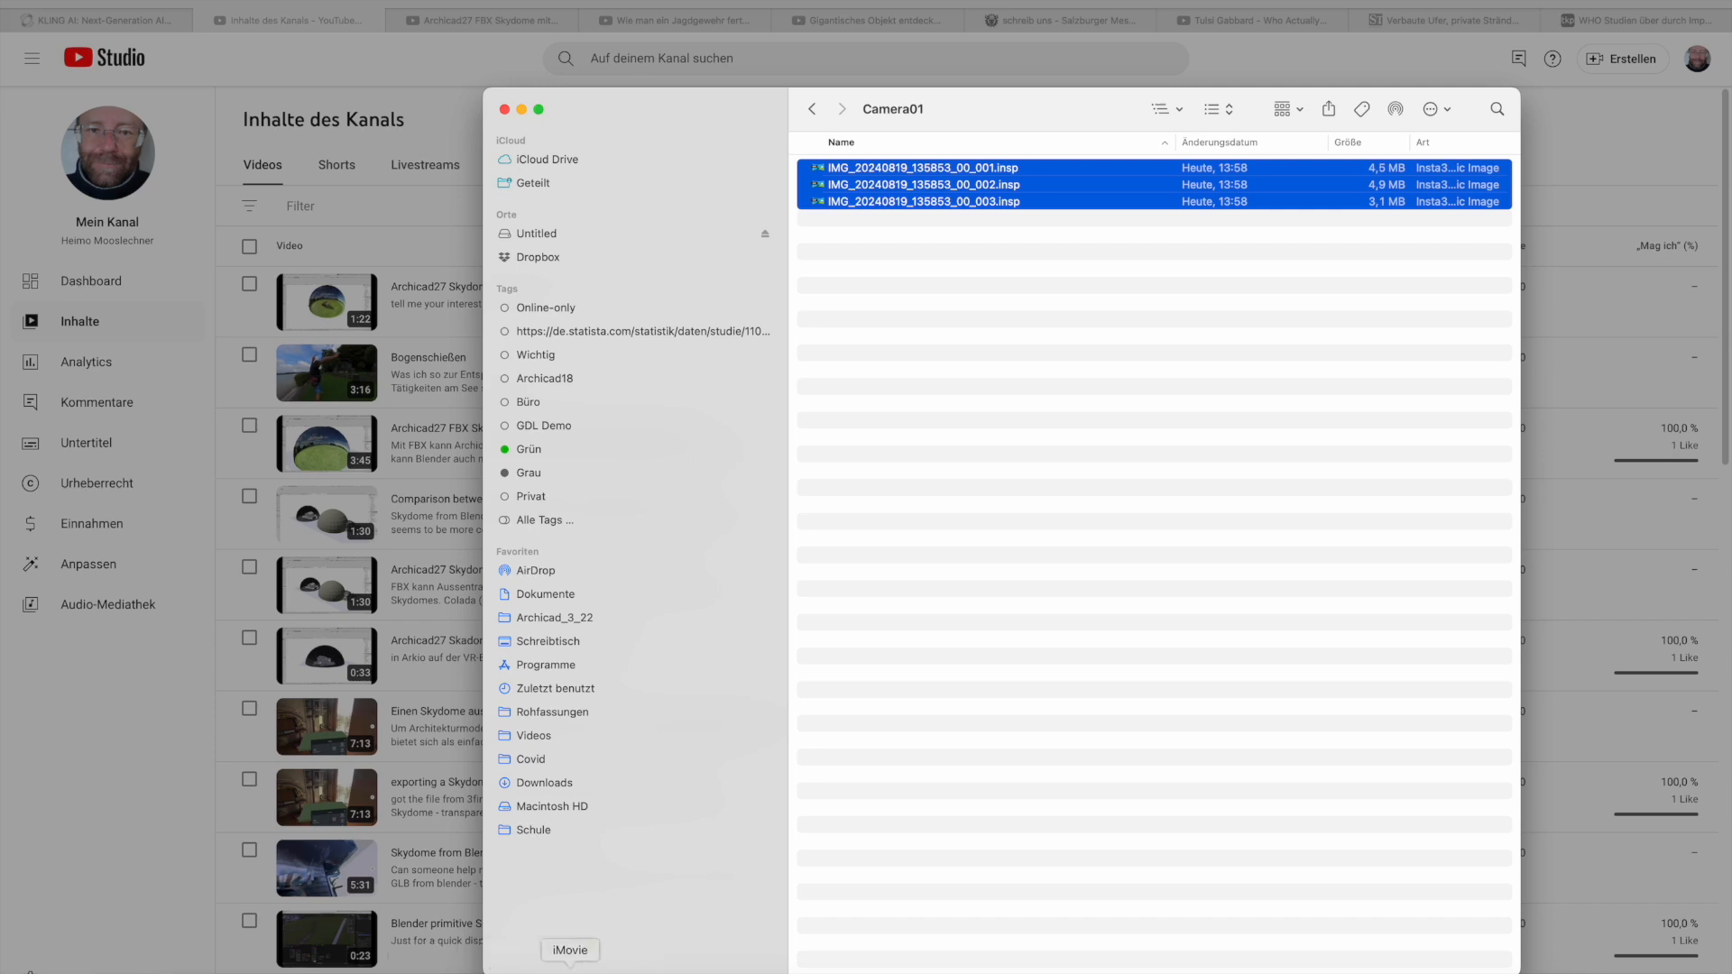
Launch Insta360 Studio, request import of all files from the detected storage device and check its media lists
click(526, 969)
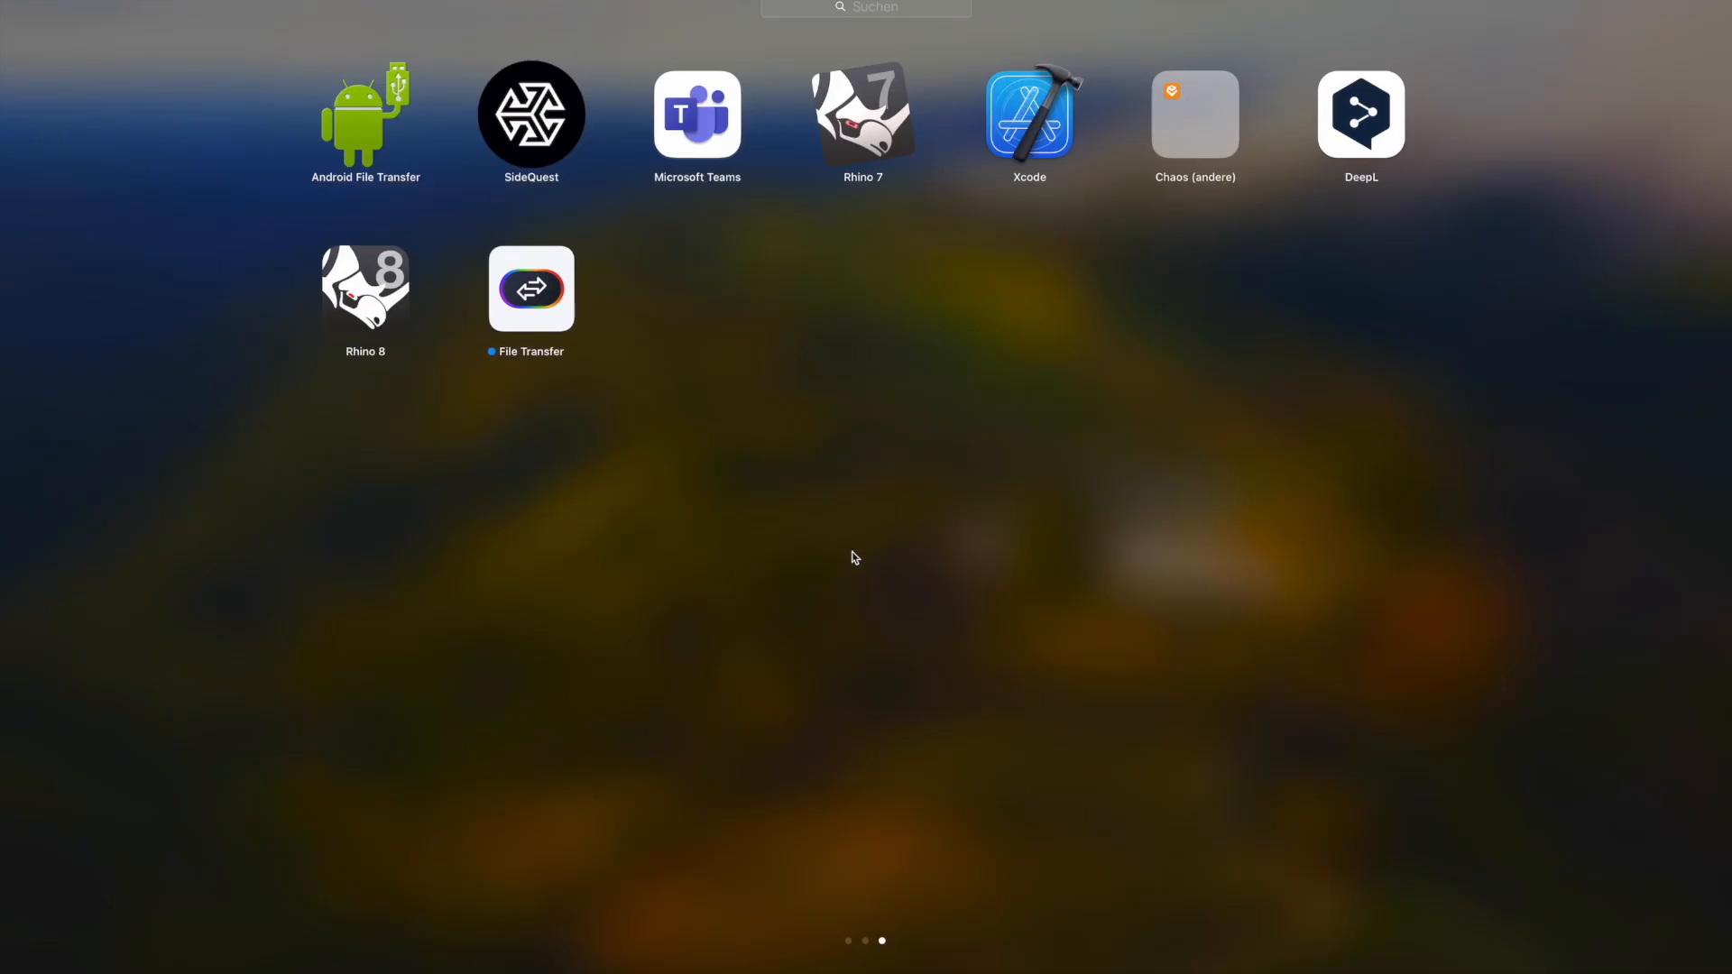
click(865, 941)
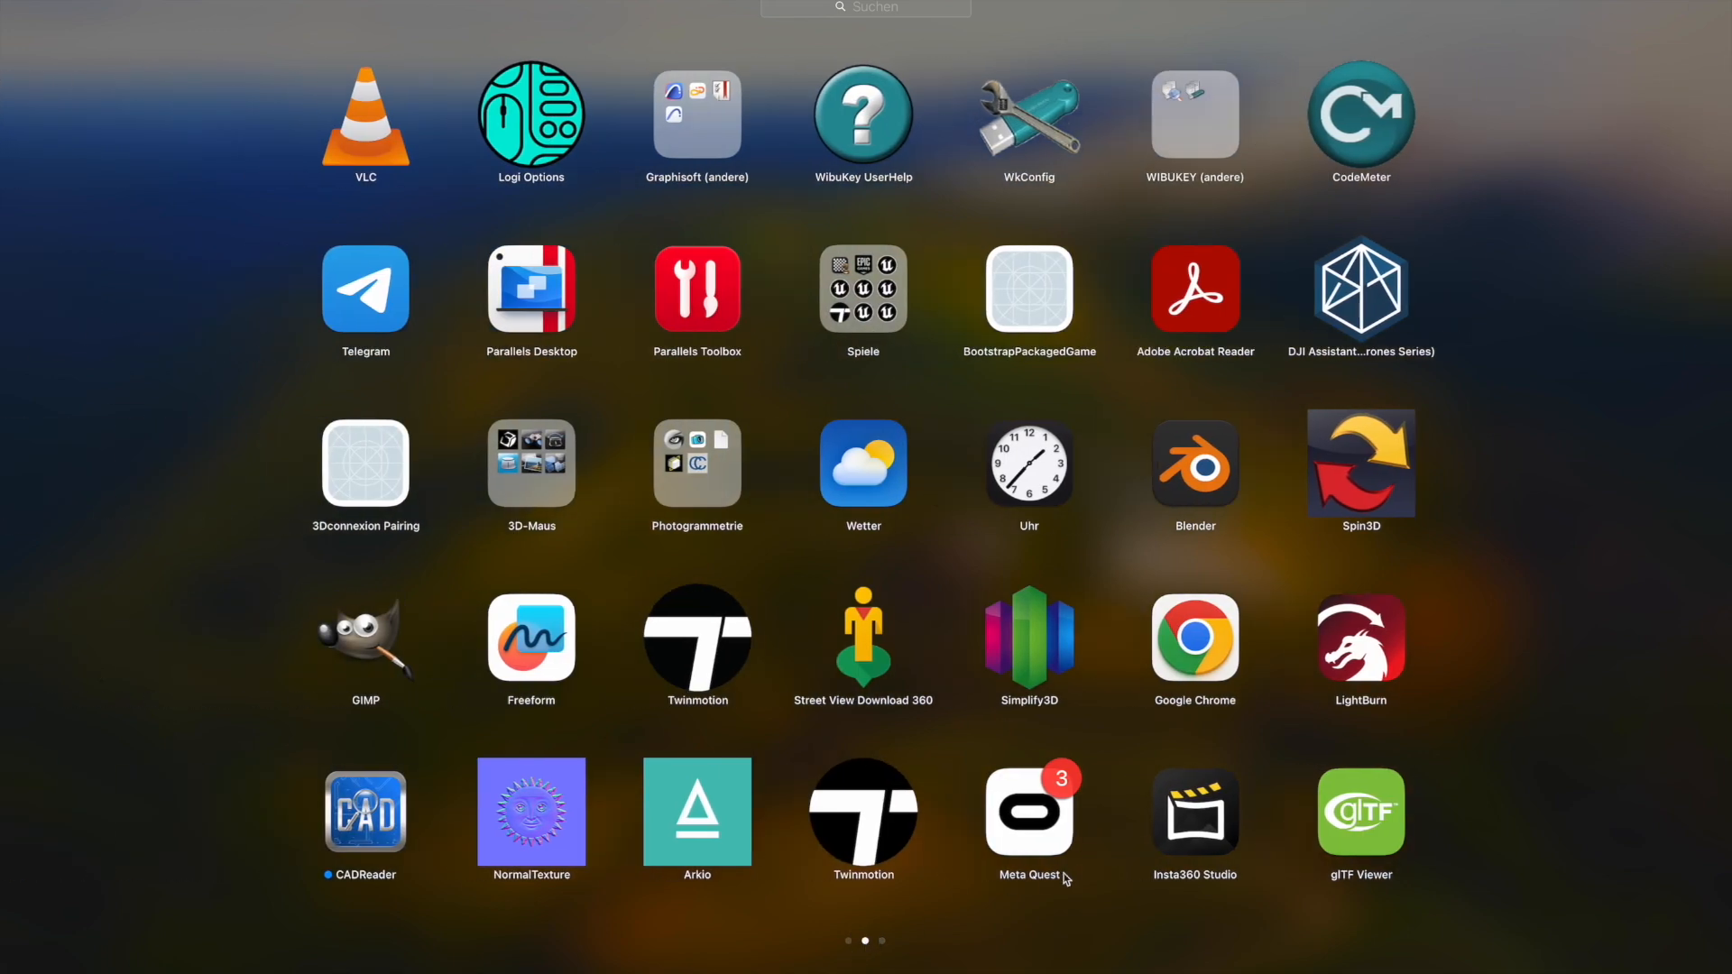
click(1185, 832)
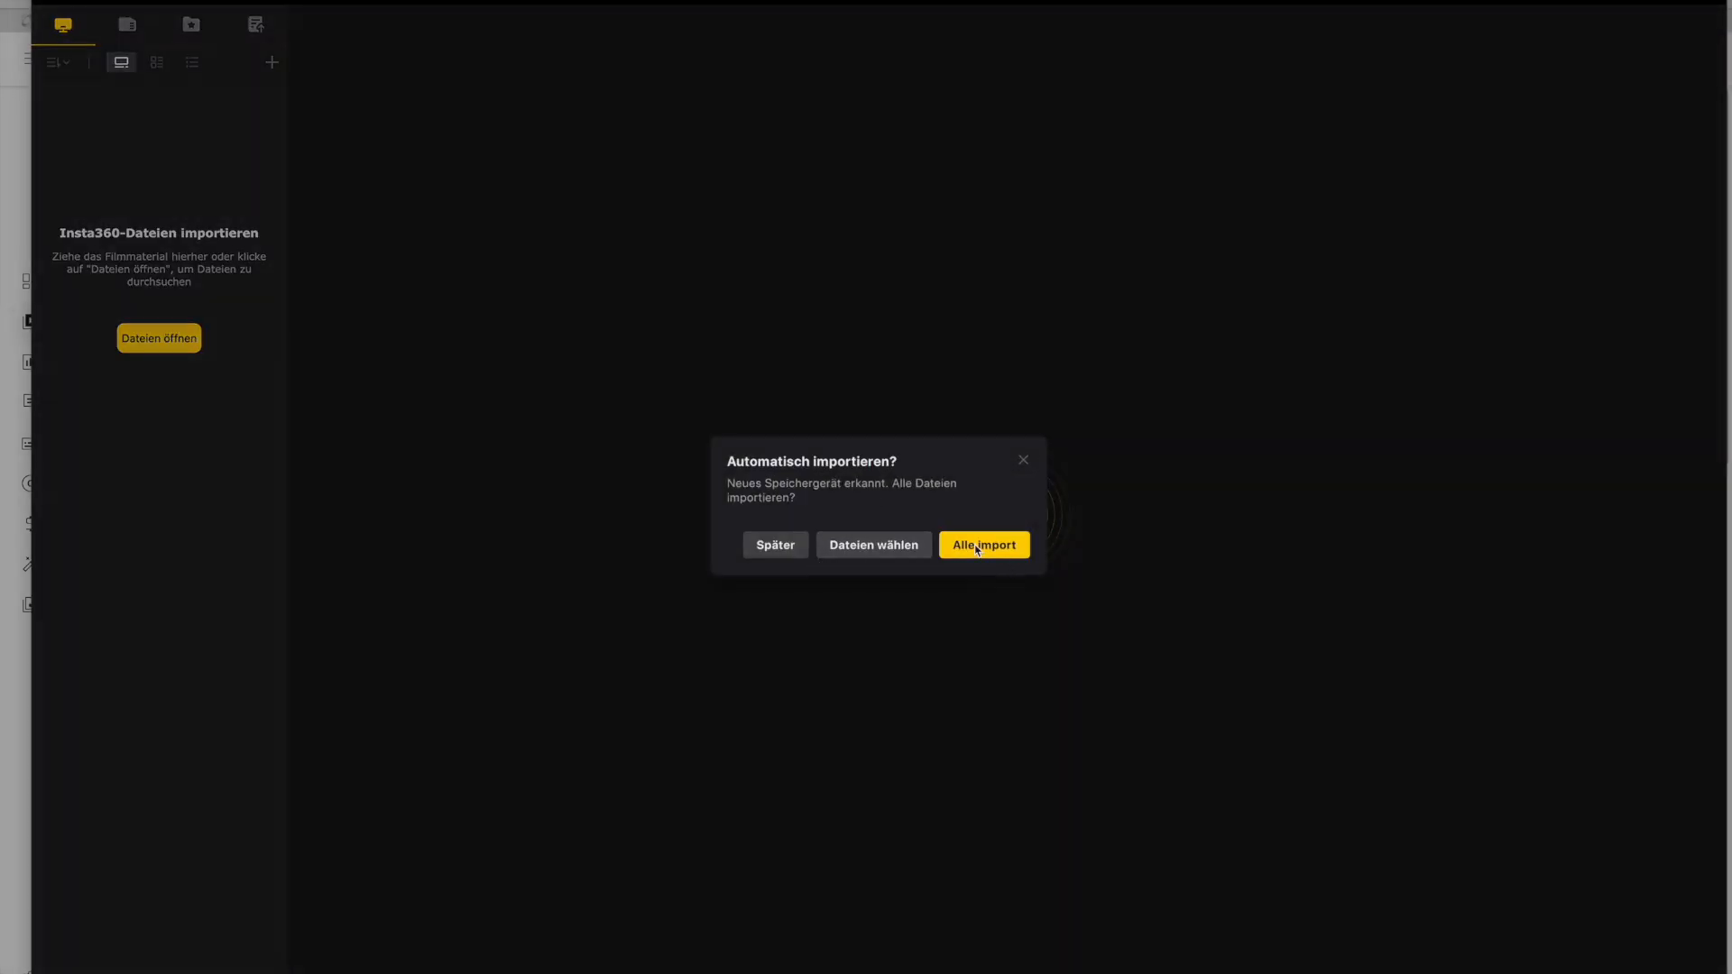
click(976, 546)
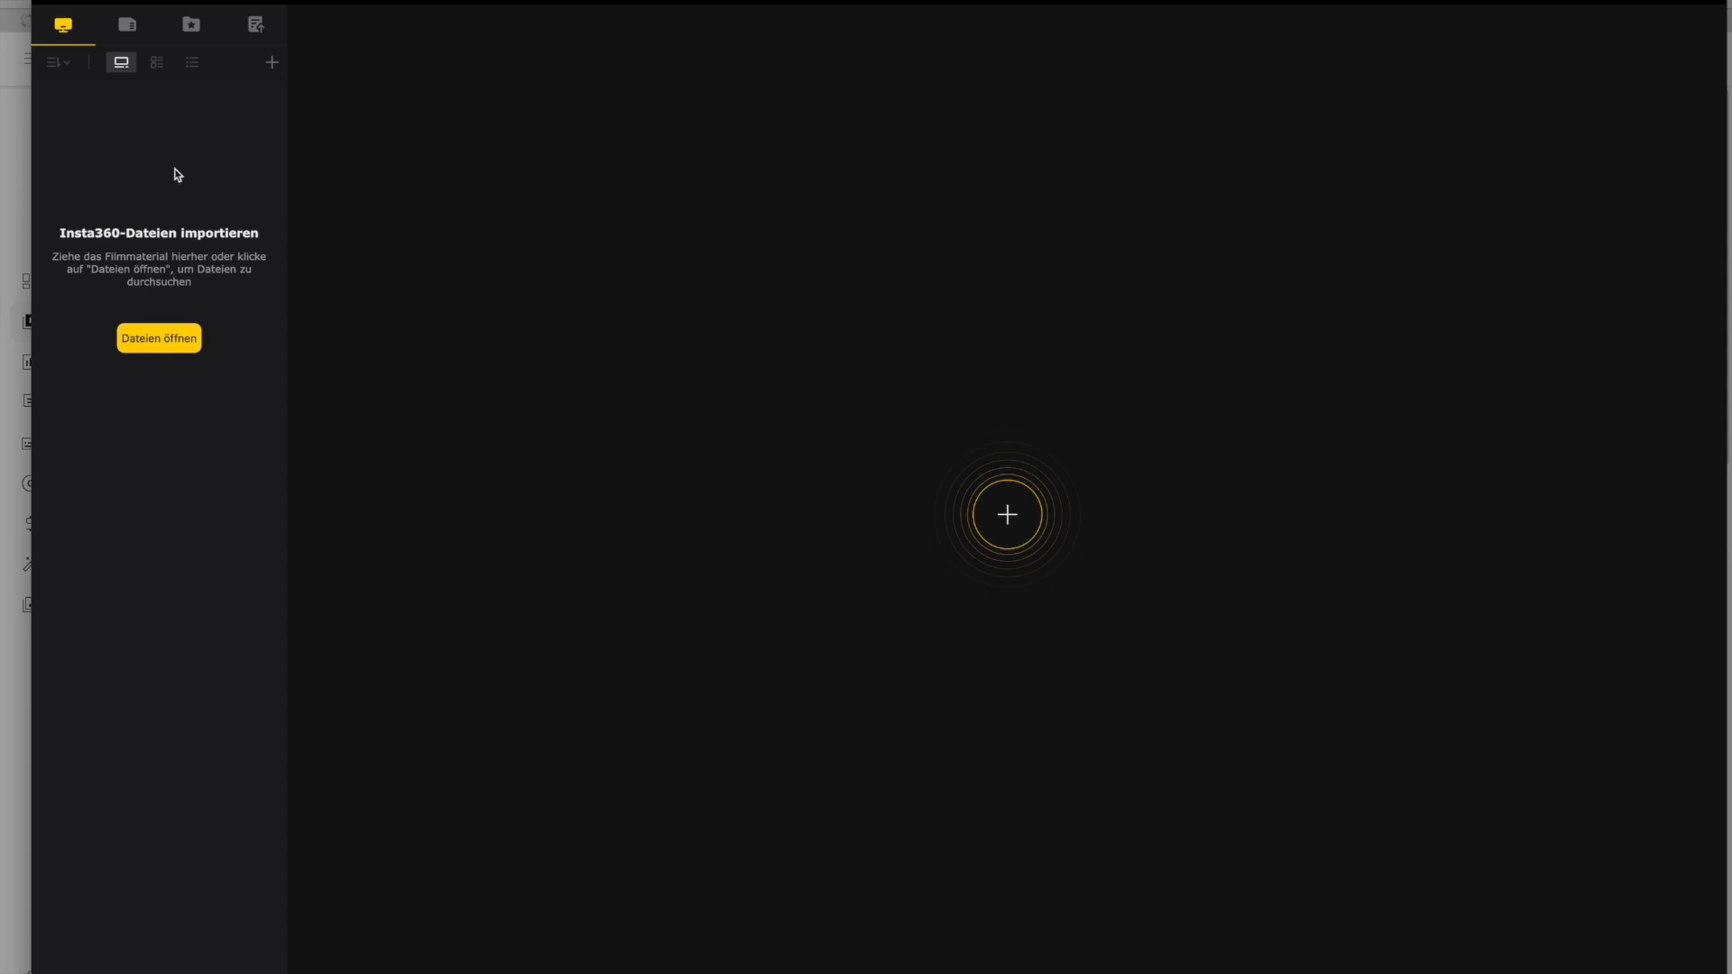
click(133, 32)
click(72, 29)
Import the three selected .insp images from Finder into Insta360 Studio and open the HDR shot as a 360° photo
click(181, 971)
drag(898, 177, 186, 150)
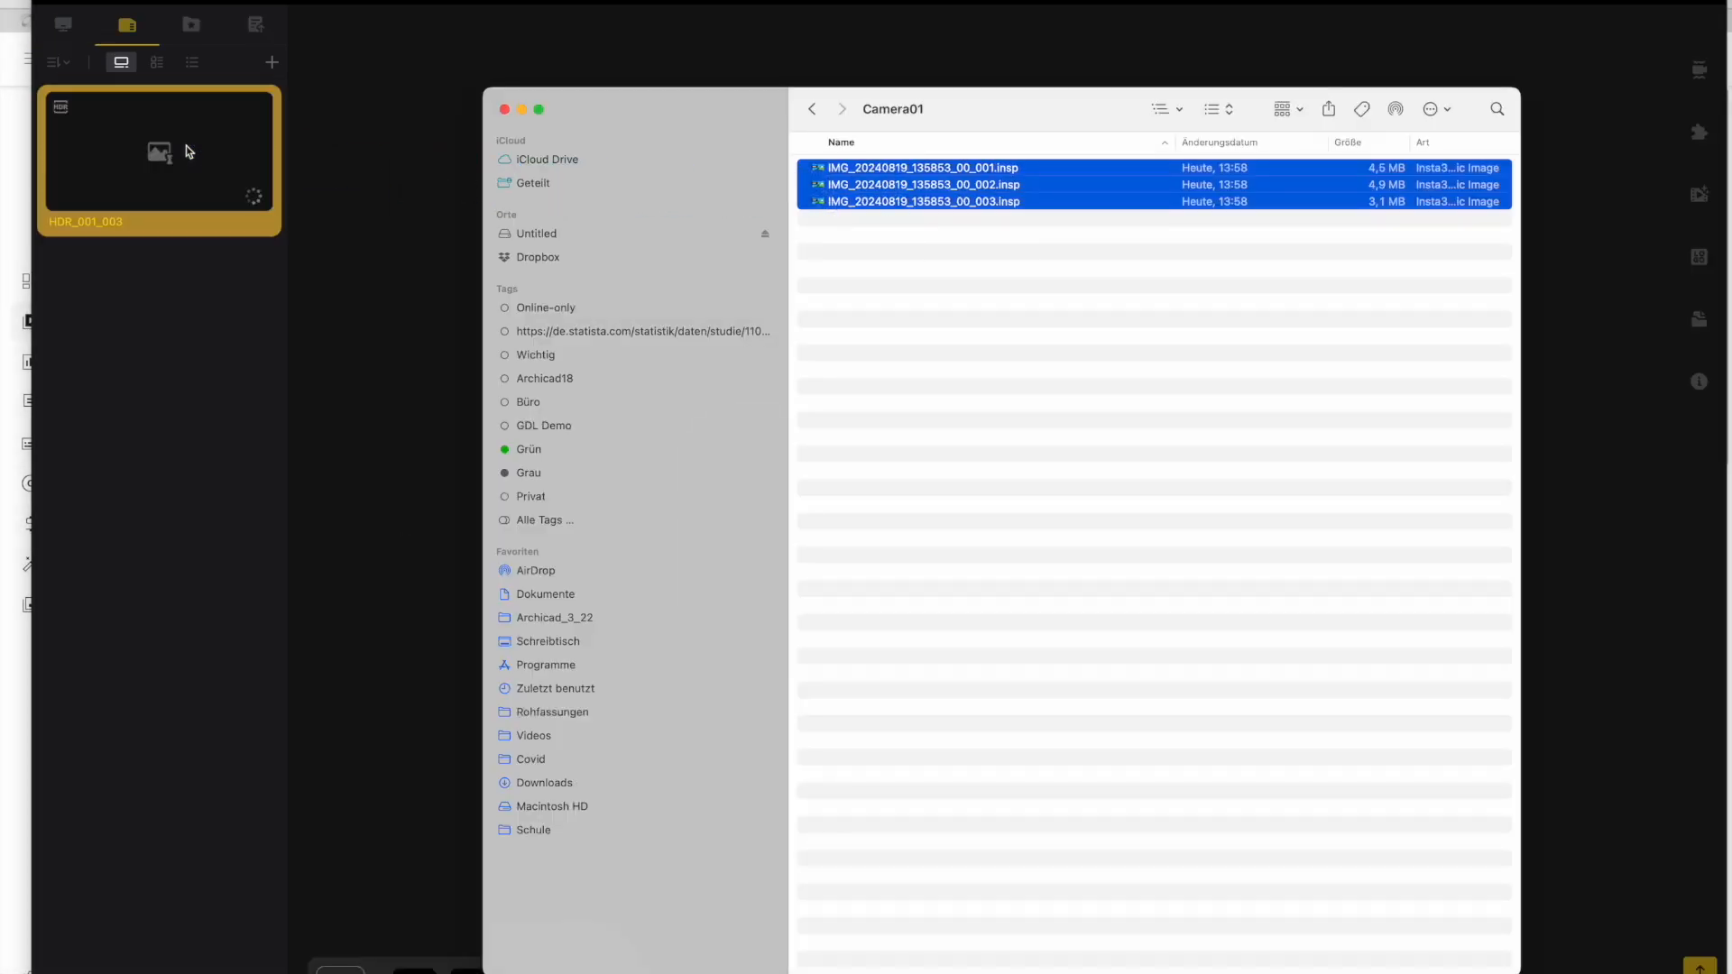
click(179, 165)
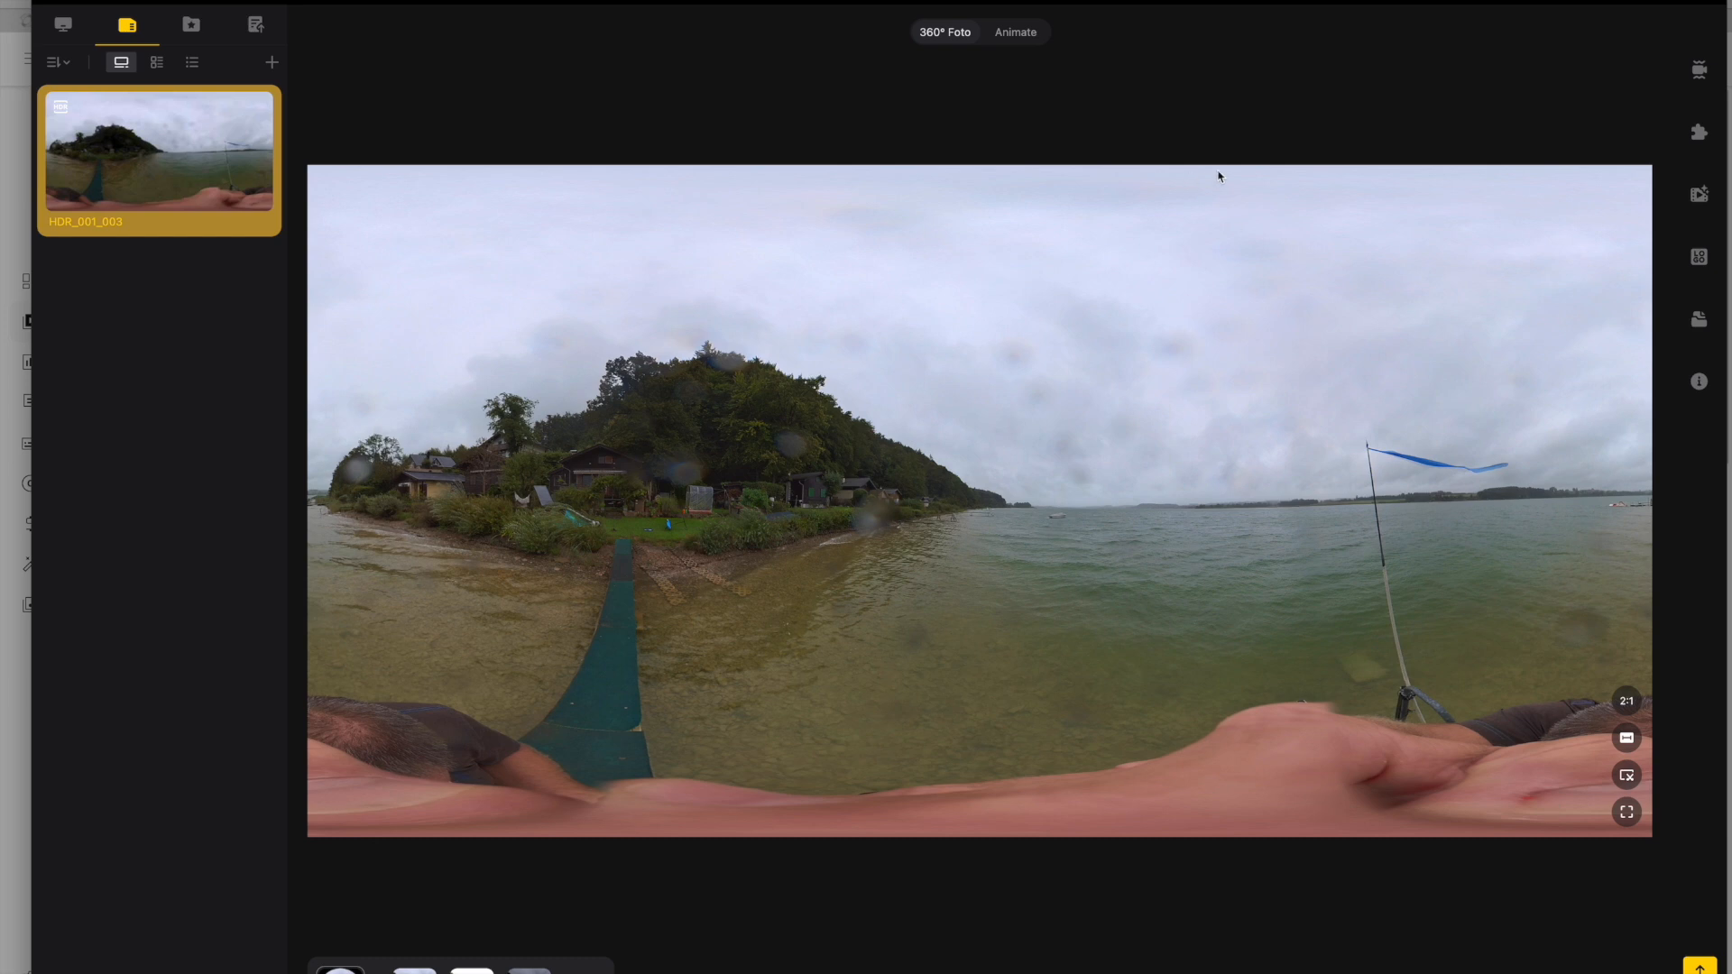
click(953, 41)
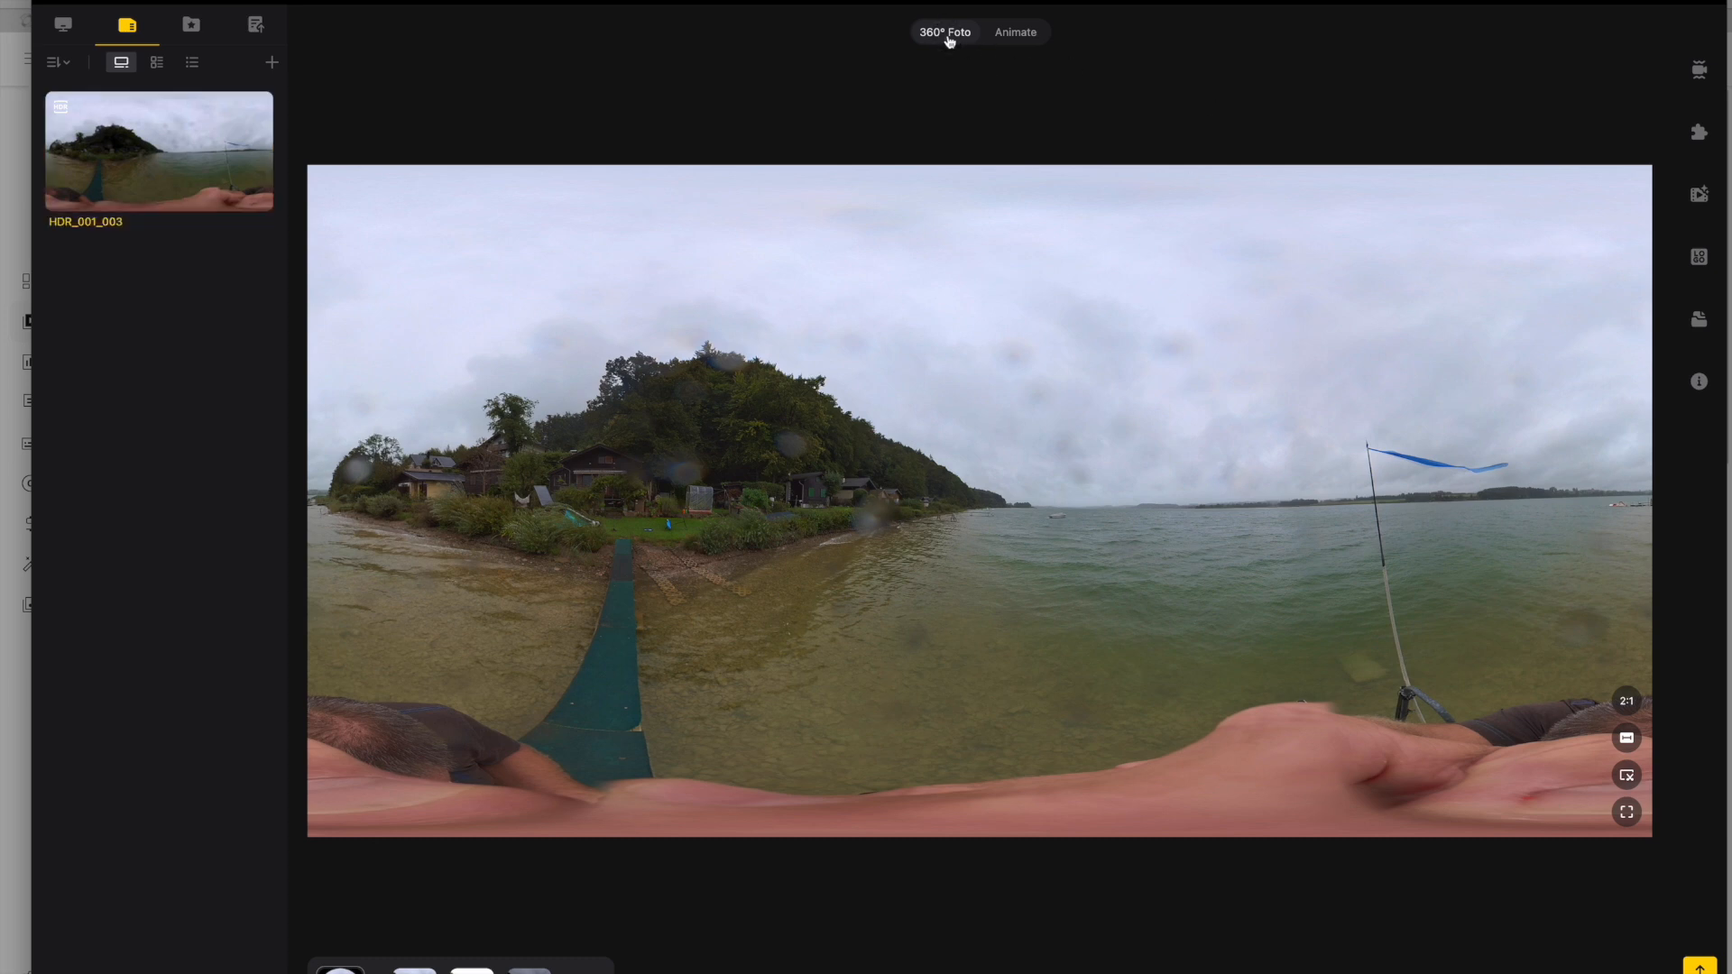
Export the 360 photo as a merged JPG (Zusammengefügtes Foto) at 6080 x 3040 into the gerichtet folder
click(1700, 966)
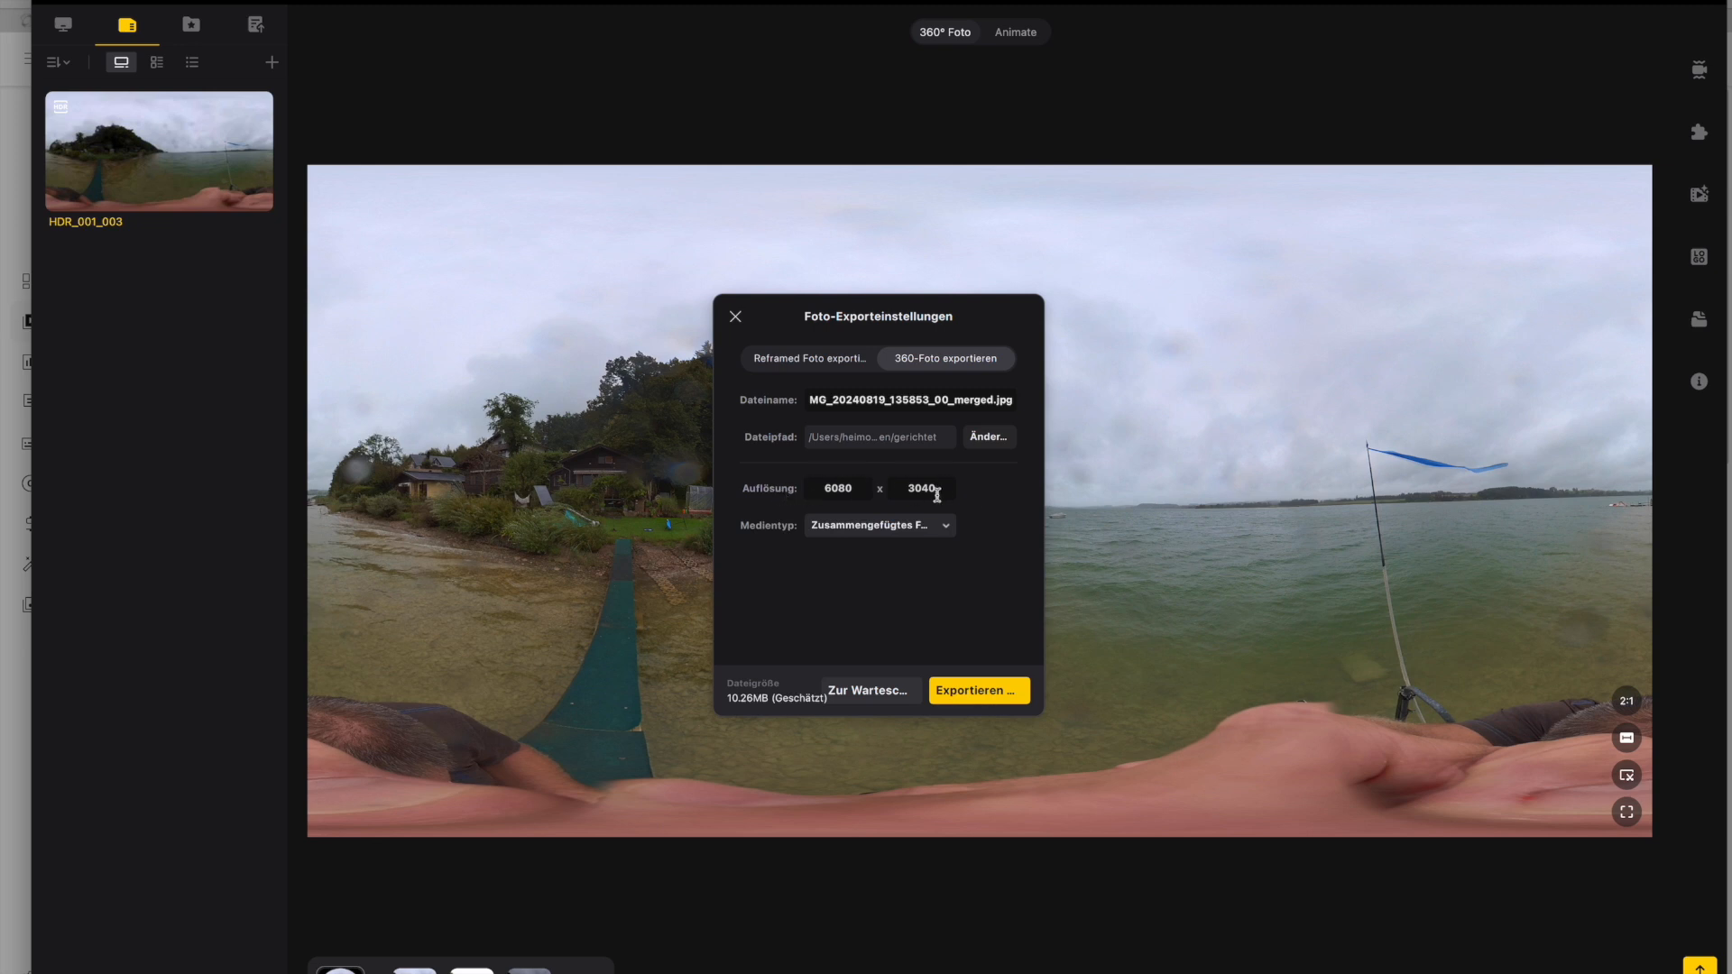
click(890, 528)
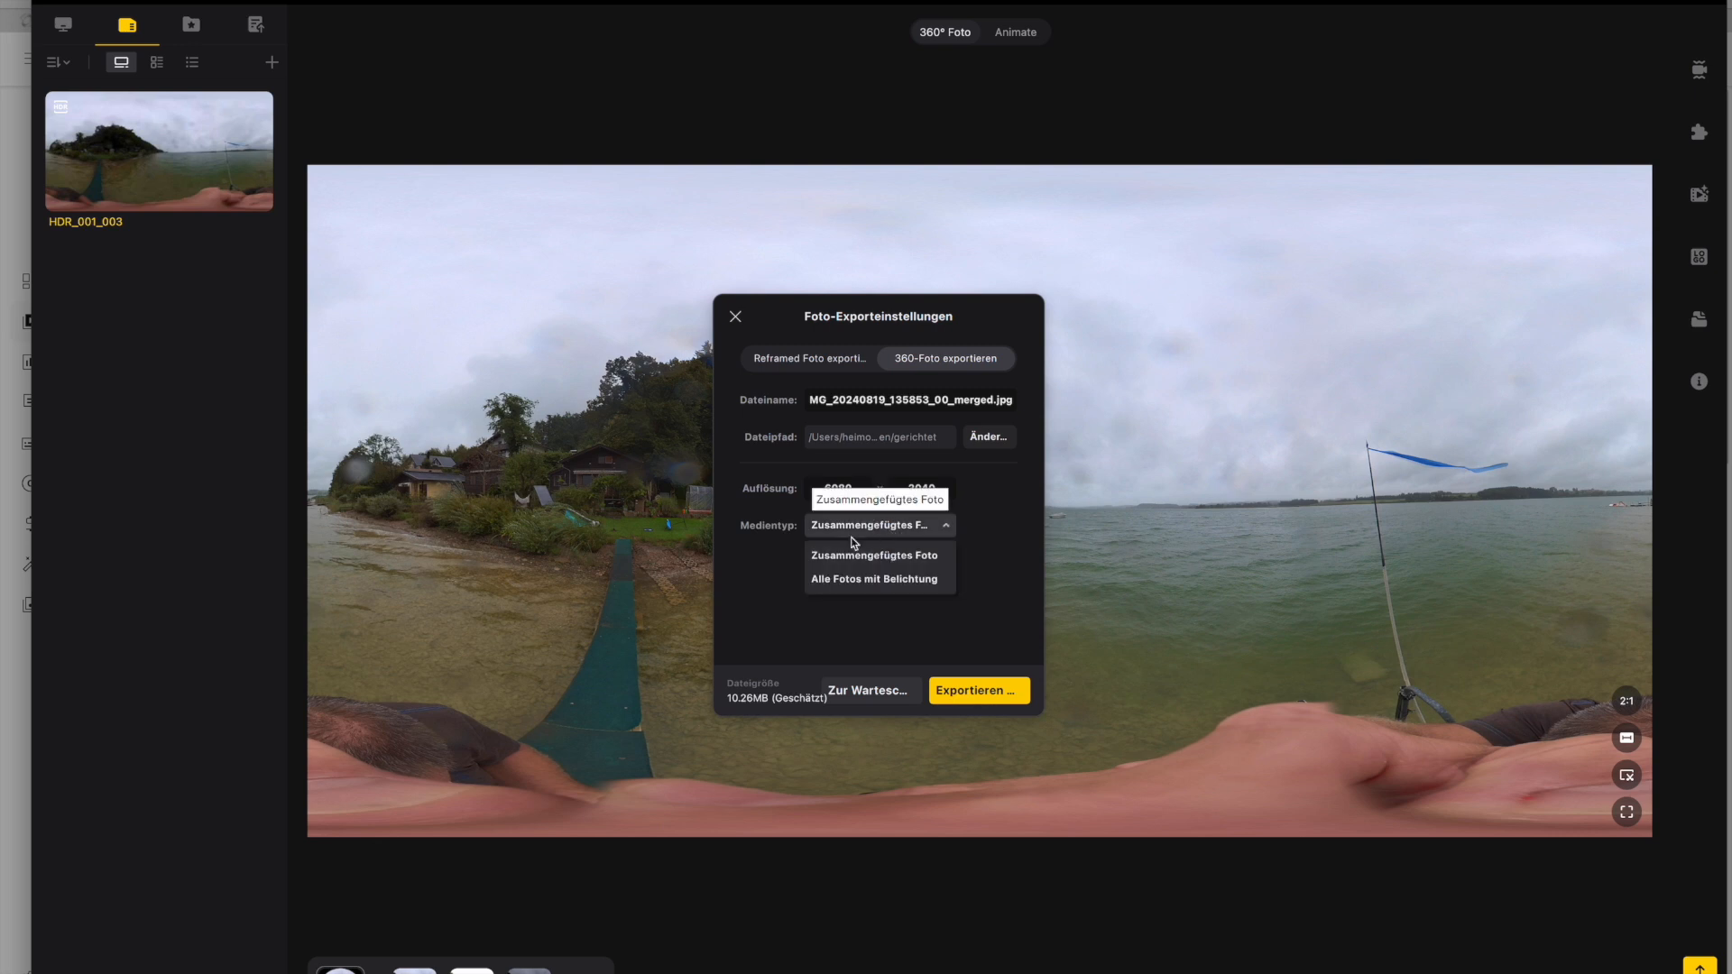
click(769, 565)
click(993, 693)
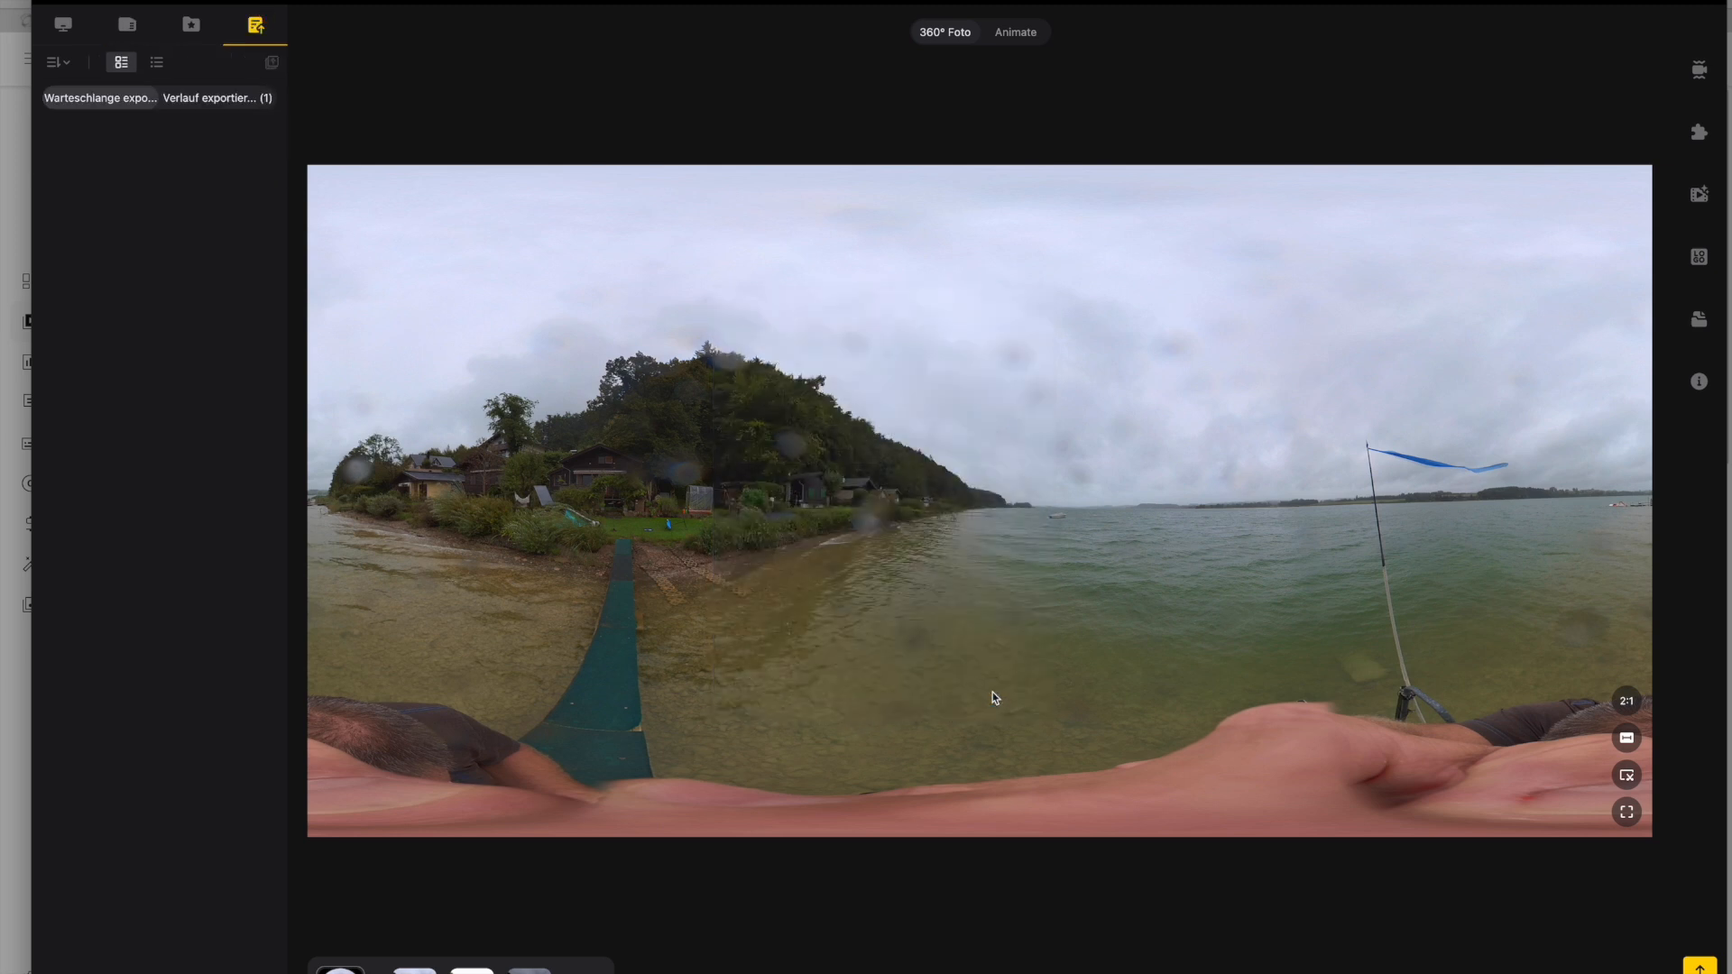
Check the export path, find the merged JPG in the gerichtet folder under Rohfassungen in Finder, and preview it
key(super+e)
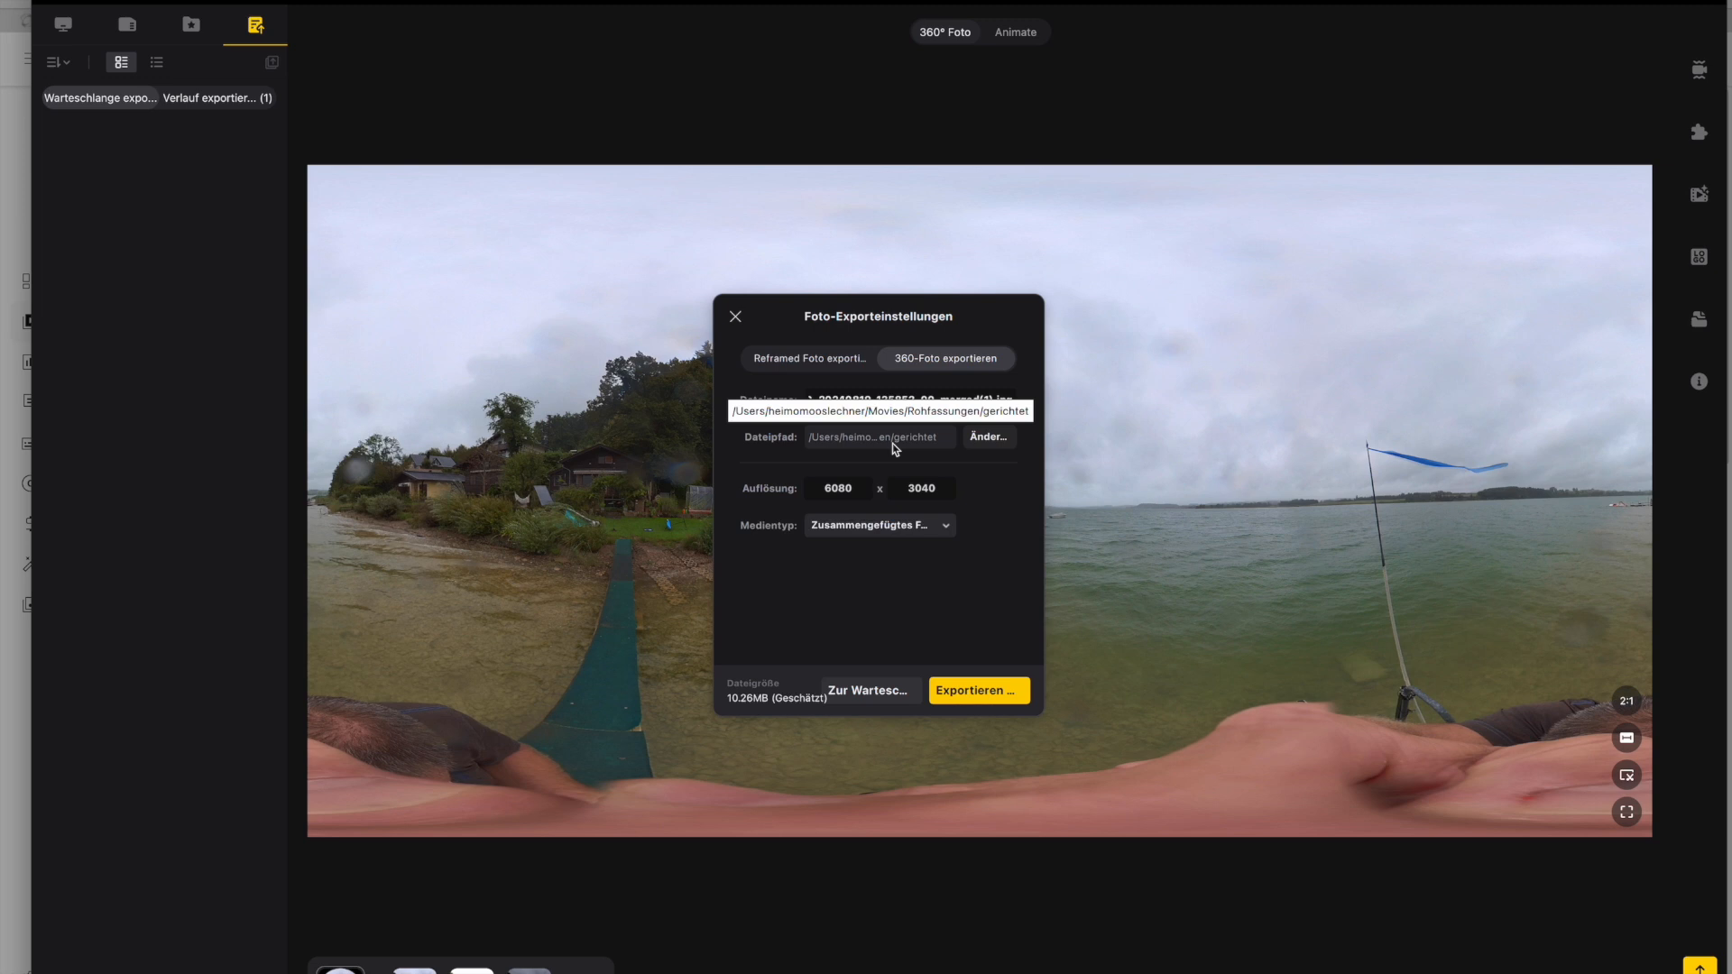
click(736, 317)
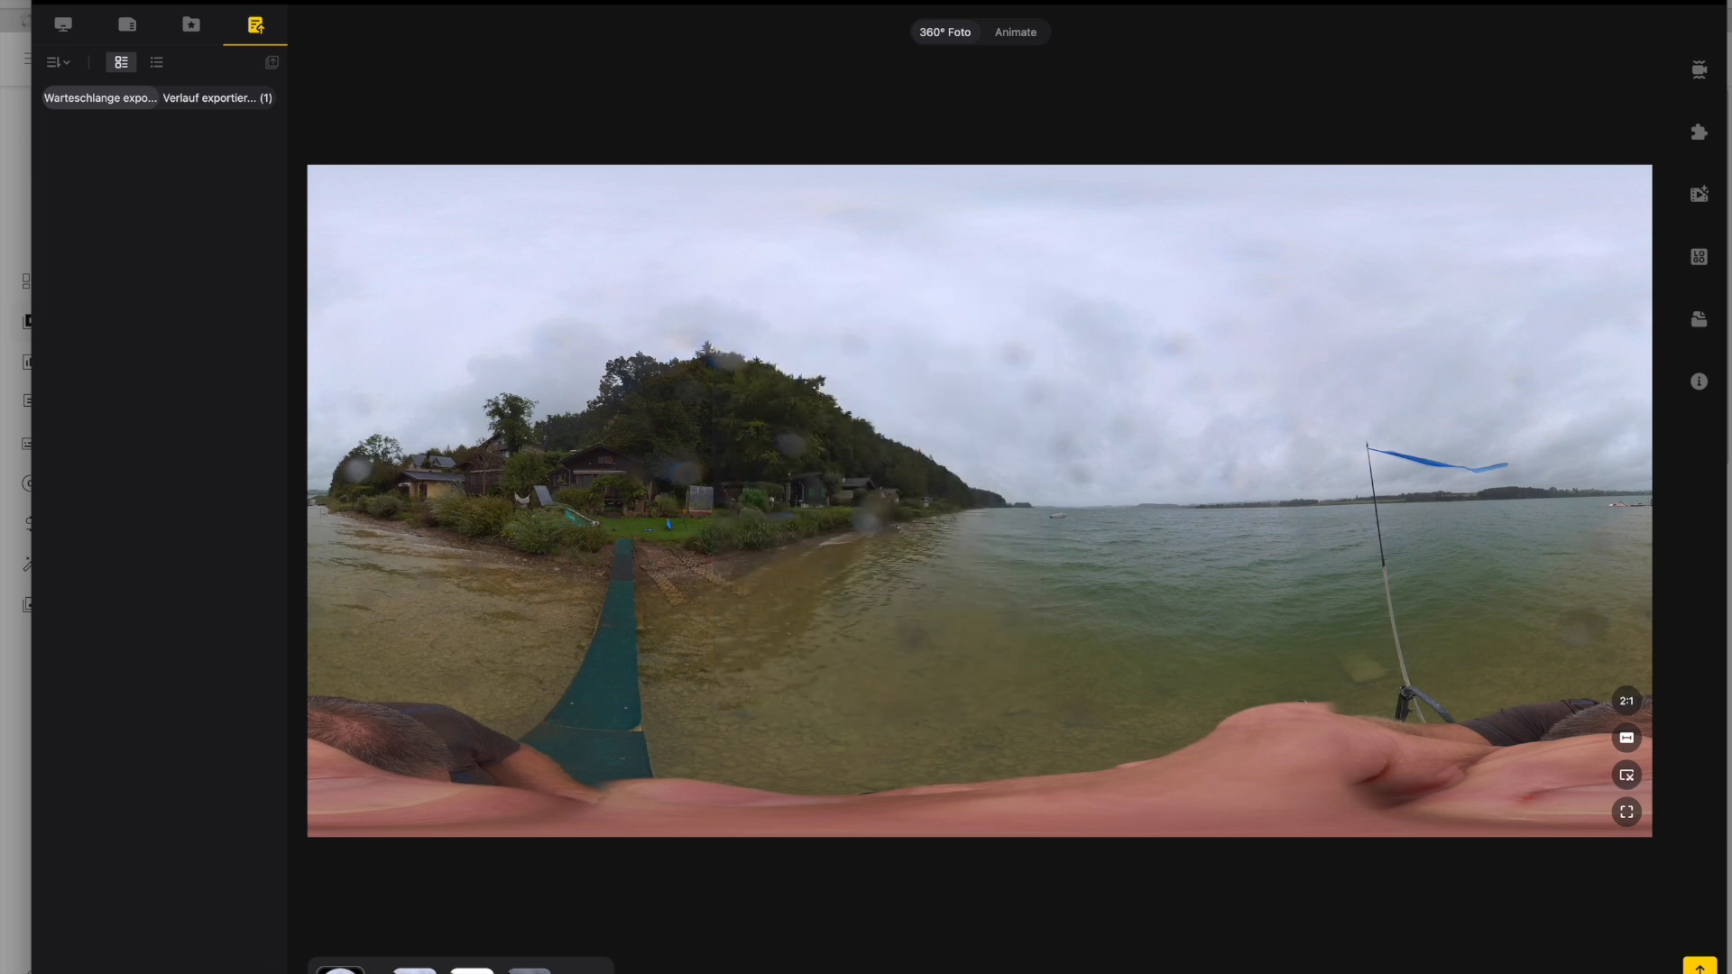
click(190, 973)
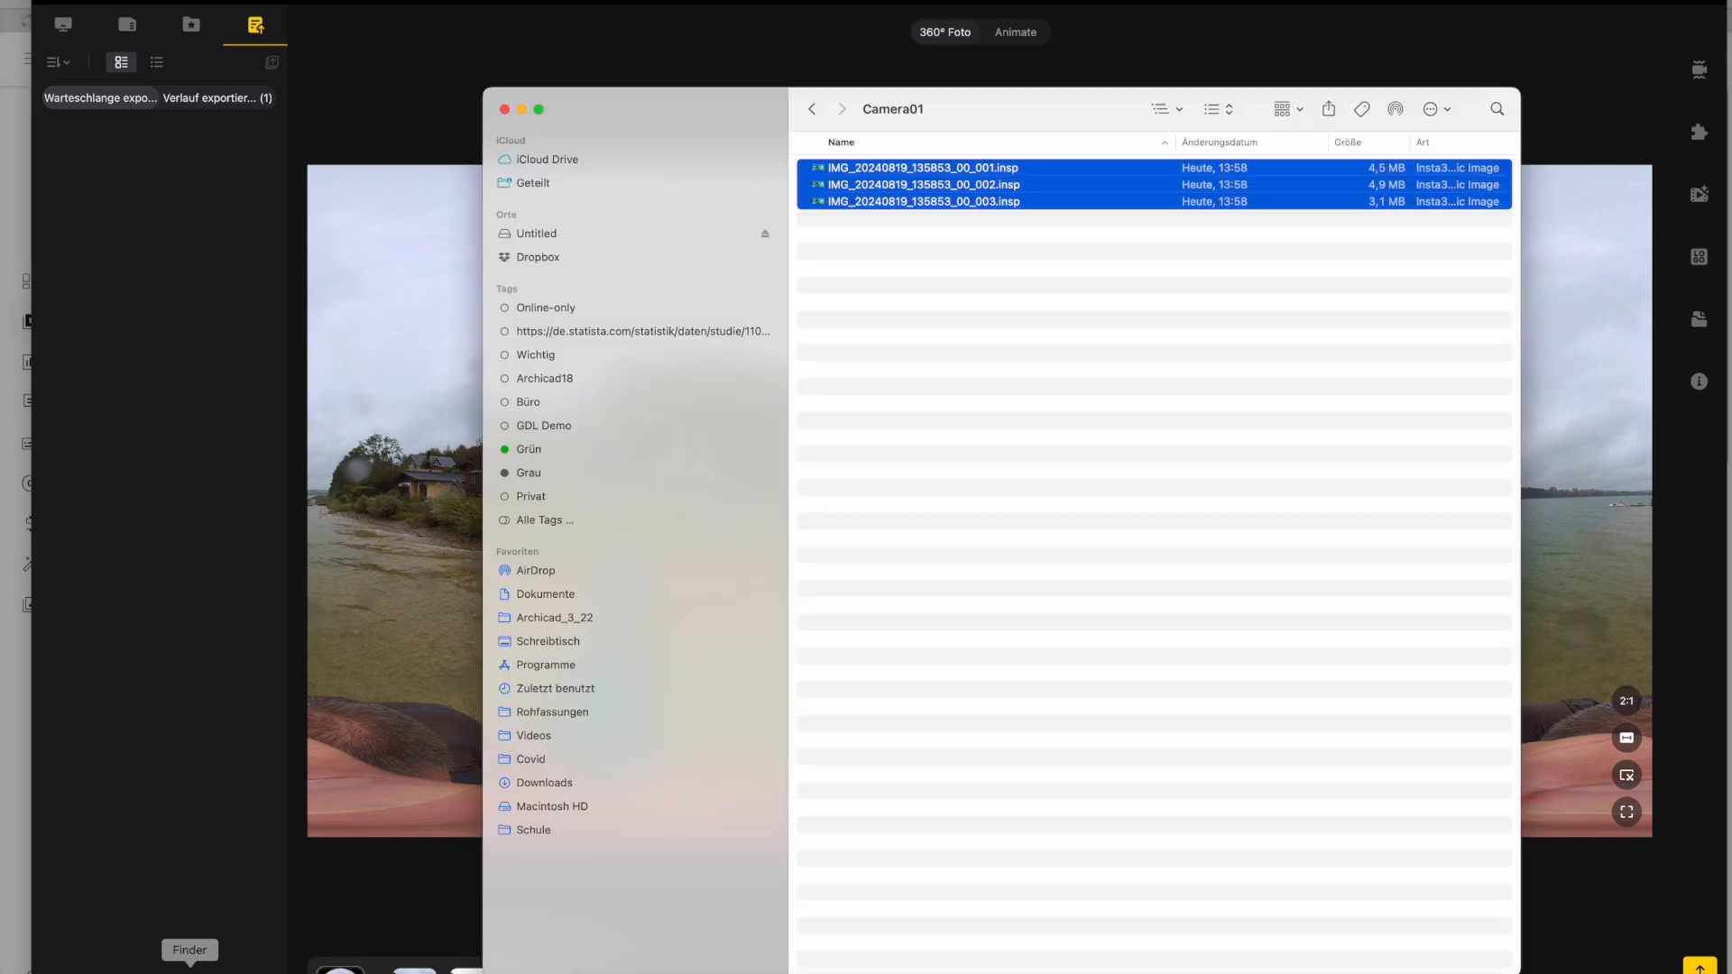
click(552, 713)
double_click(851, 167)
click(906, 170)
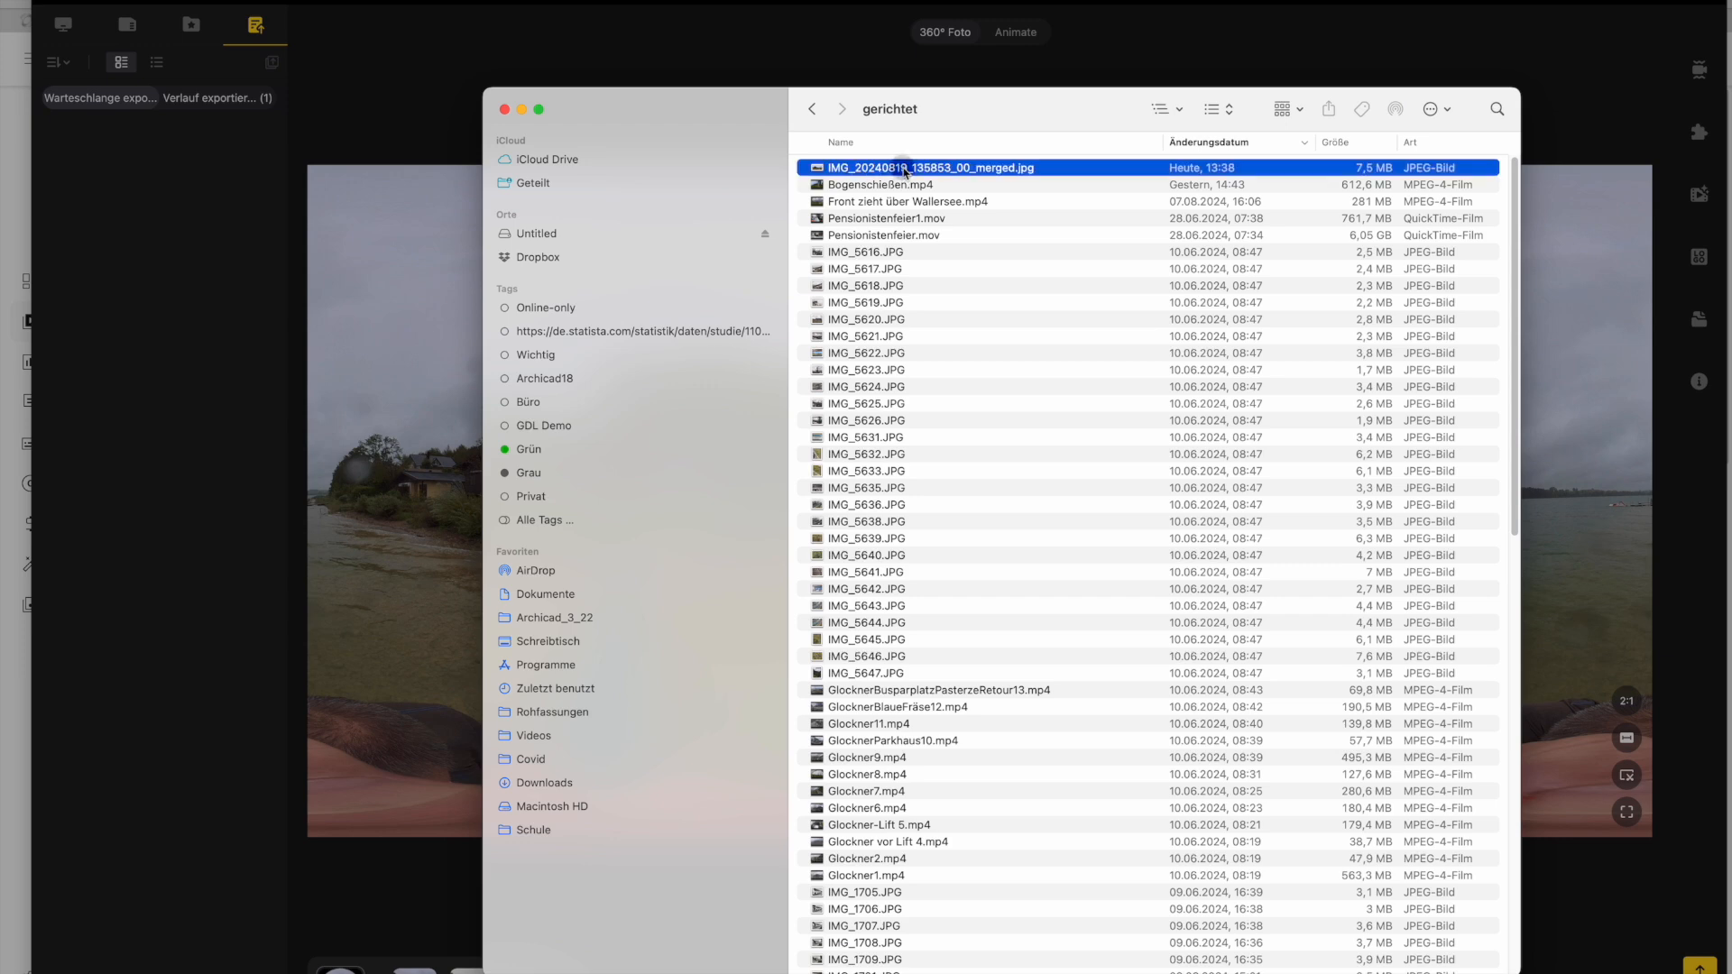
key(space)
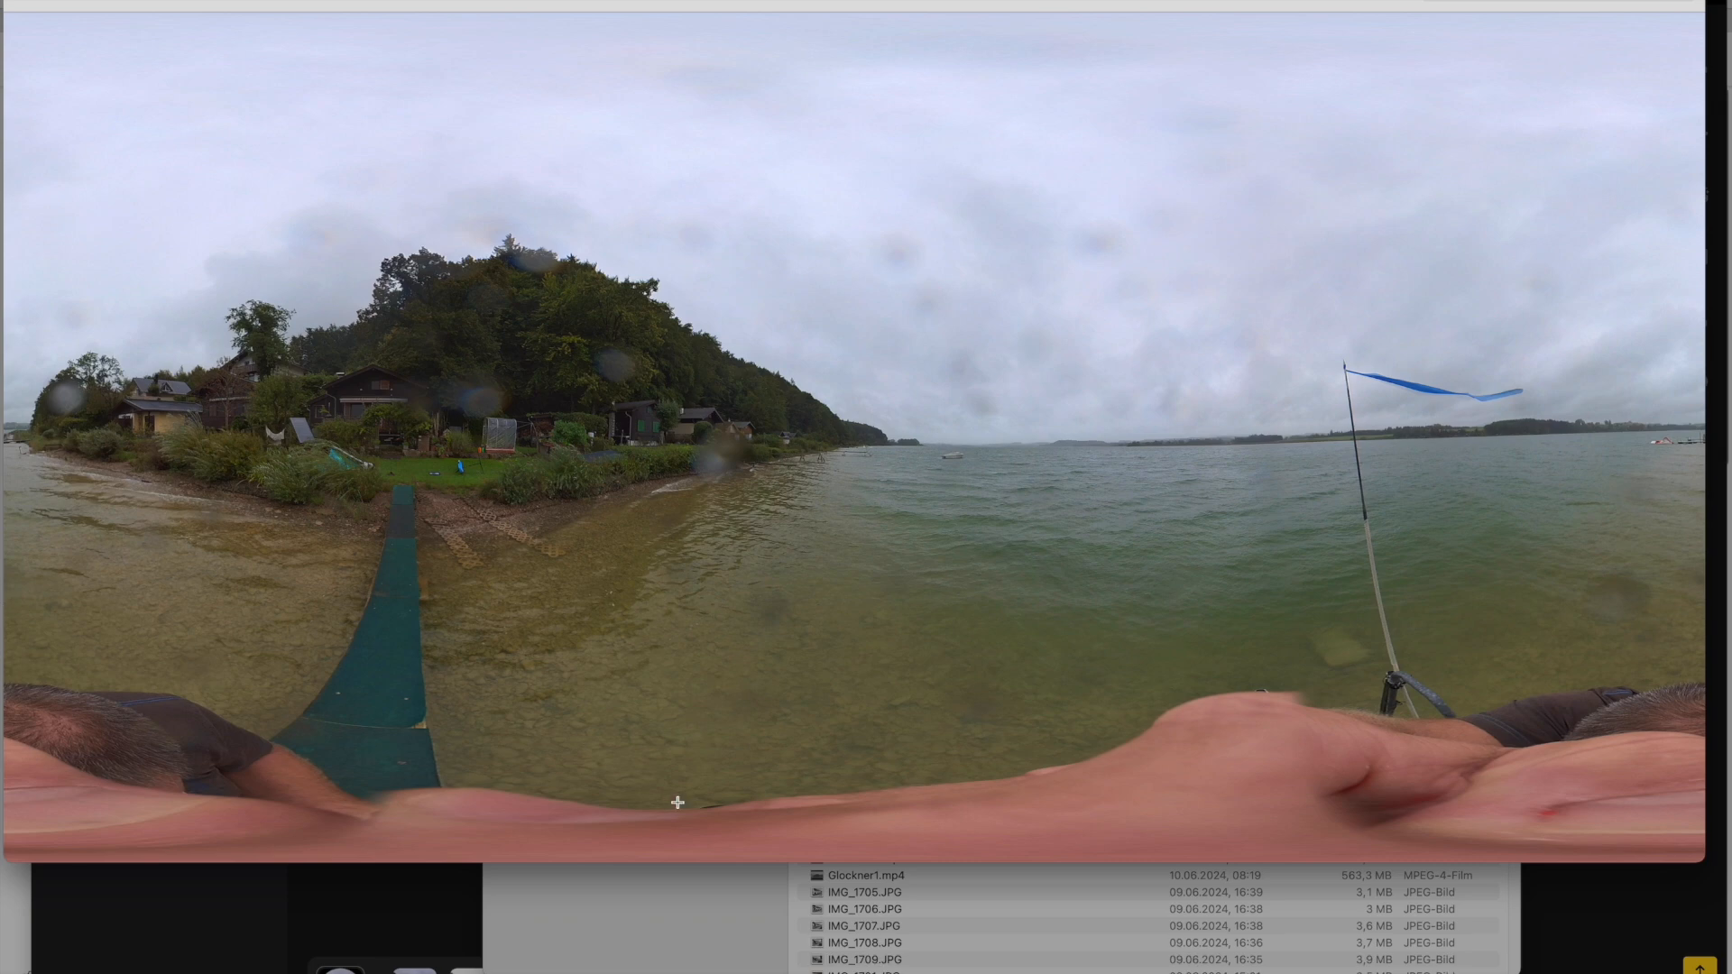
click(25, 2)
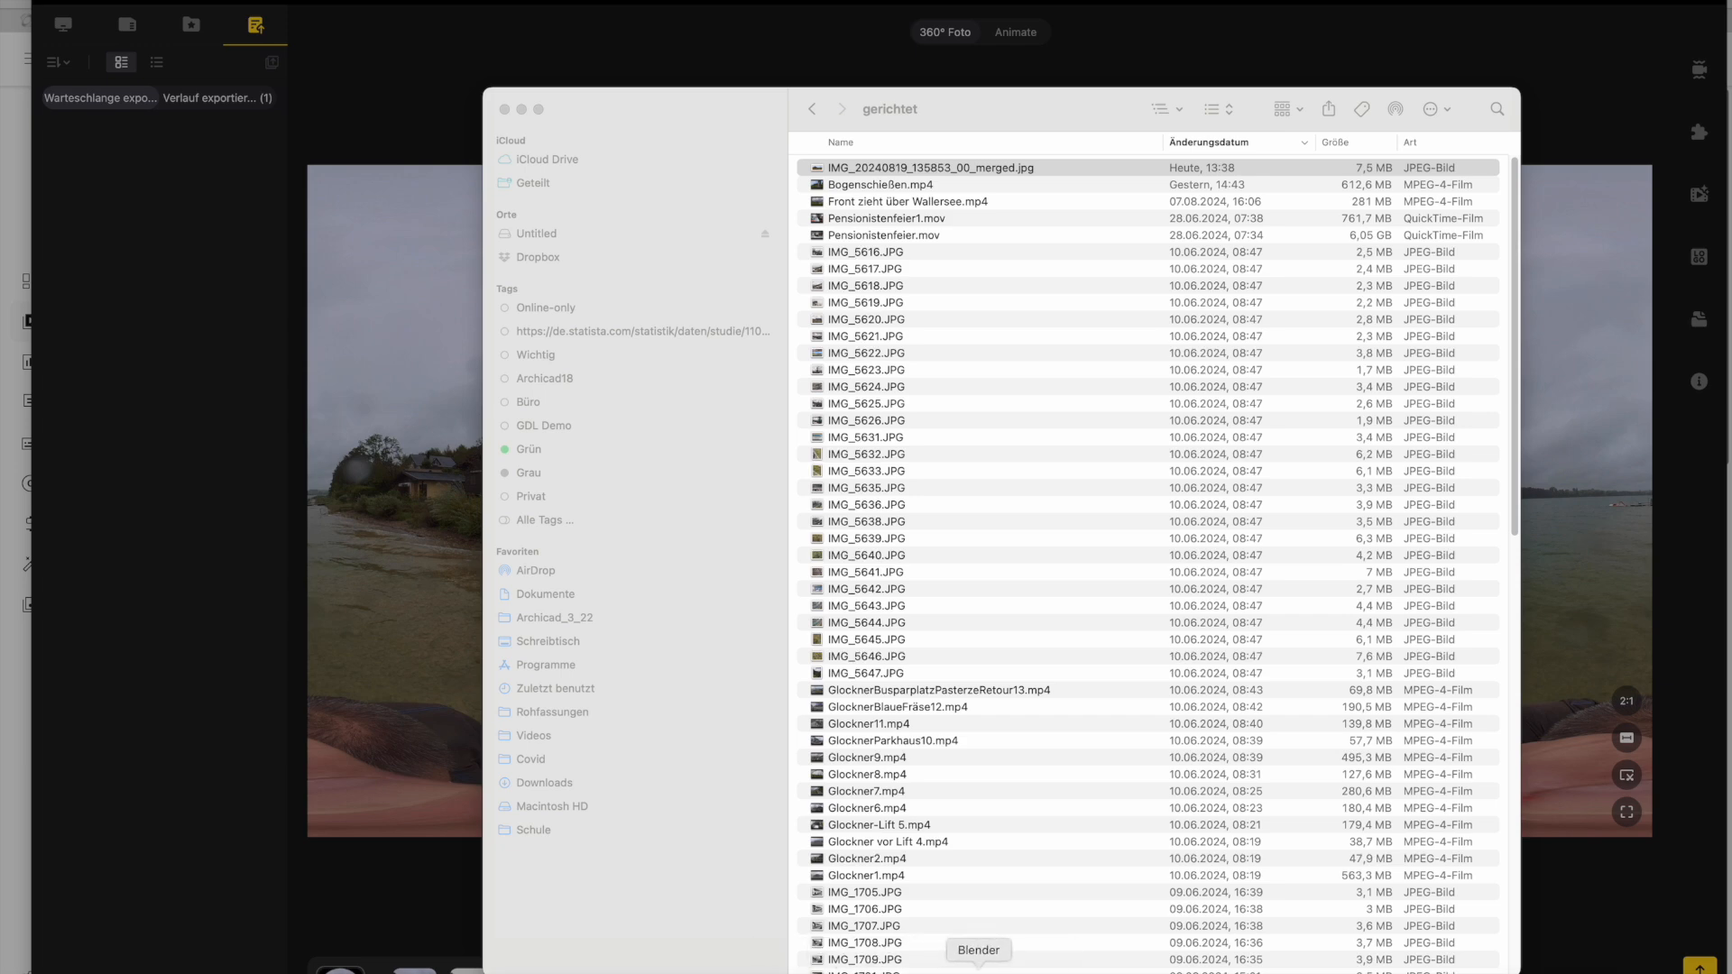
Switch to Blender, collapse the dome's transform values, deselect the sky dome and view it from another side
click(979, 969)
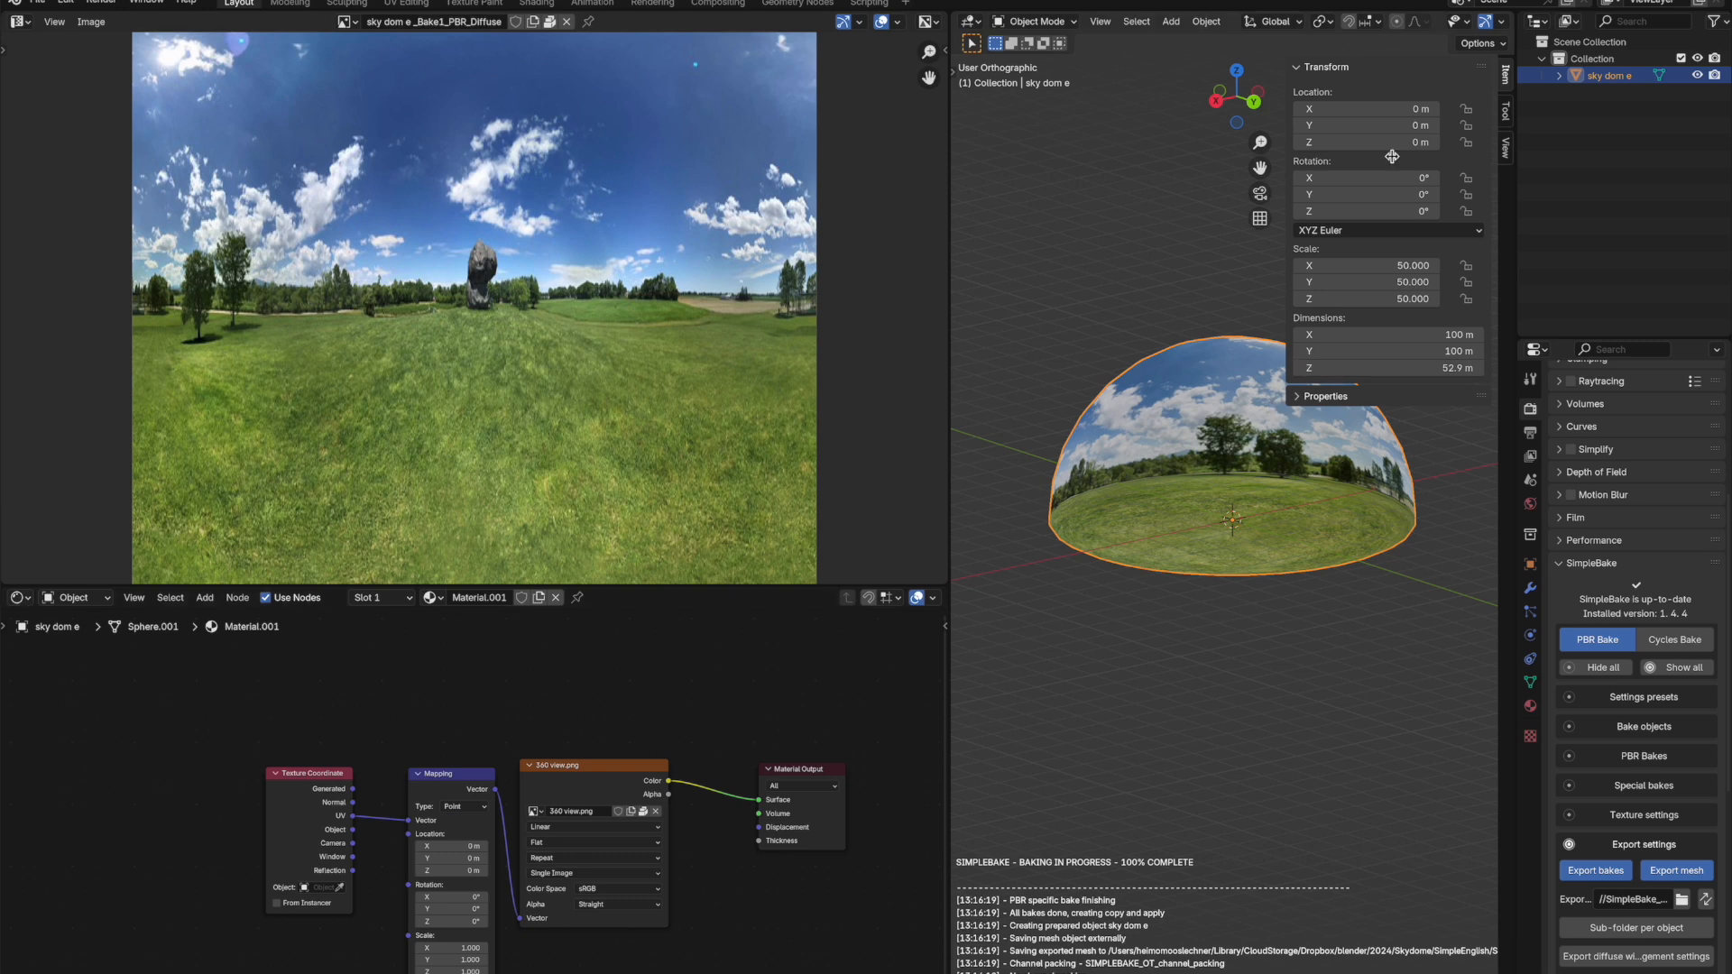
click(1299, 67)
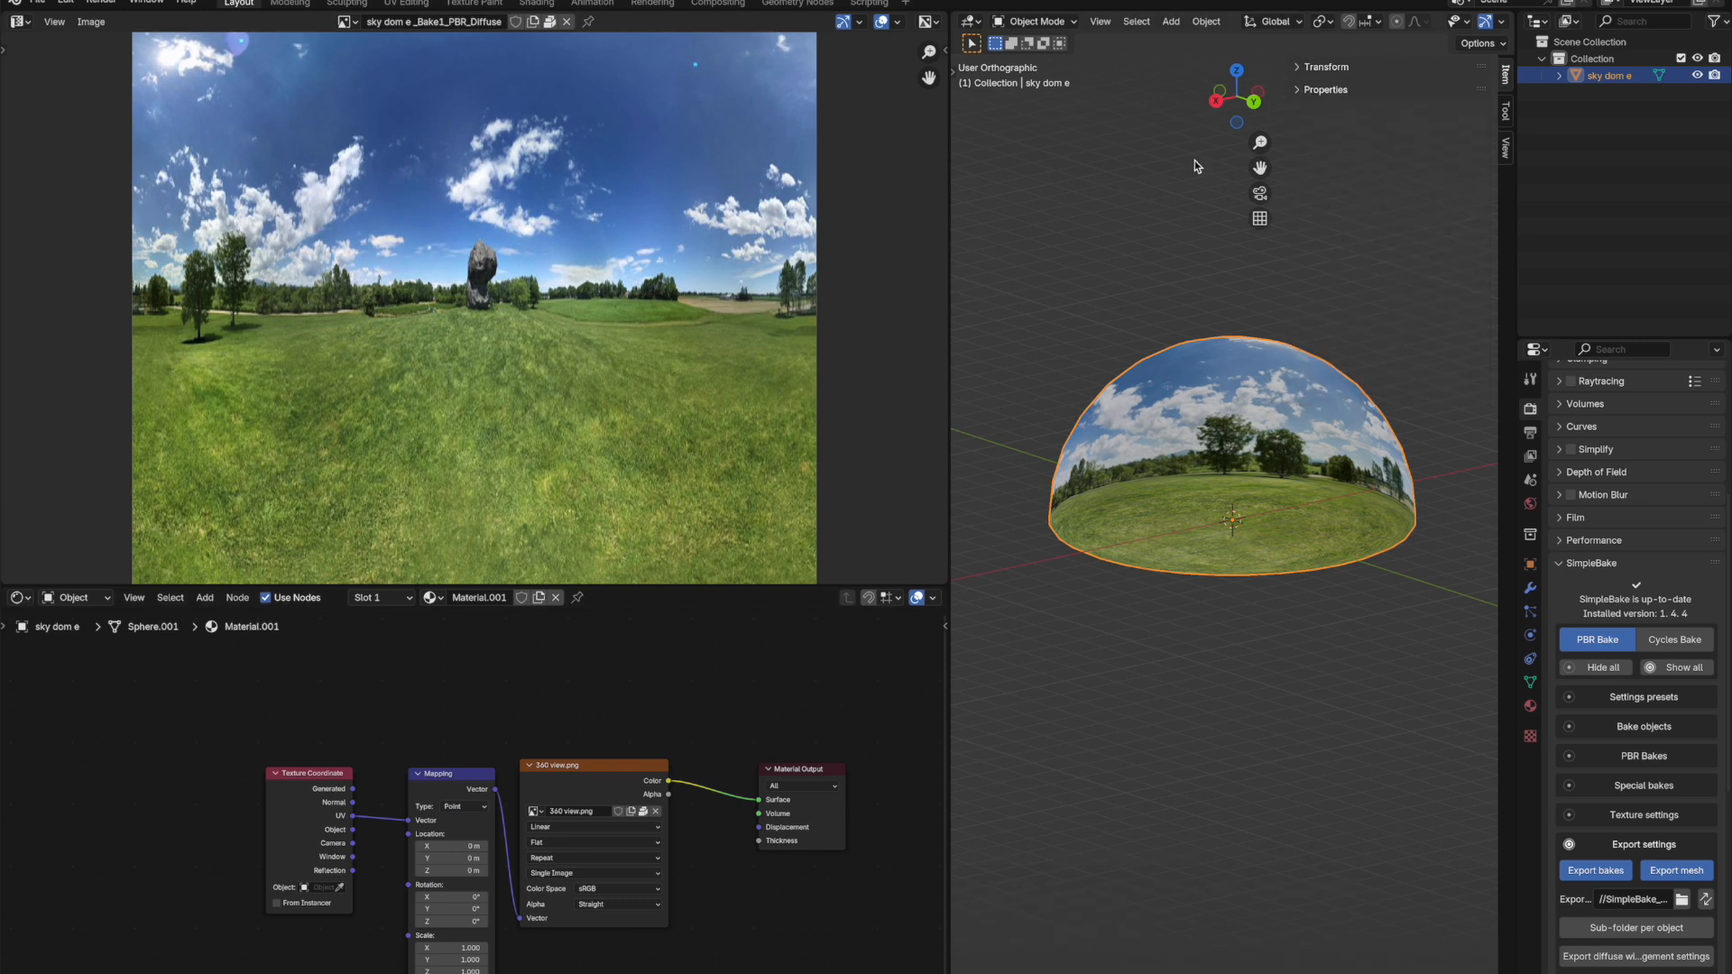
click(1150, 288)
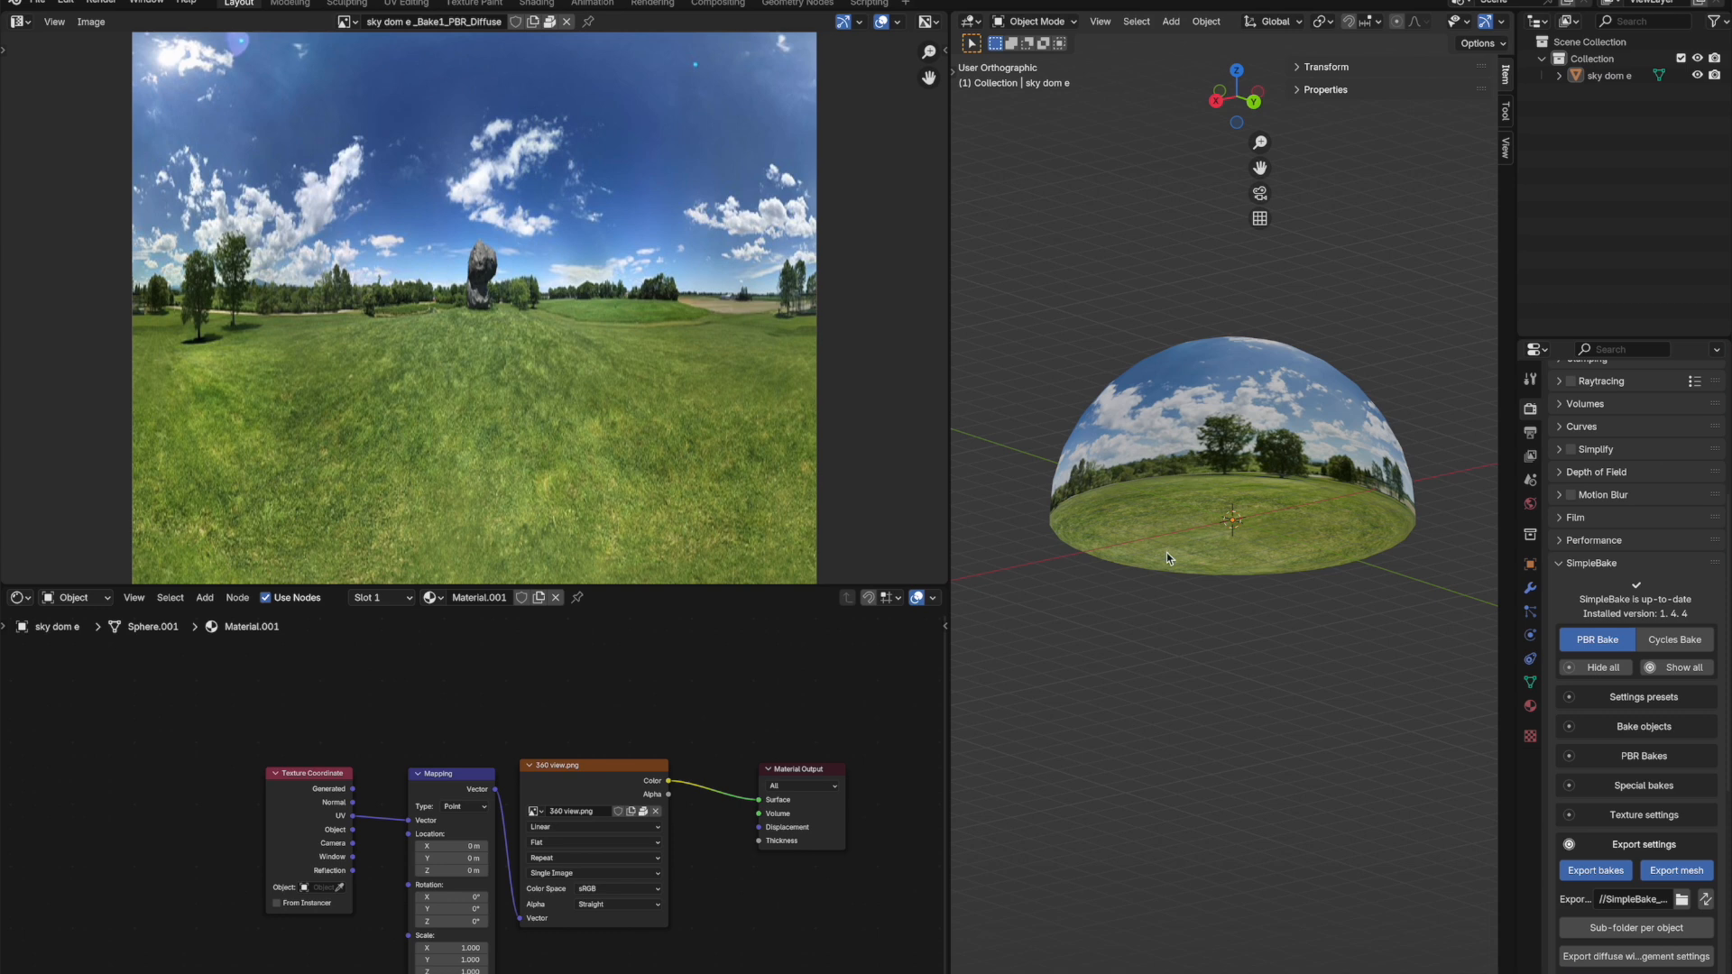
middle_drag(1164, 556, 1257, 557)
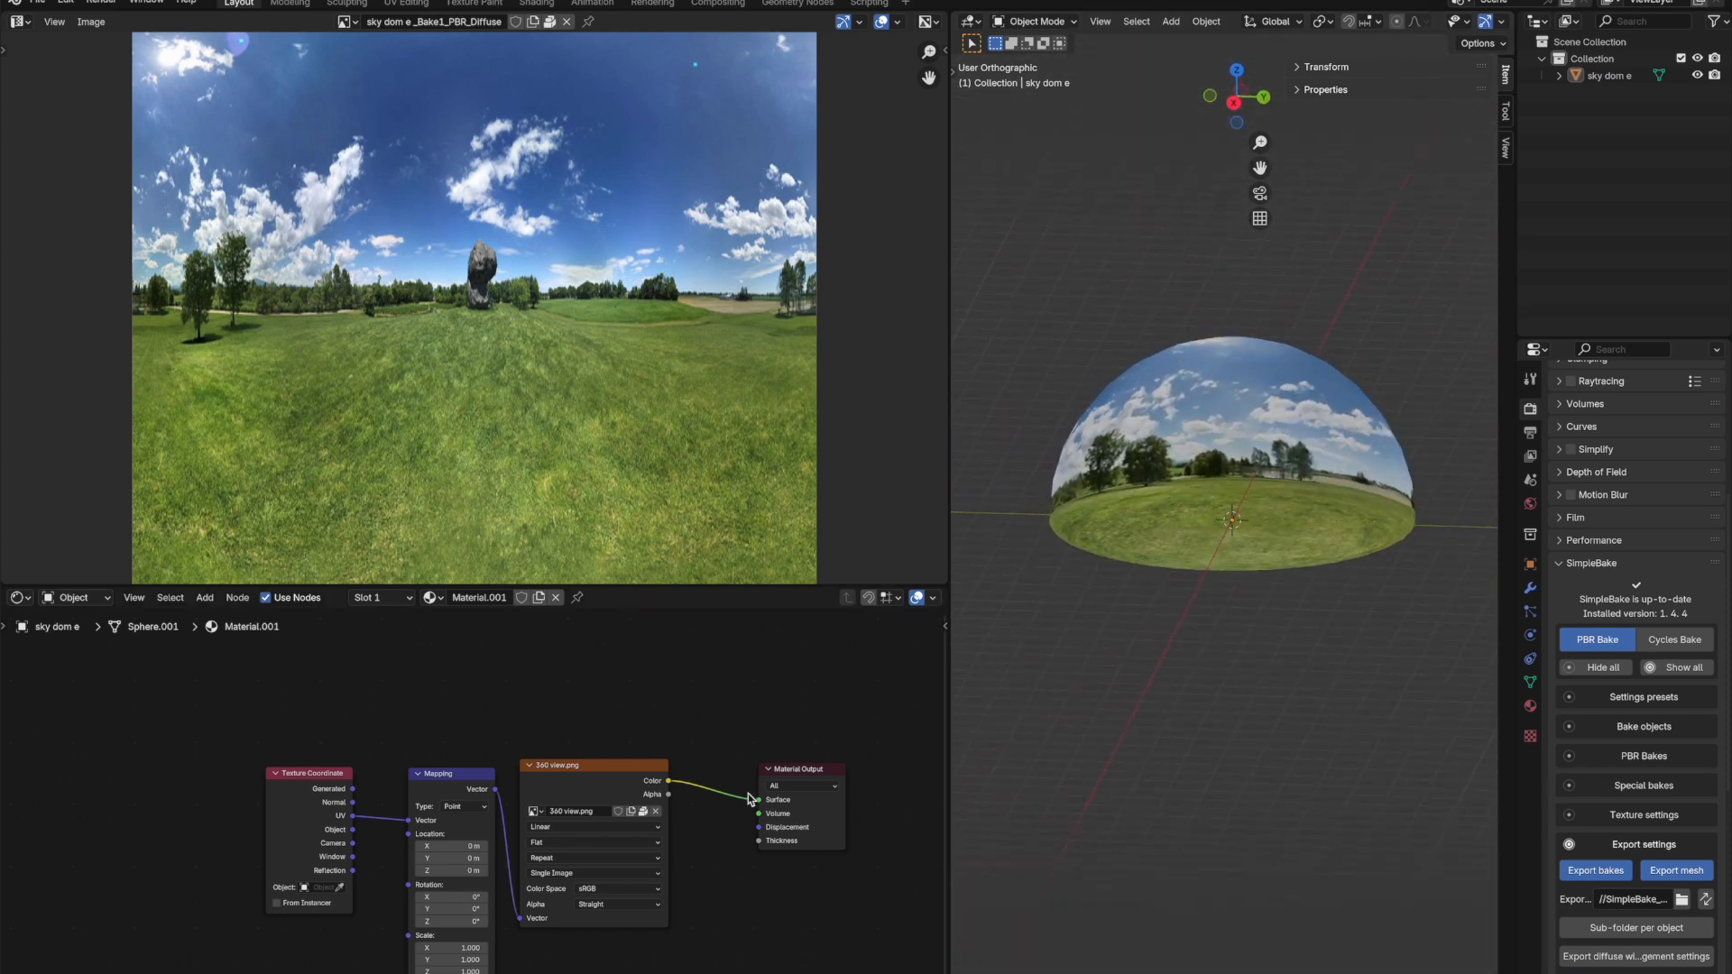
Move the 360 view.png image node up and right and shift the Material Output node slightly in the shader graph
drag(608, 771, 637, 733)
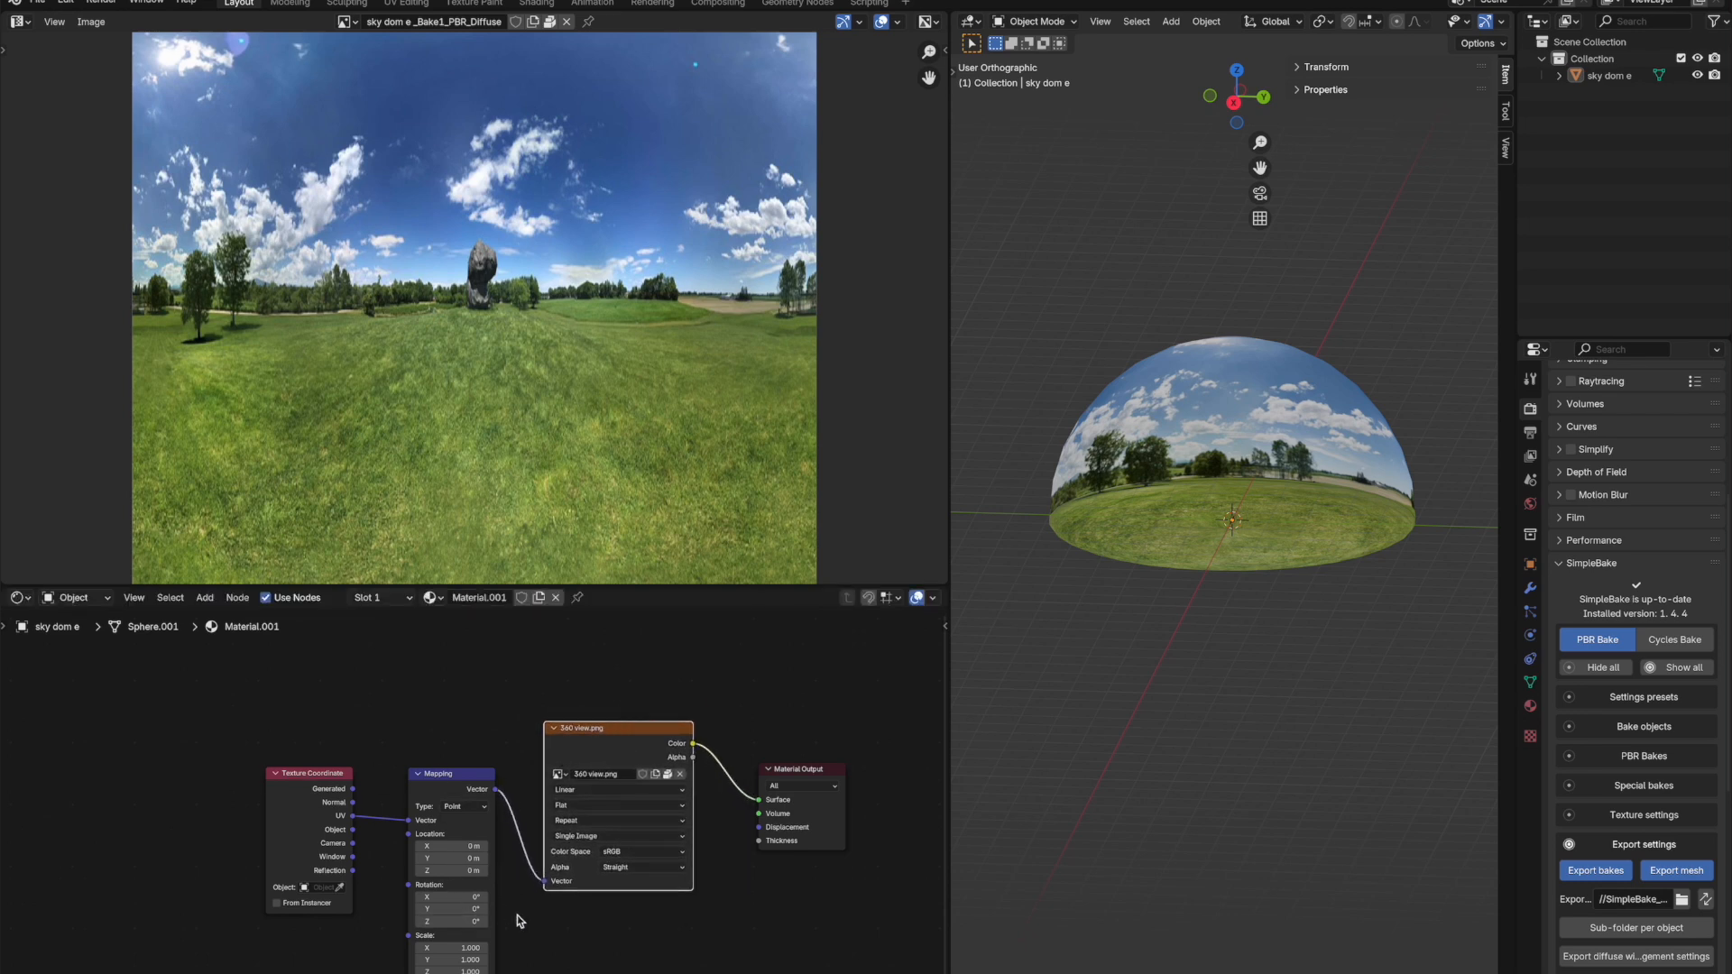
click(829, 774)
drag(829, 771, 831, 765)
click(837, 694)
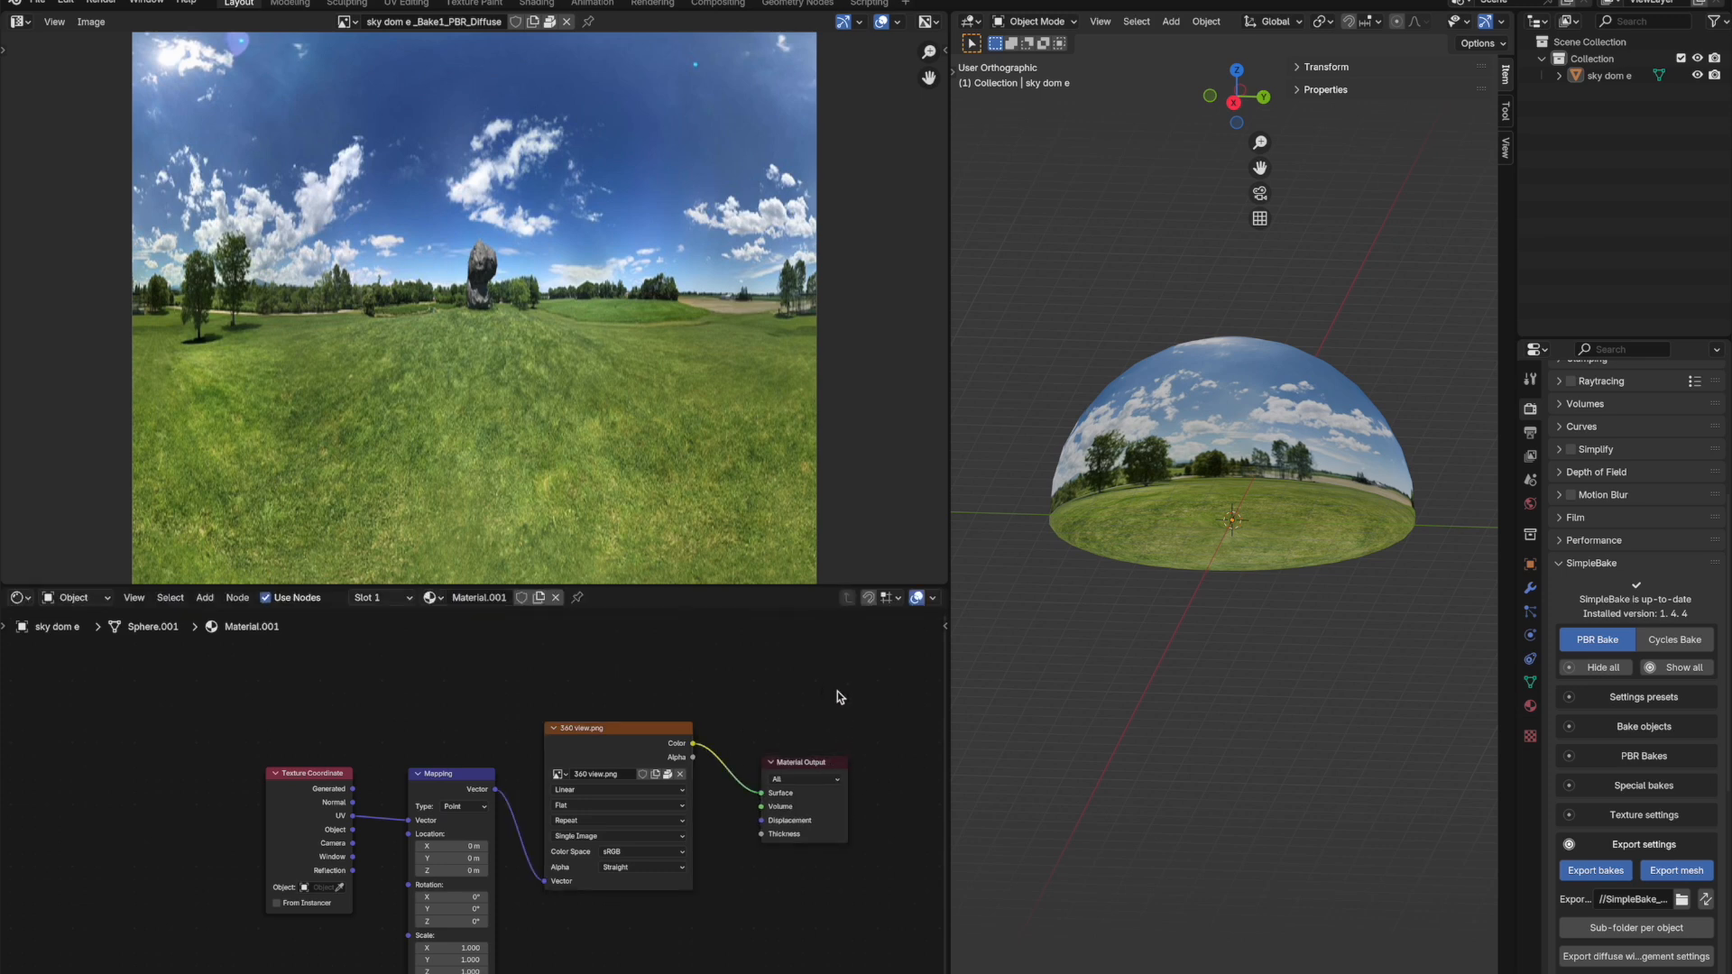
Switch to Finder, add IMG_20240819_135853_00_merged.jpg to the Blender shader graph as an image node, and rearrange the nodes to make room for it
key(super+Tab)
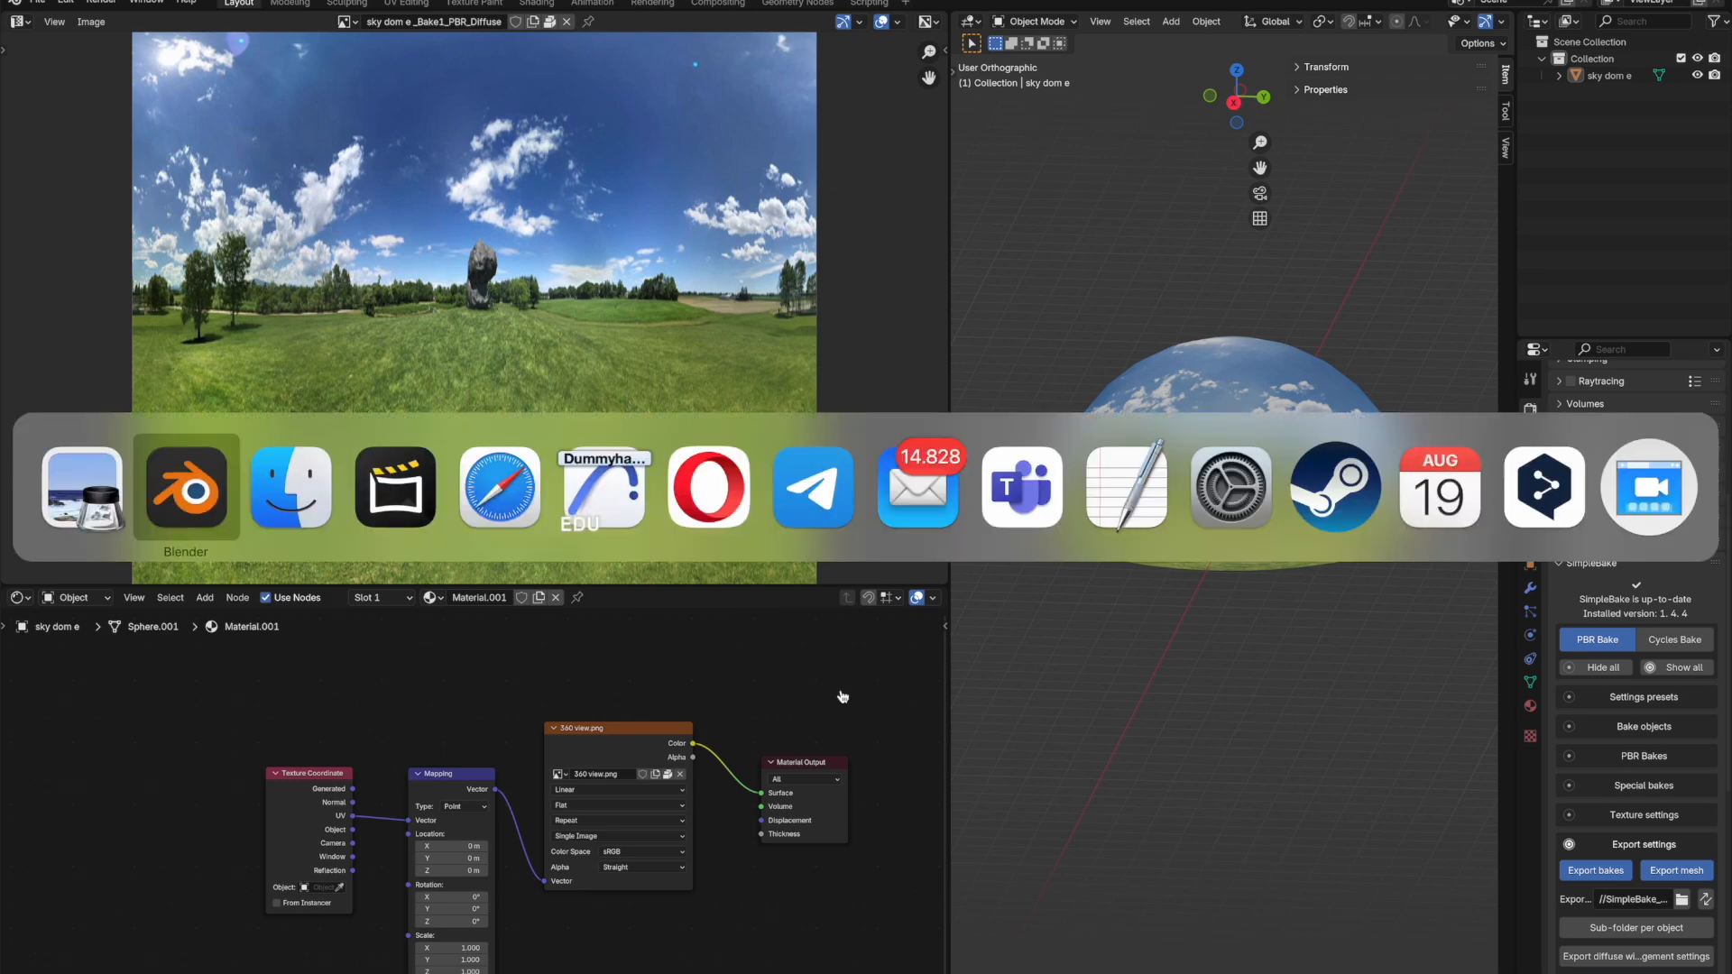
key(super+Tab)
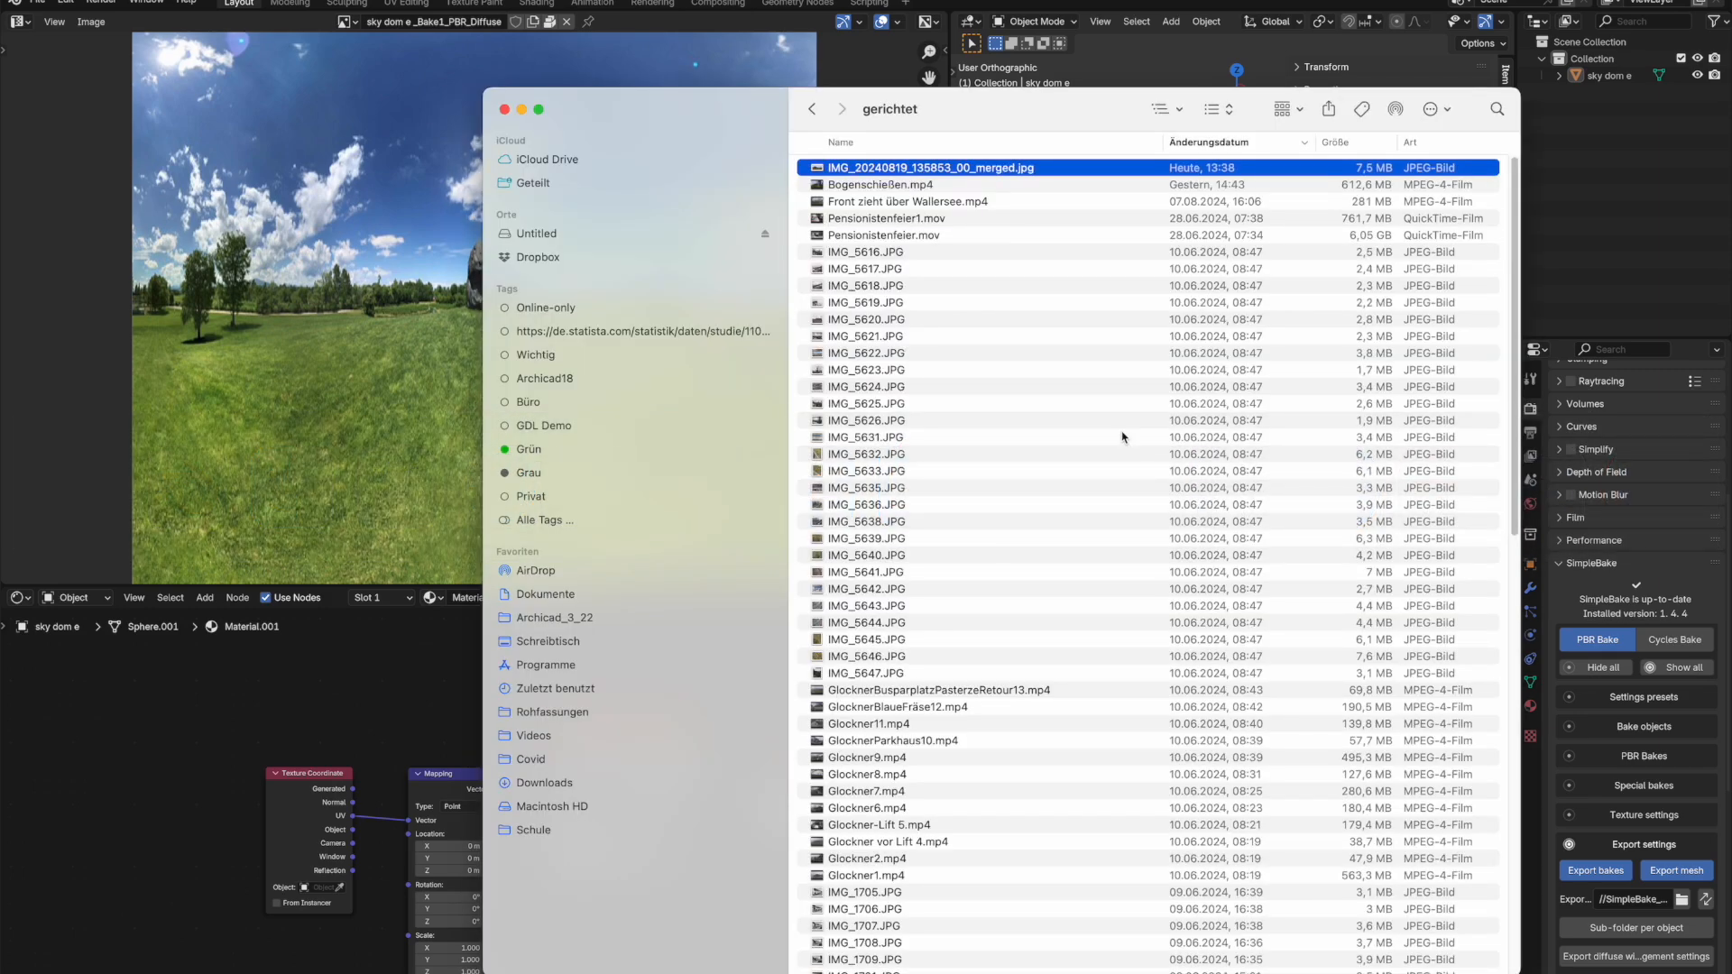
drag(862, 174, 356, 688)
drag(469, 695, 470, 657)
drag(353, 960, 549, 964)
drag(376, 815, 352, 965)
drag(511, 659, 843, 679)
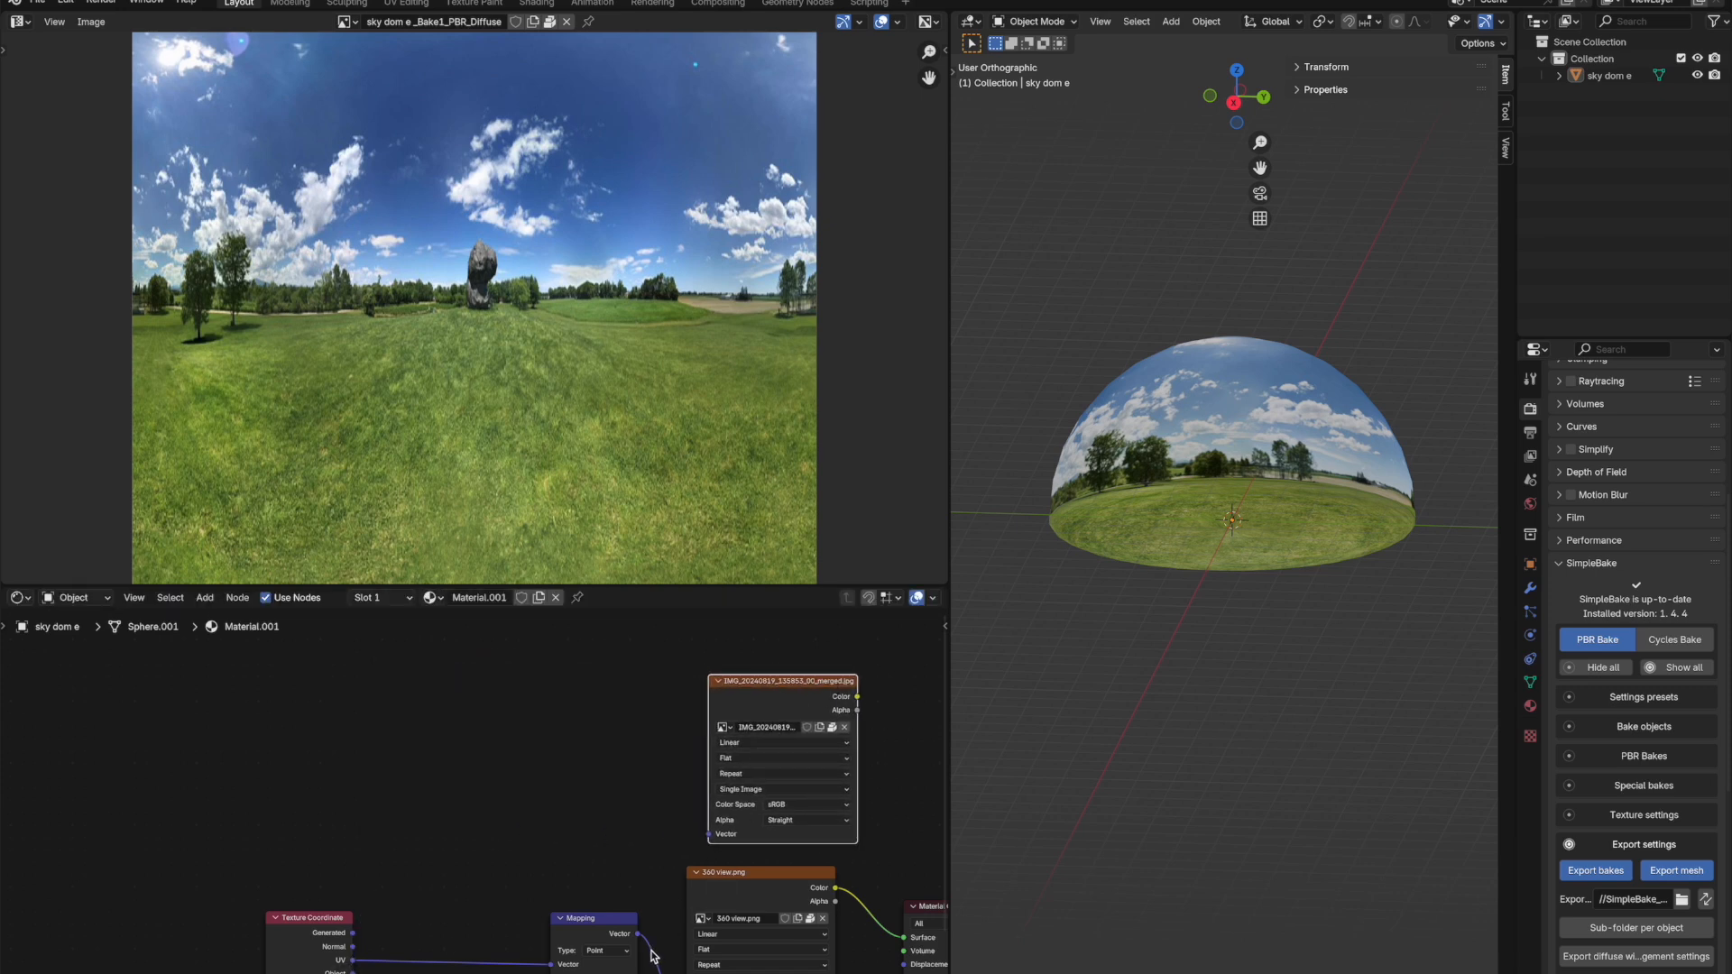
Link the Mapping node's vector to the new merged JPG node and its color to the Material Output's surface
drag(640, 936, 710, 834)
drag(809, 681, 900, 943)
middle_drag(1281, 511, 1248, 527)
Widen the 3D viewport and inspect the new photo texture on the dome up close and from the outside
drag(949, 552, 407, 552)
scroll(919, 469, up, 9)
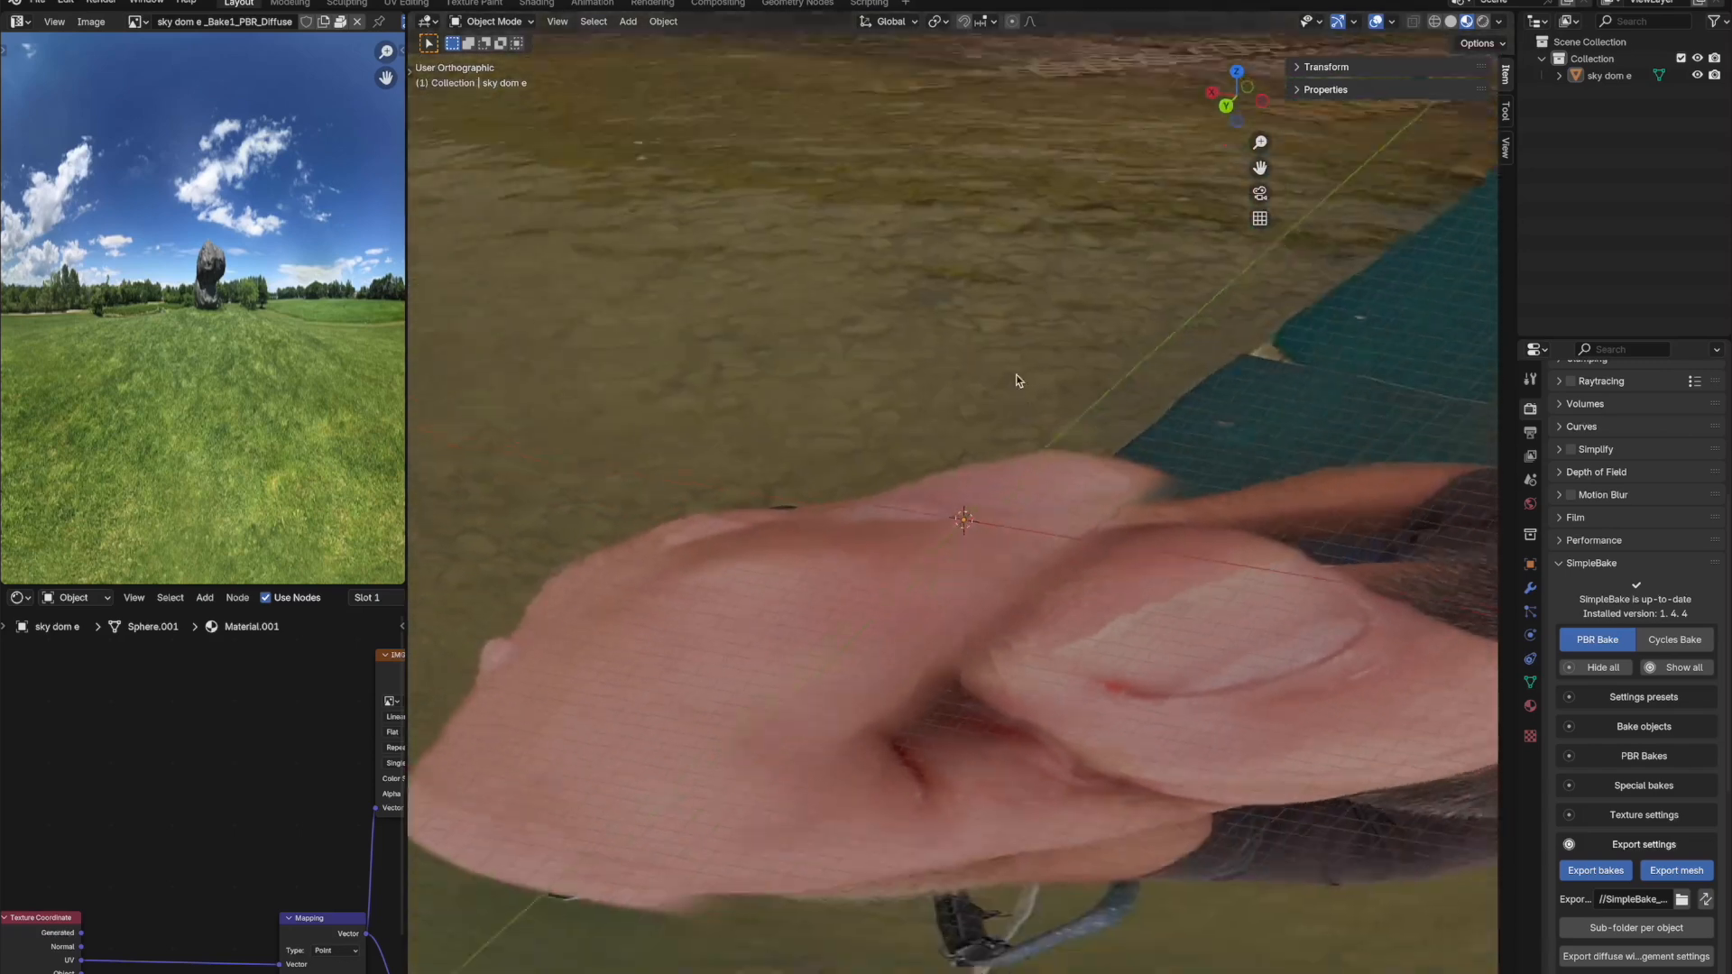
middle_drag(1016, 380, 720, 537)
scroll(723, 545, down, 8)
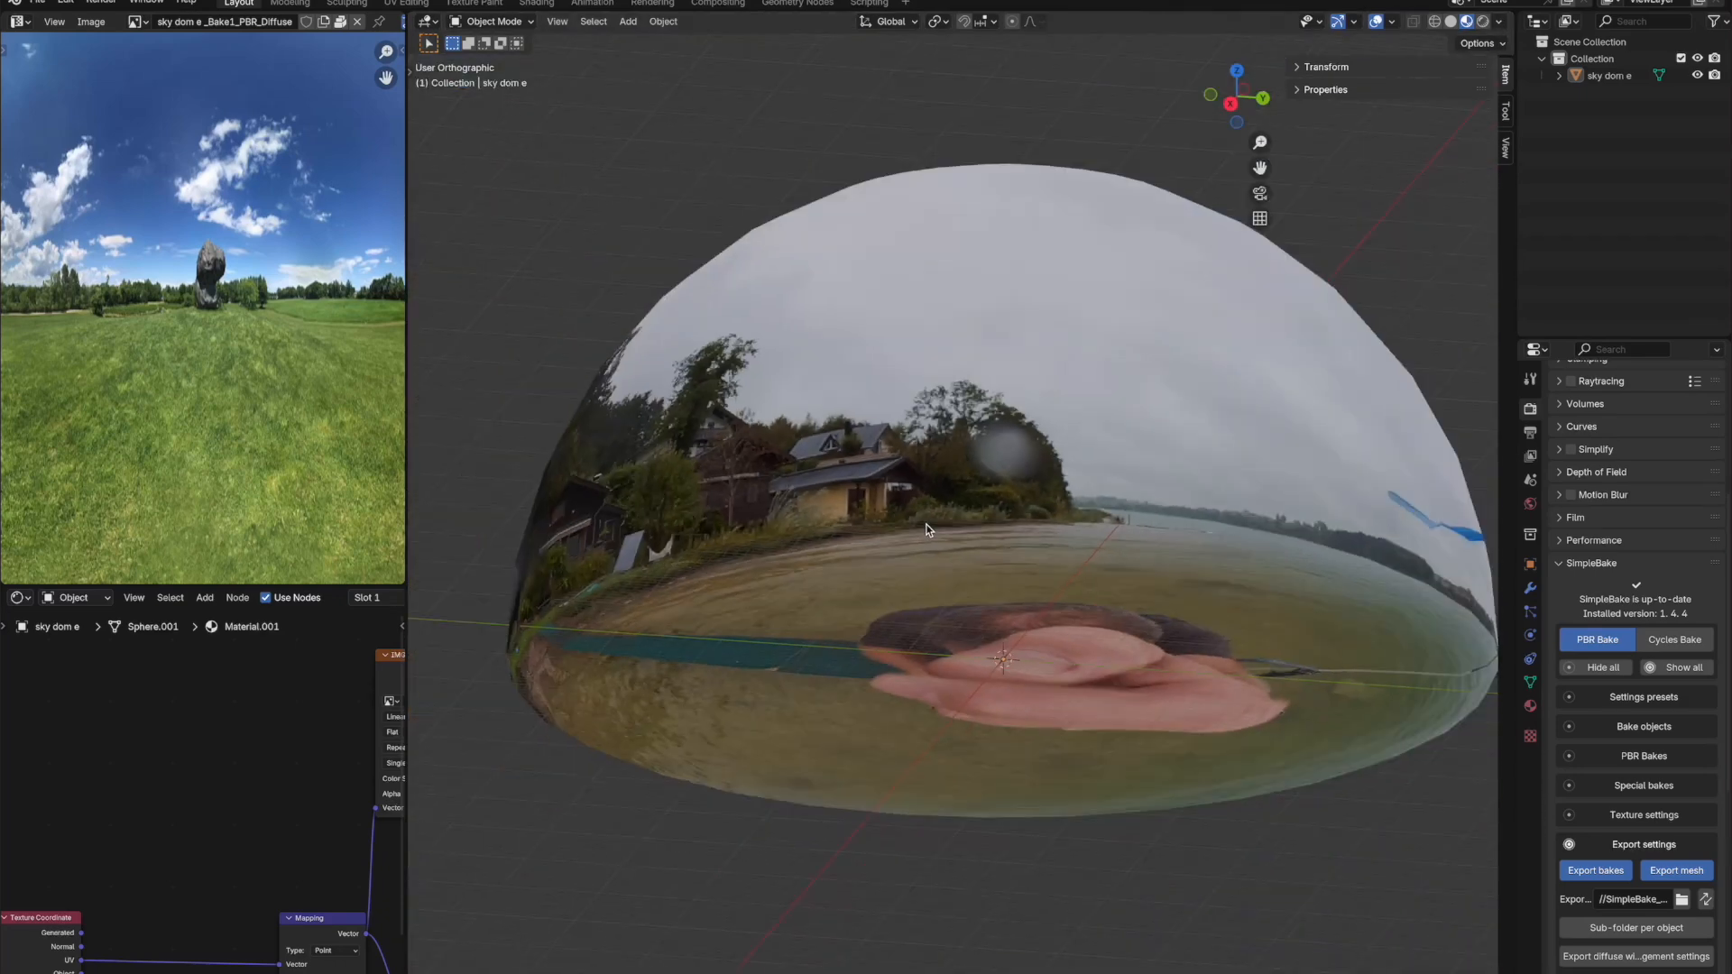
middle_drag(996, 551, 1007, 510)
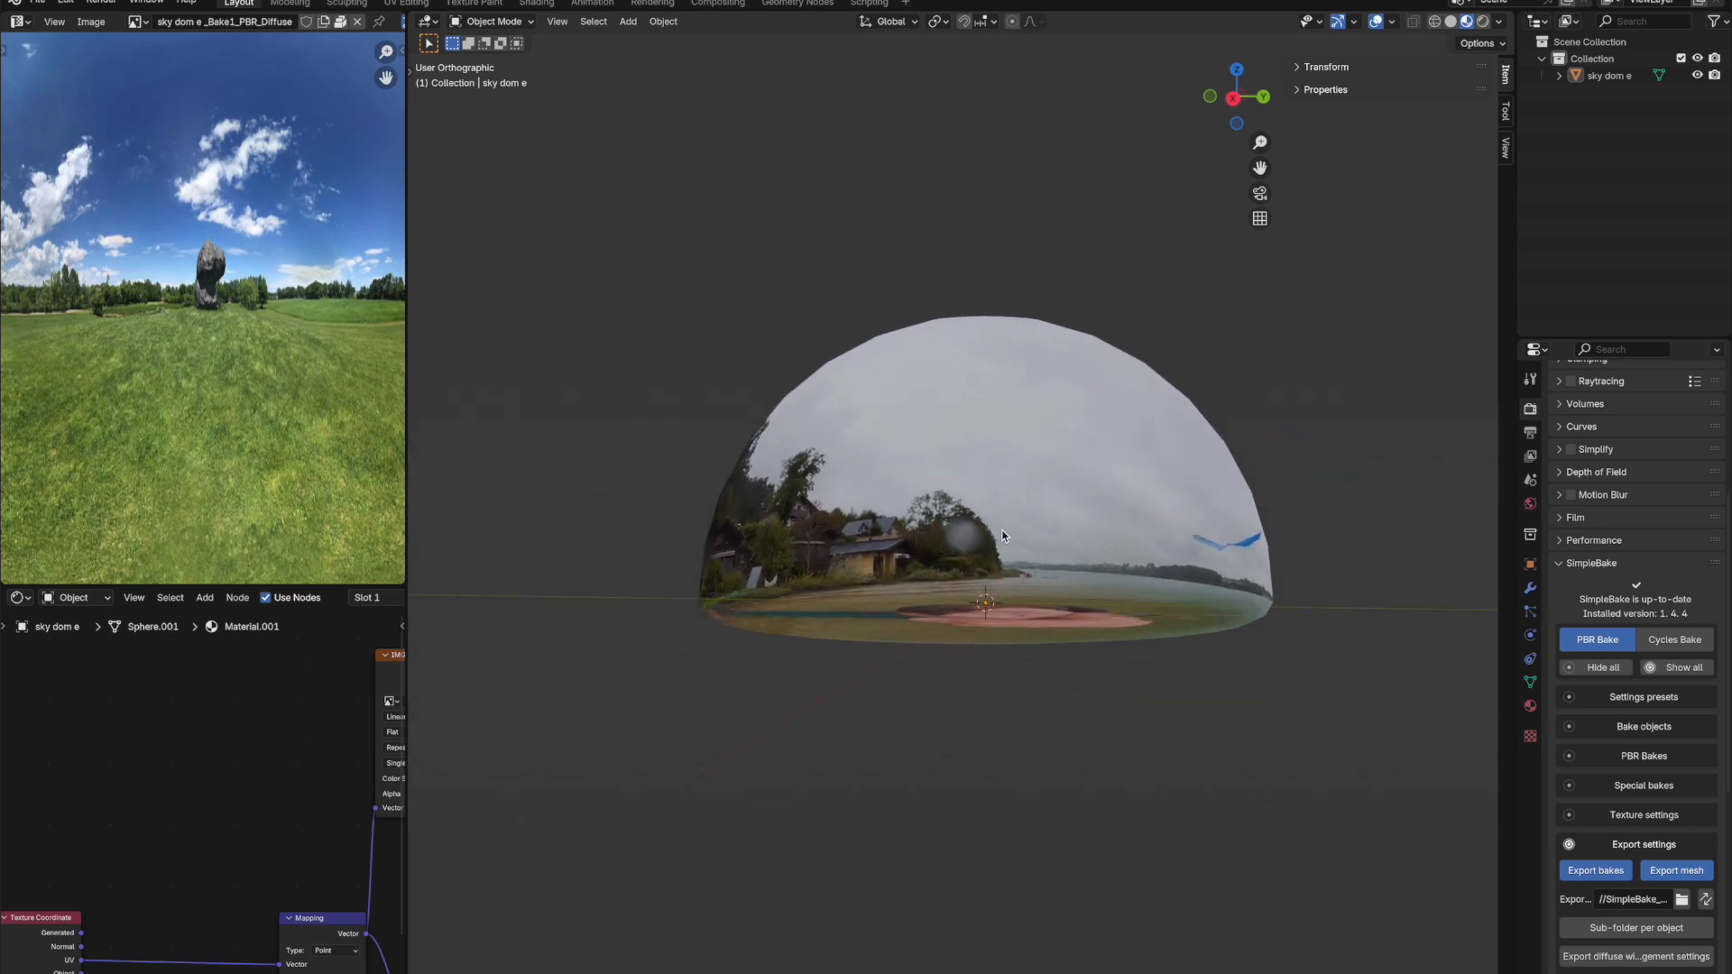
Select the sky dome, expand its transform values and set its Z location to 2.6 m
click(1043, 435)
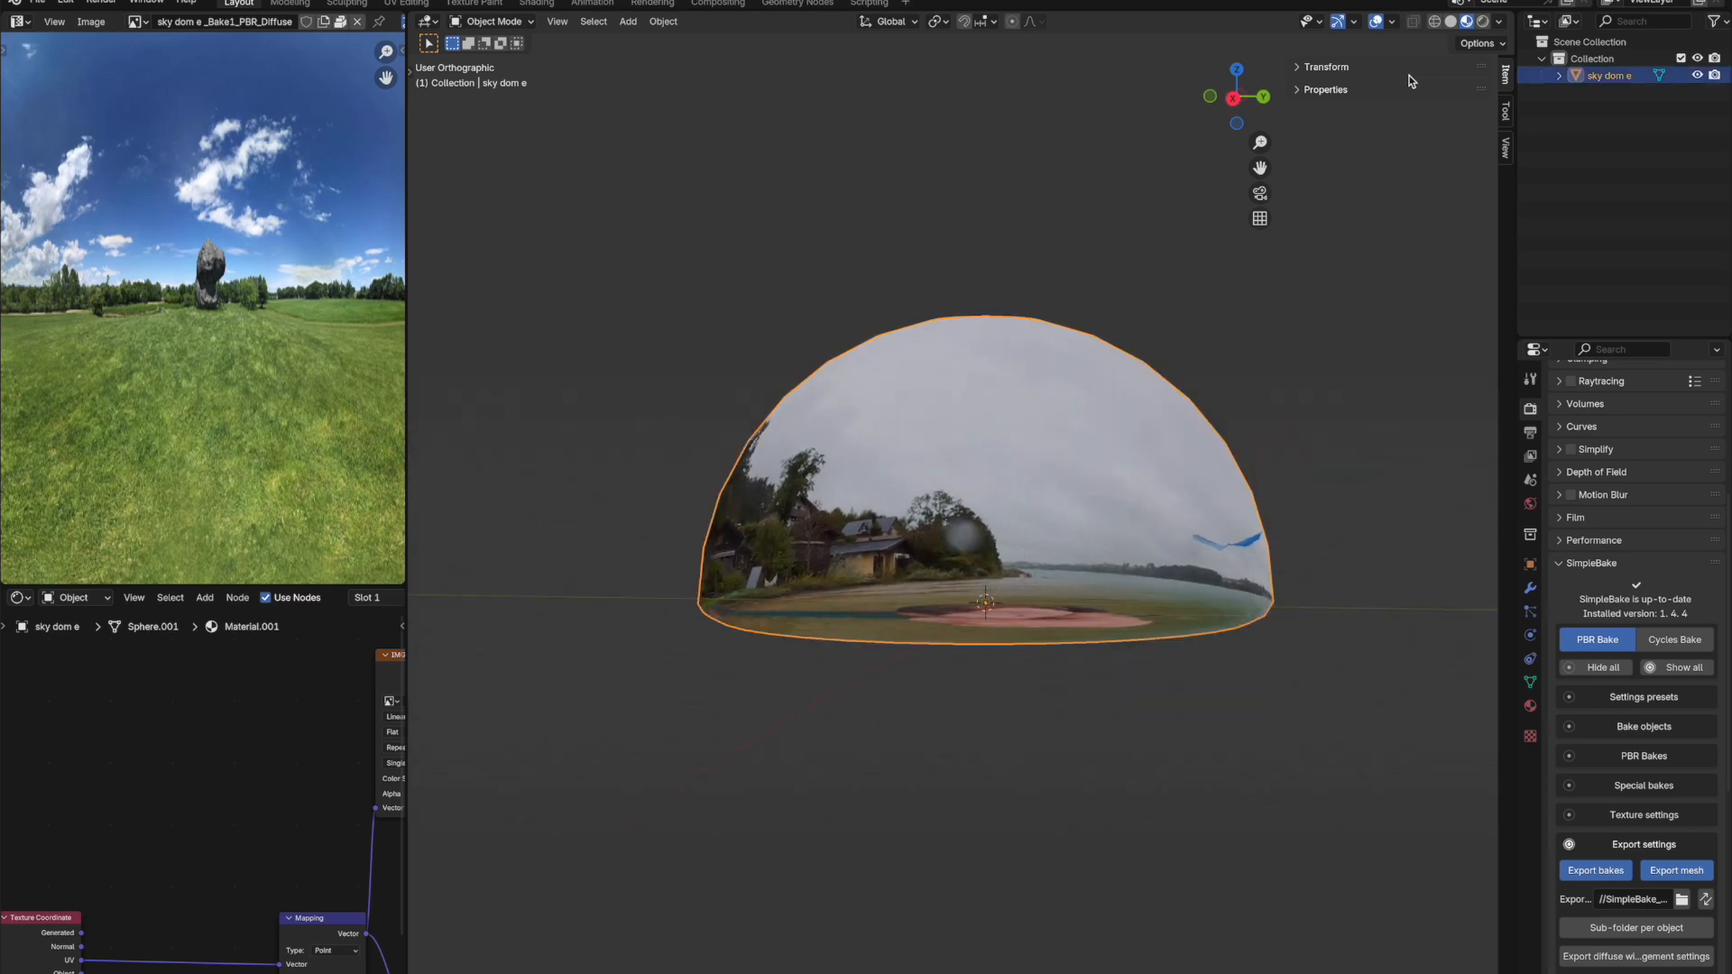
click(1303, 68)
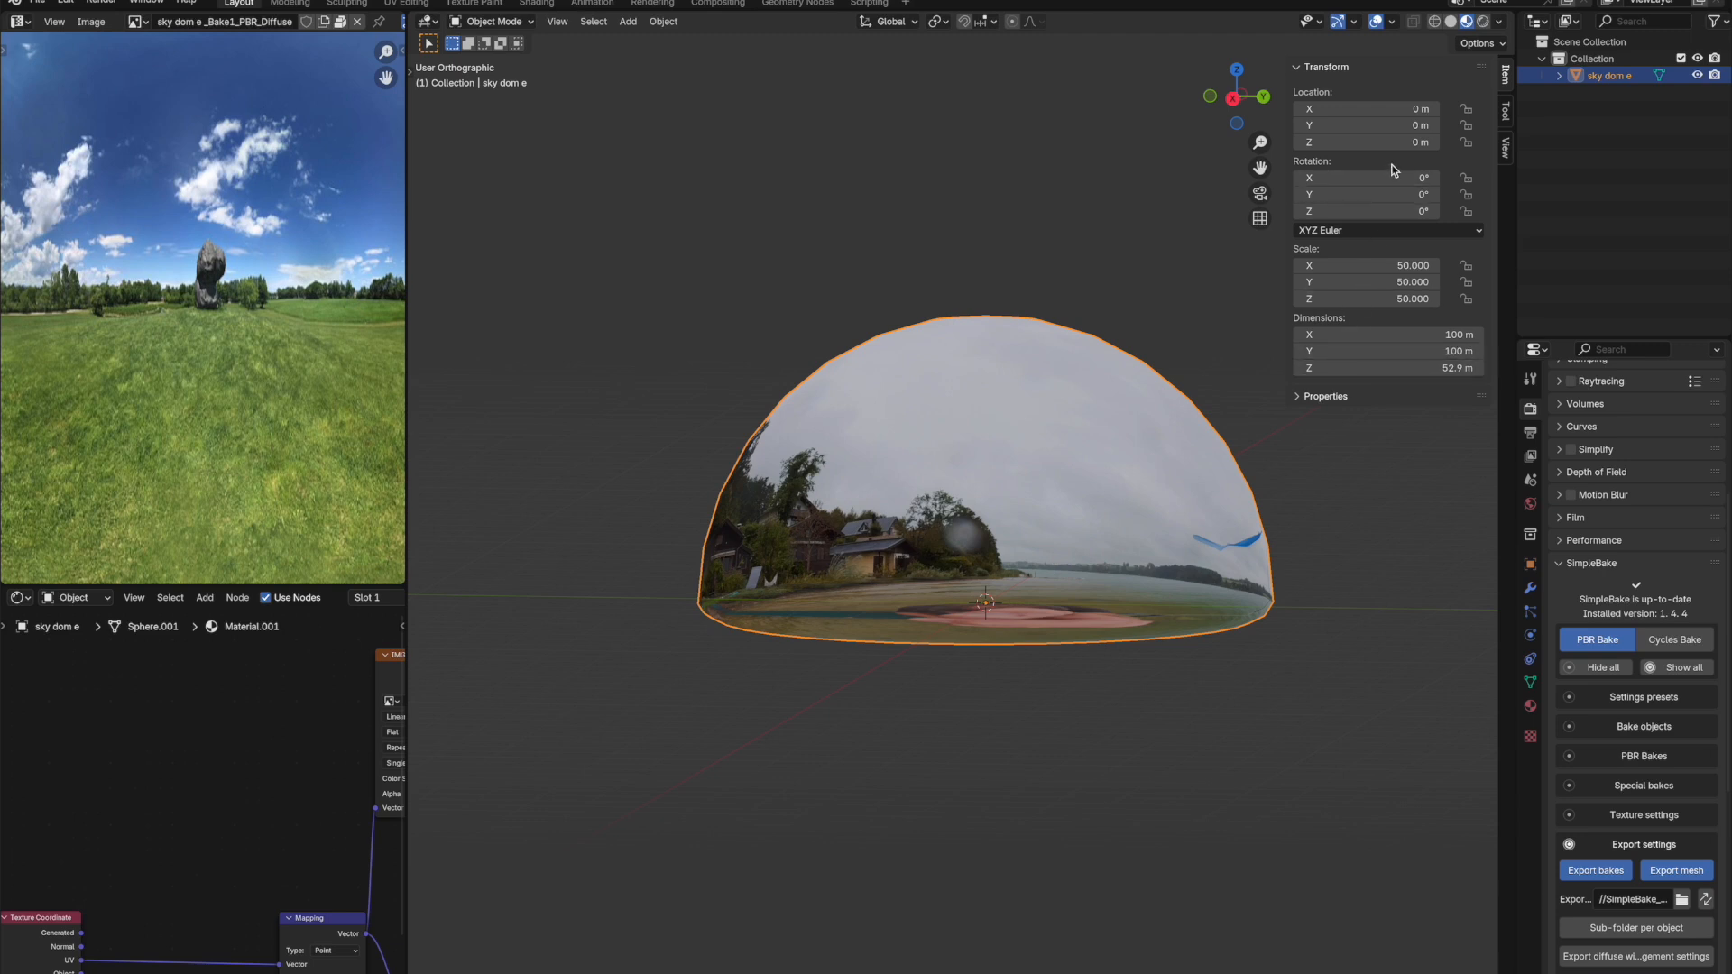
click(1412, 142)
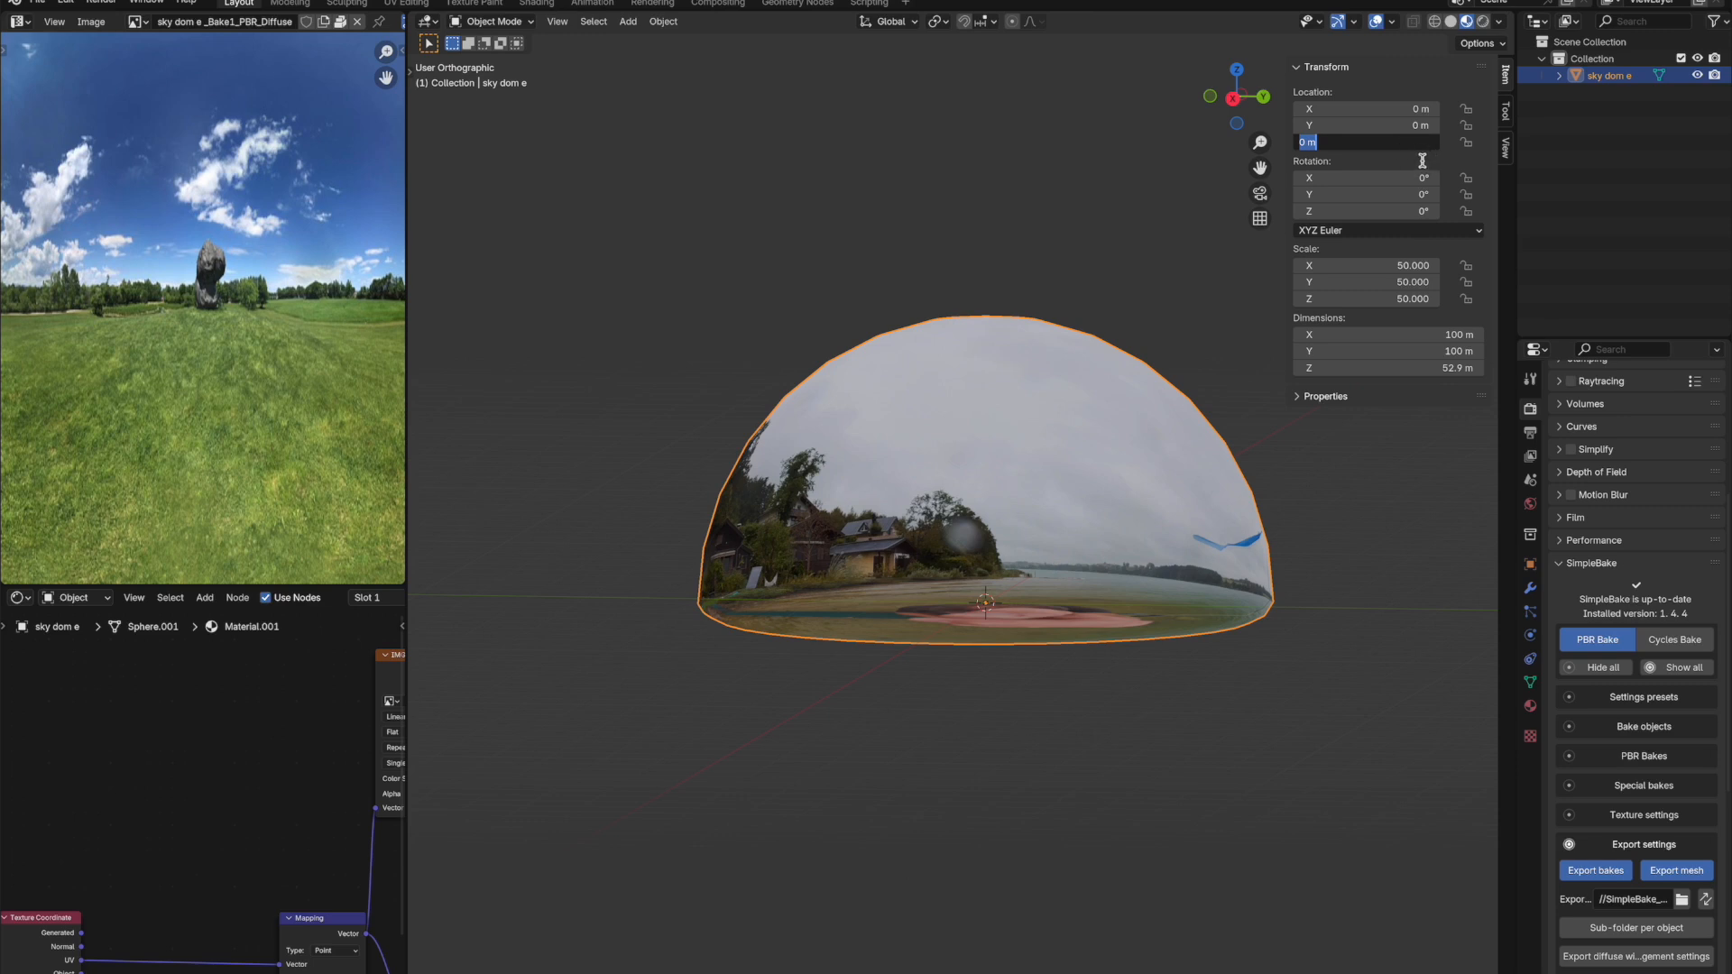
text(2.6)
key(Return)
shift+middle_drag(1220, 621, 1116, 582)
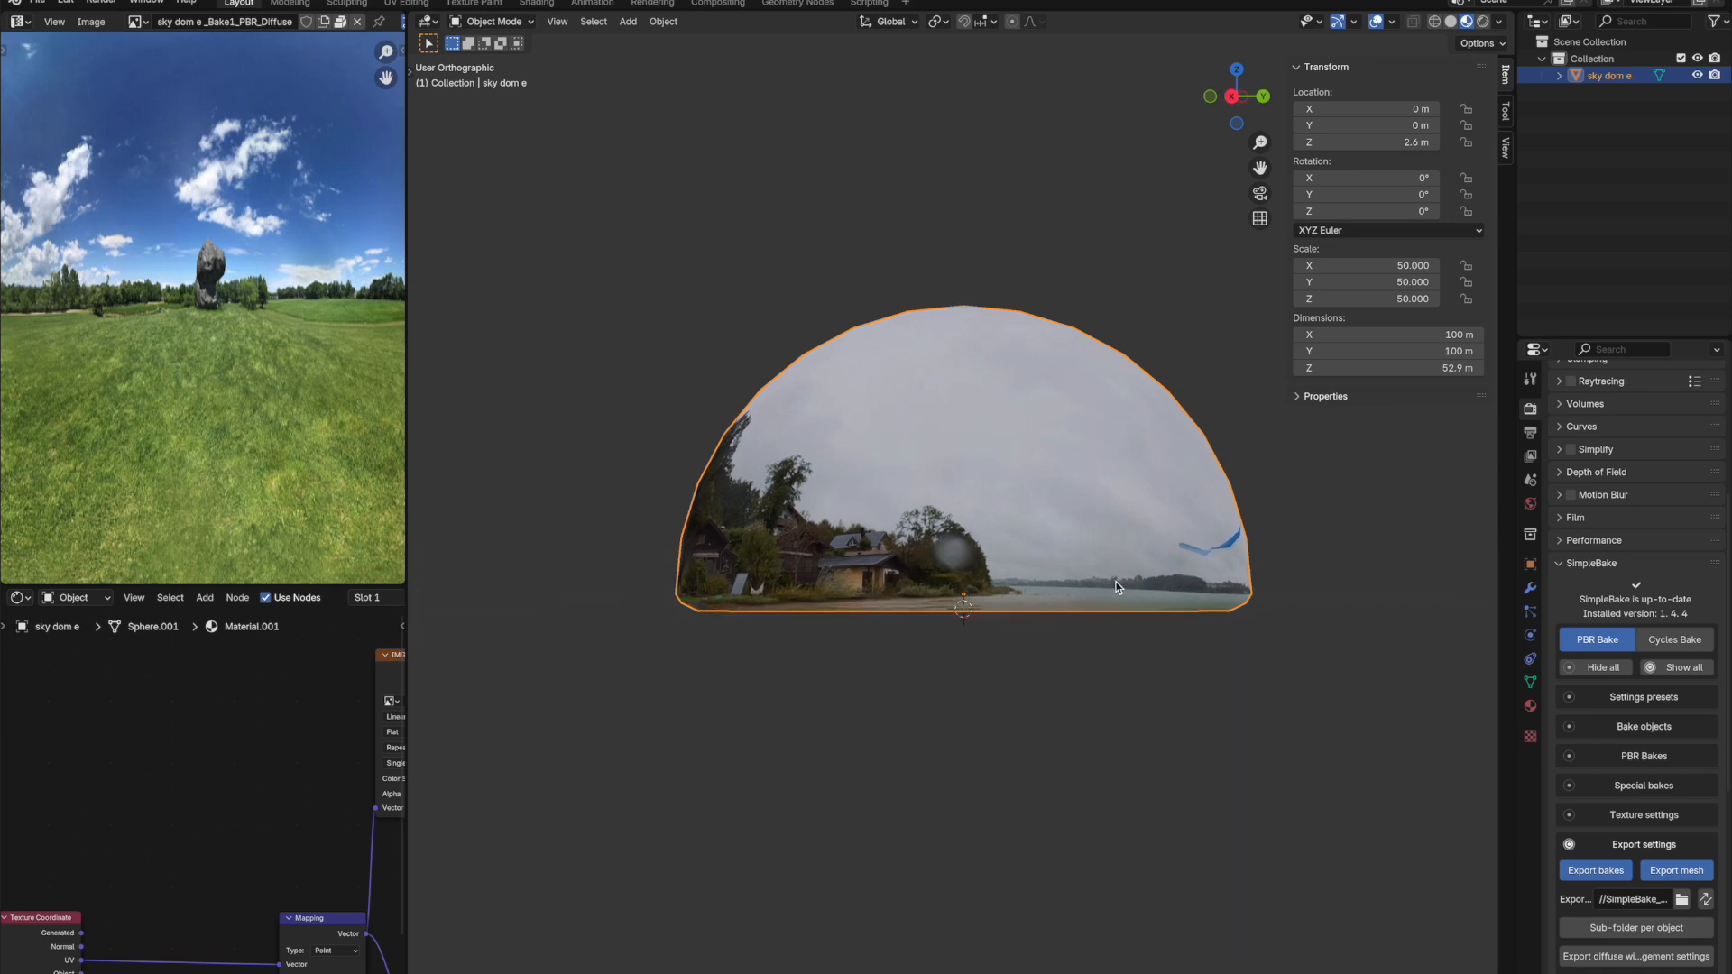
Raise the dome about 0.34 m along the Z axis in the right orthographic view, and deselect it
scroll(1115, 583, down, 1)
scroll(973, 592, up, 5)
middle_drag(976, 603, 962, 646)
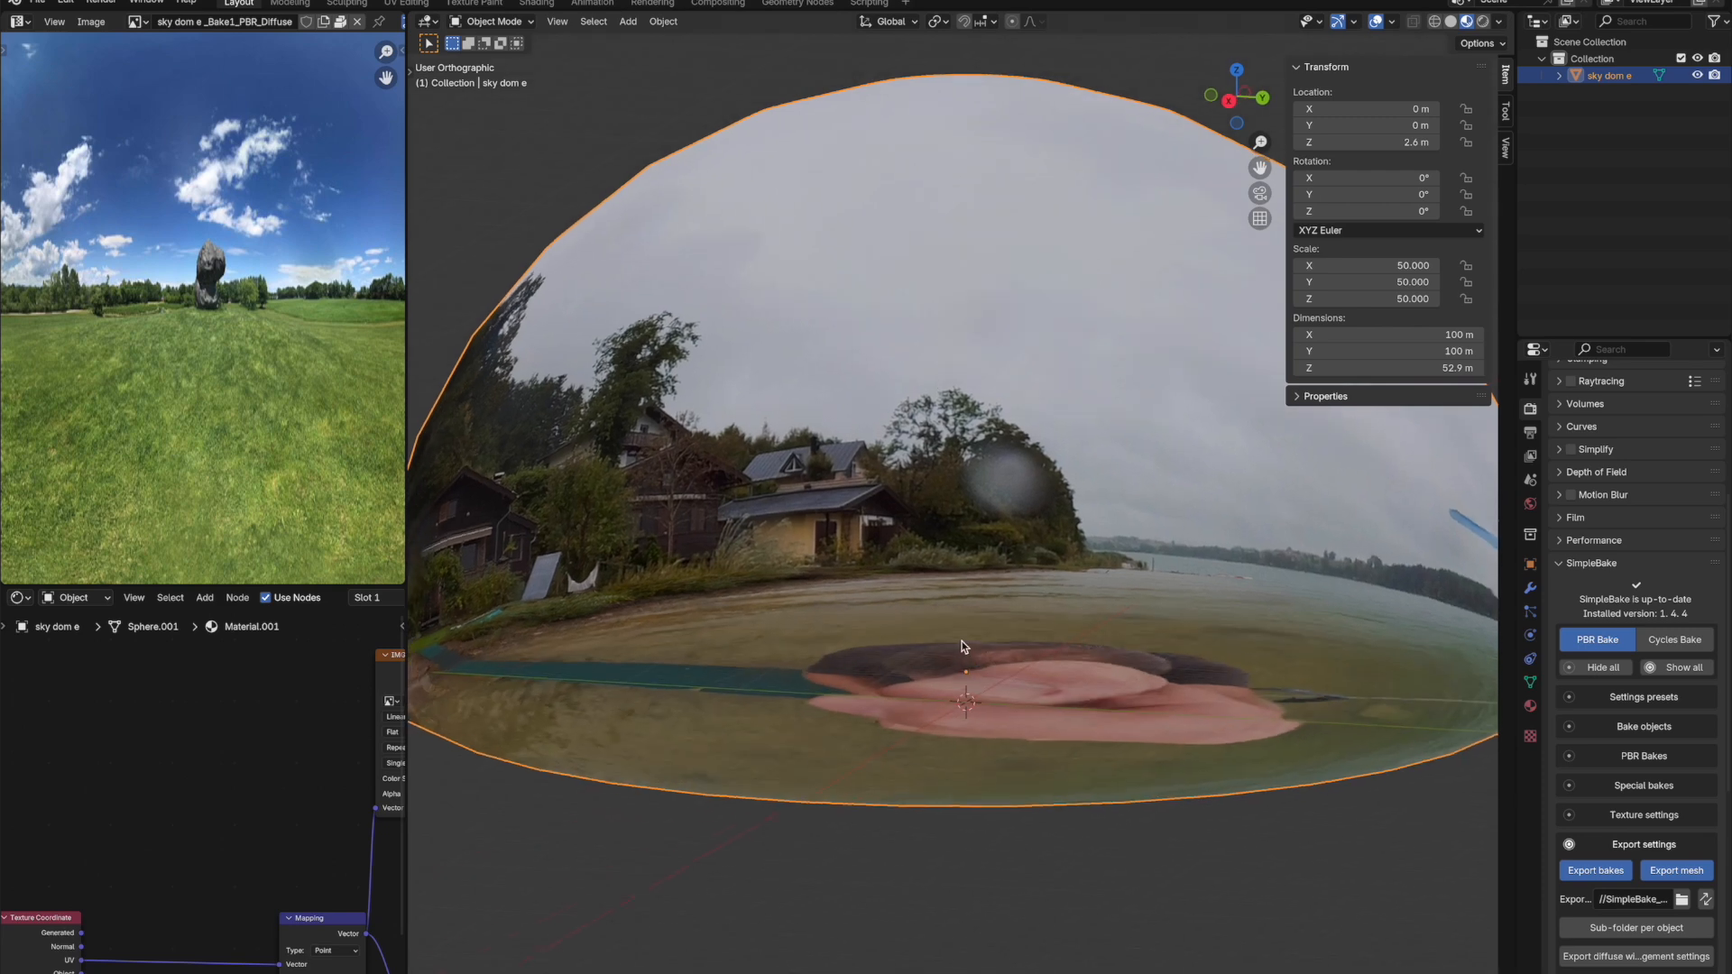
scroll(962, 647, down, 1)
click(1229, 102)
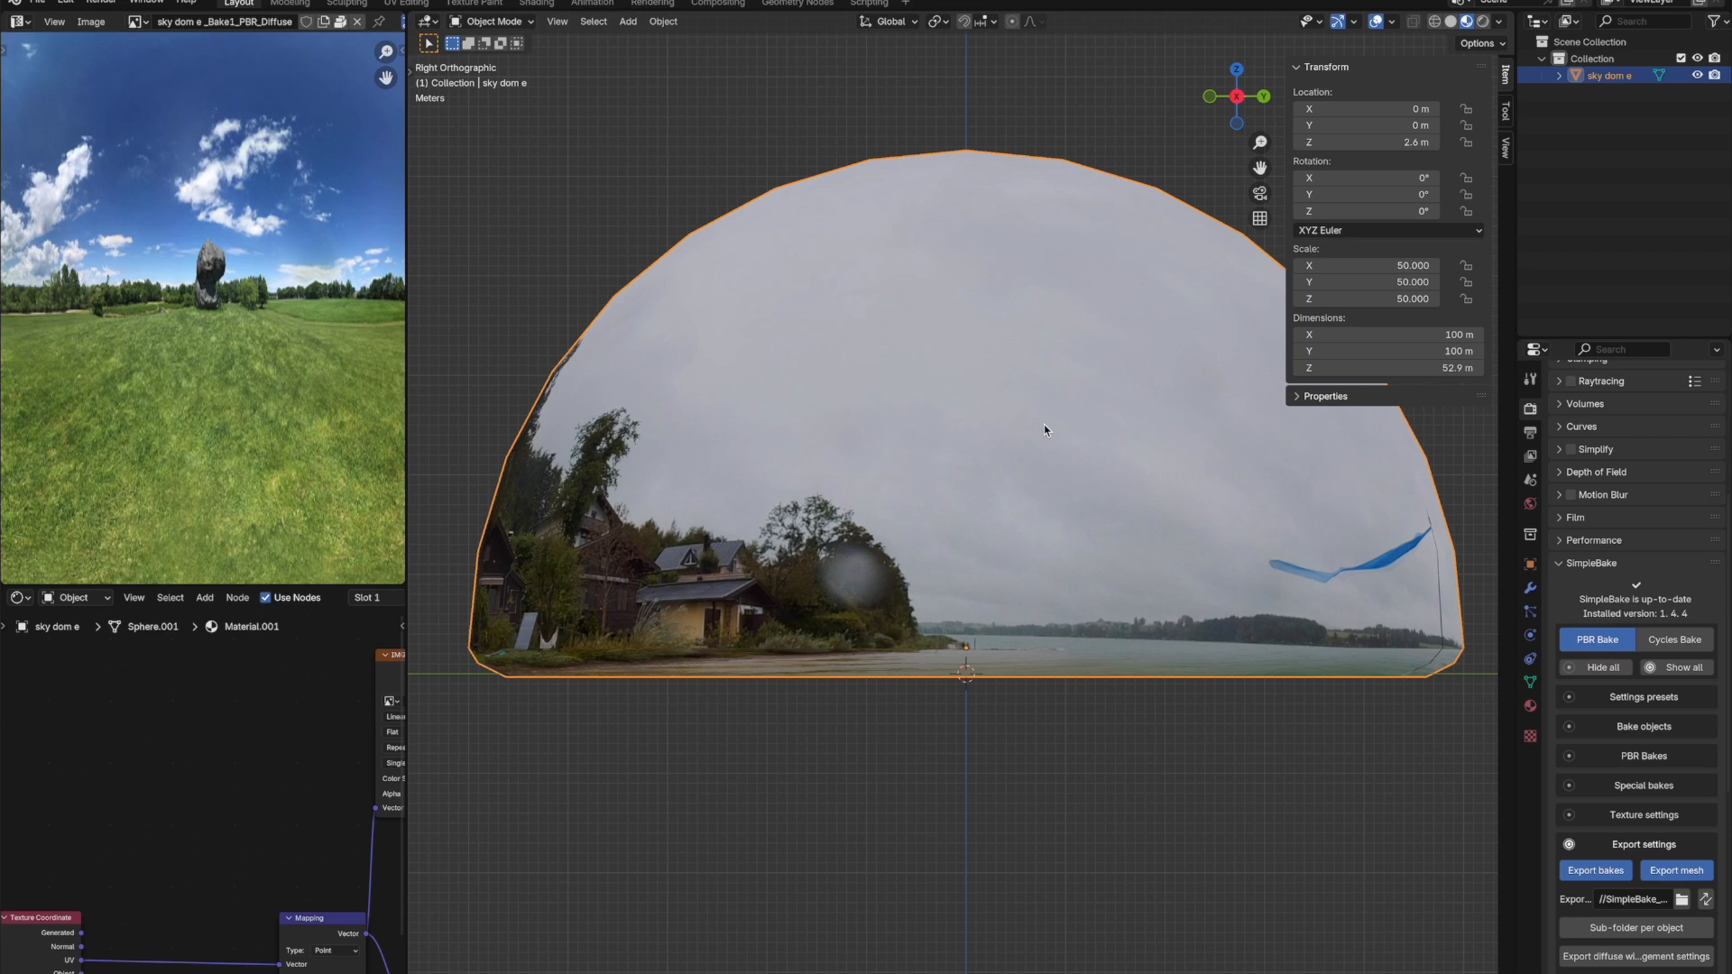
key(g)
key(z)
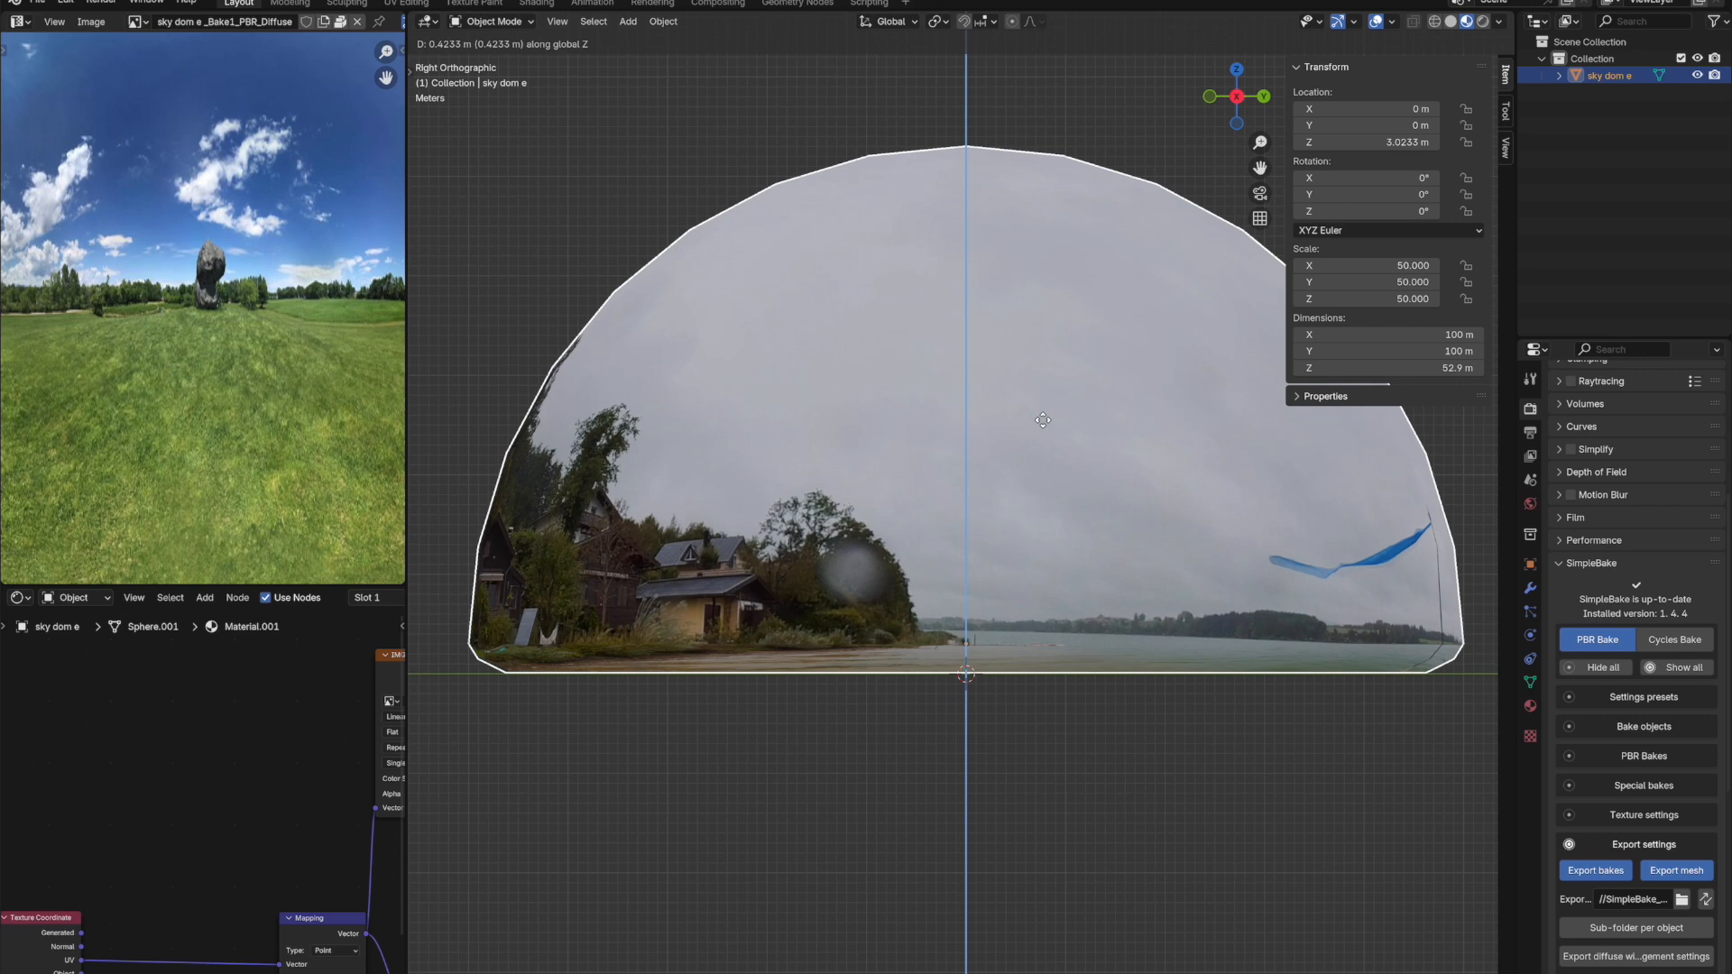
click(1043, 425)
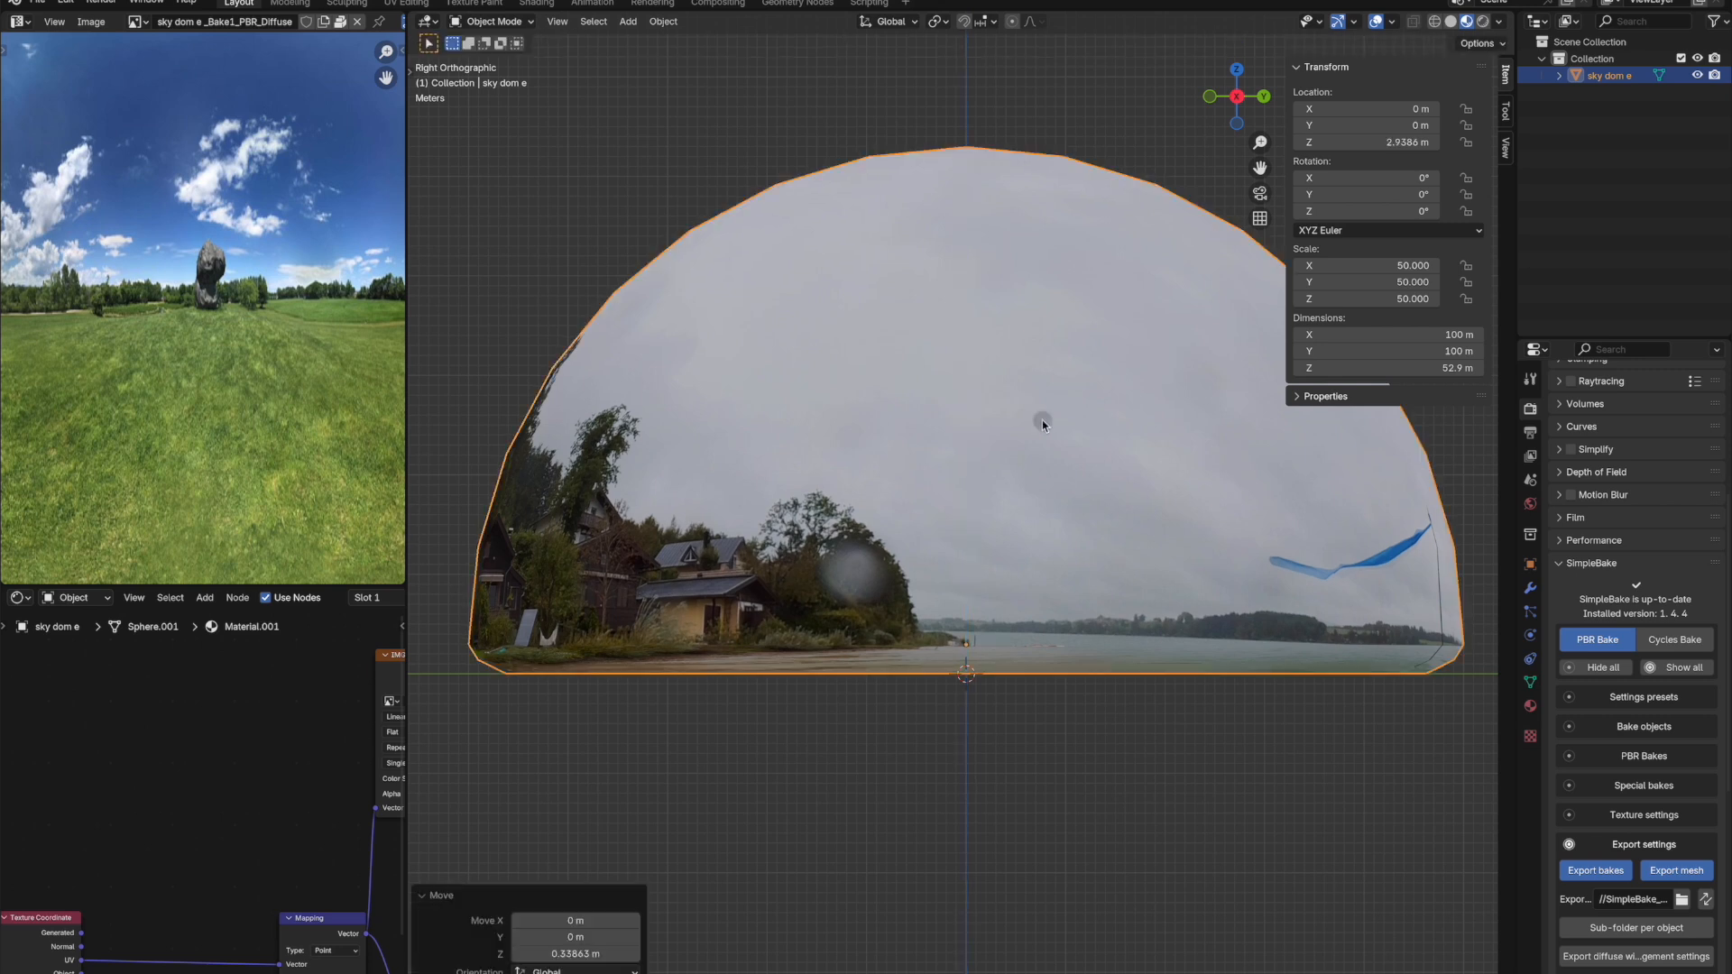
click(1080, 832)
Put the dome in Edit Mode with wireframe shading and select all its vertices to examine the UV layout over the photo
middle_drag(1081, 832, 923, 577)
scroll(972, 543, down, 5)
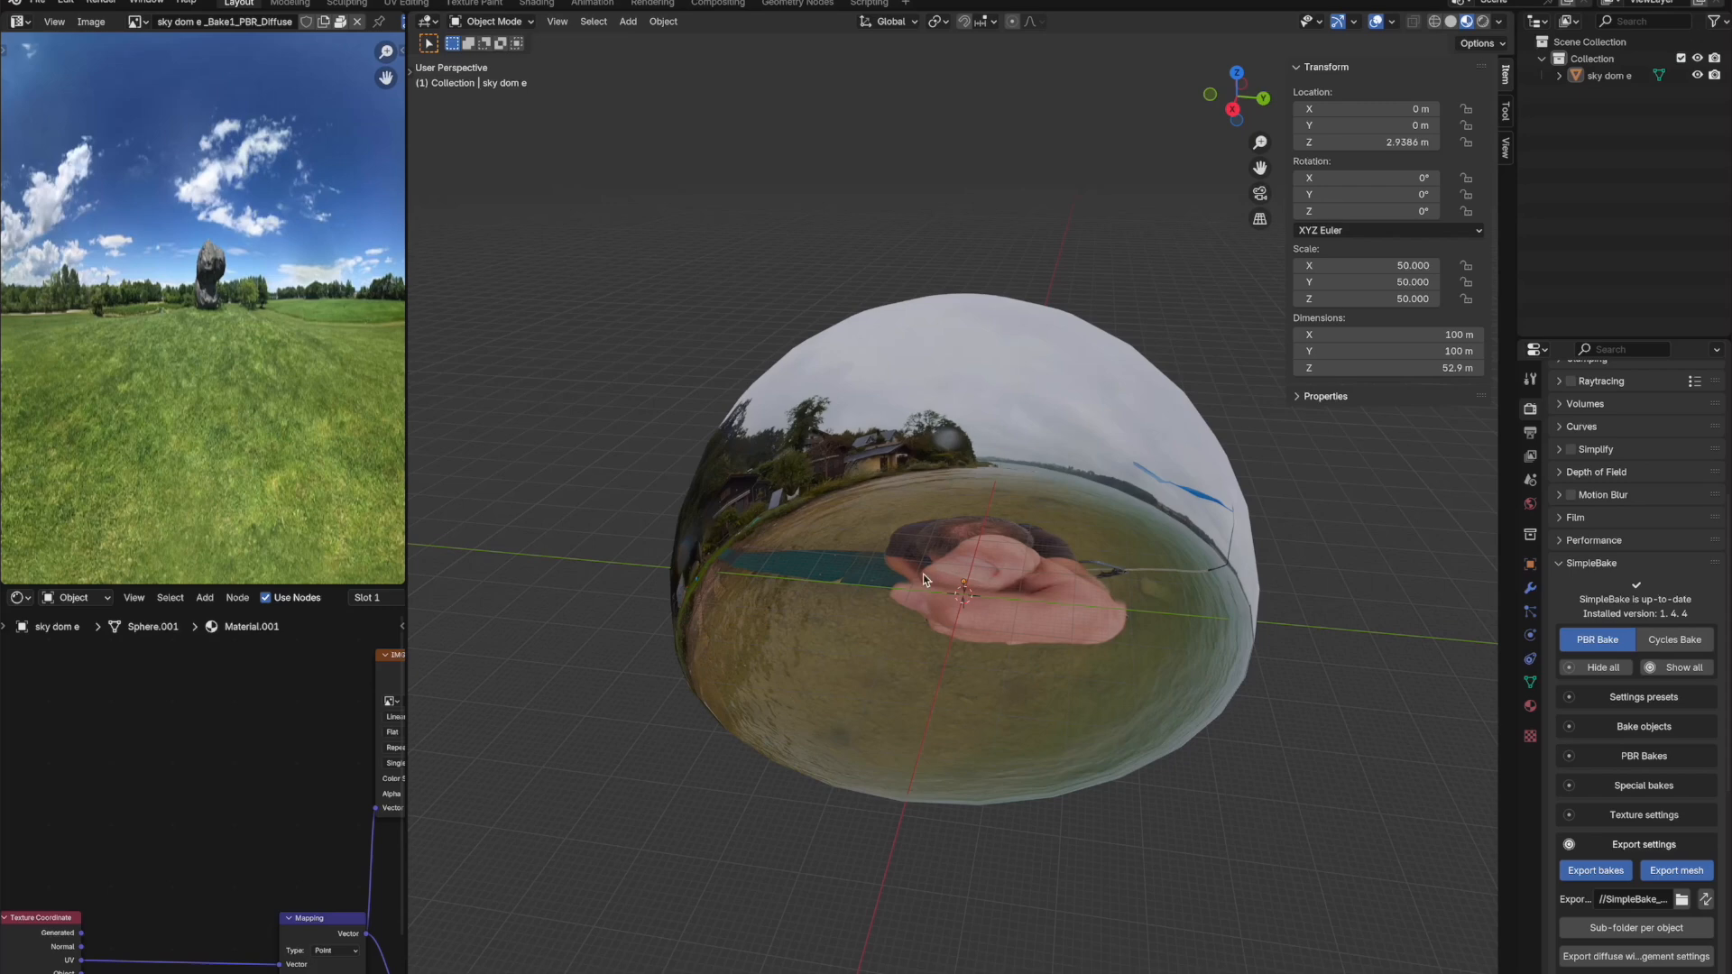
click(492, 22)
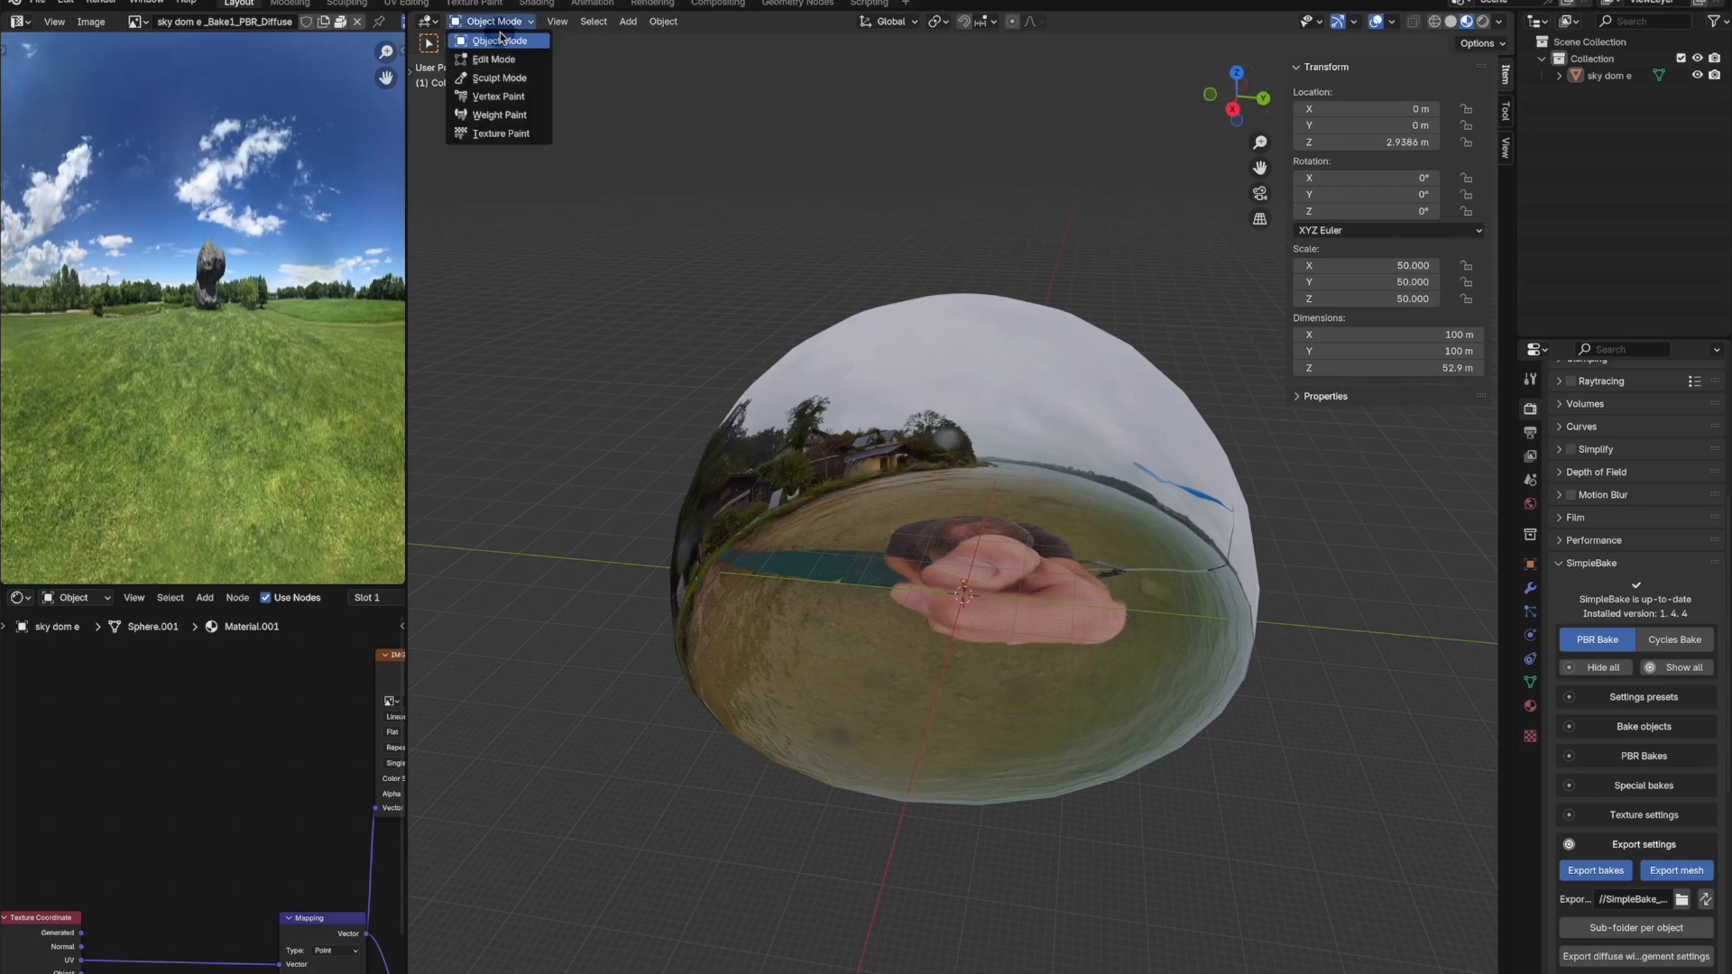
click(499, 59)
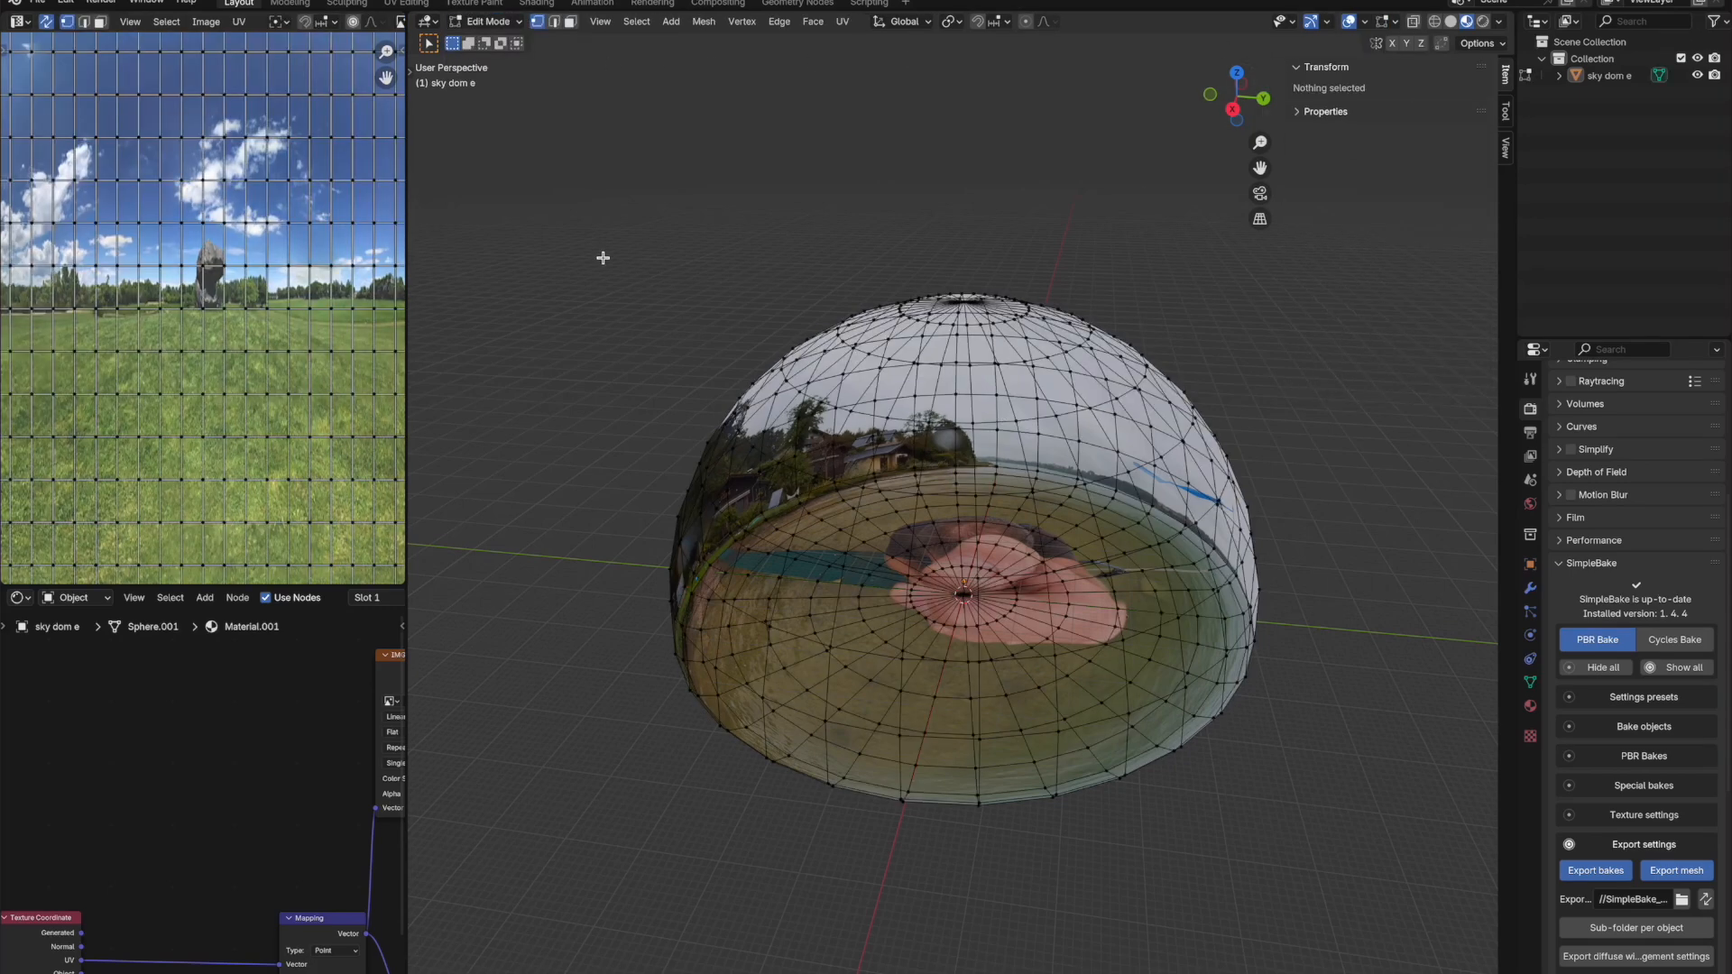
click(1435, 22)
drag(590, 250, 1334, 868)
scroll(253, 345, down, 5)
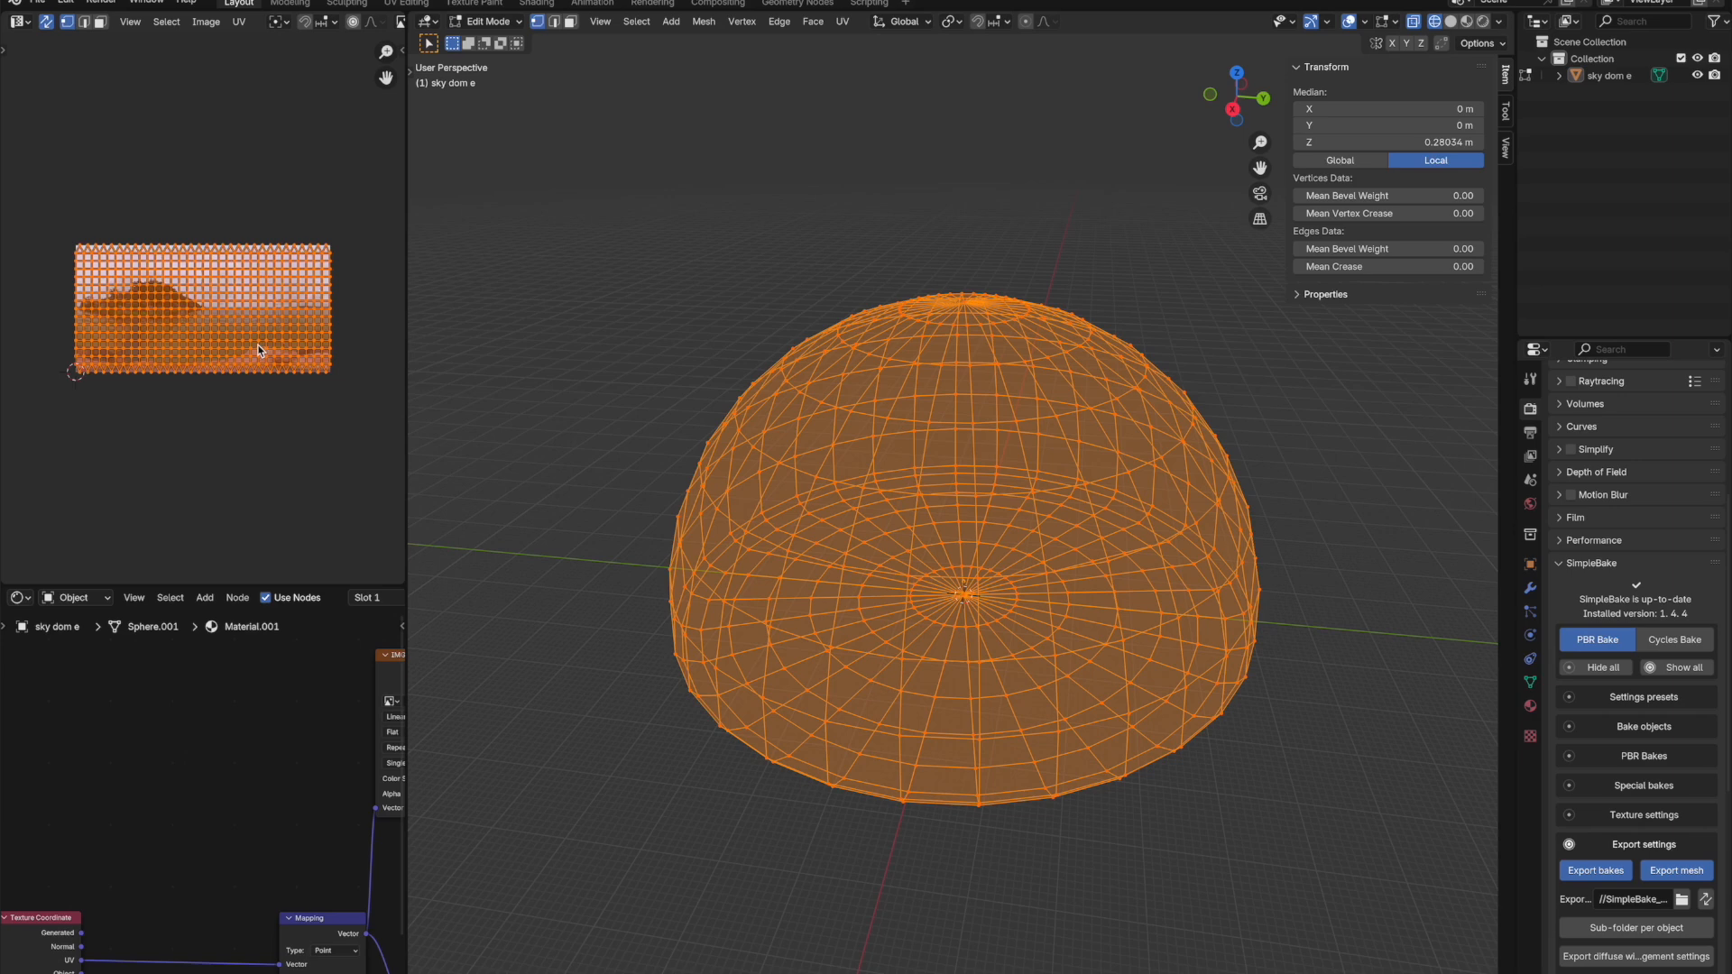
scroll(94, 298, up, 3)
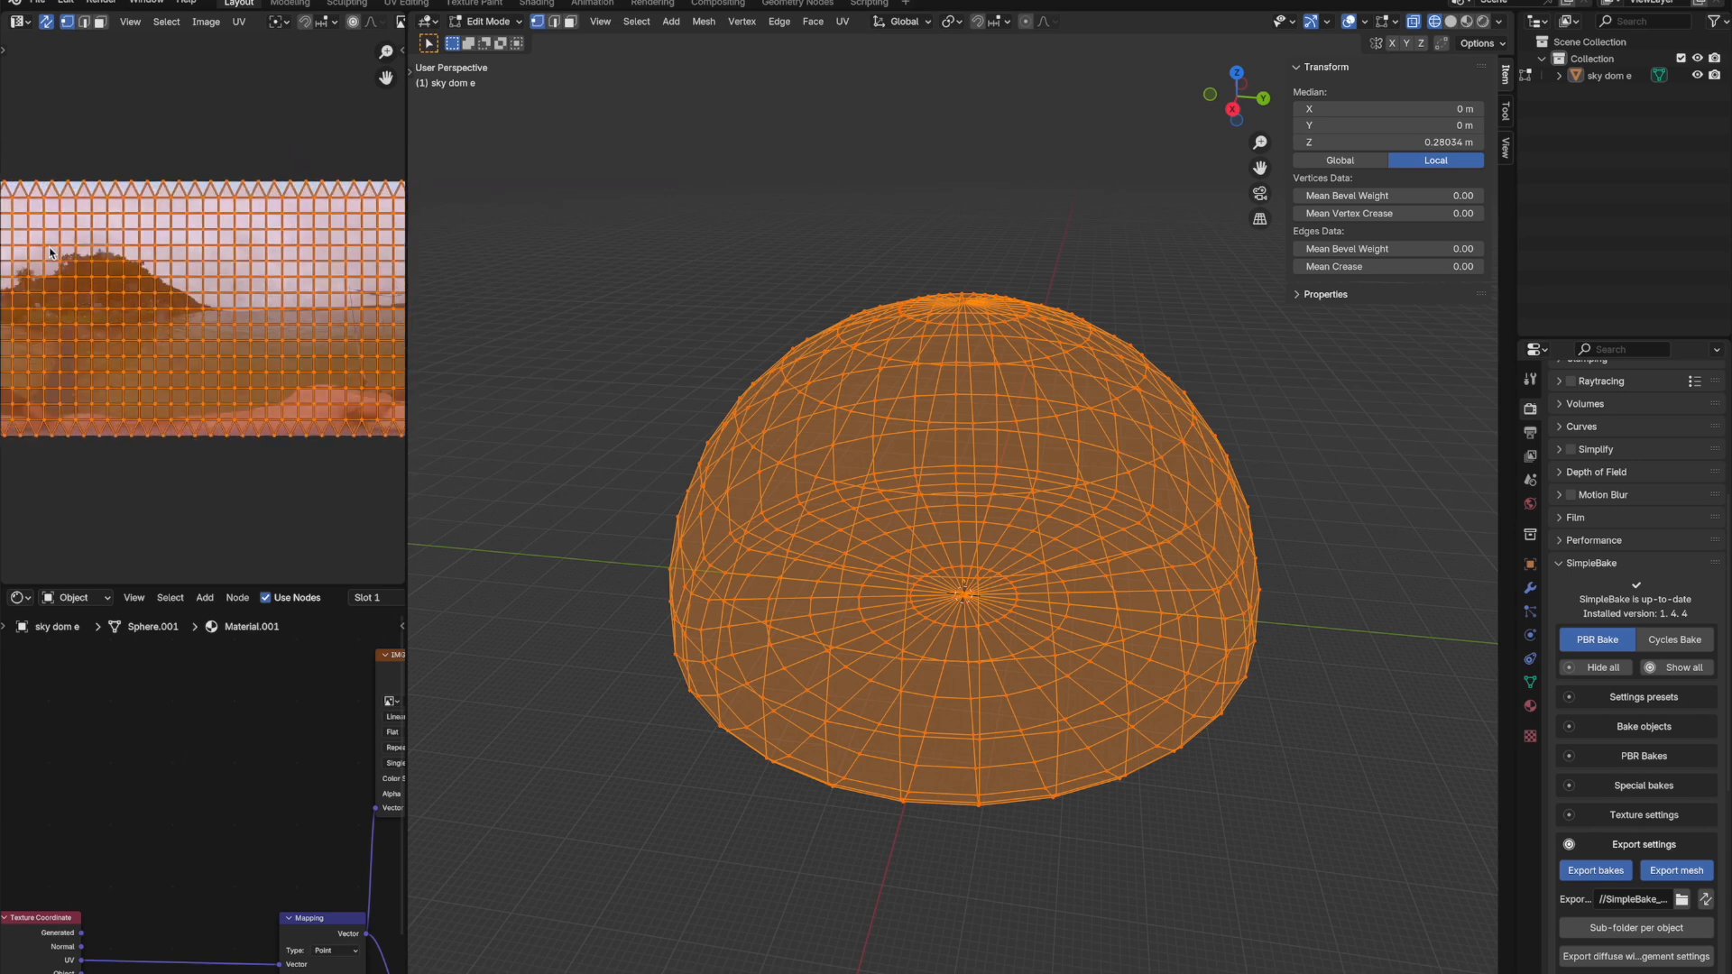
Select the dome's top vertices, its lower vertices, and finally the whole mesh to compare their UV positions on the photo
scroll(74, 360, down, 2)
click(669, 307)
drag(689, 213, 1029, 360)
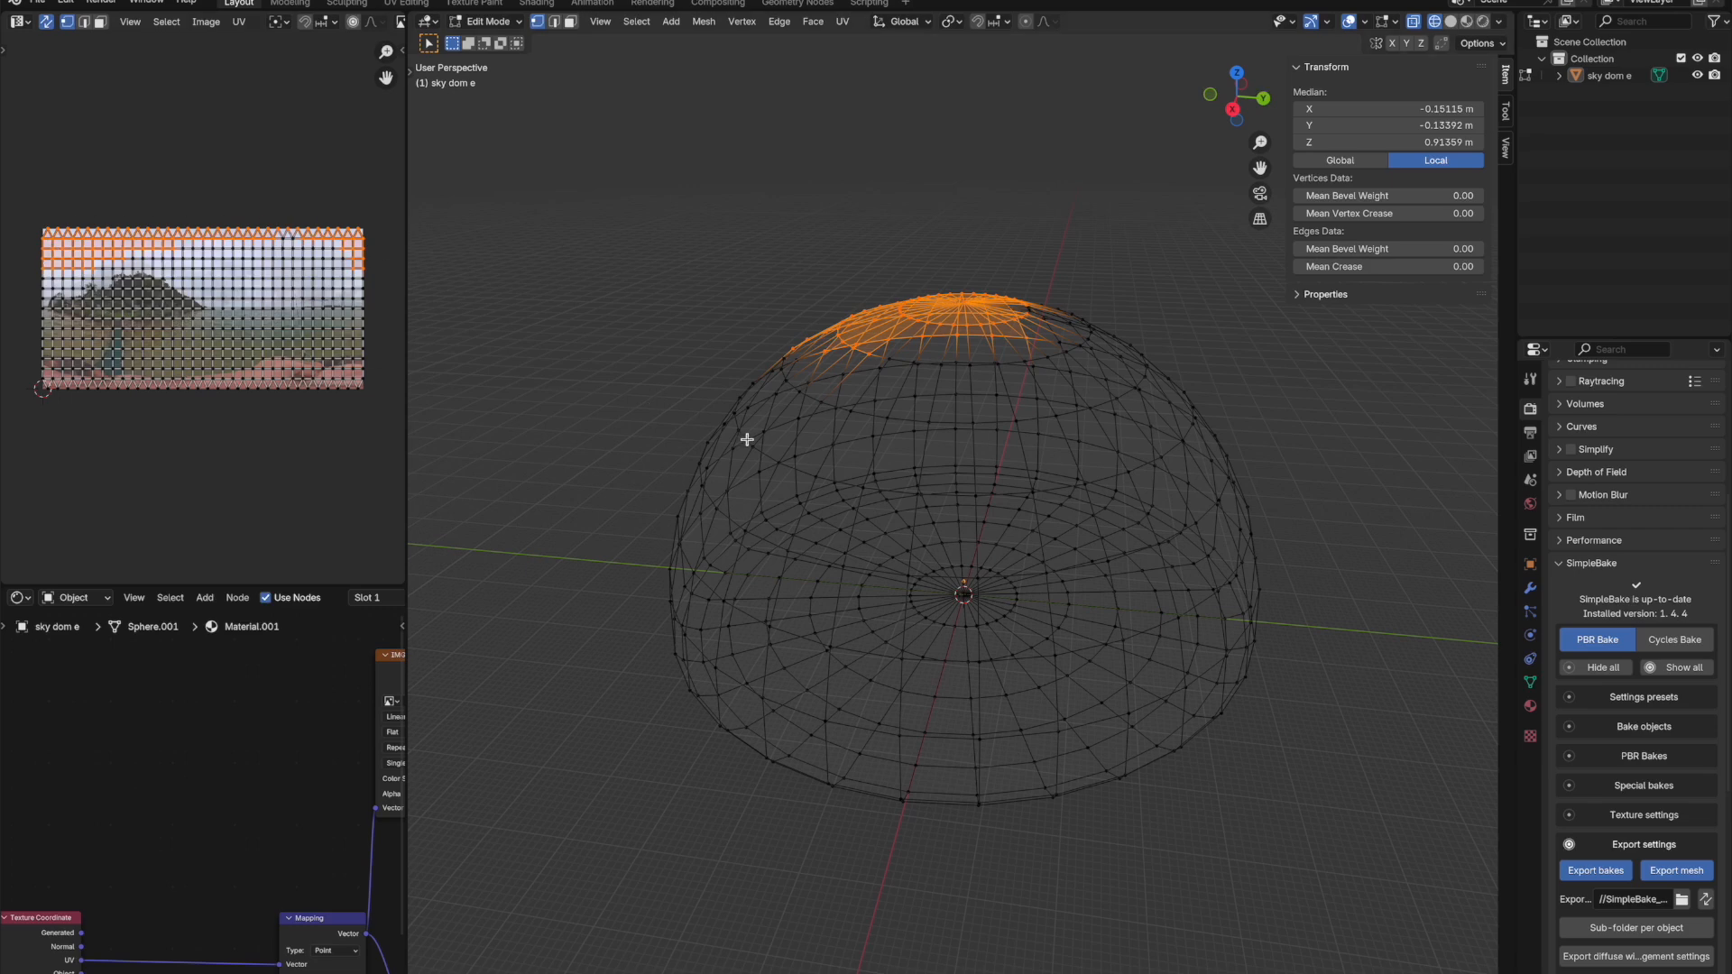
drag(1342, 511, 839, 663)
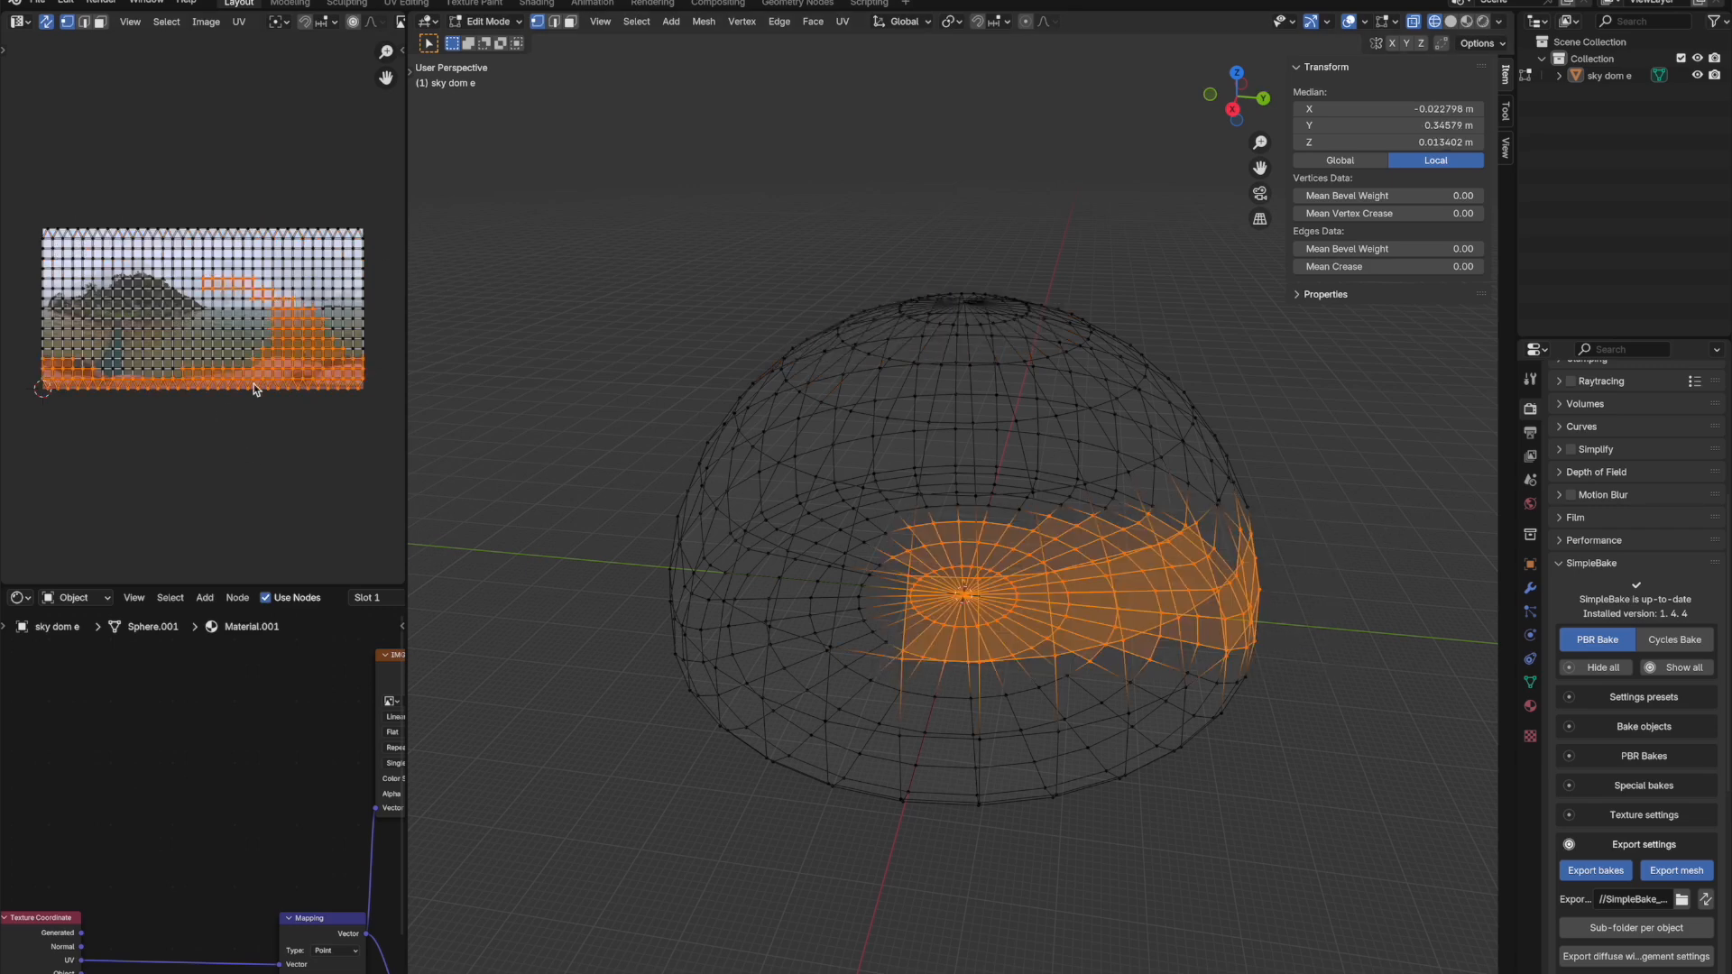
drag(531, 254, 1390, 866)
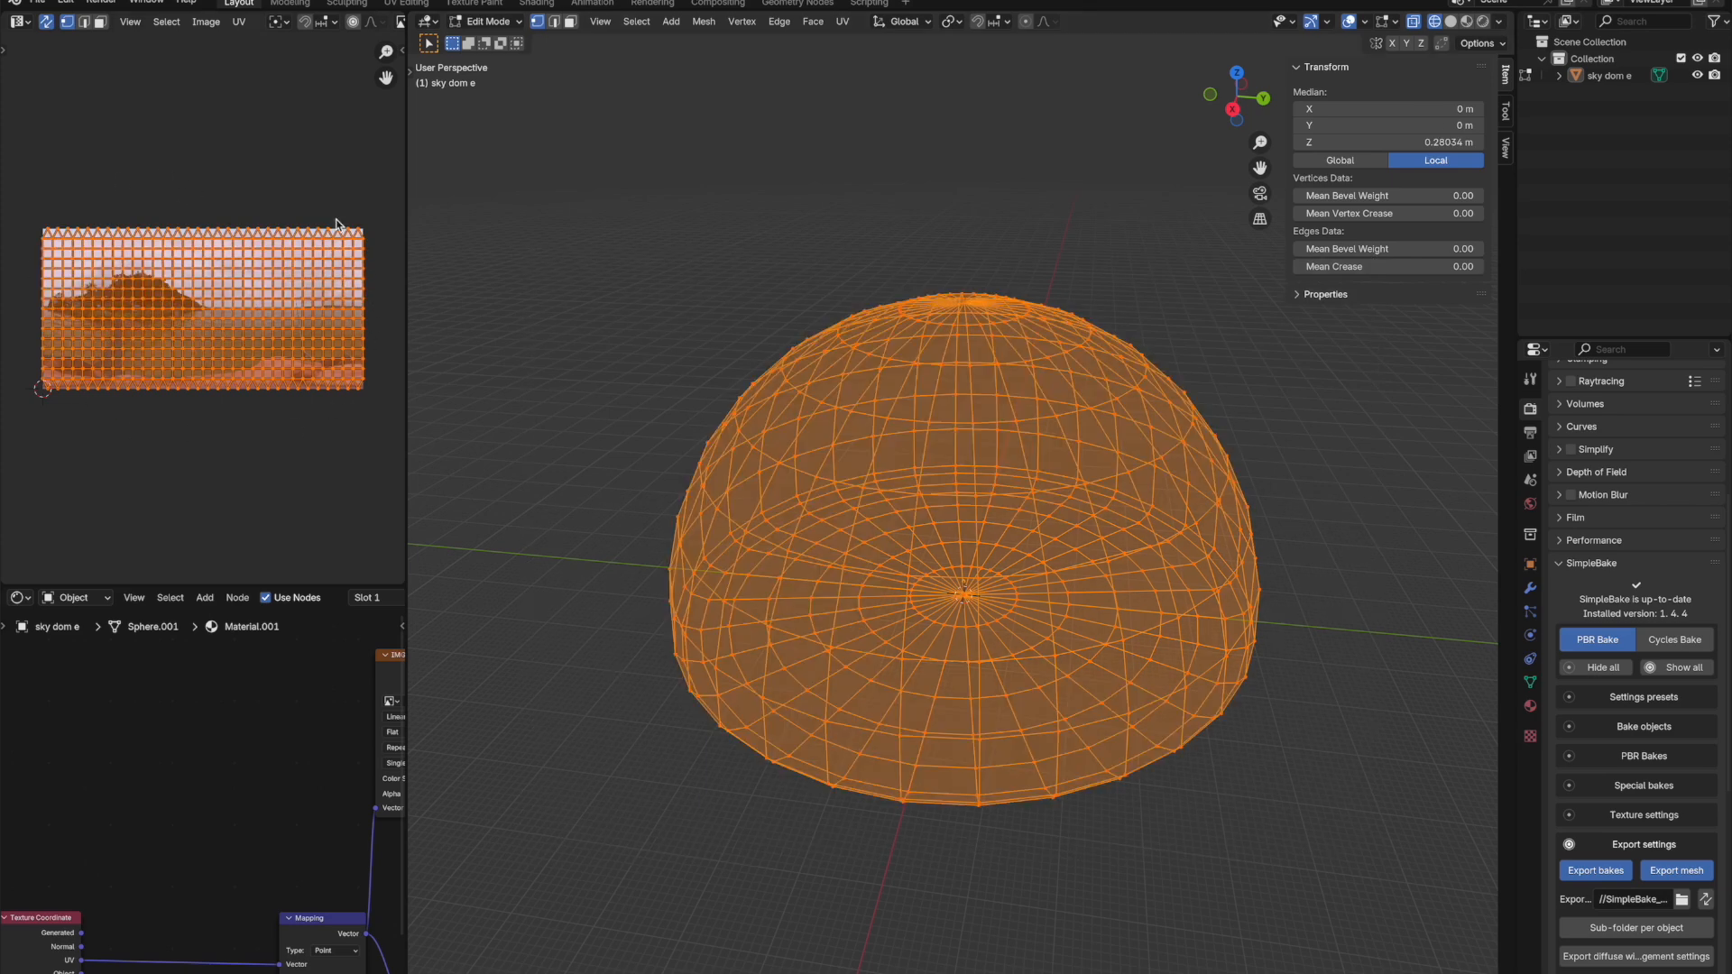
Deselect the mesh, readjust the 3D viewport's width, and return the dome to Material Preview shading and Object Mode
drag(404, 505, 737, 484)
click(914, 338)
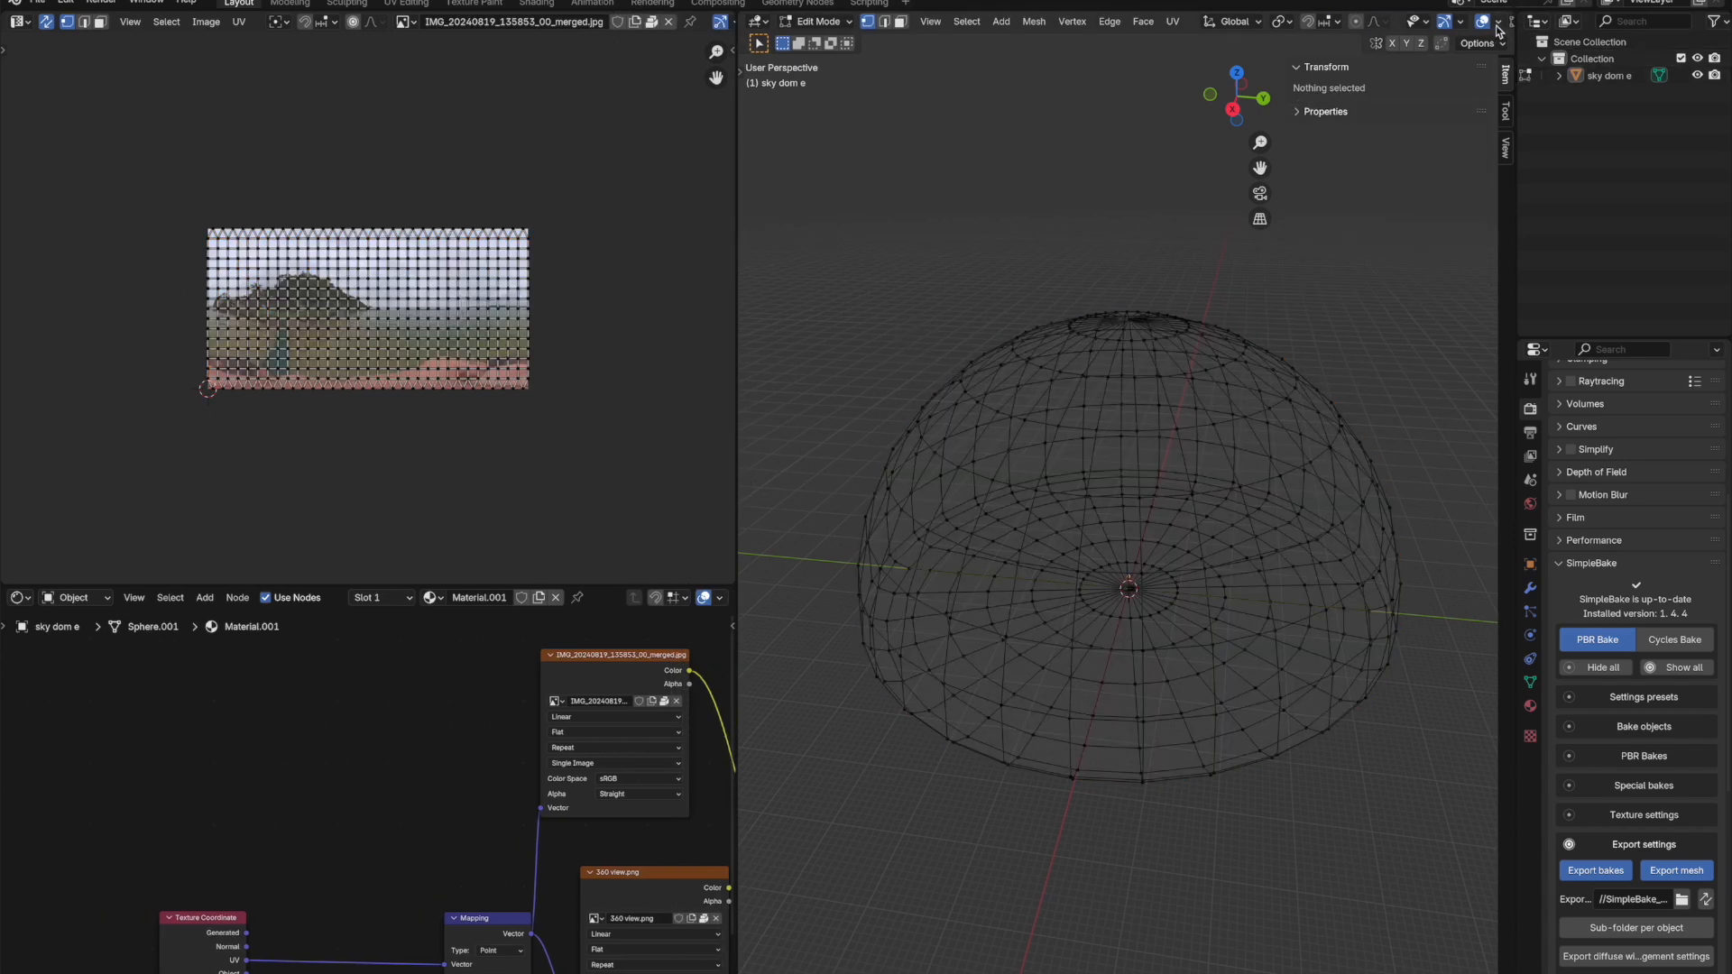
drag(738, 338, 371, 368)
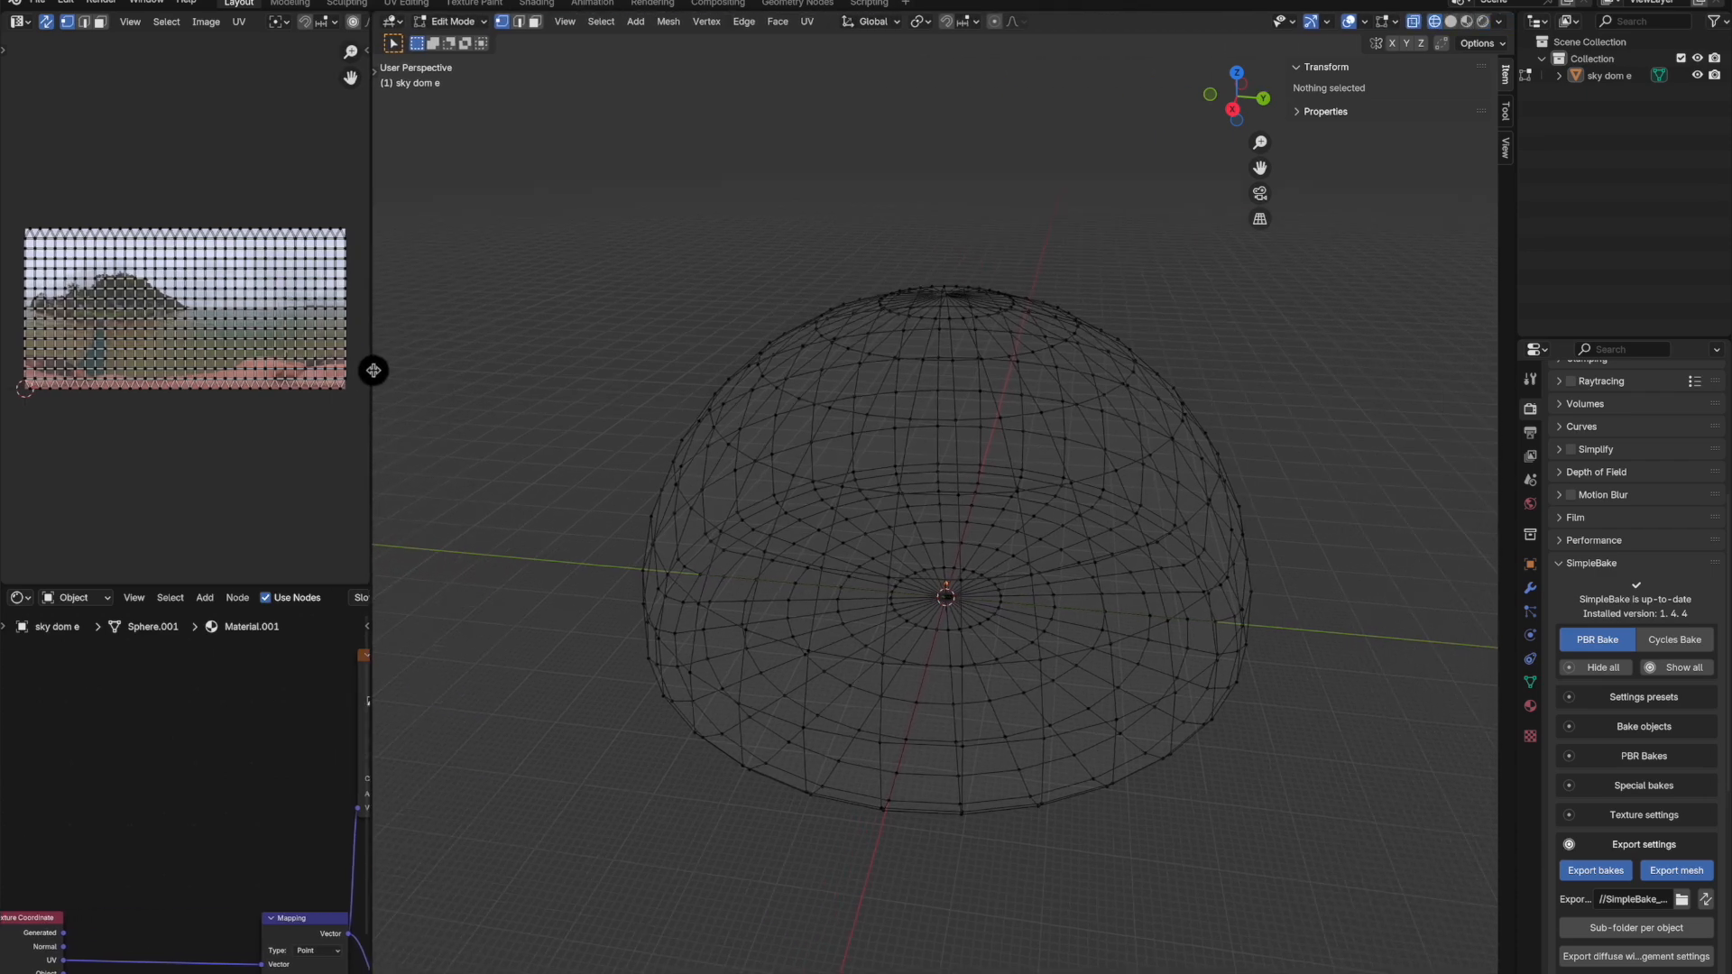
click(1467, 20)
middle_drag(1317, 405, 935, 220)
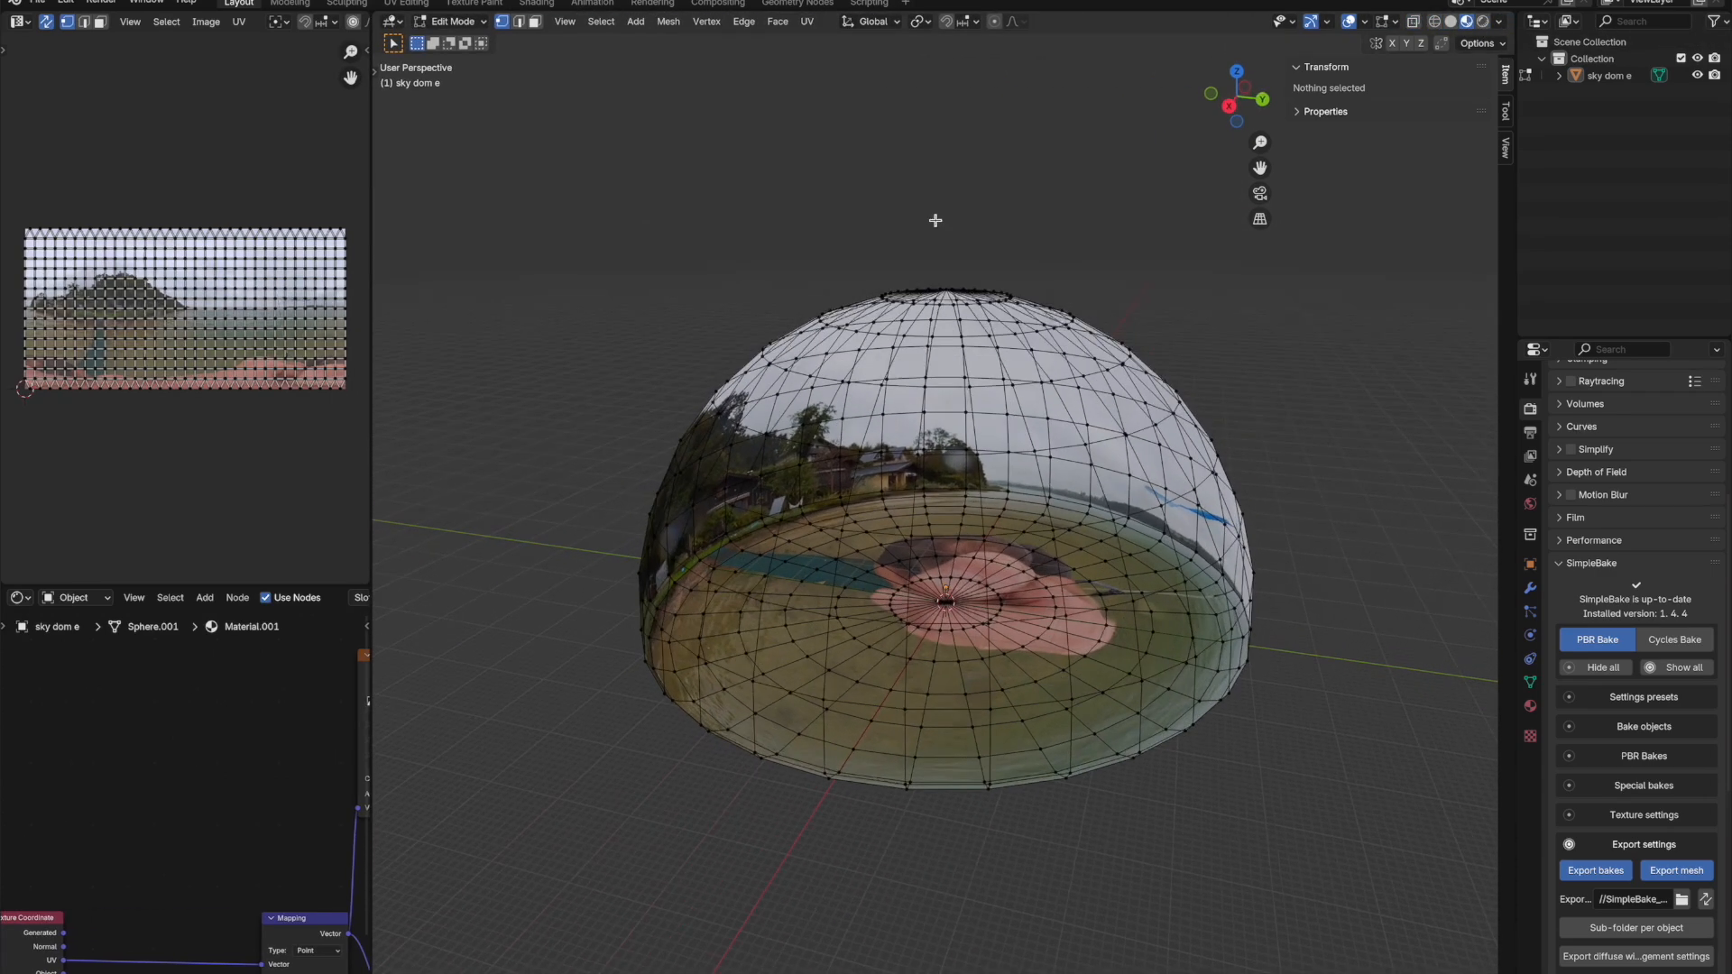
click(454, 20)
click(458, 40)
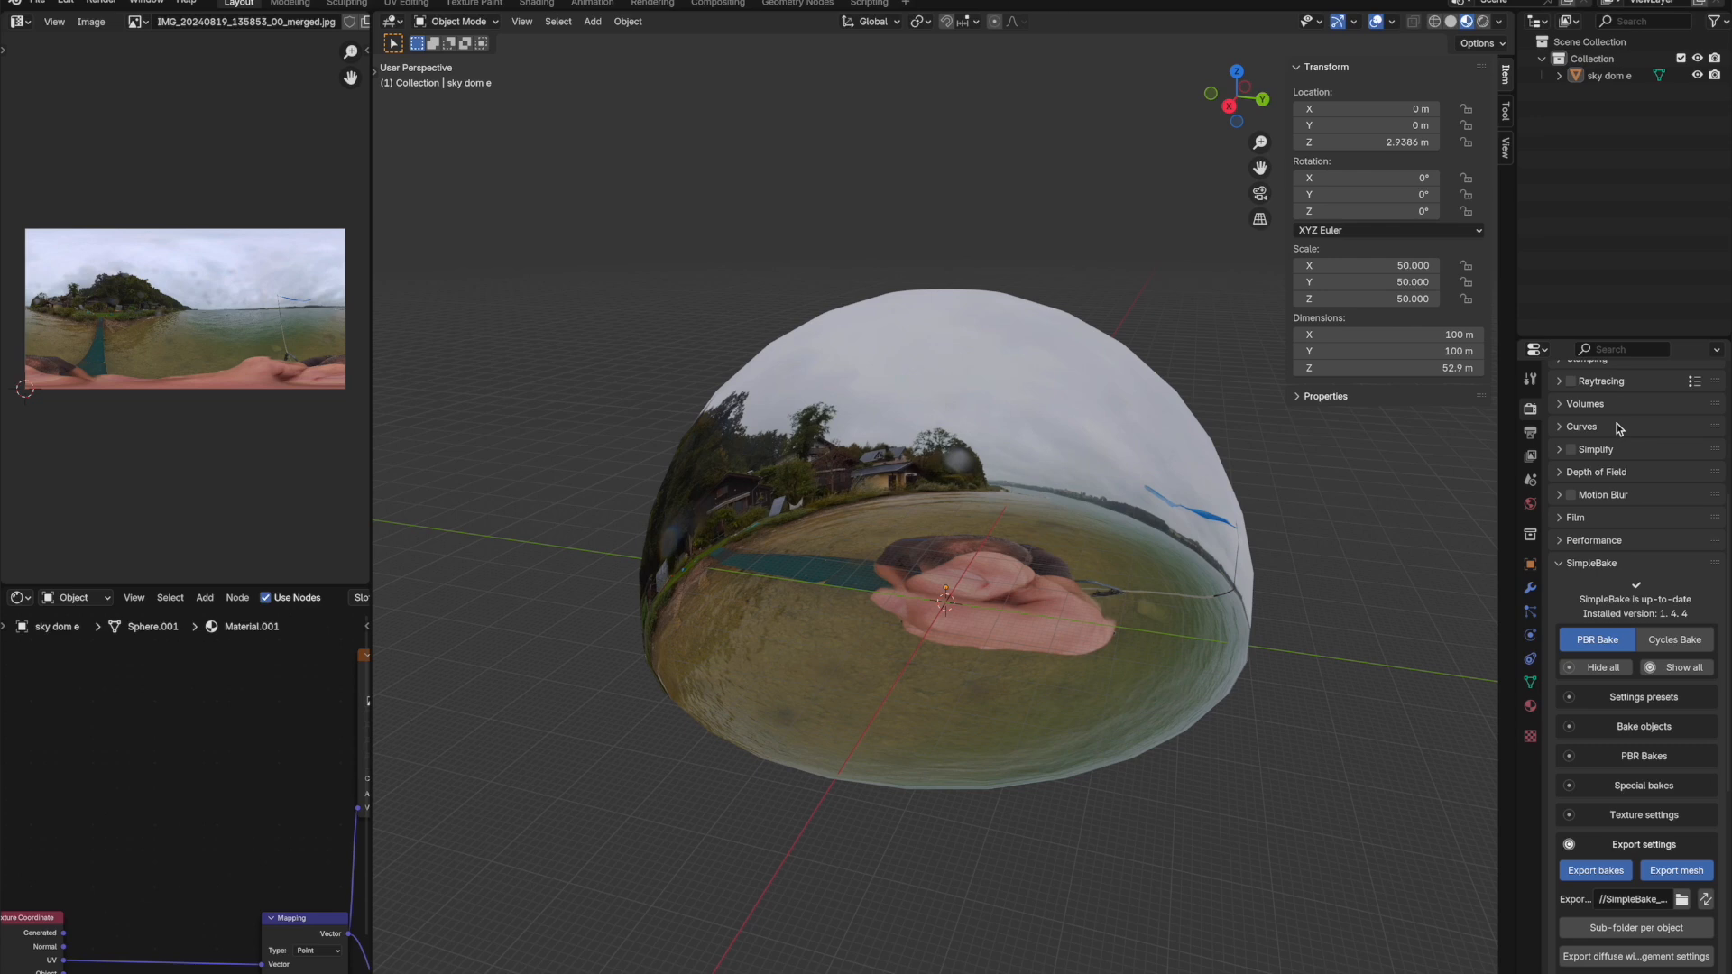
Select the sky dome and collapse the Sampling and SimpleBake sections of the render settings
click(1500, 22)
click(1105, 297)
click(996, 422)
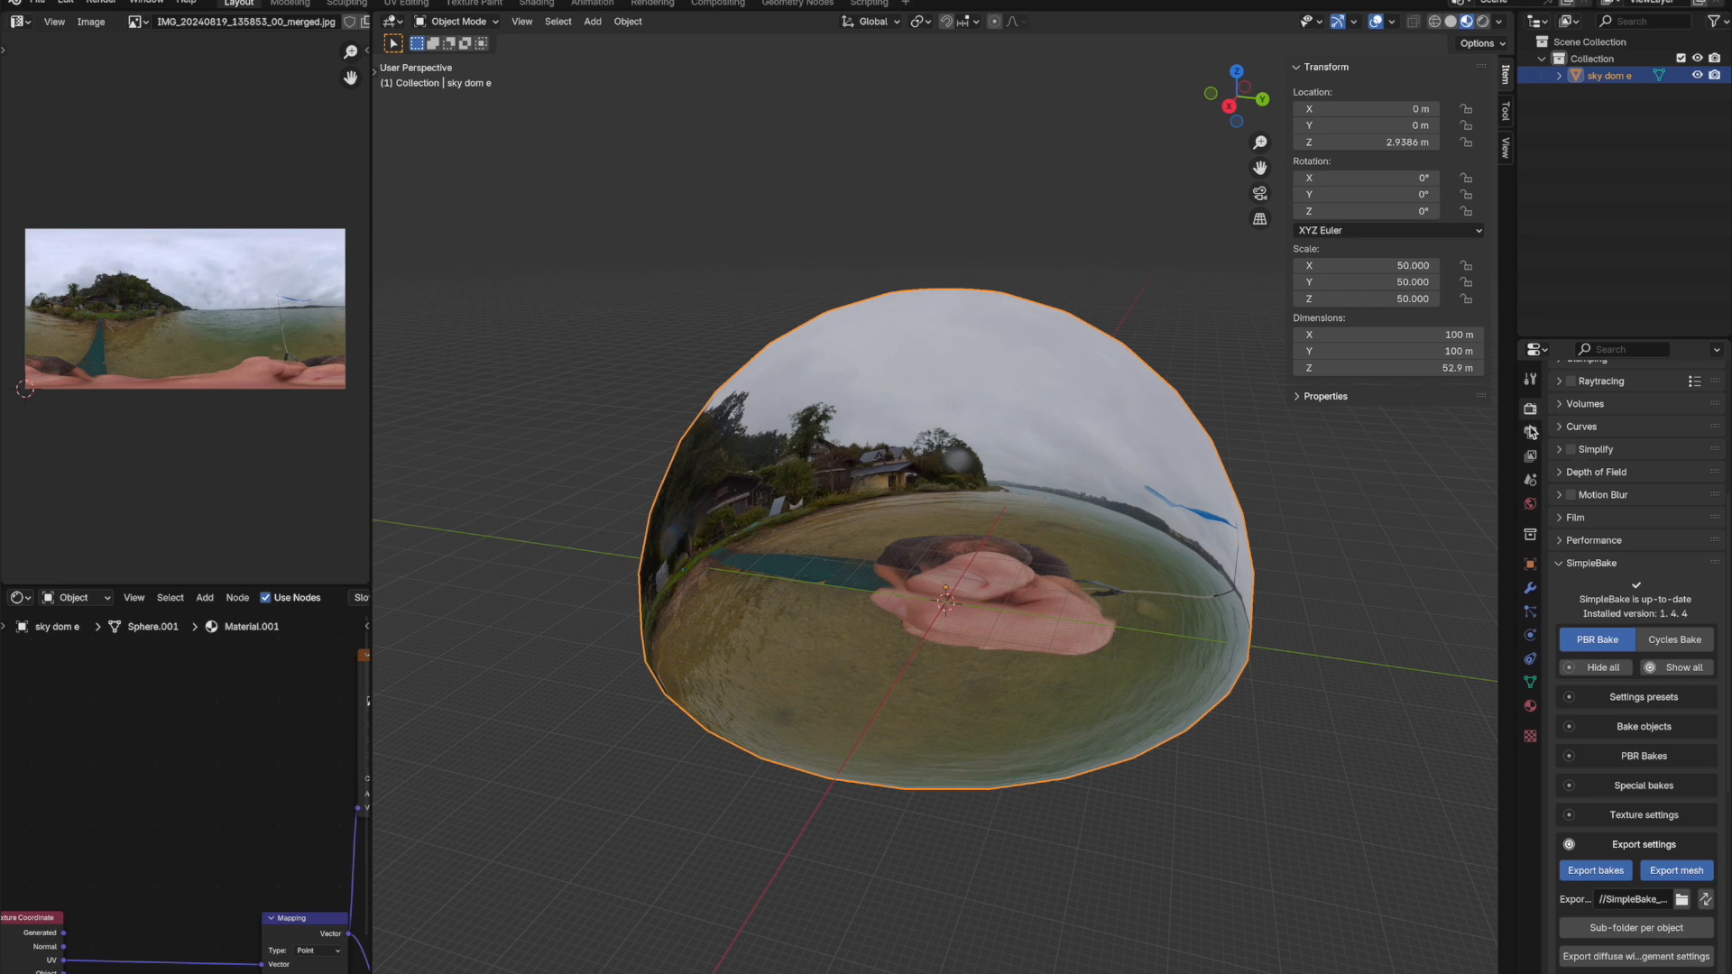
scroll(1569, 437, up, 5)
scroll(1569, 439, up, 3)
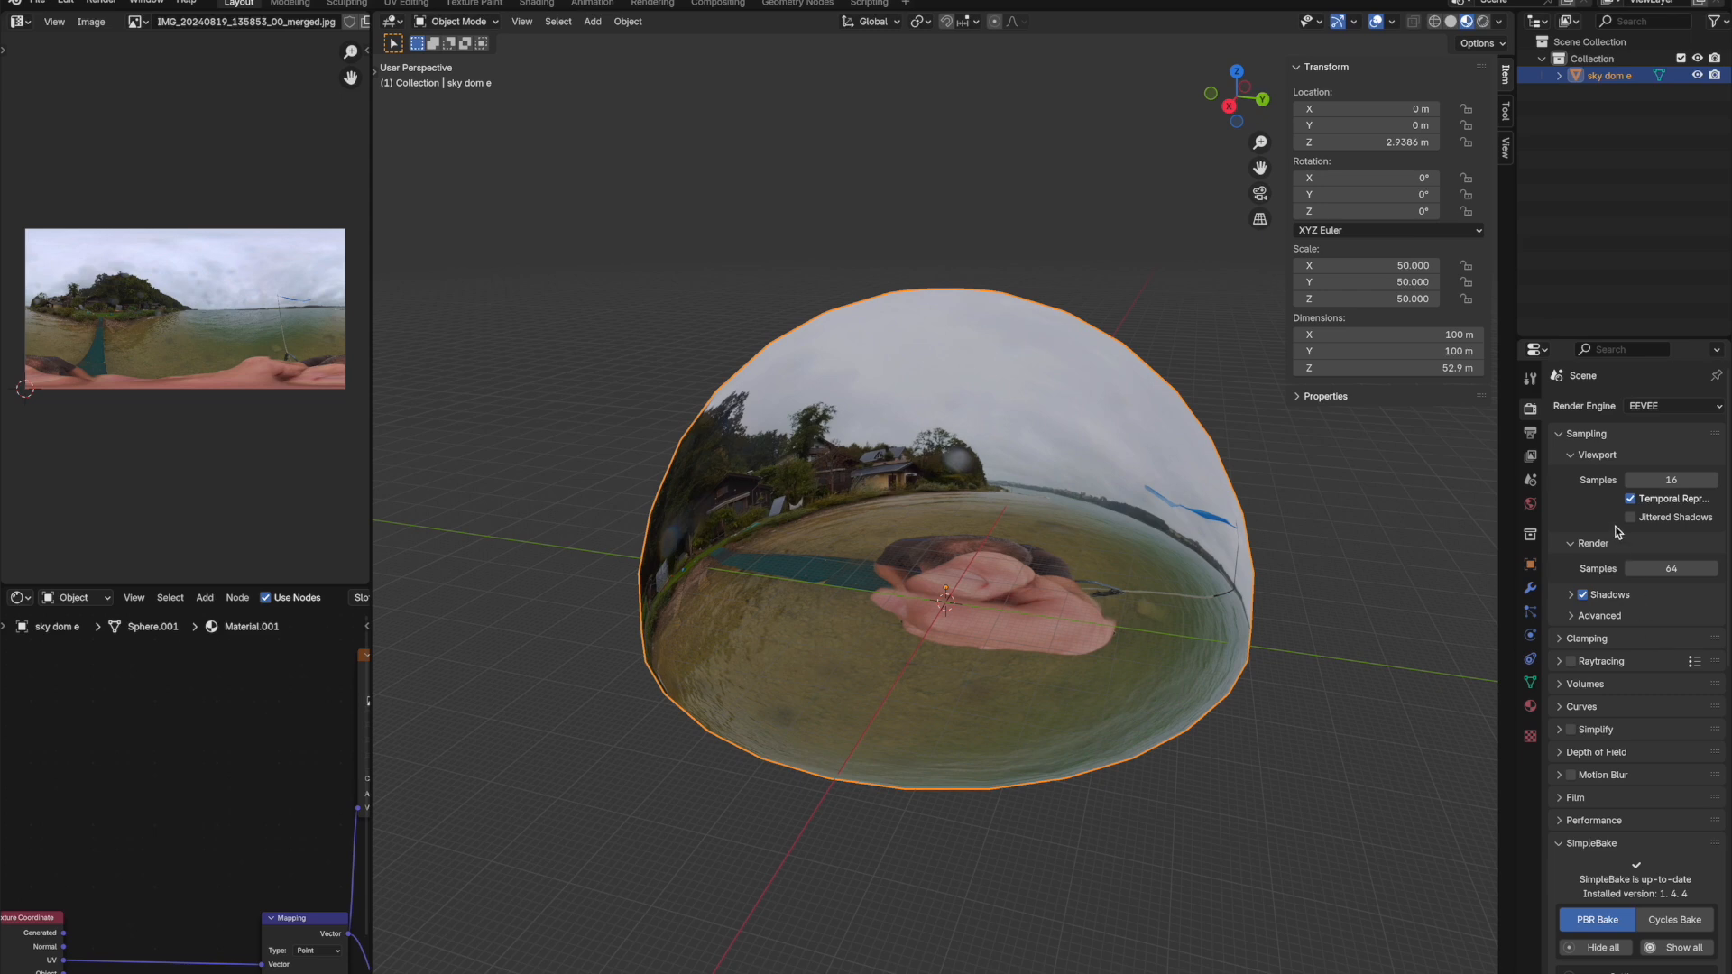
click(1563, 440)
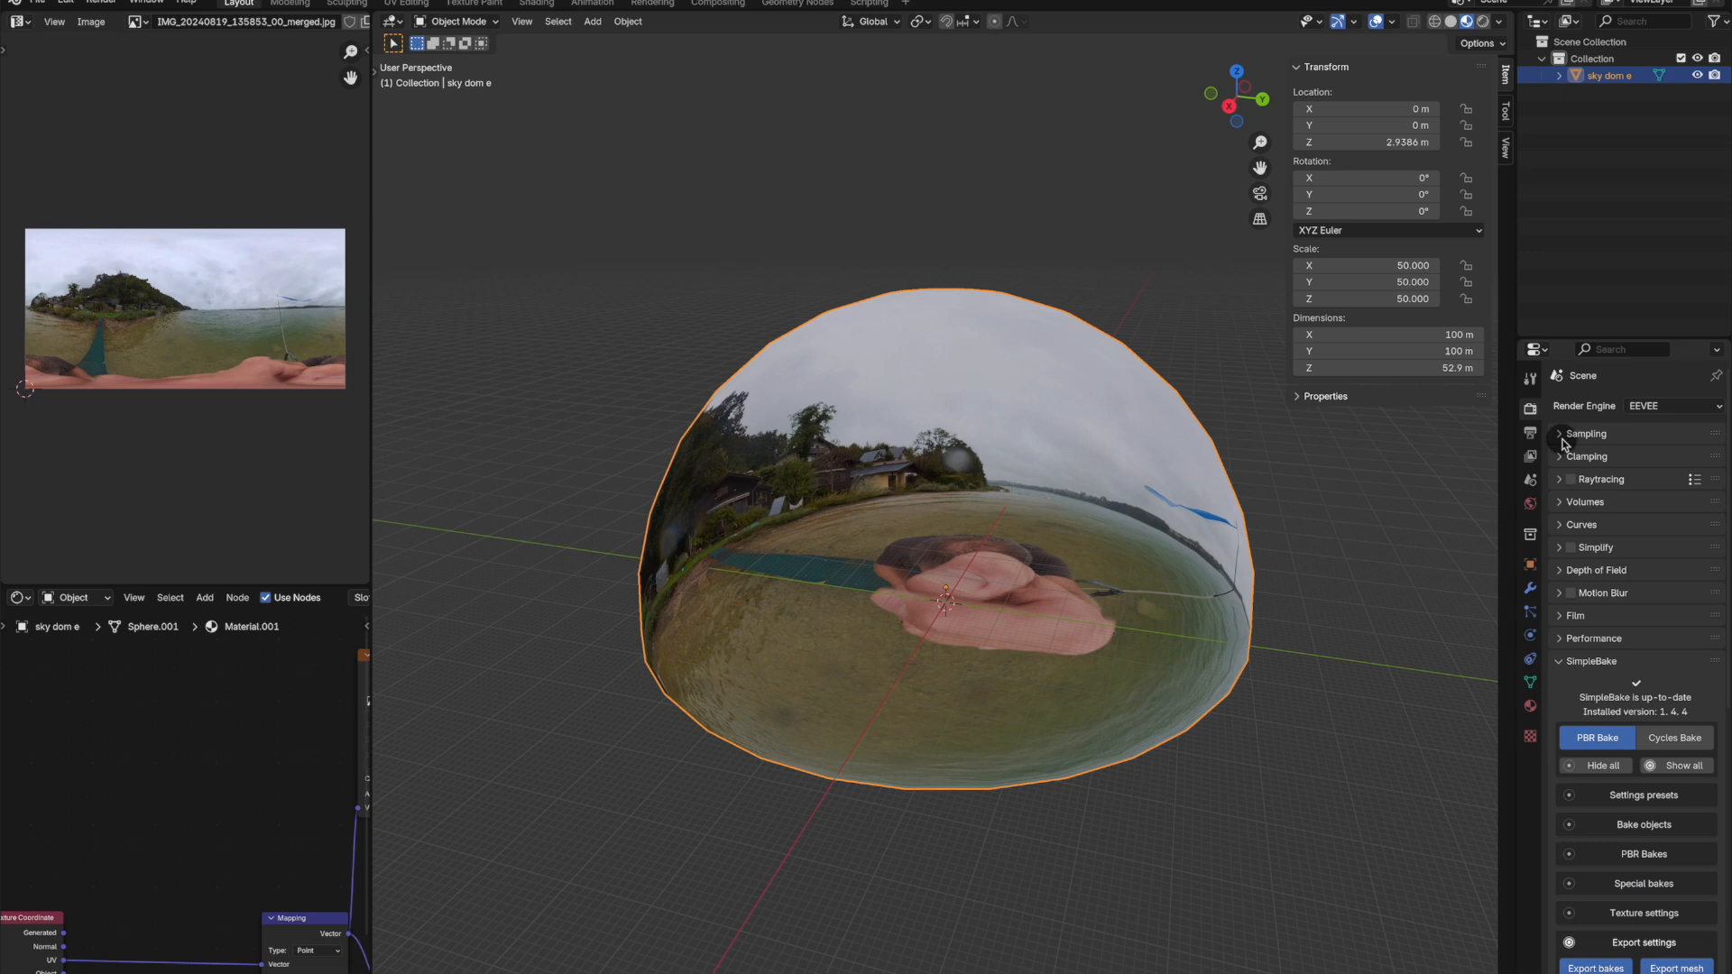
click(1570, 662)
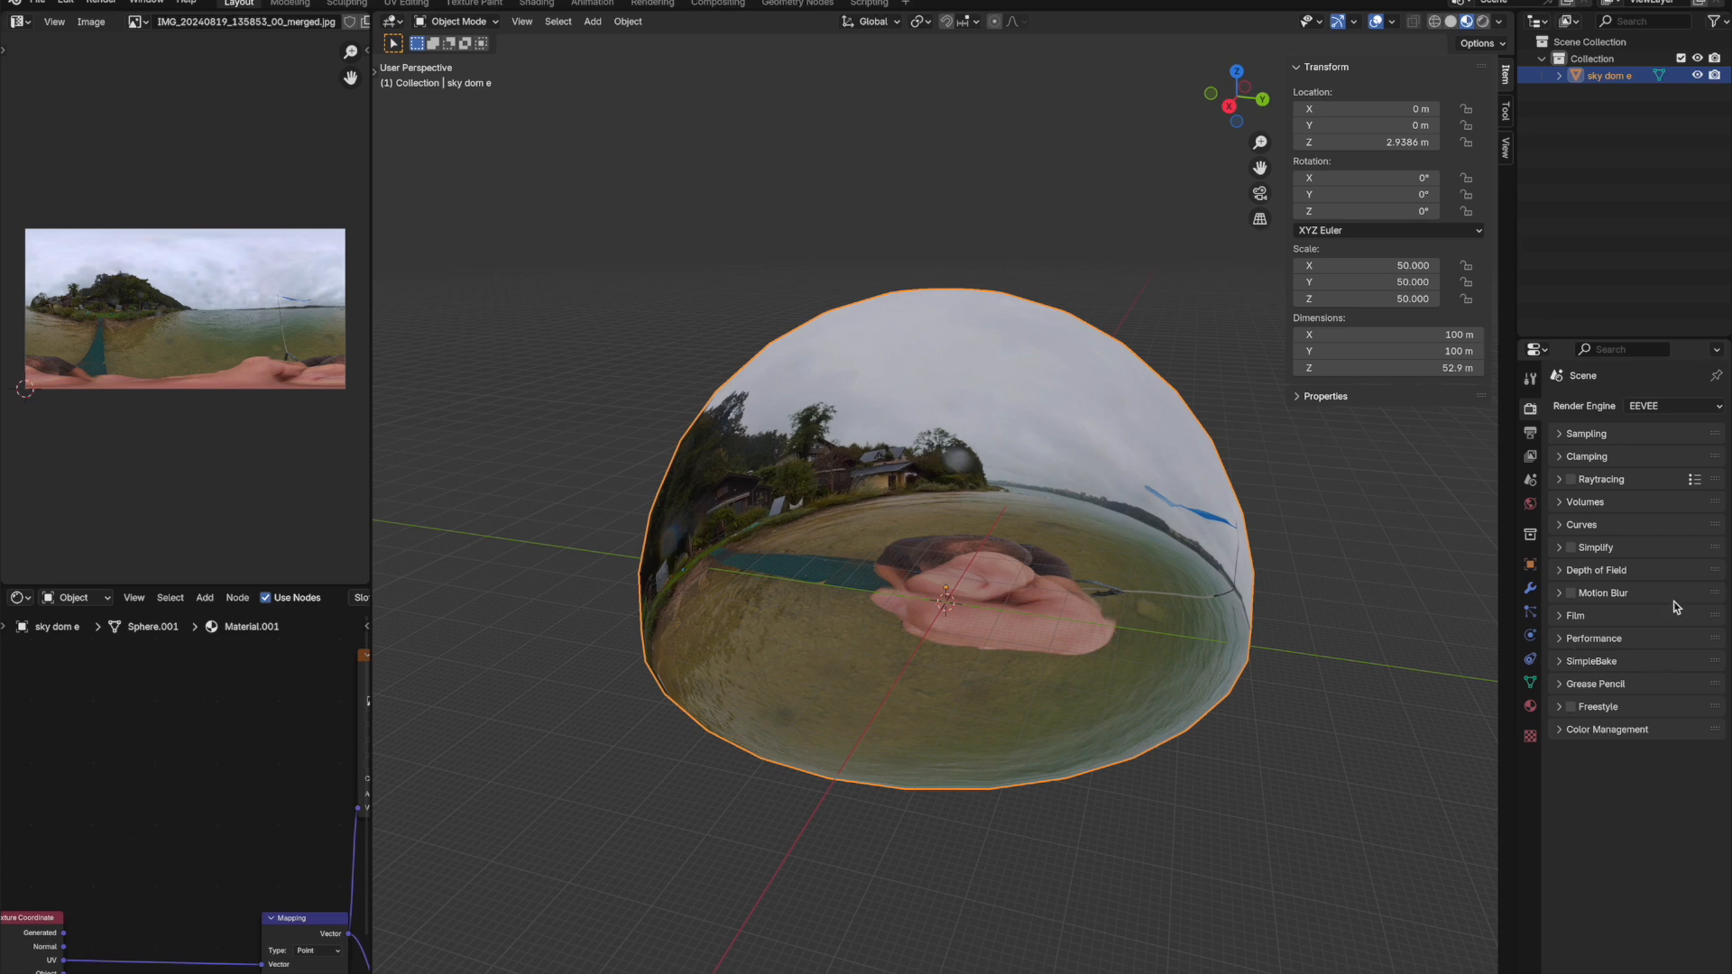
Switch the render engine to Cycles to check for its Bake settings, and return it to EEVEE
click(1669, 408)
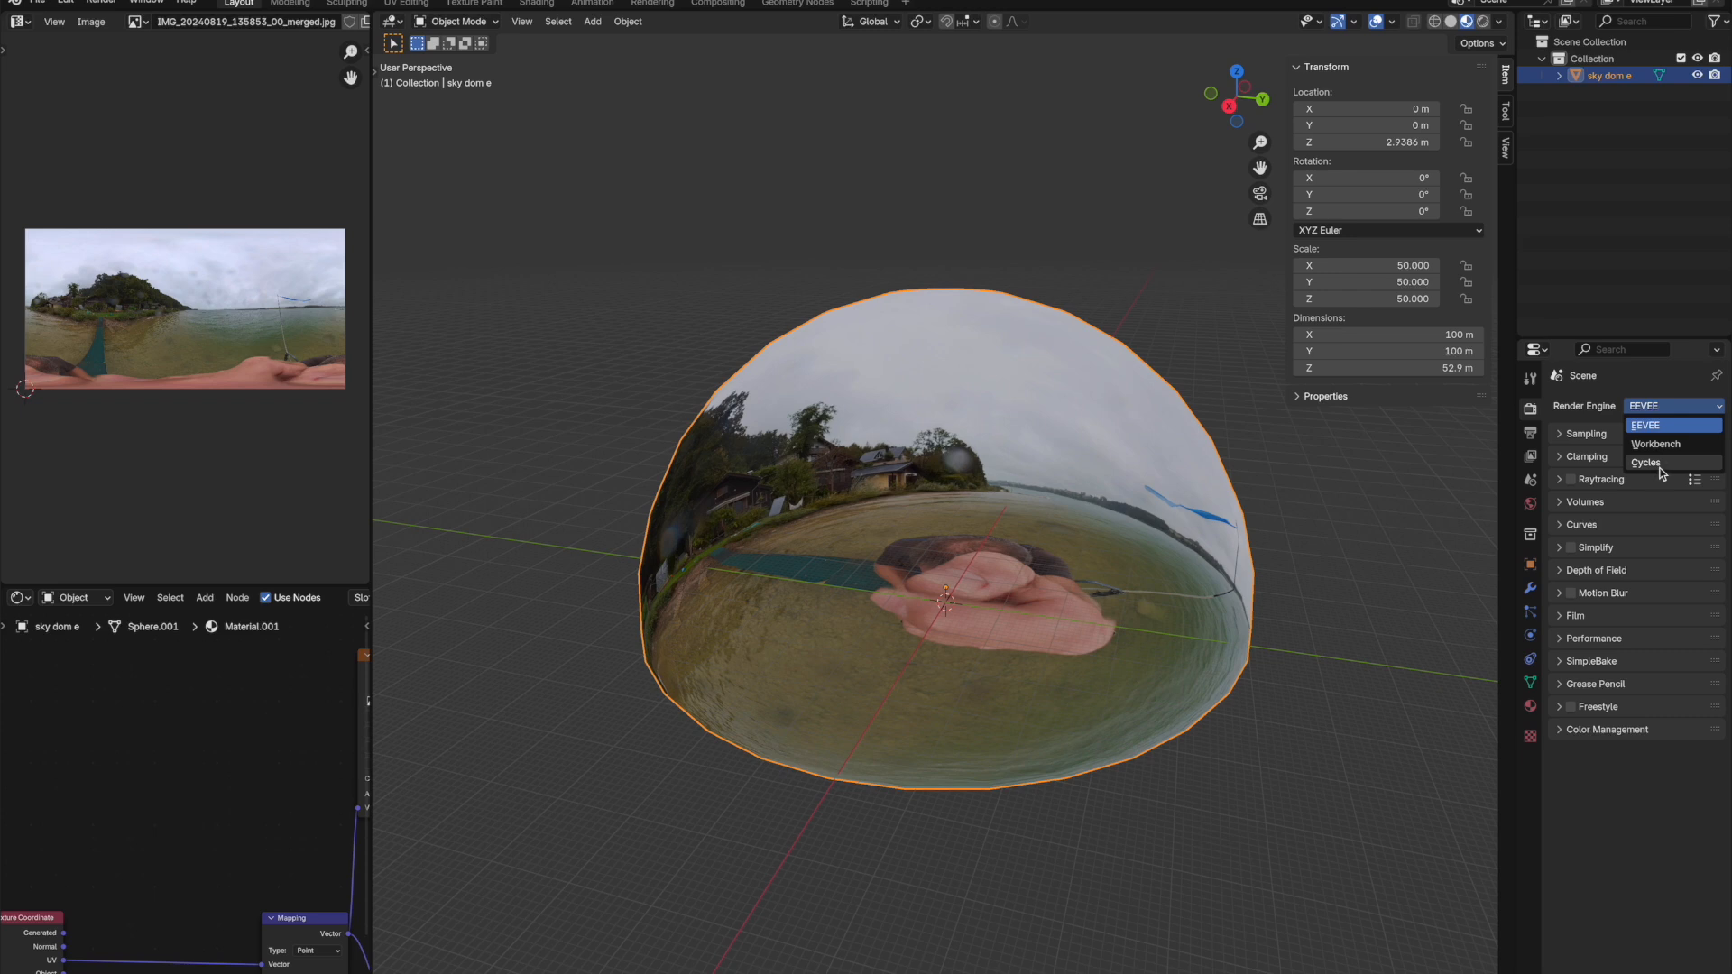
click(1662, 466)
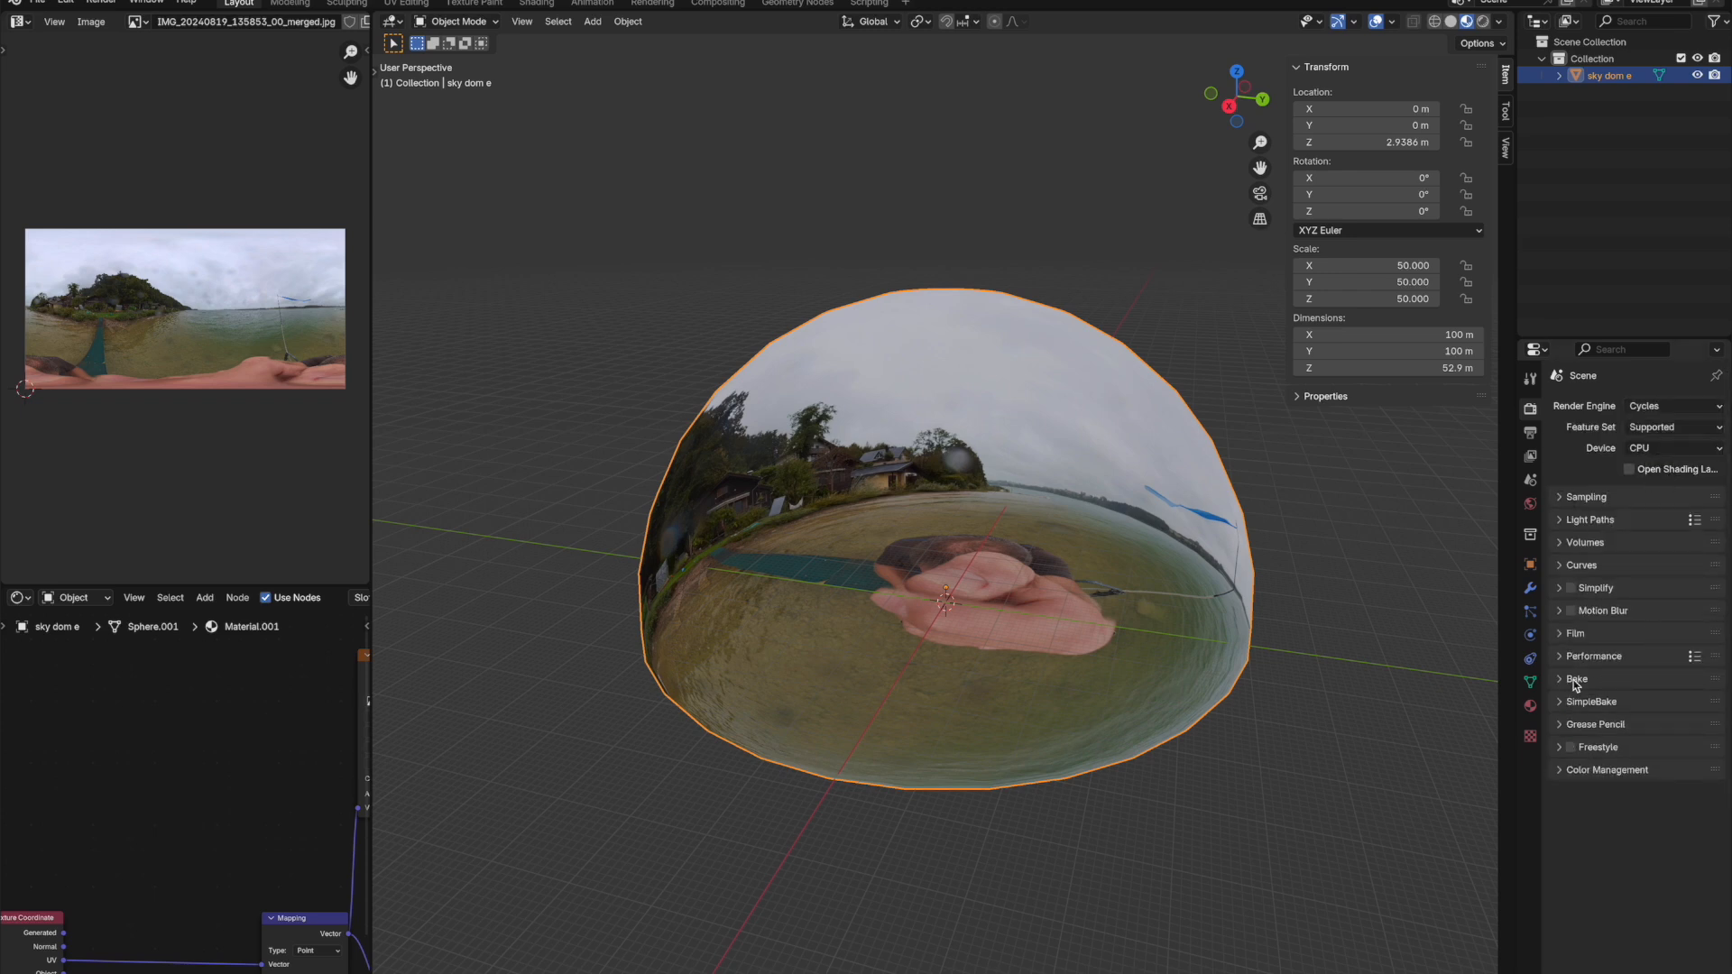
click(1670, 409)
click(1669, 429)
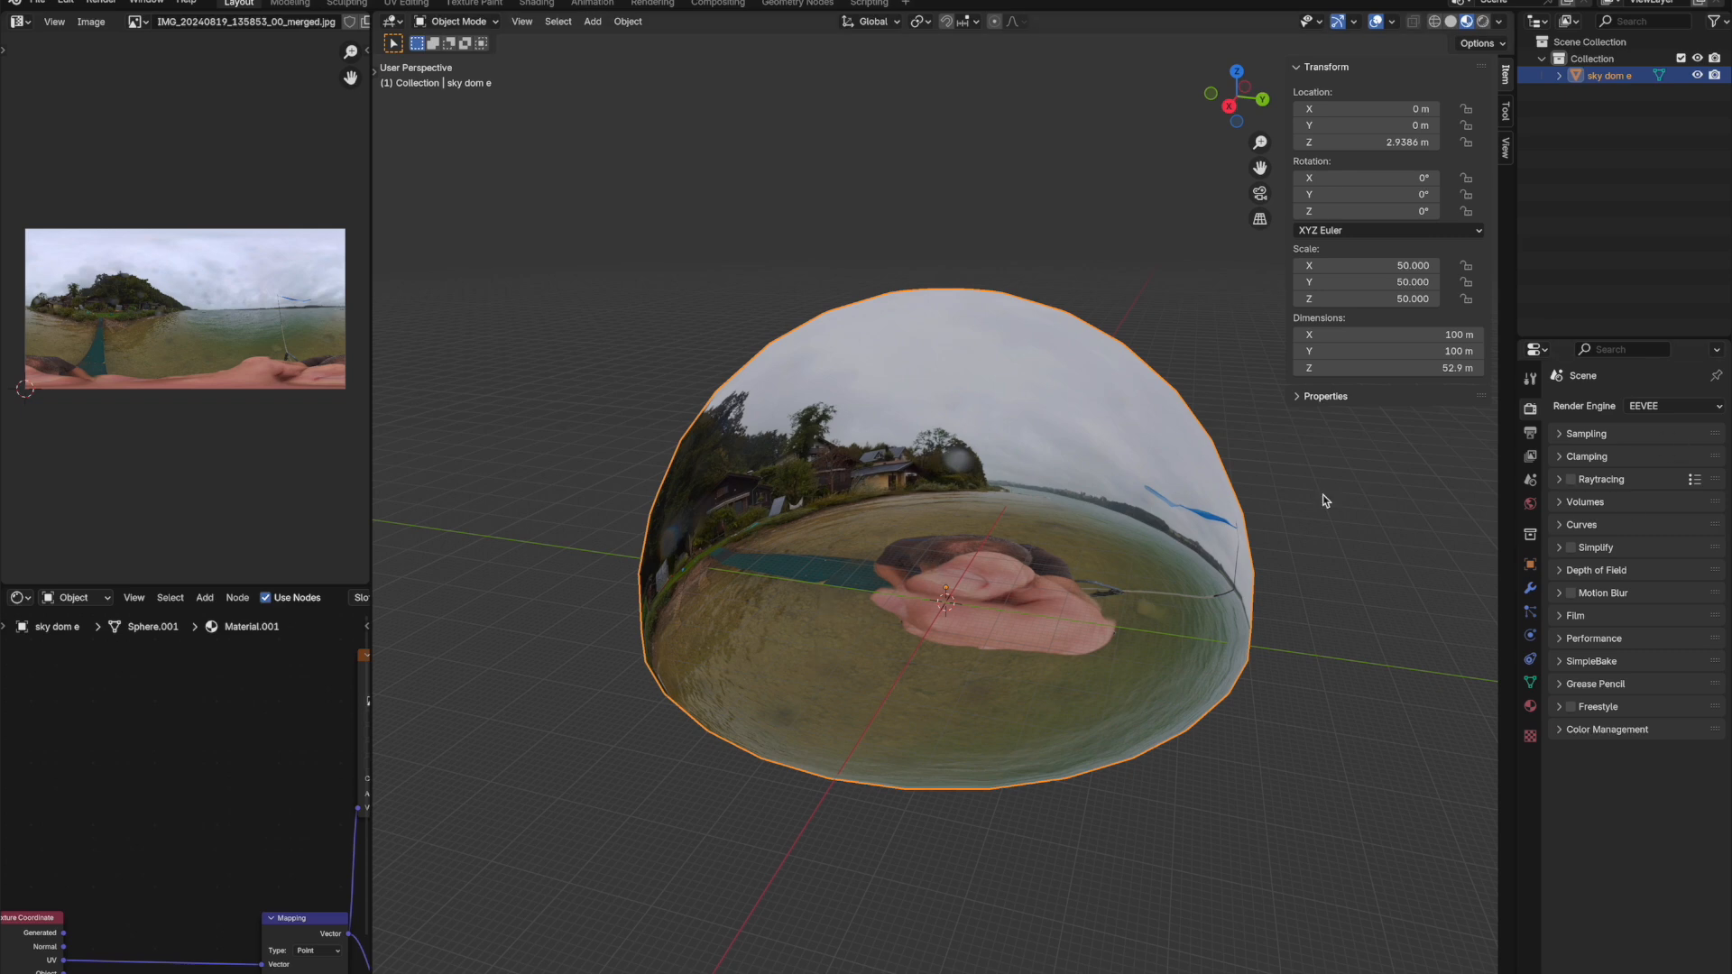
View the dome from a lower angle and expand the SimpleBake settings
middle_drag(992, 690, 1044, 650)
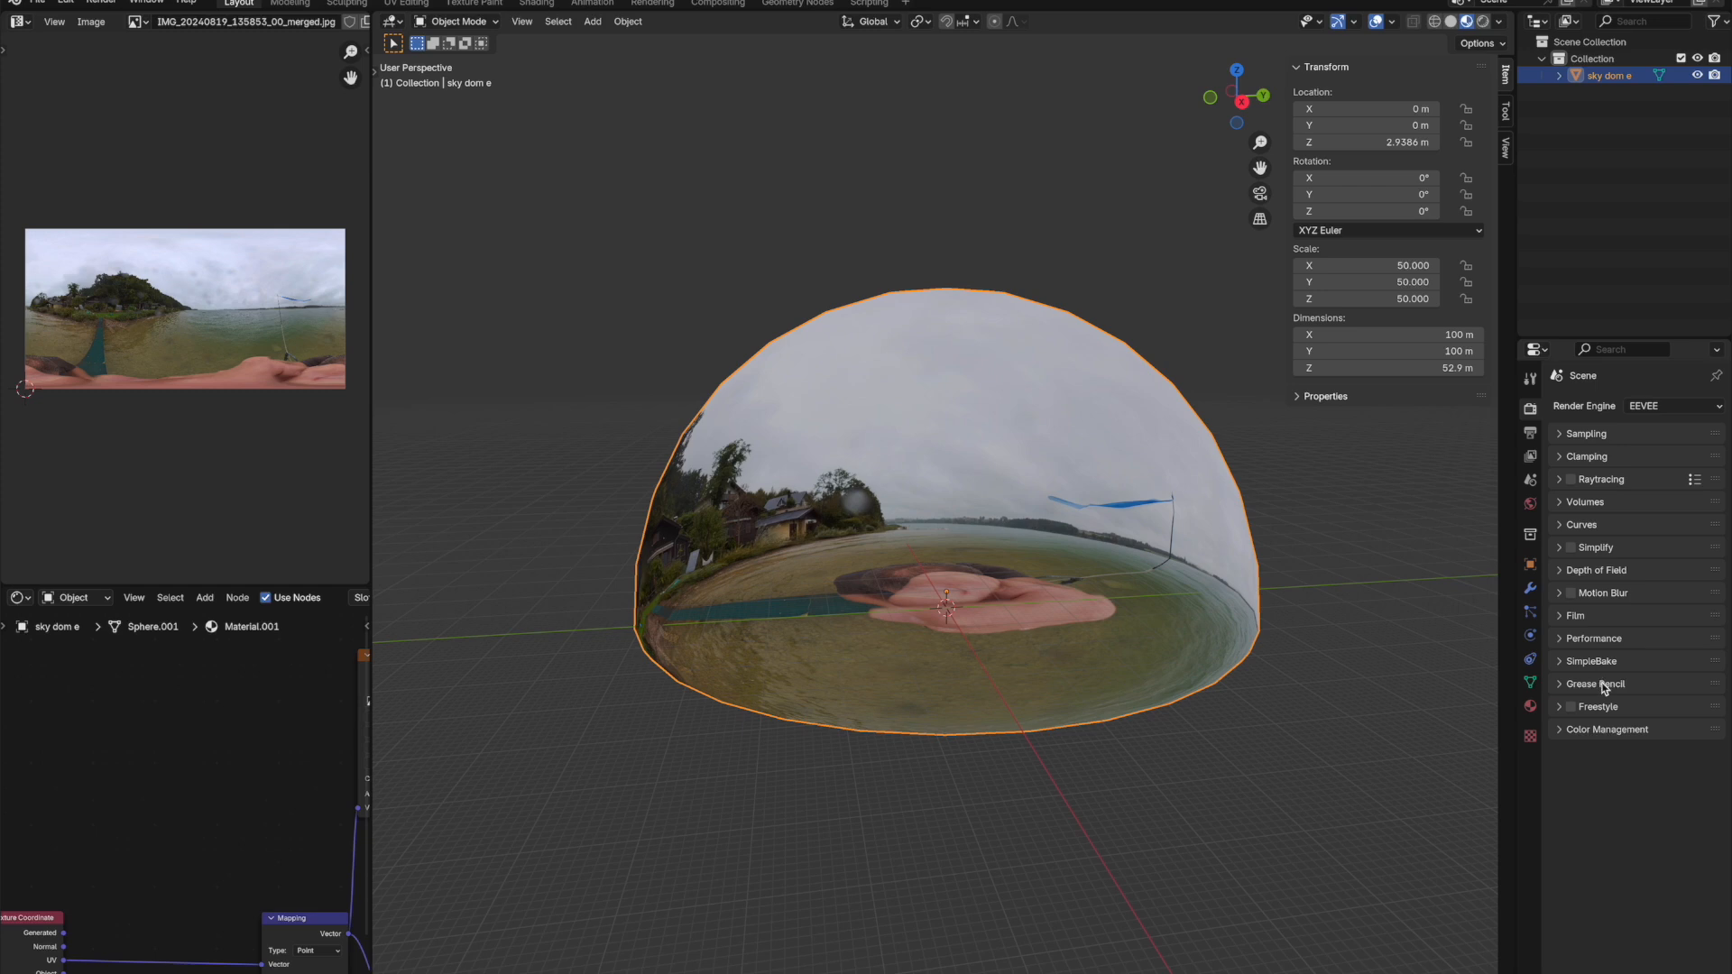
click(1561, 662)
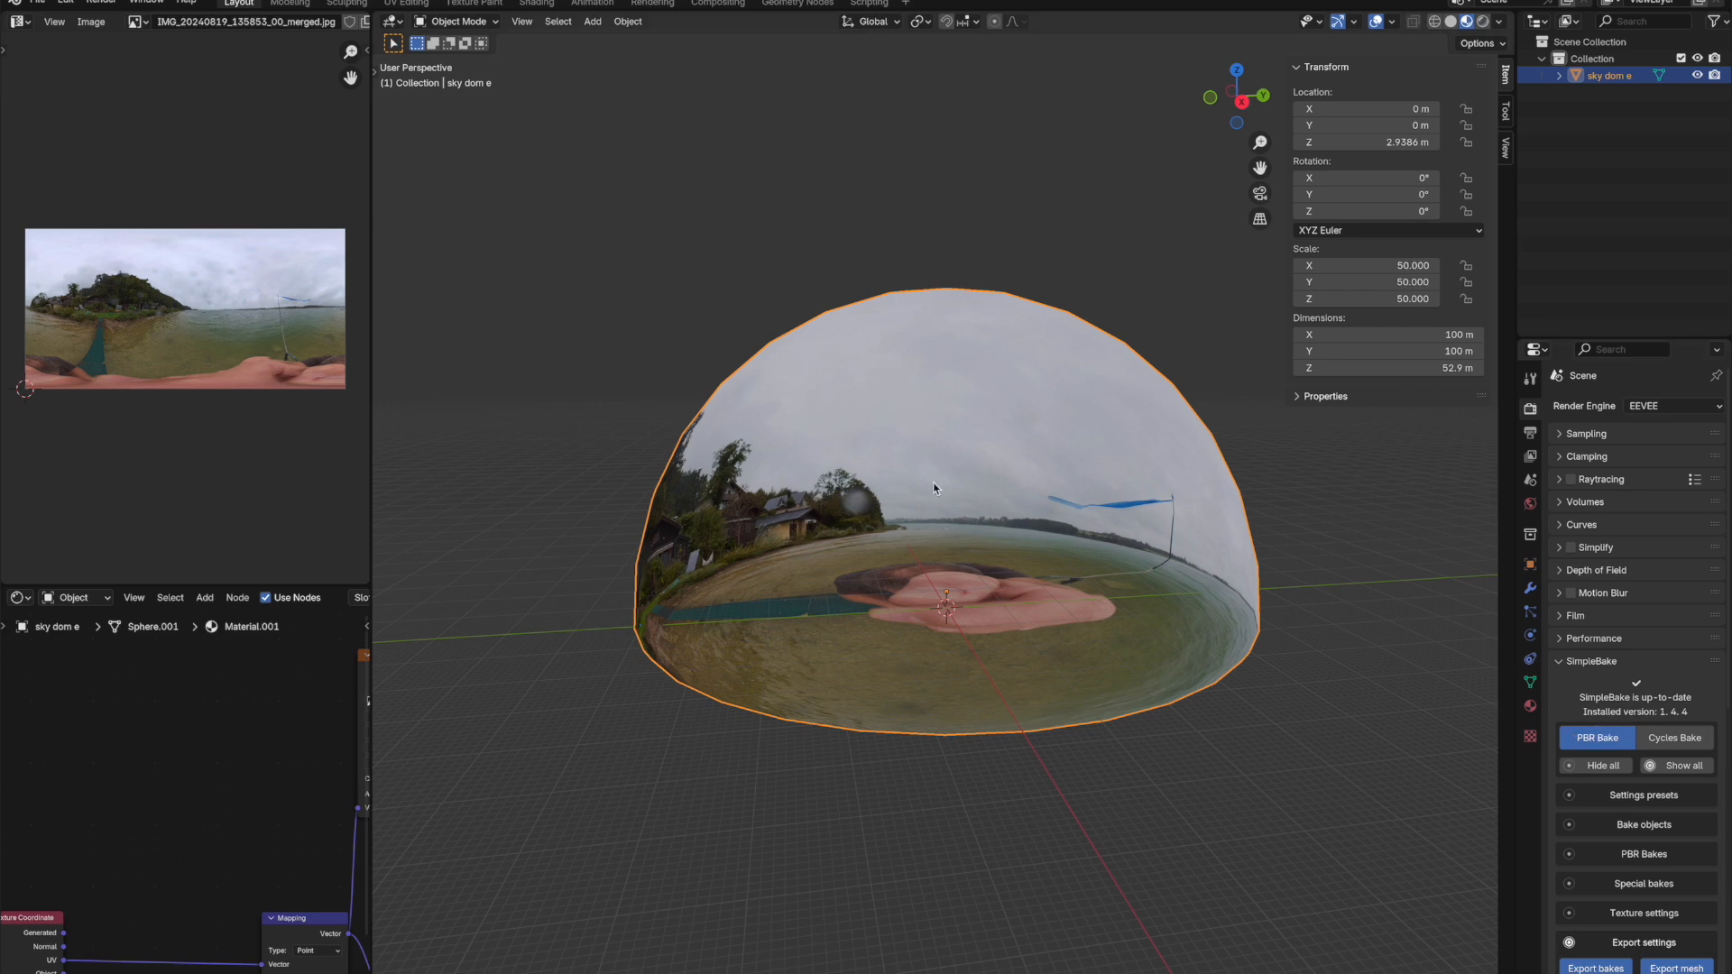
Check the Bake objects list and the export options in SimpleBake, leaving all of its sections collapsed
scroll(1622, 836, down, 5)
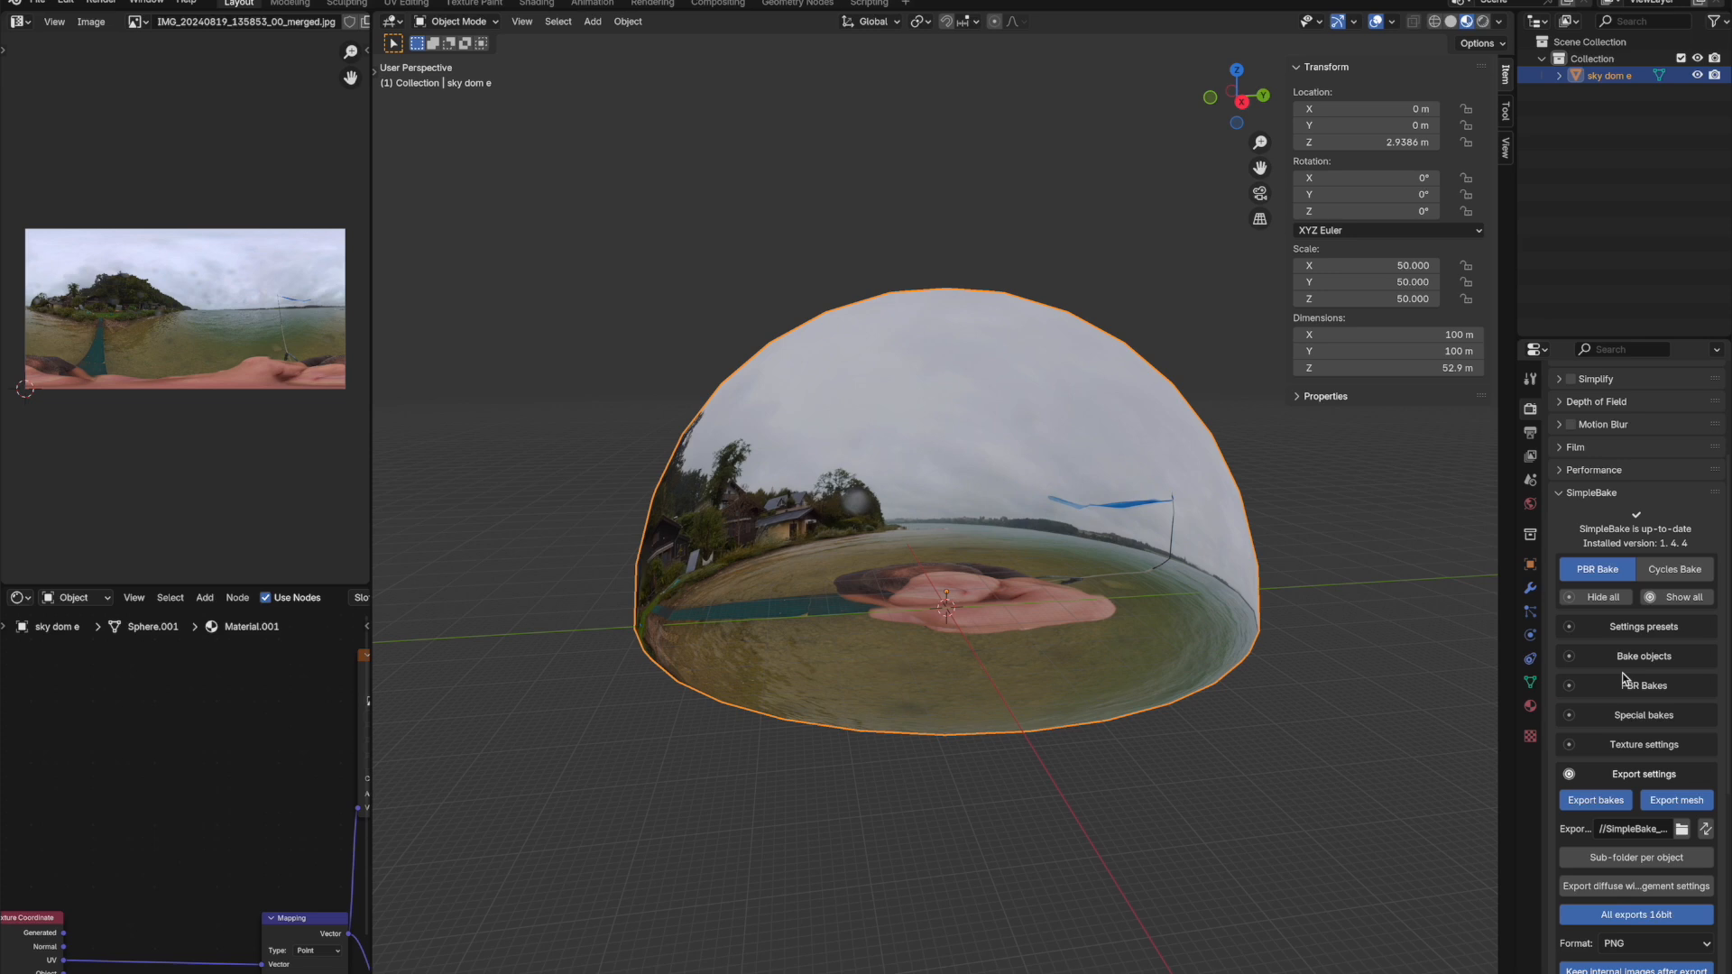
click(1597, 775)
scroll(1660, 800, down, 3)
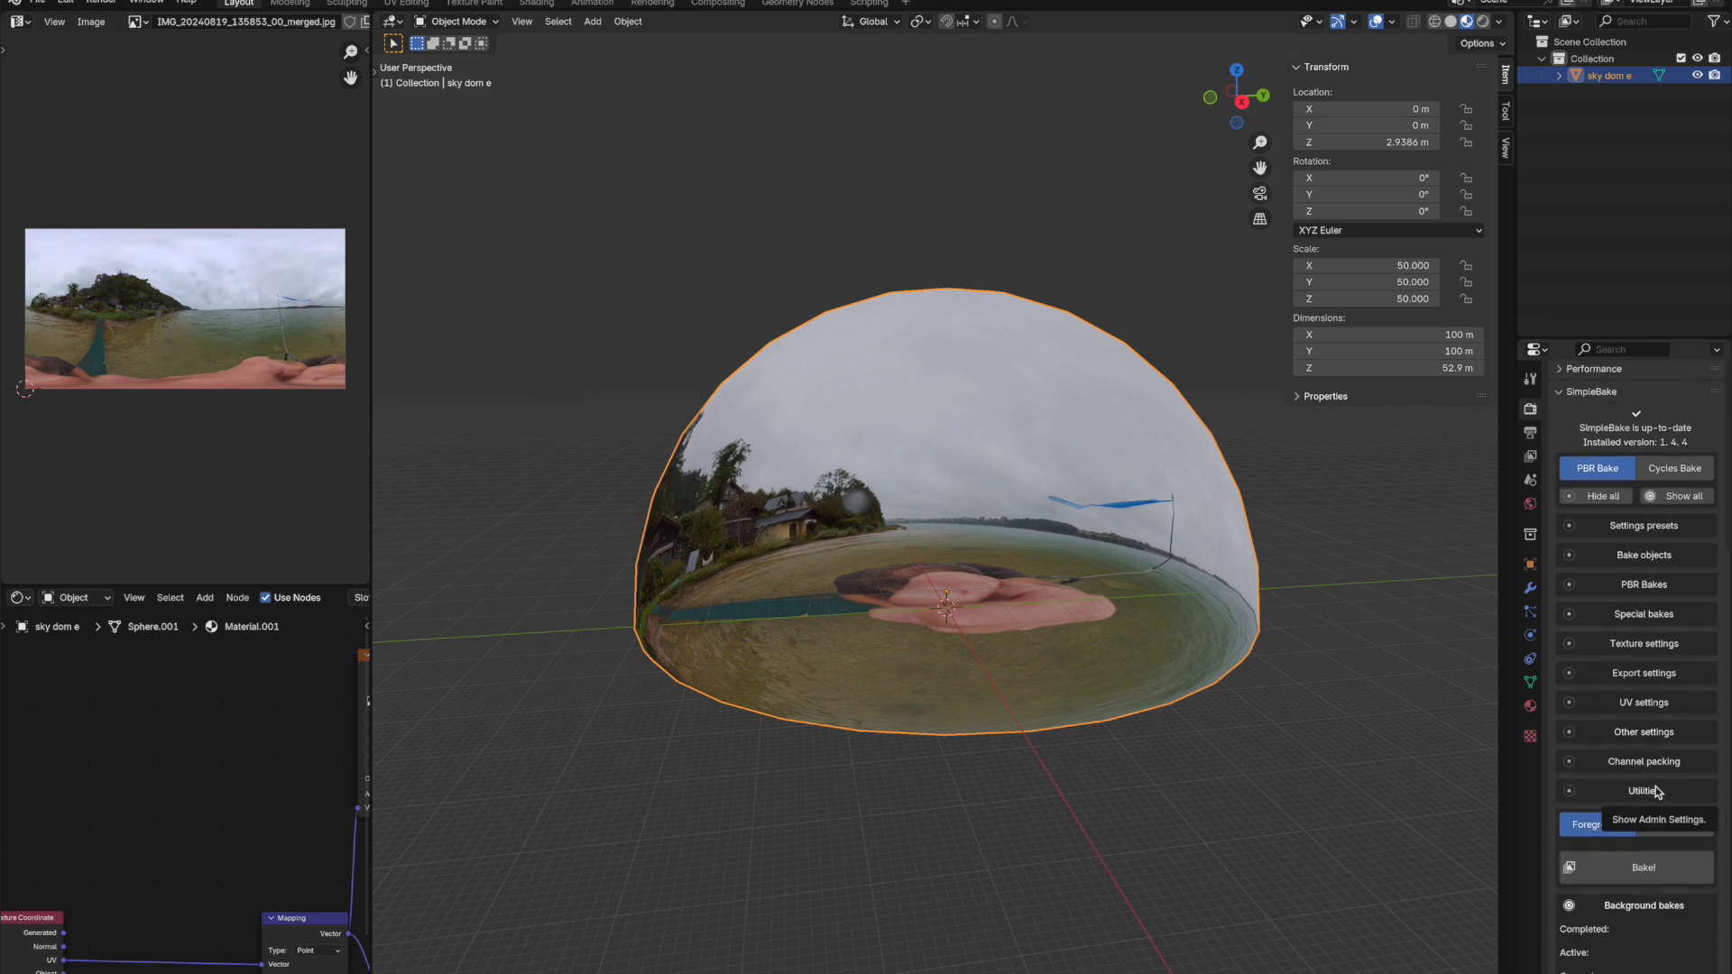
click(1624, 555)
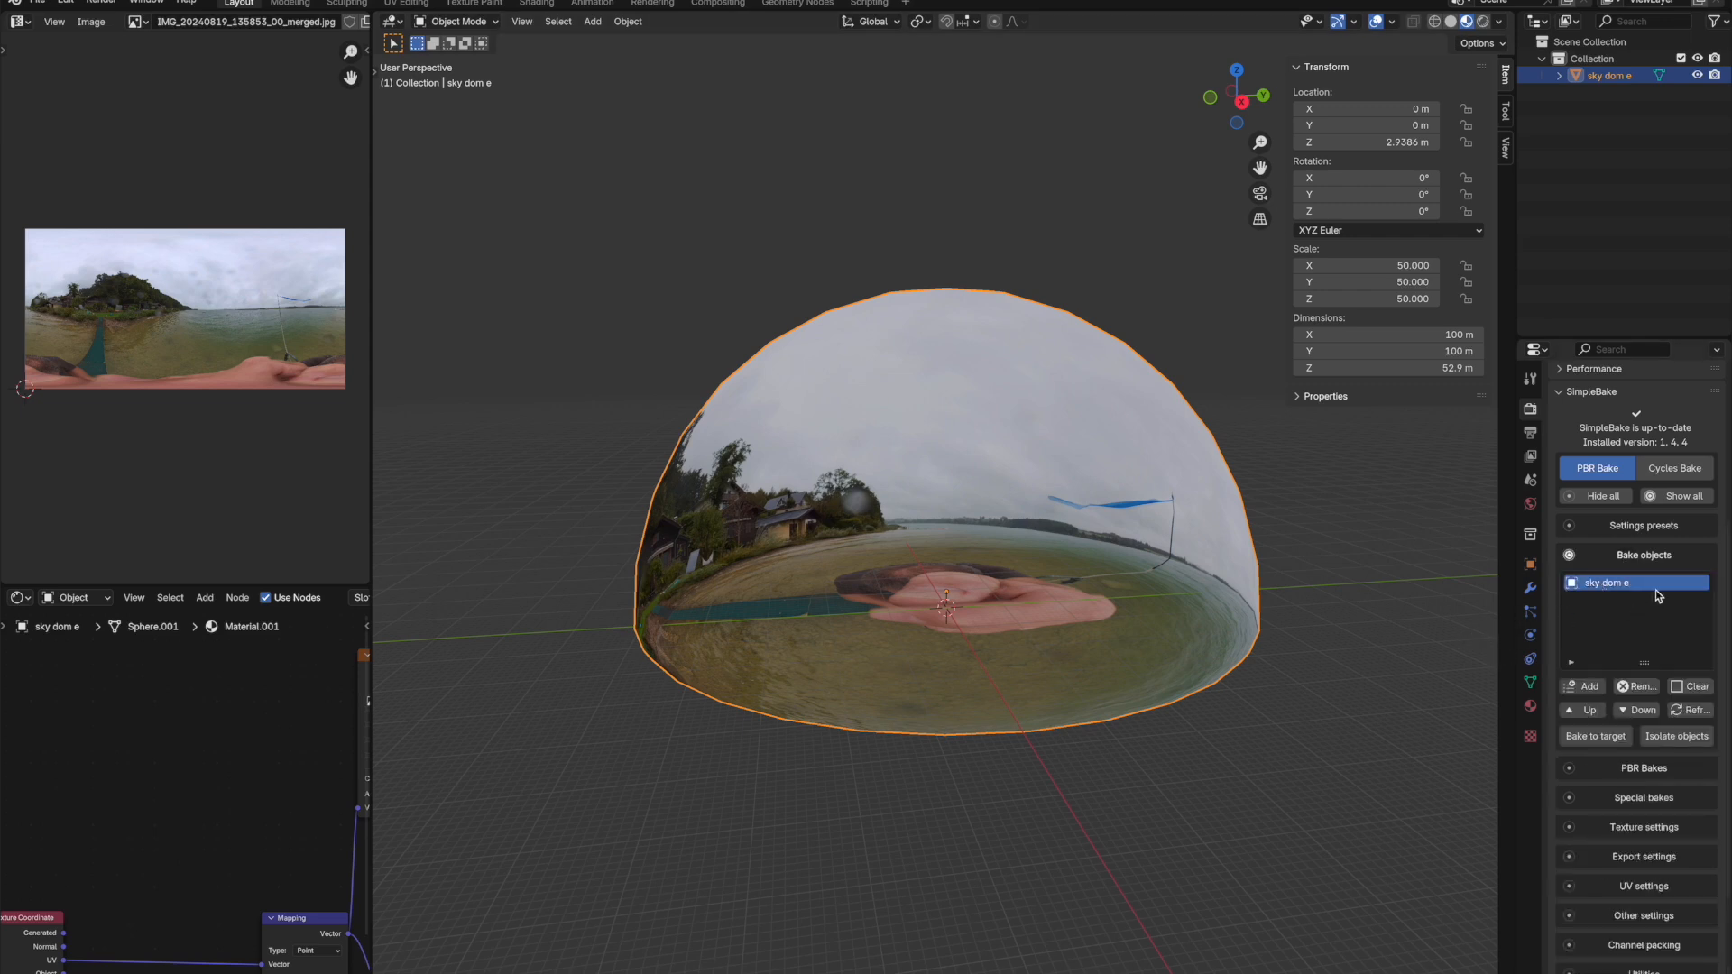
click(1443, 653)
click(1179, 495)
click(1597, 565)
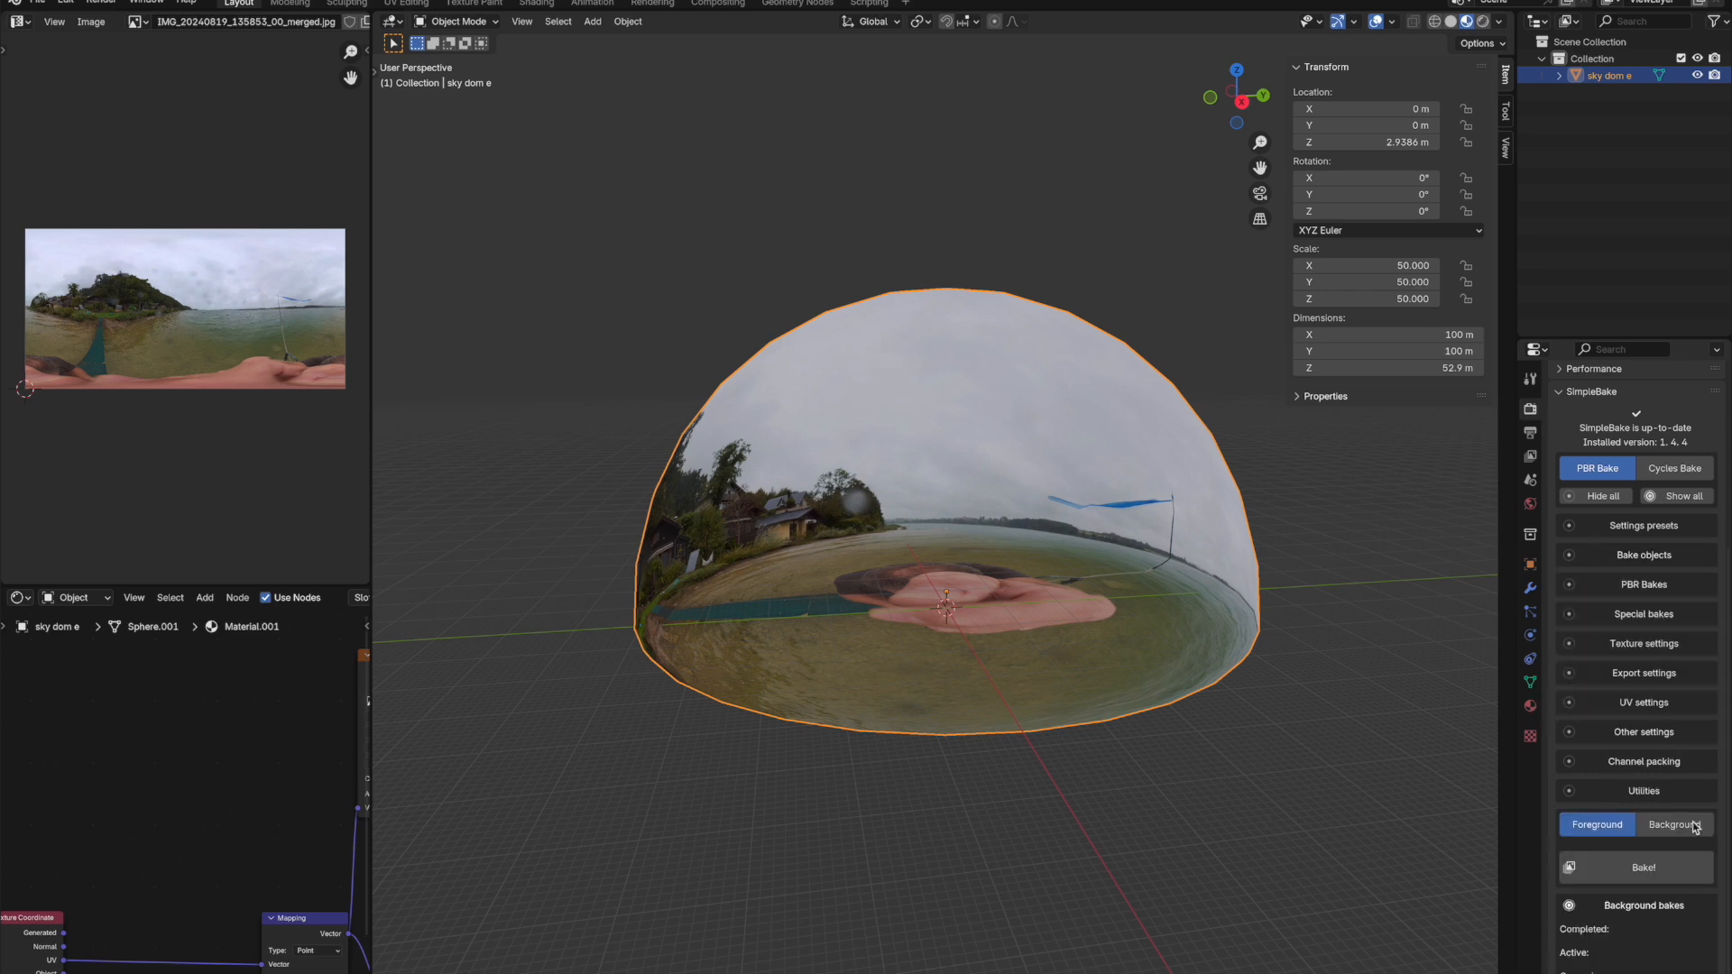
click(1635, 680)
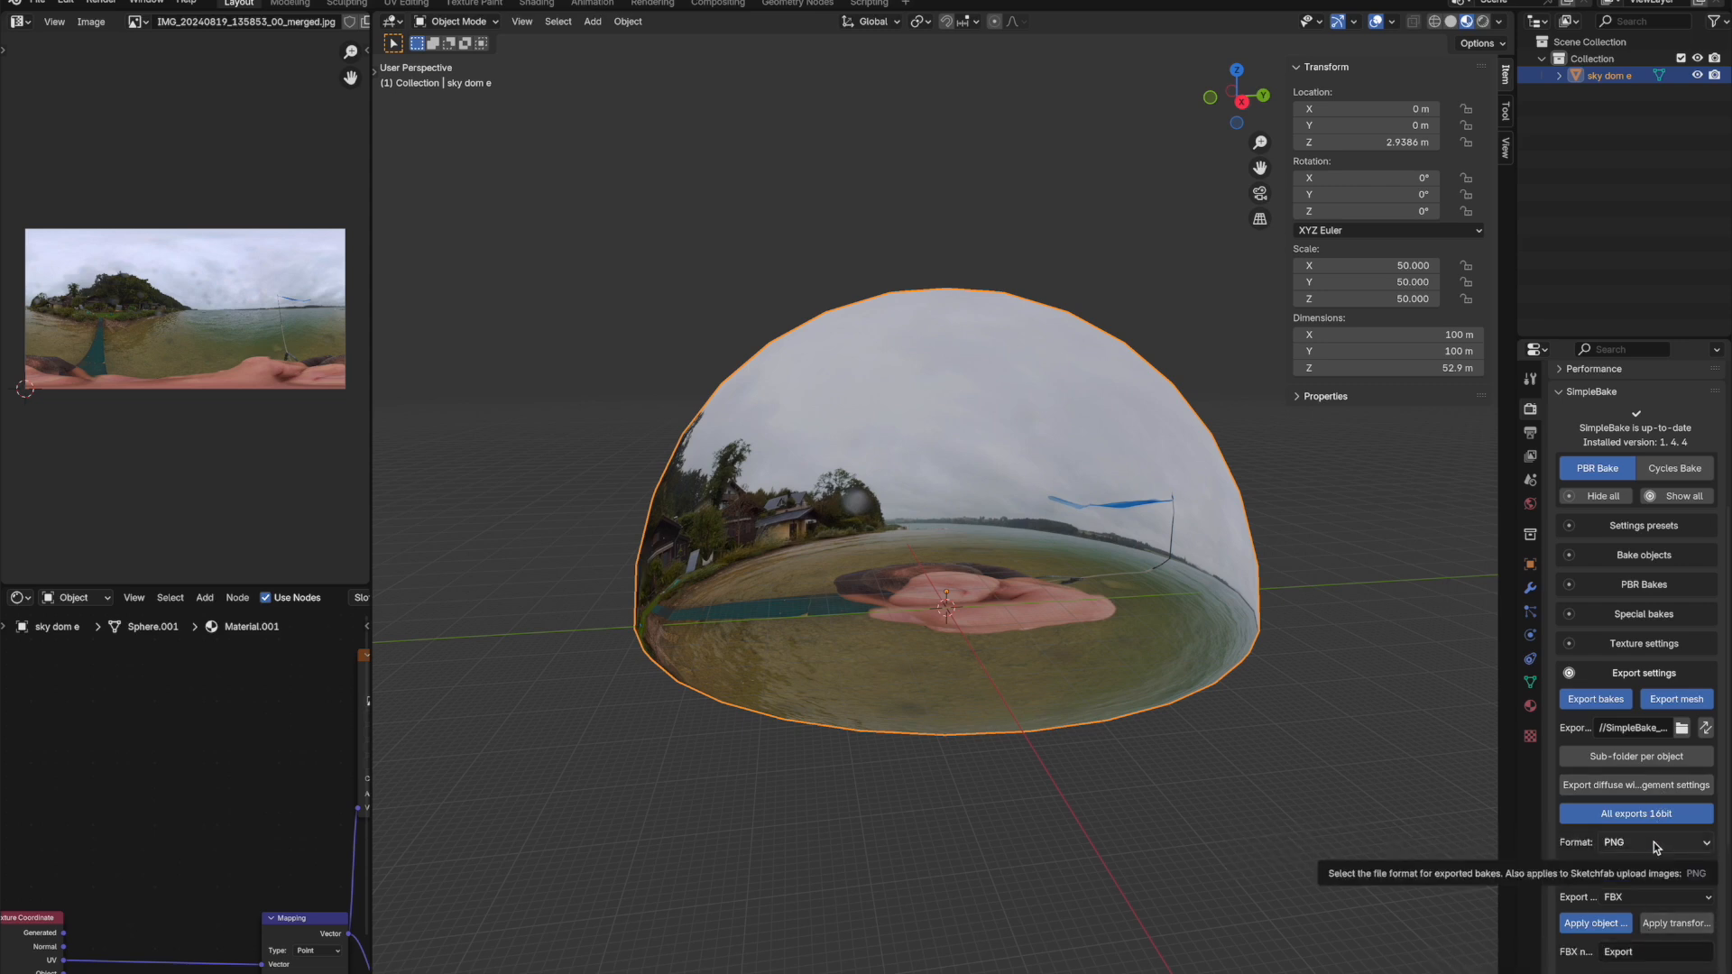
click(1613, 676)
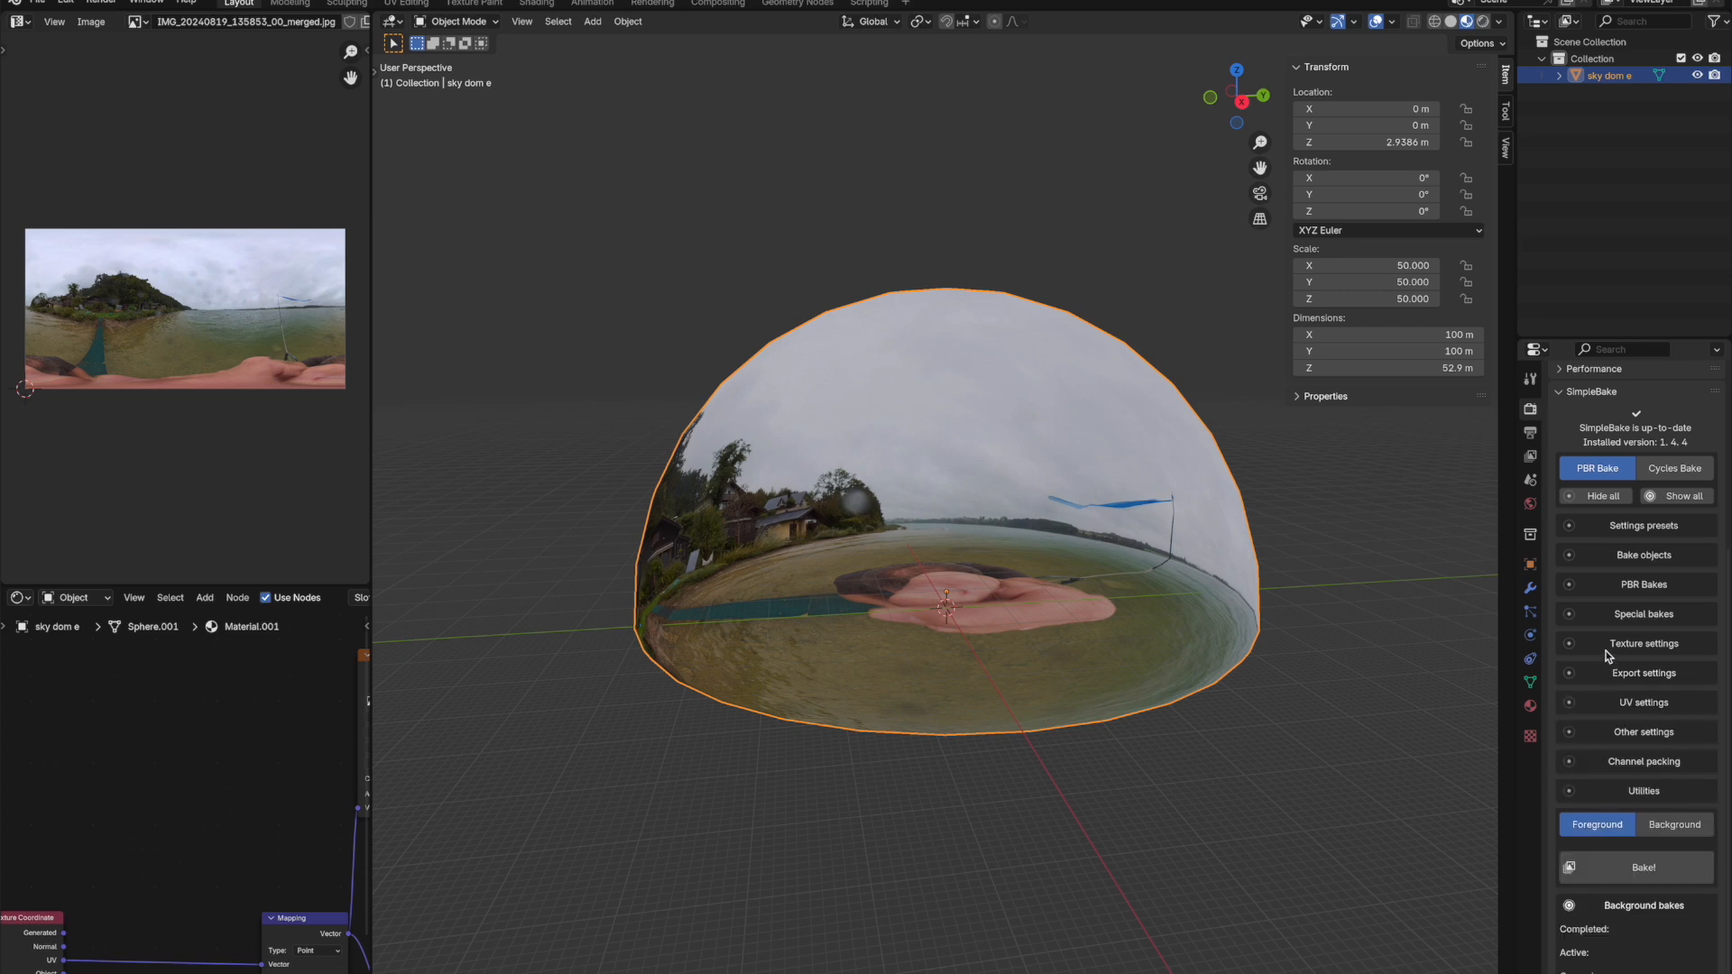
Set both SimpleBake texture bake dimensions to 2048 and collapse the texture settings
click(1611, 644)
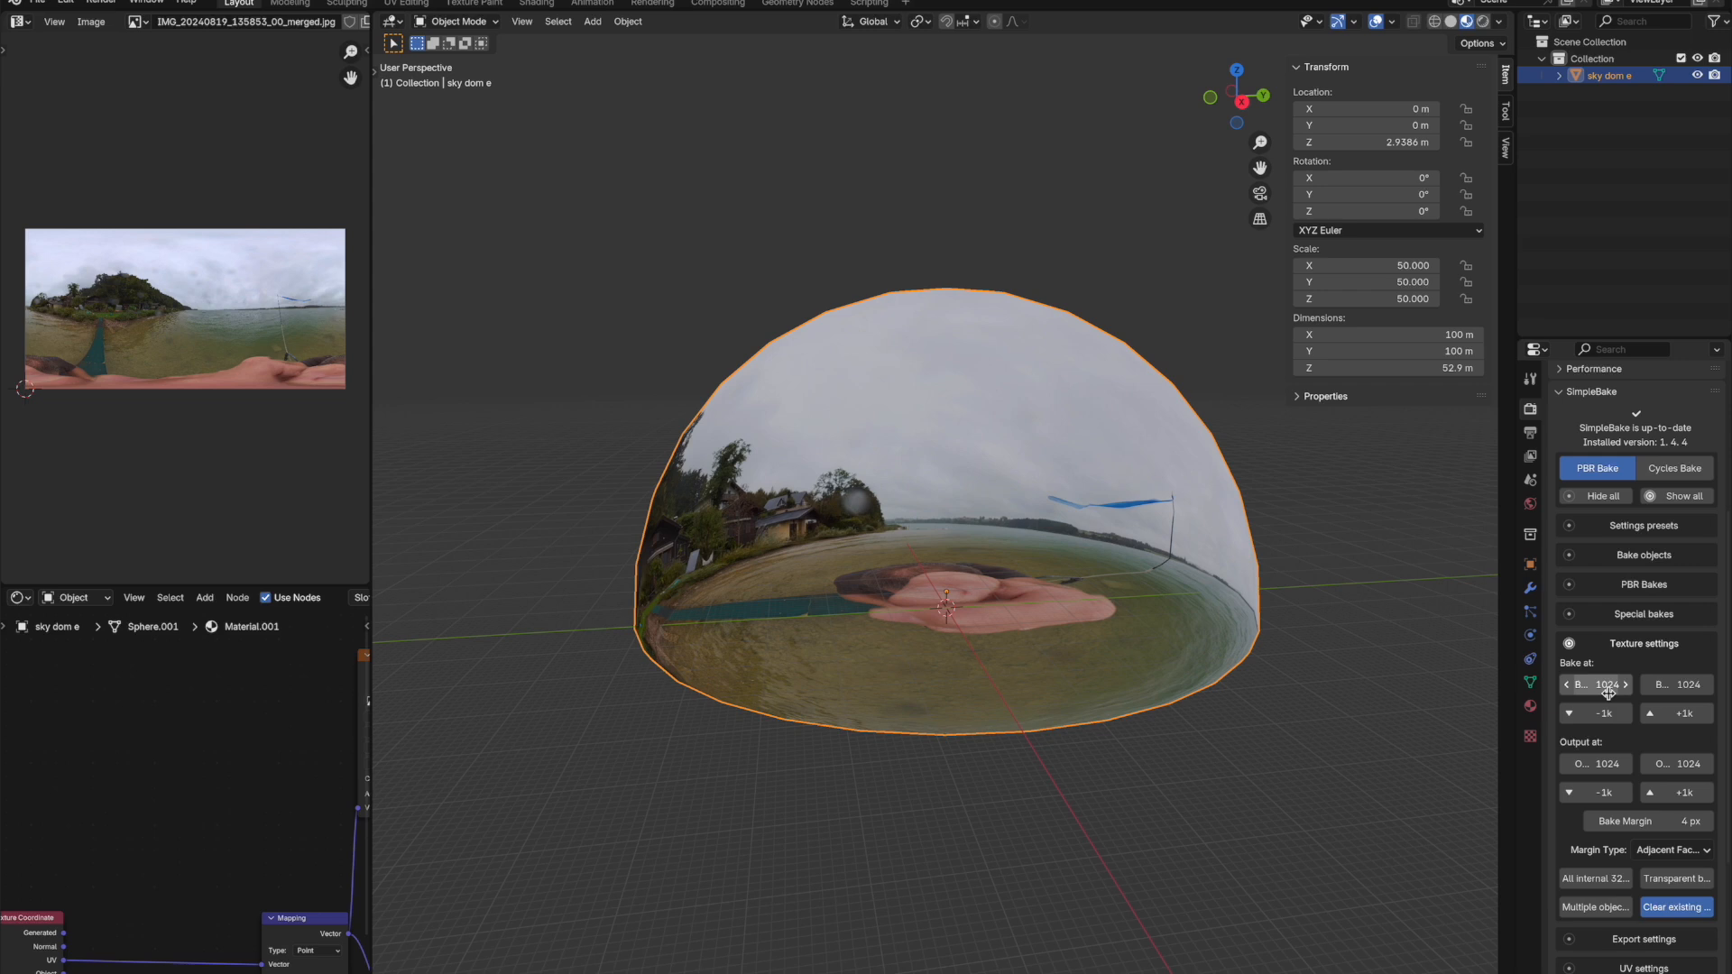
click(1625, 686)
click(1603, 685)
text(2048)
key(Return)
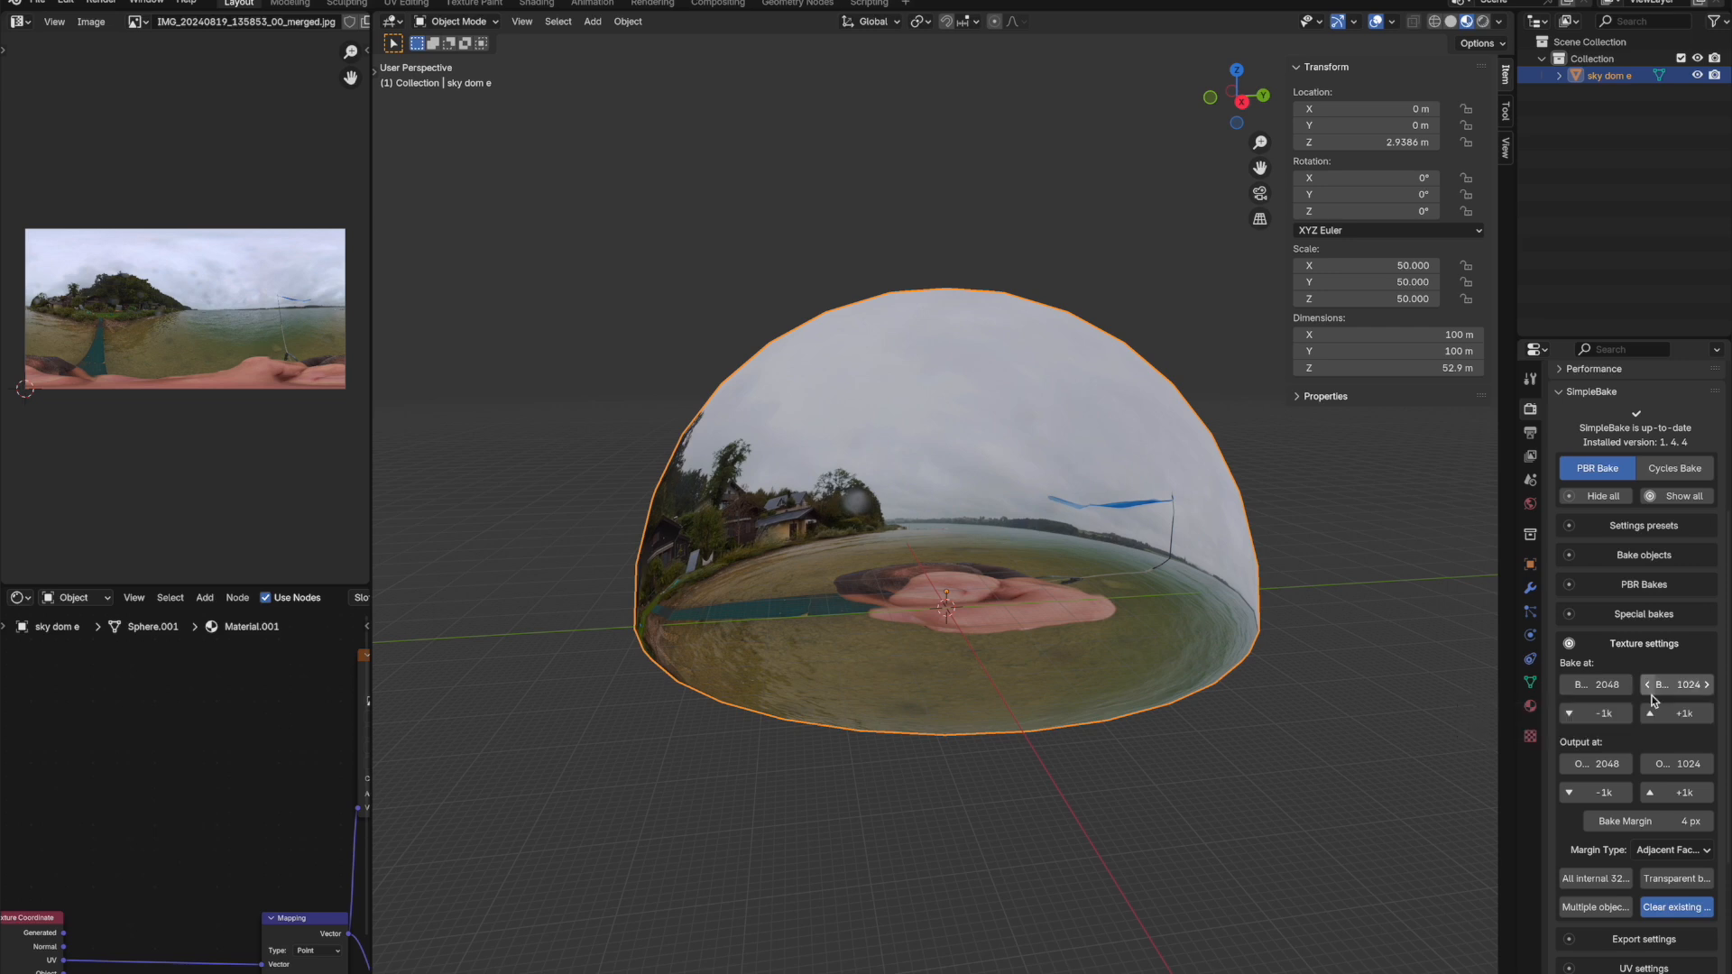
click(1682, 687)
text(2048)
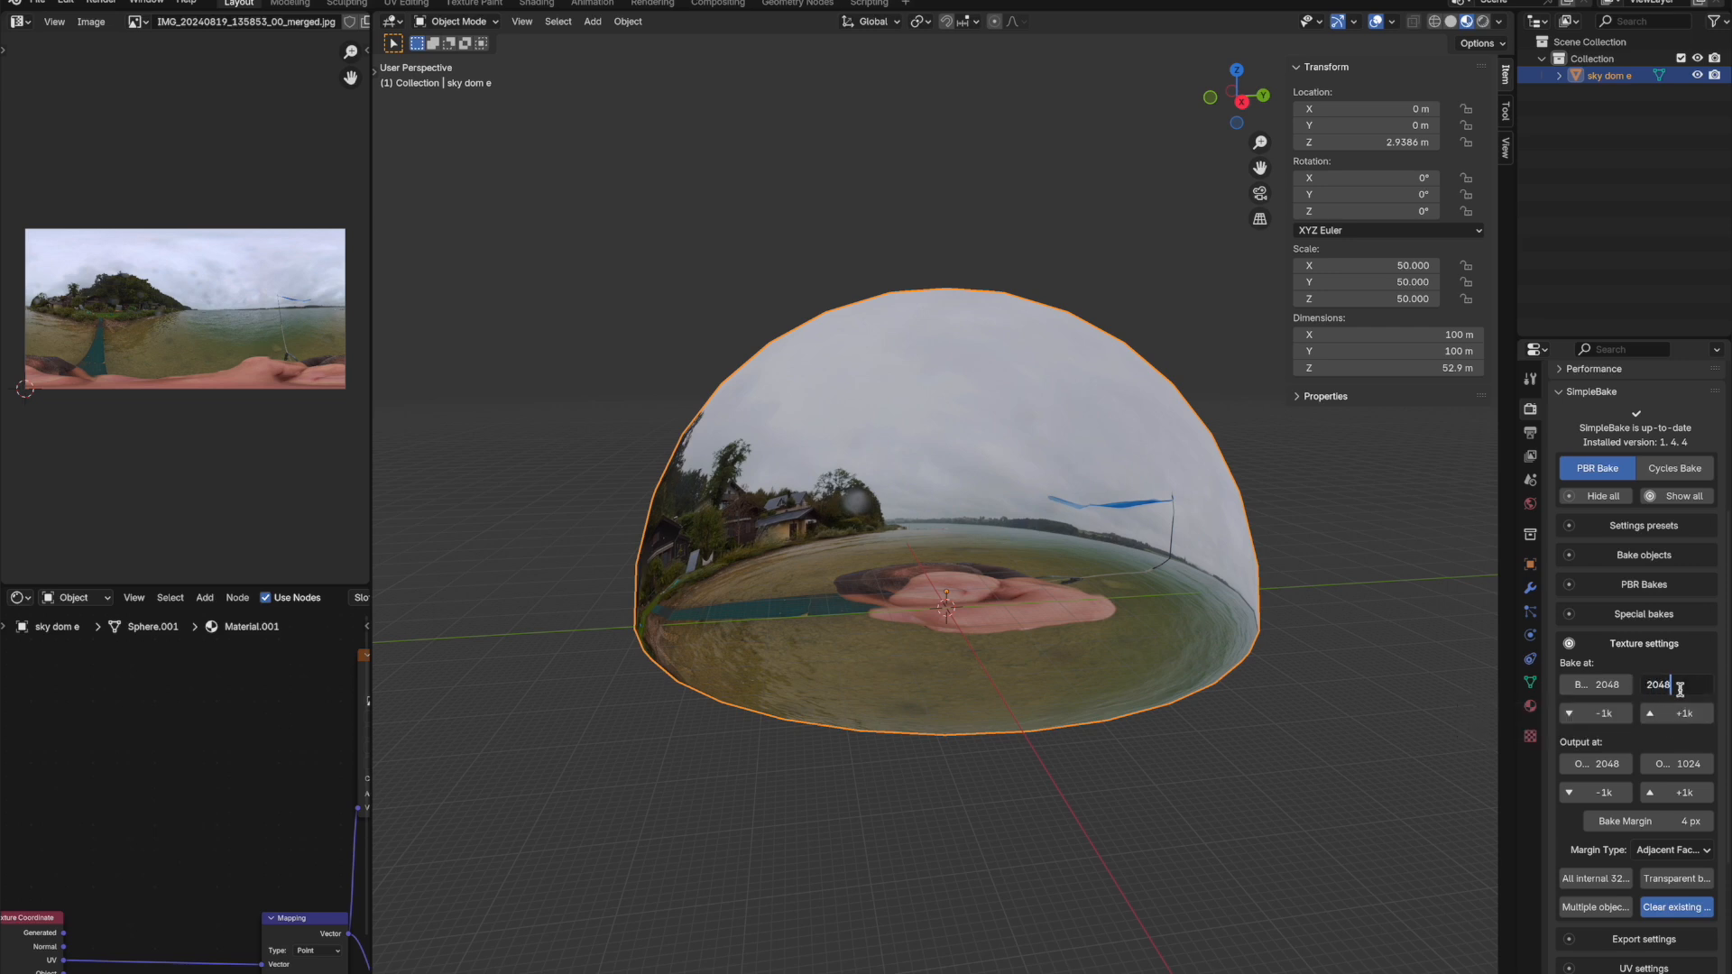
key(Return)
click(1599, 647)
Expand the export settings, switch Export mesh off and turn it back on
click(1627, 675)
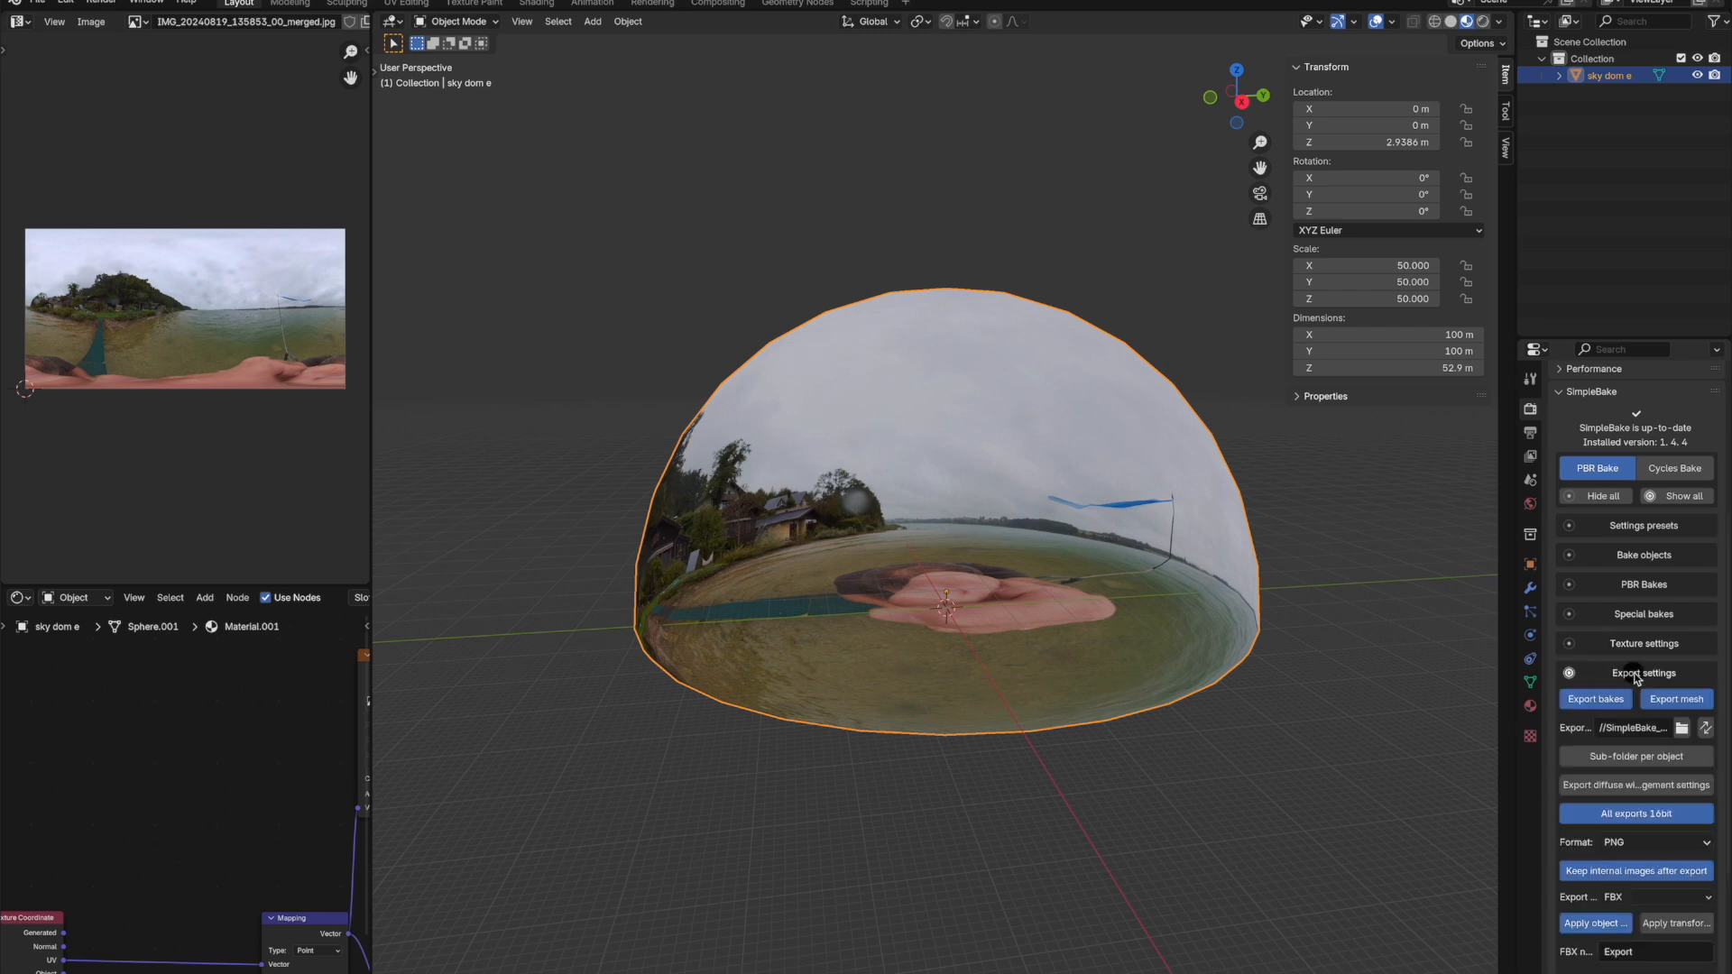
click(1682, 700)
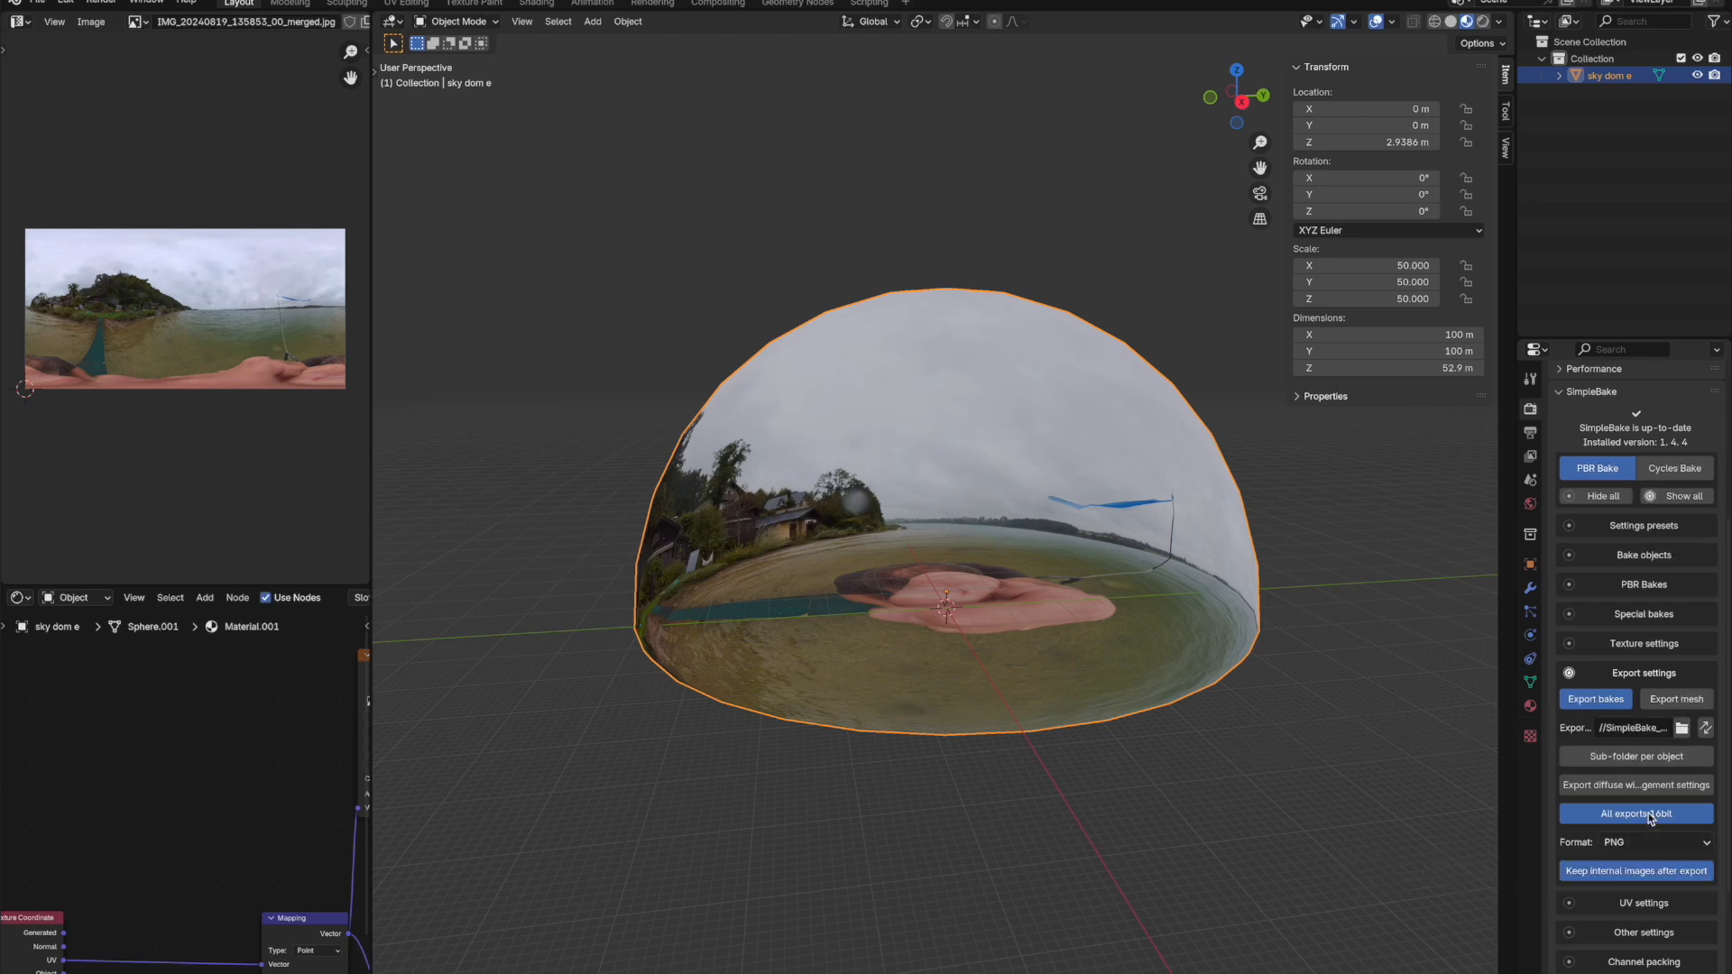
click(1676, 701)
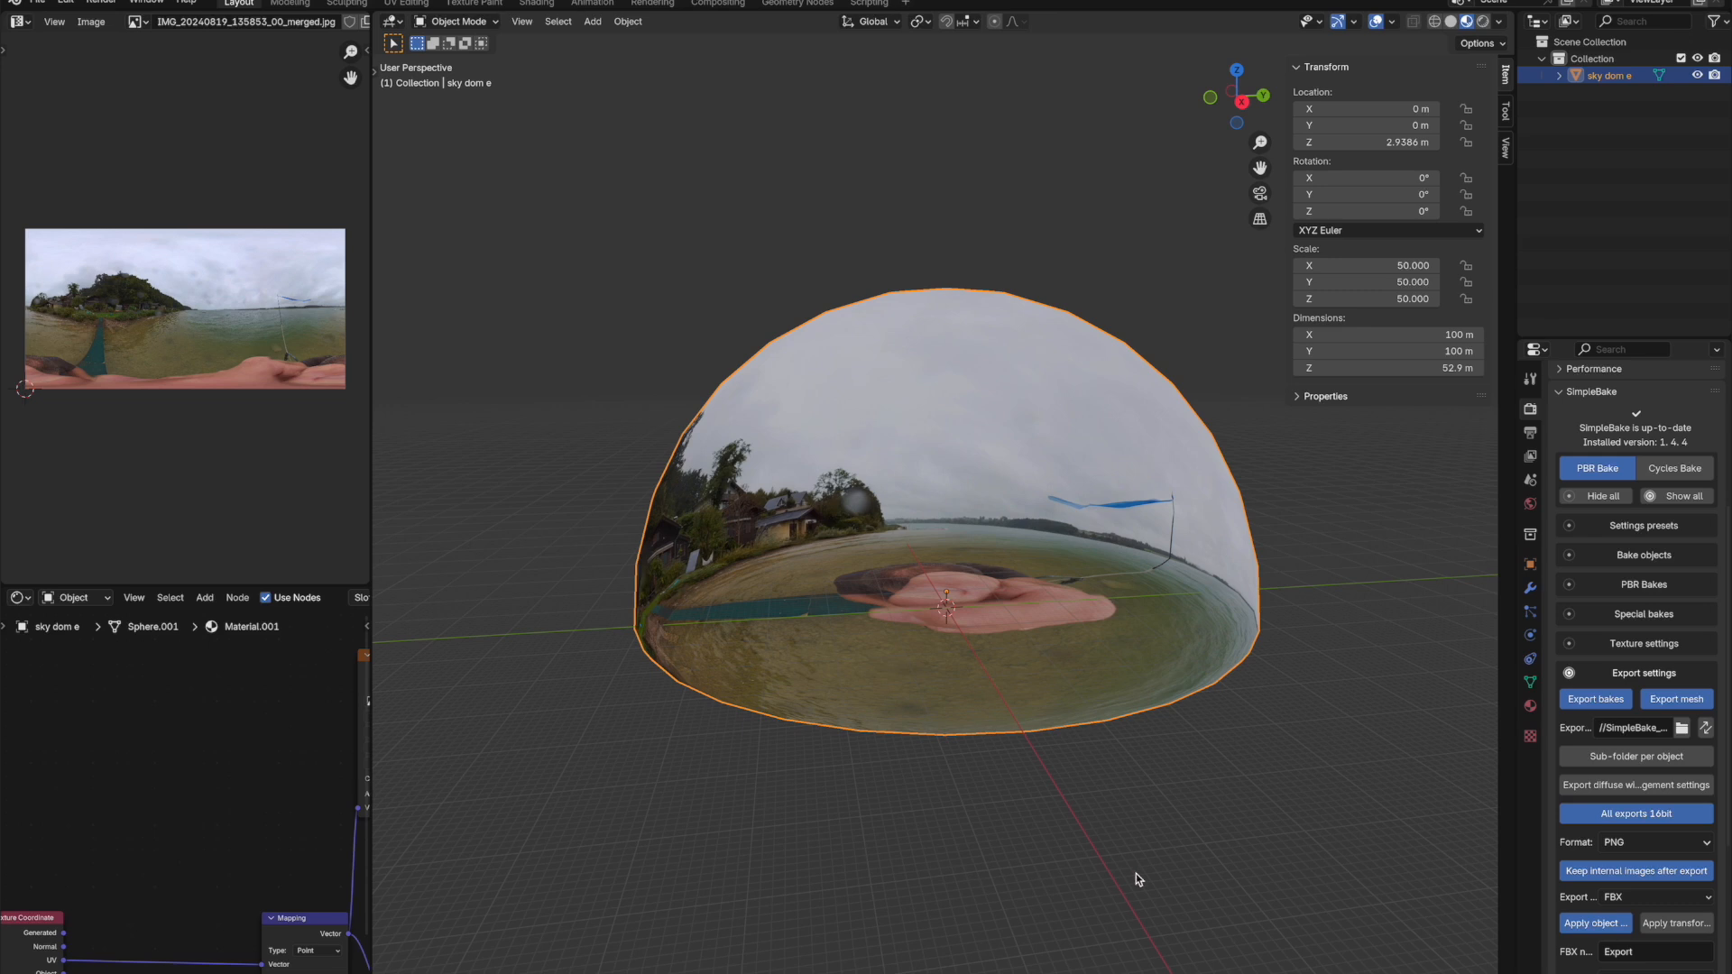
Check the folder where the blend file is saved, without saving a new copy
click(41, 3)
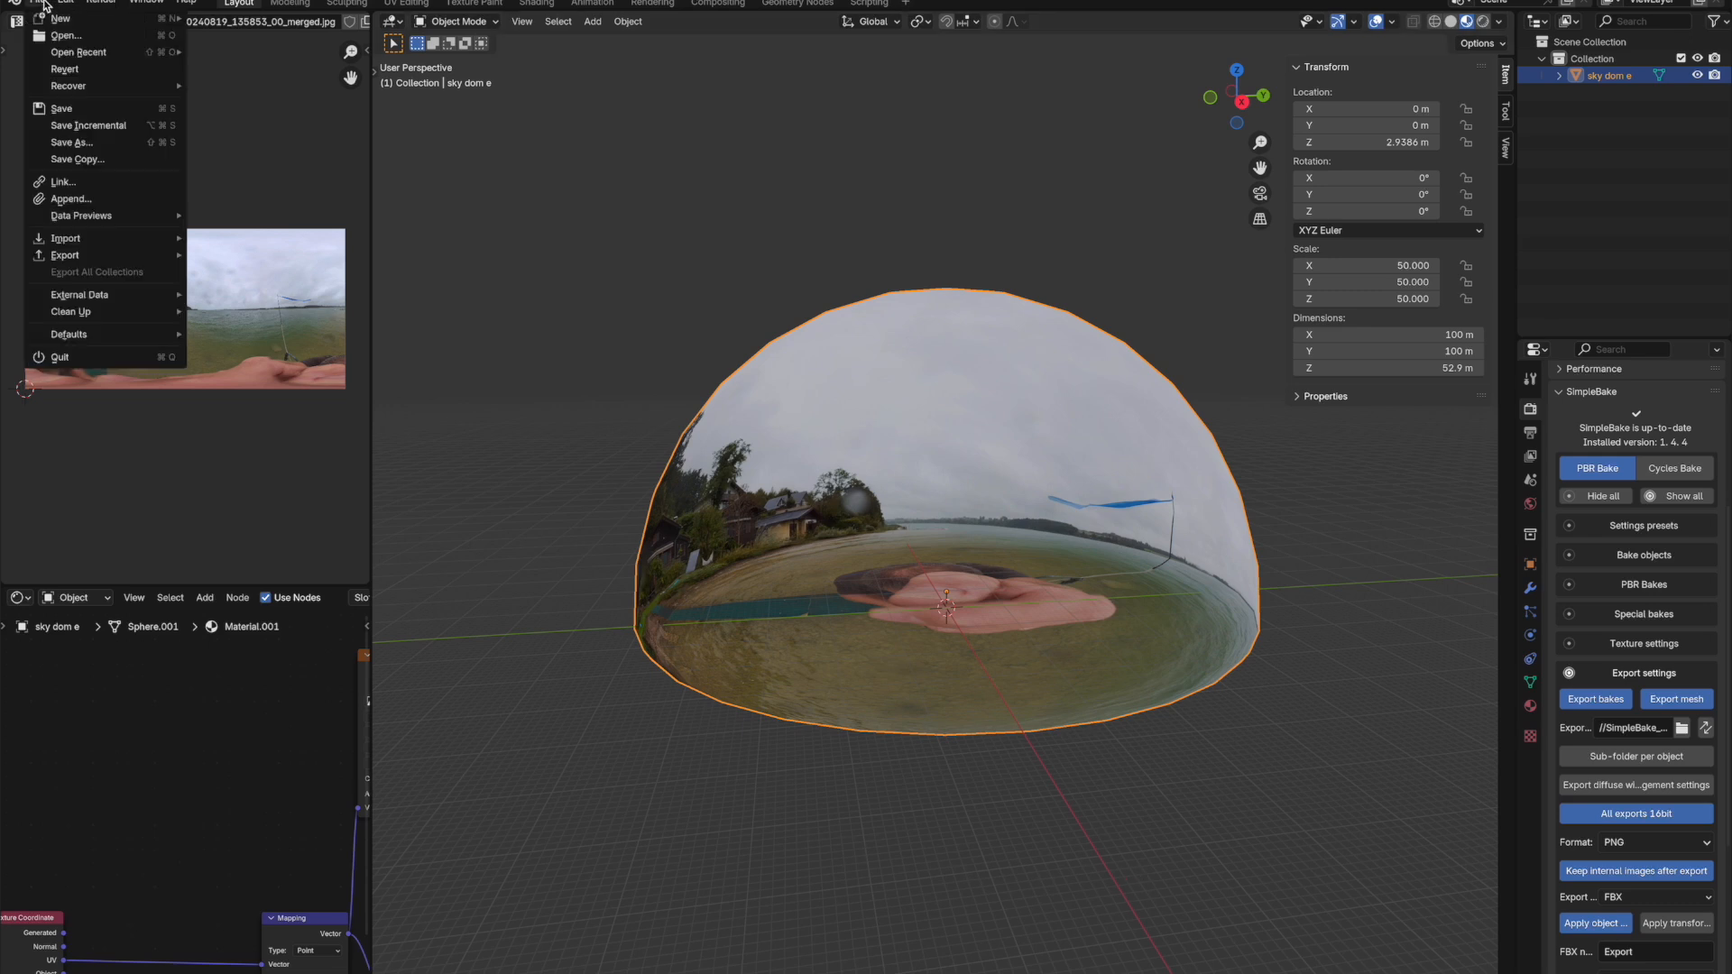
click(72, 142)
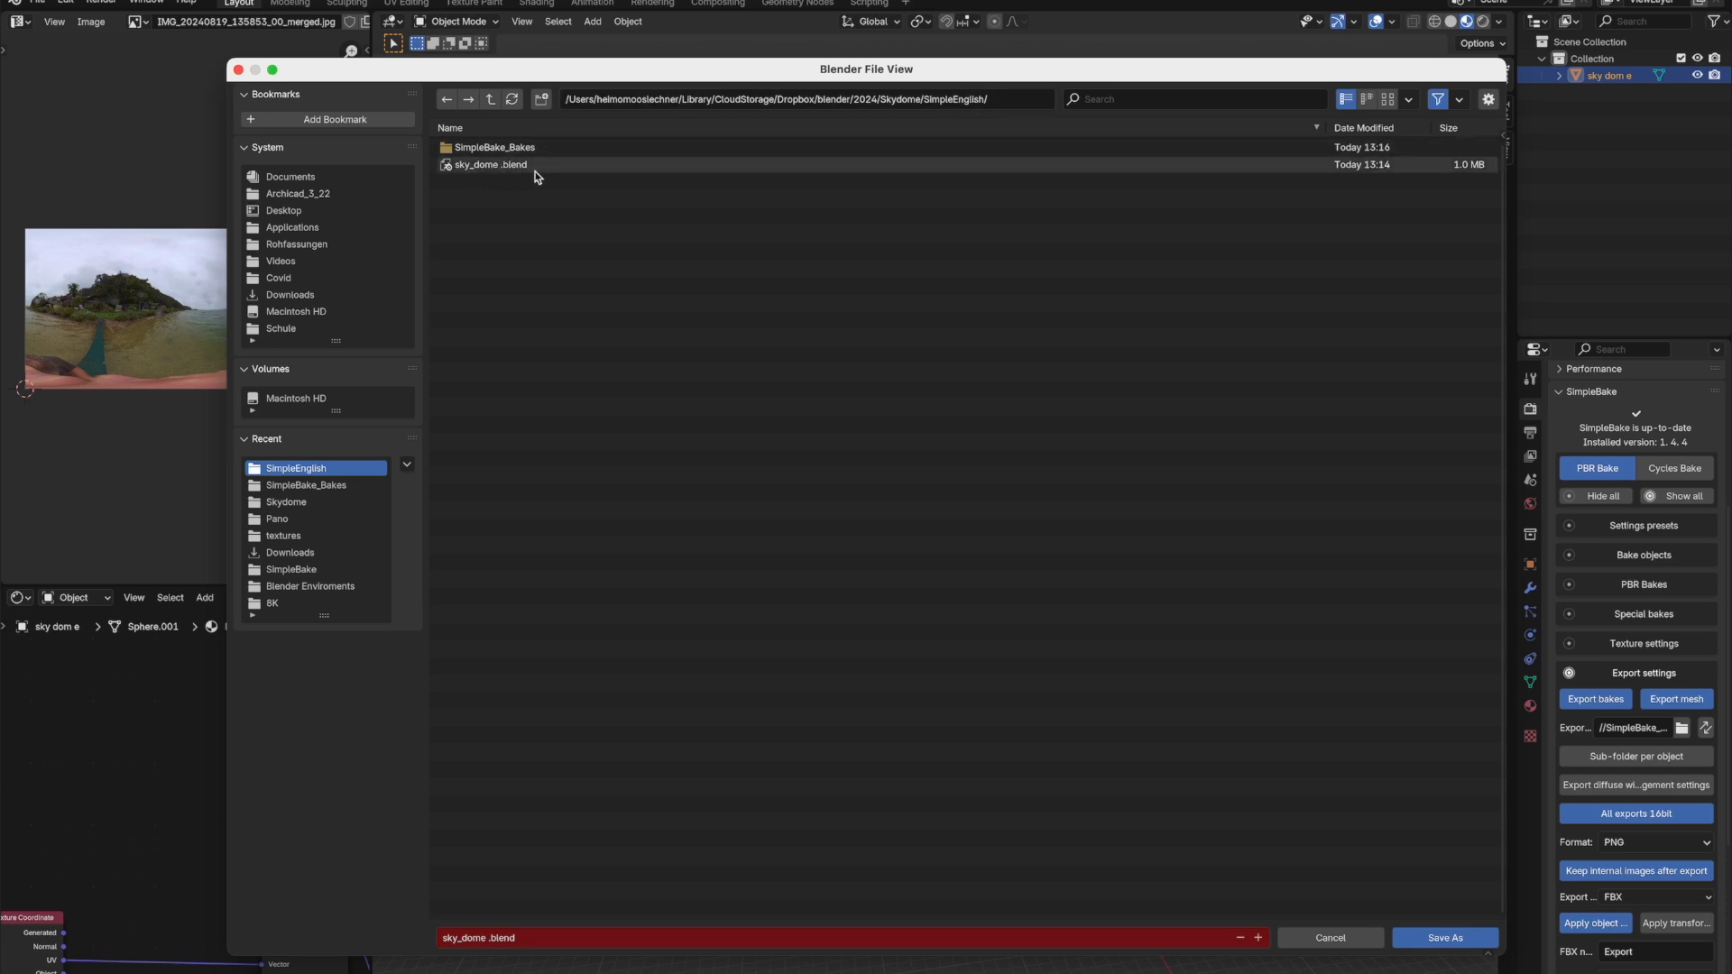
click(1319, 938)
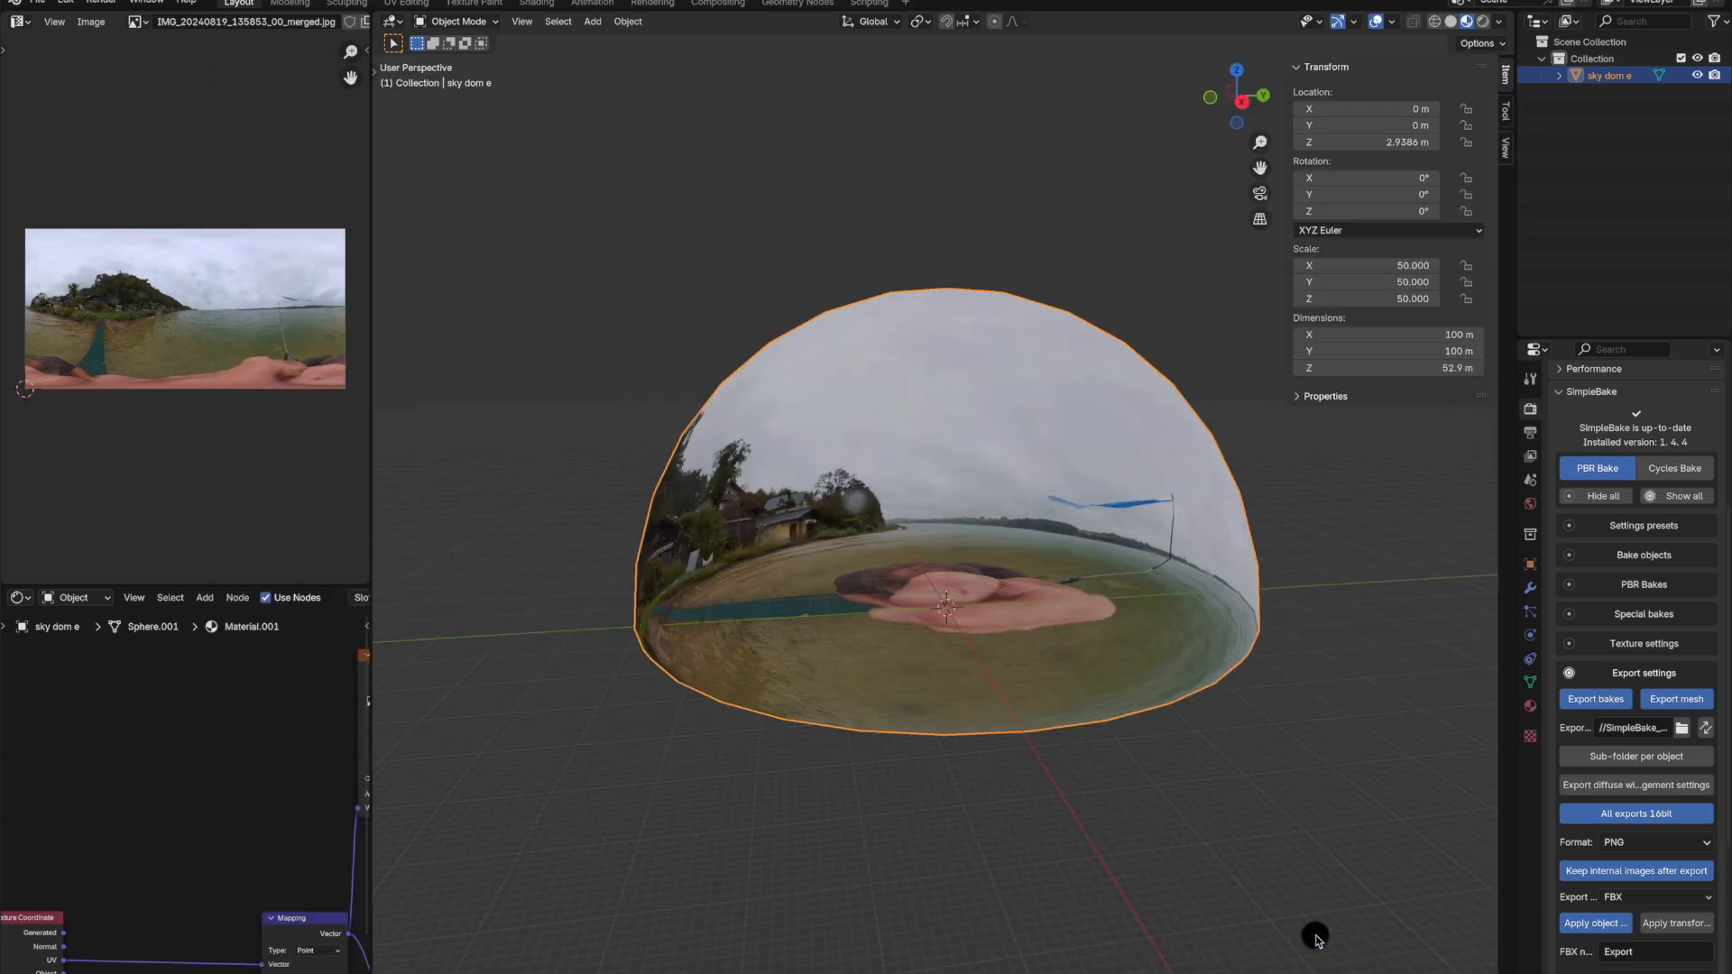
Run the SimpleBake foreground bake of the sky dome and dismiss the completion message
scroll(1683, 920, down, 6)
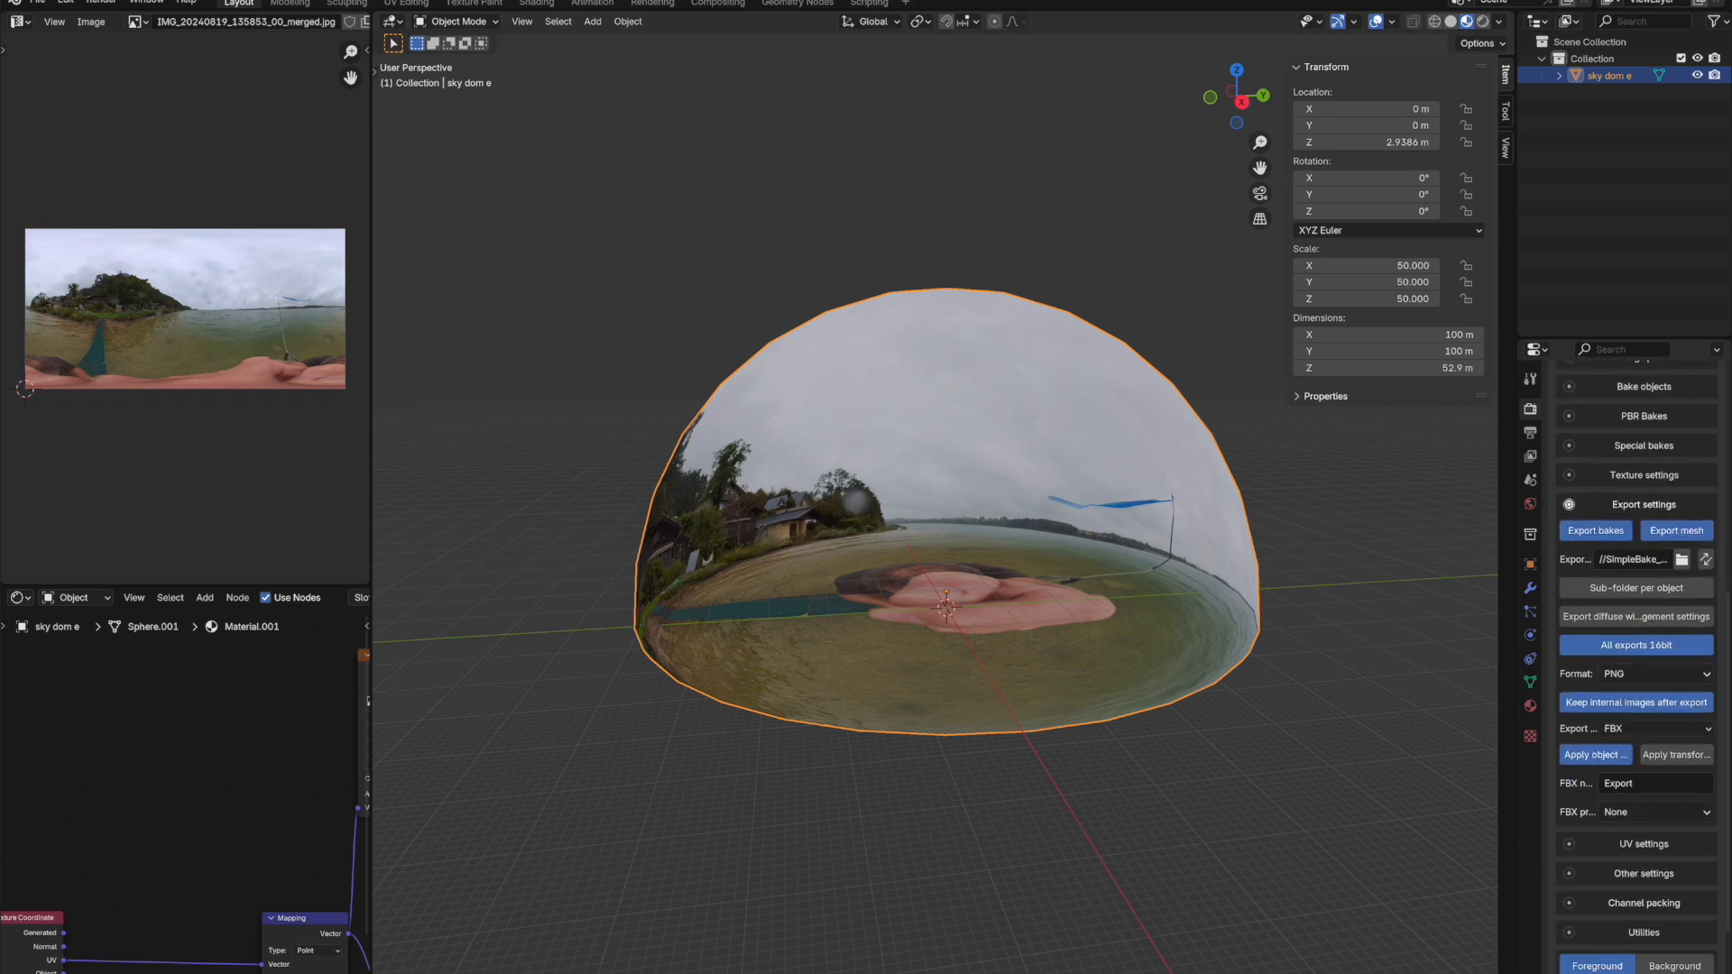
click(1665, 943)
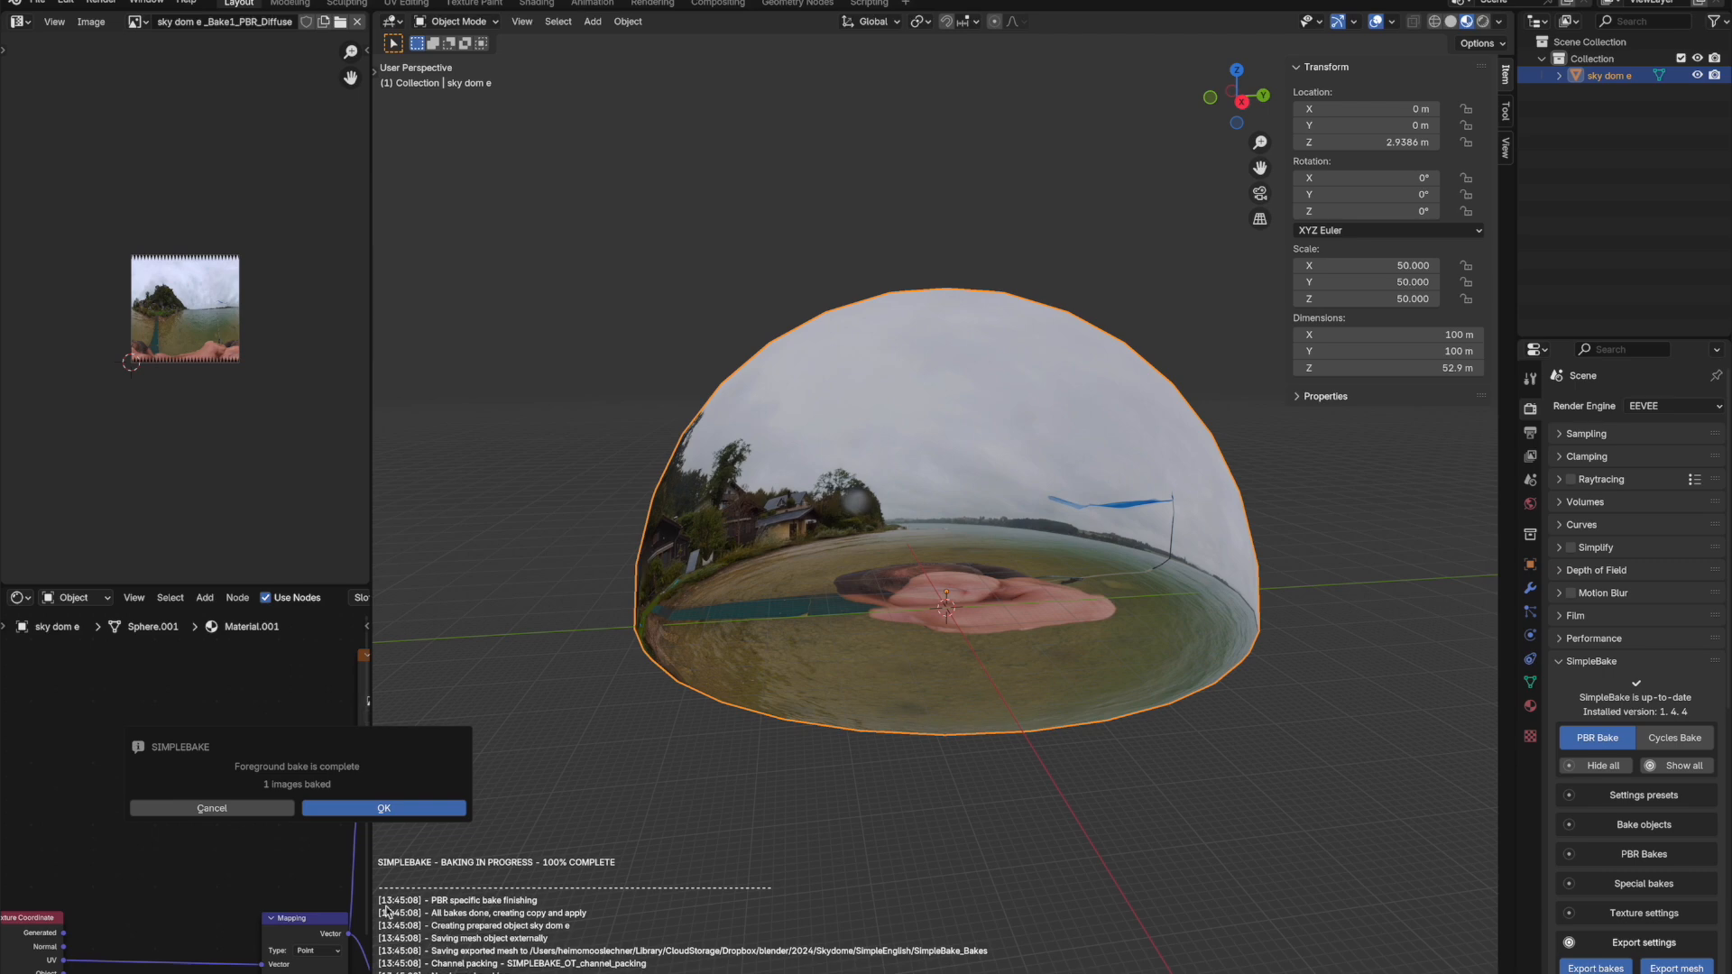
click(382, 809)
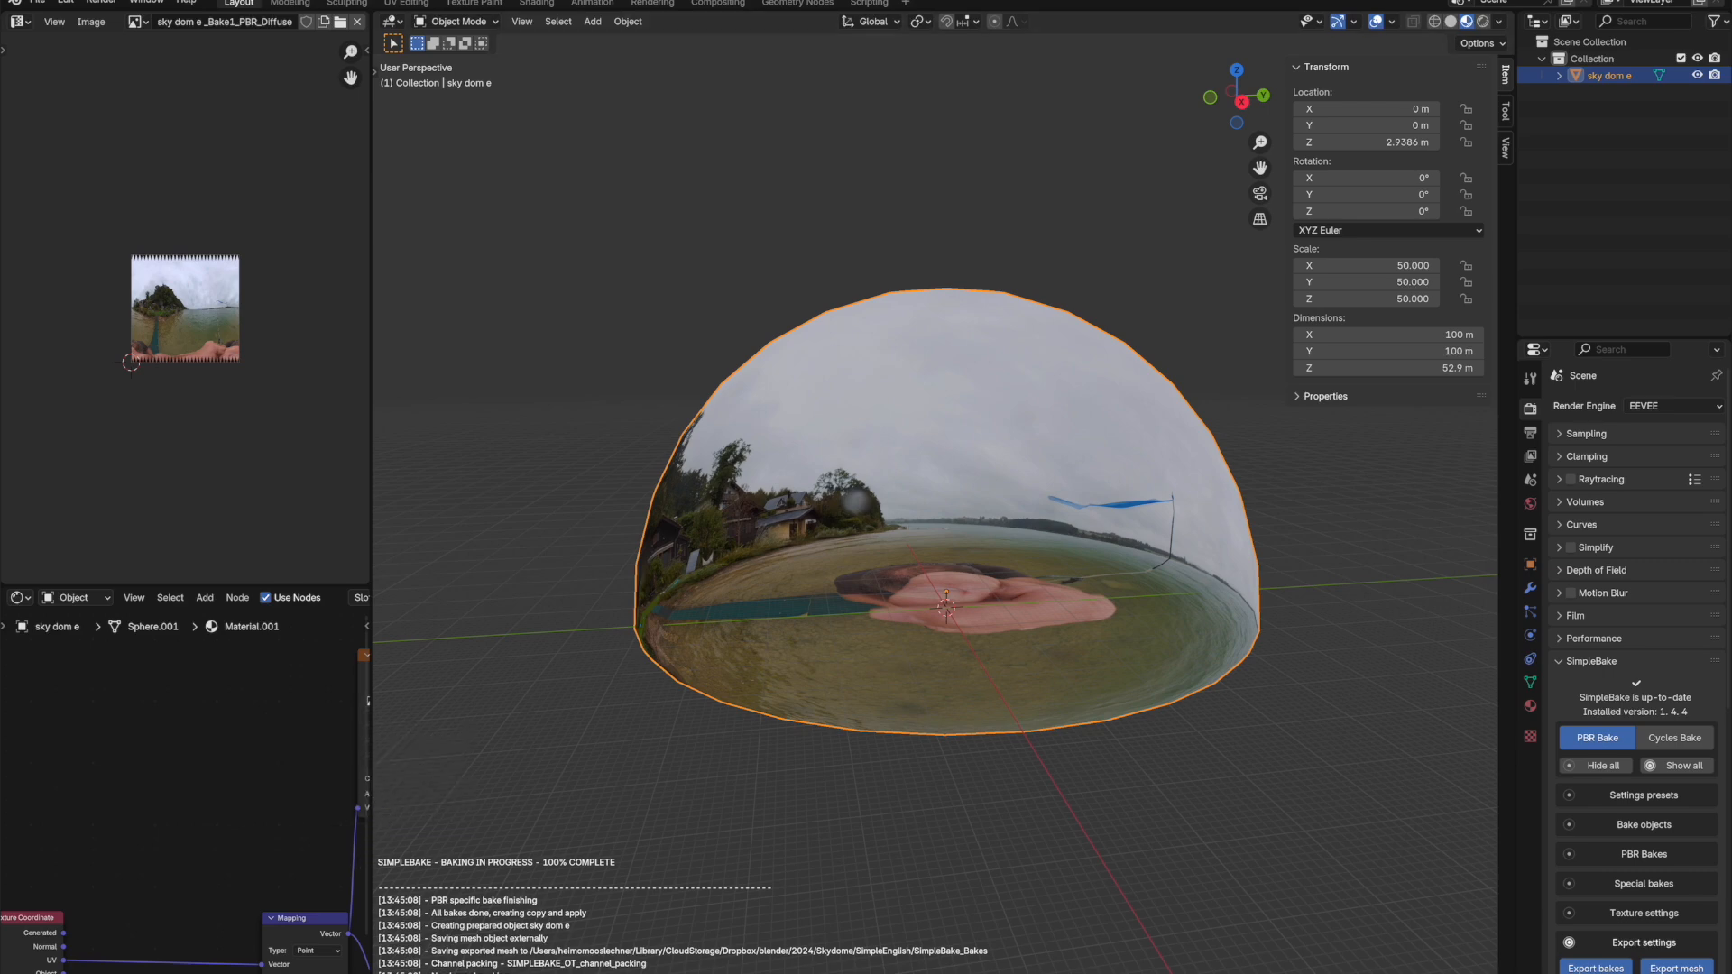
Switch to Finder, open the SimpleEnglish folder under Dropbox, blender, 2024, Skydome and expand SimpleBake_Bakes
click(186, 967)
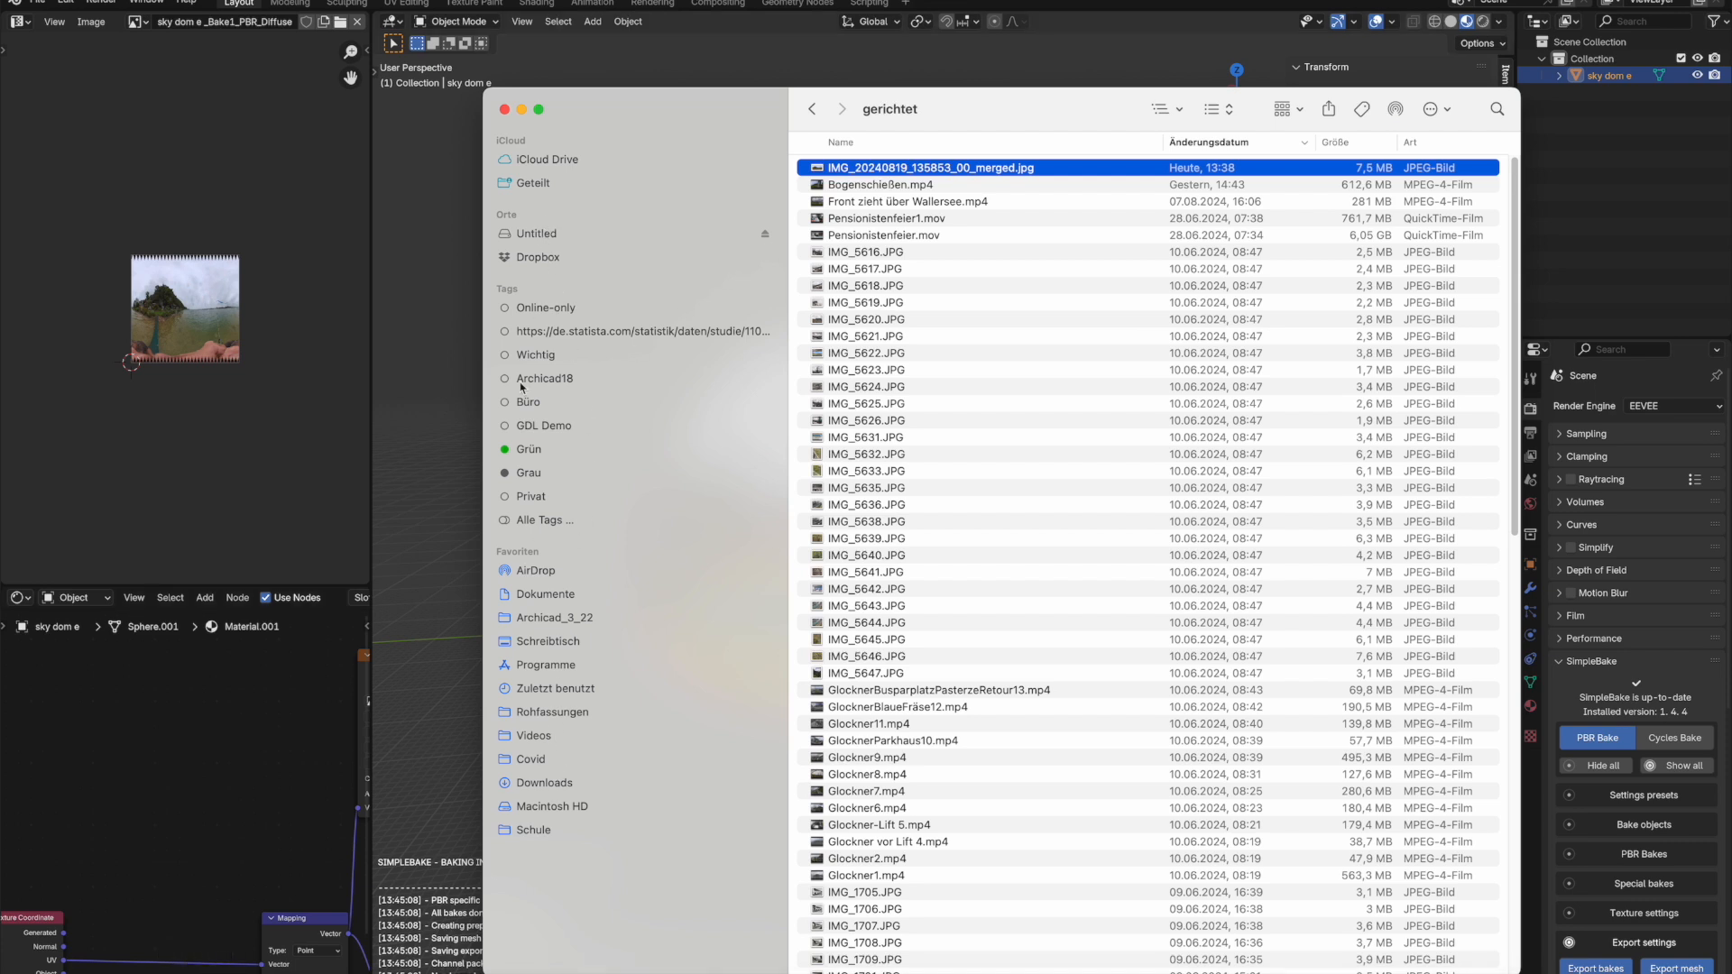
click(560, 260)
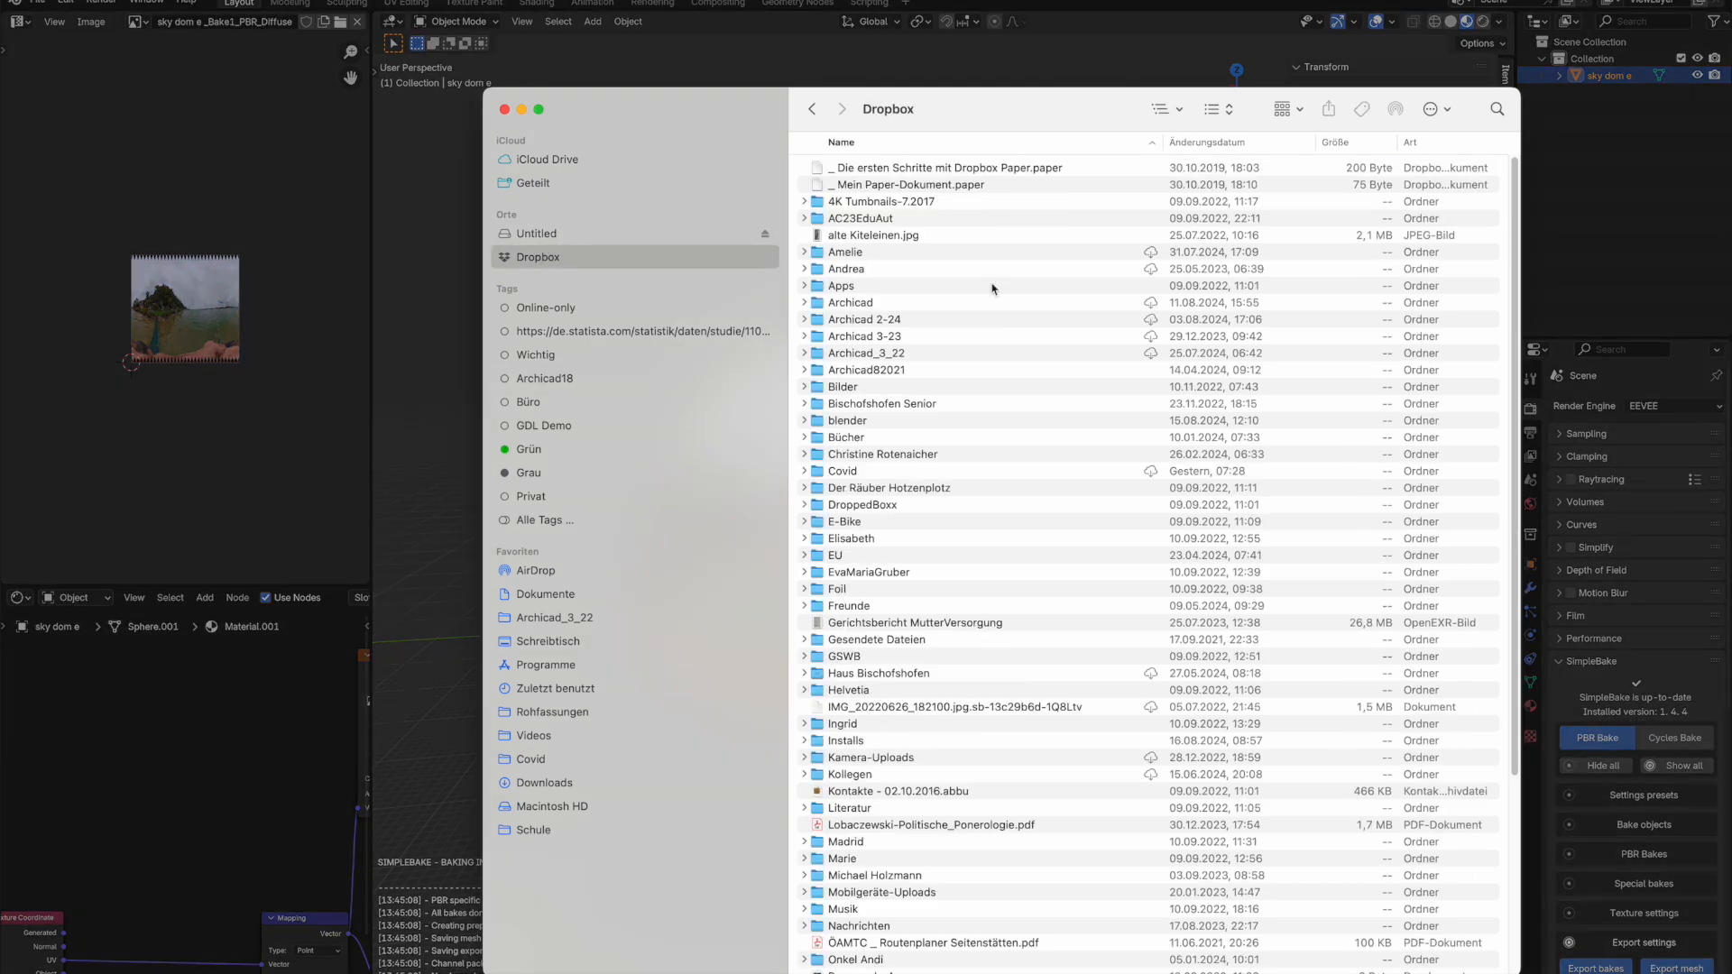
double_click(848, 422)
double_click(861, 220)
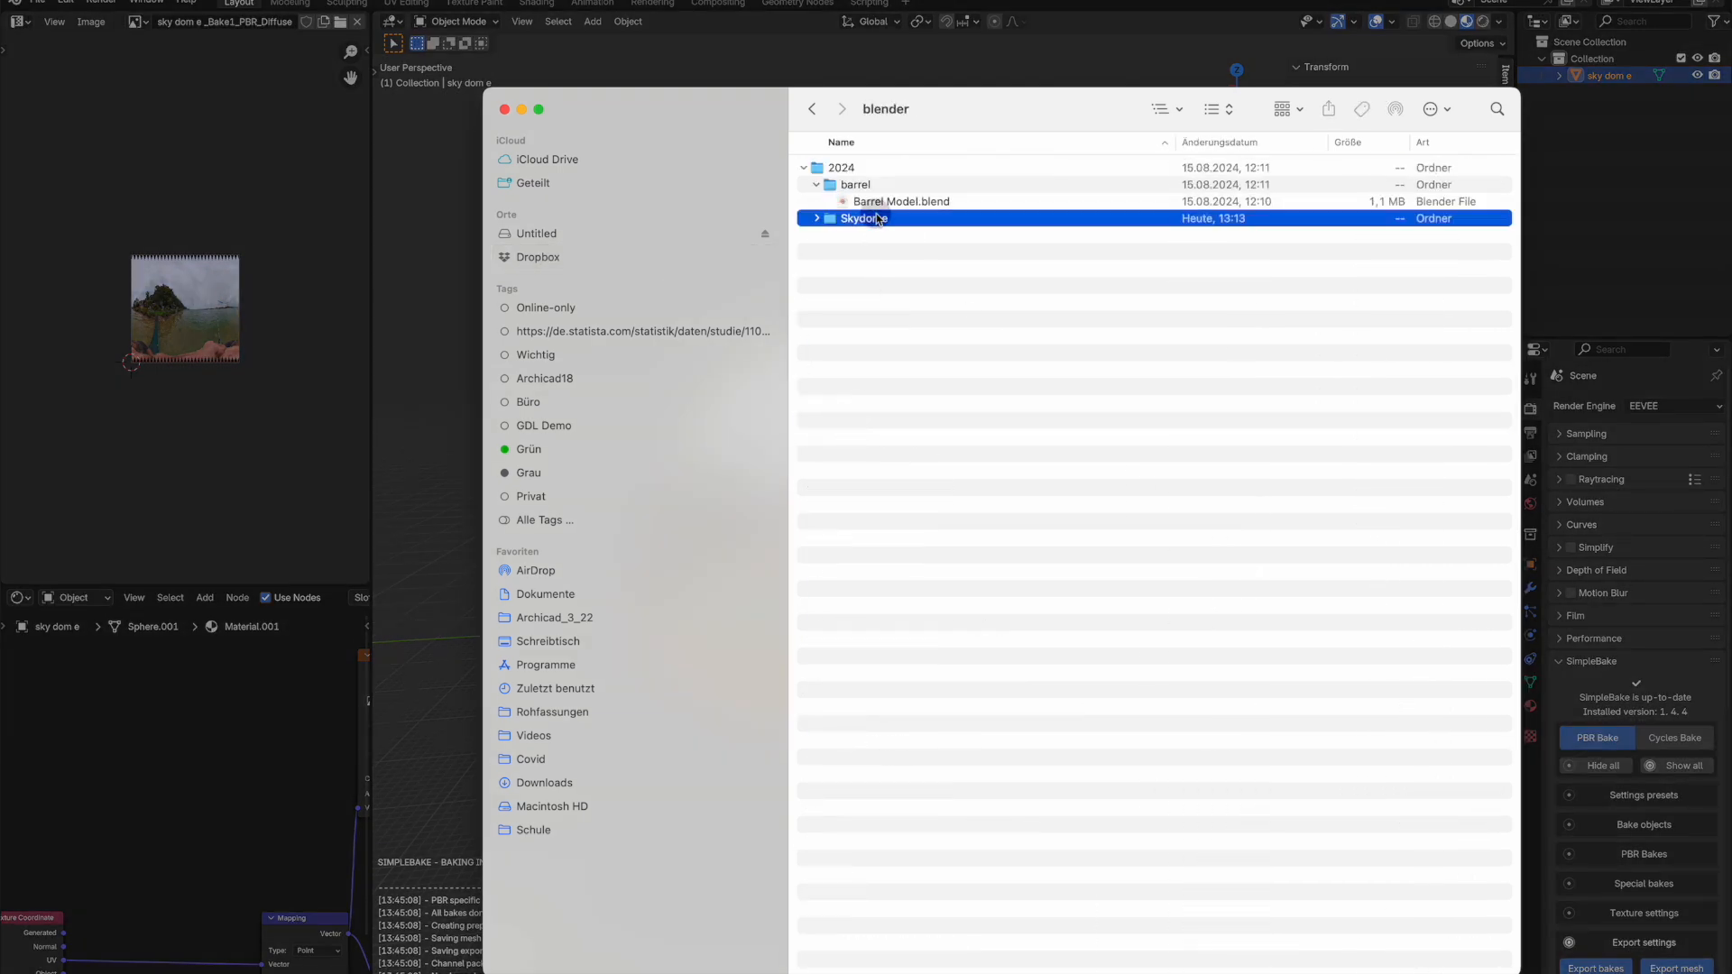
double_click(866, 168)
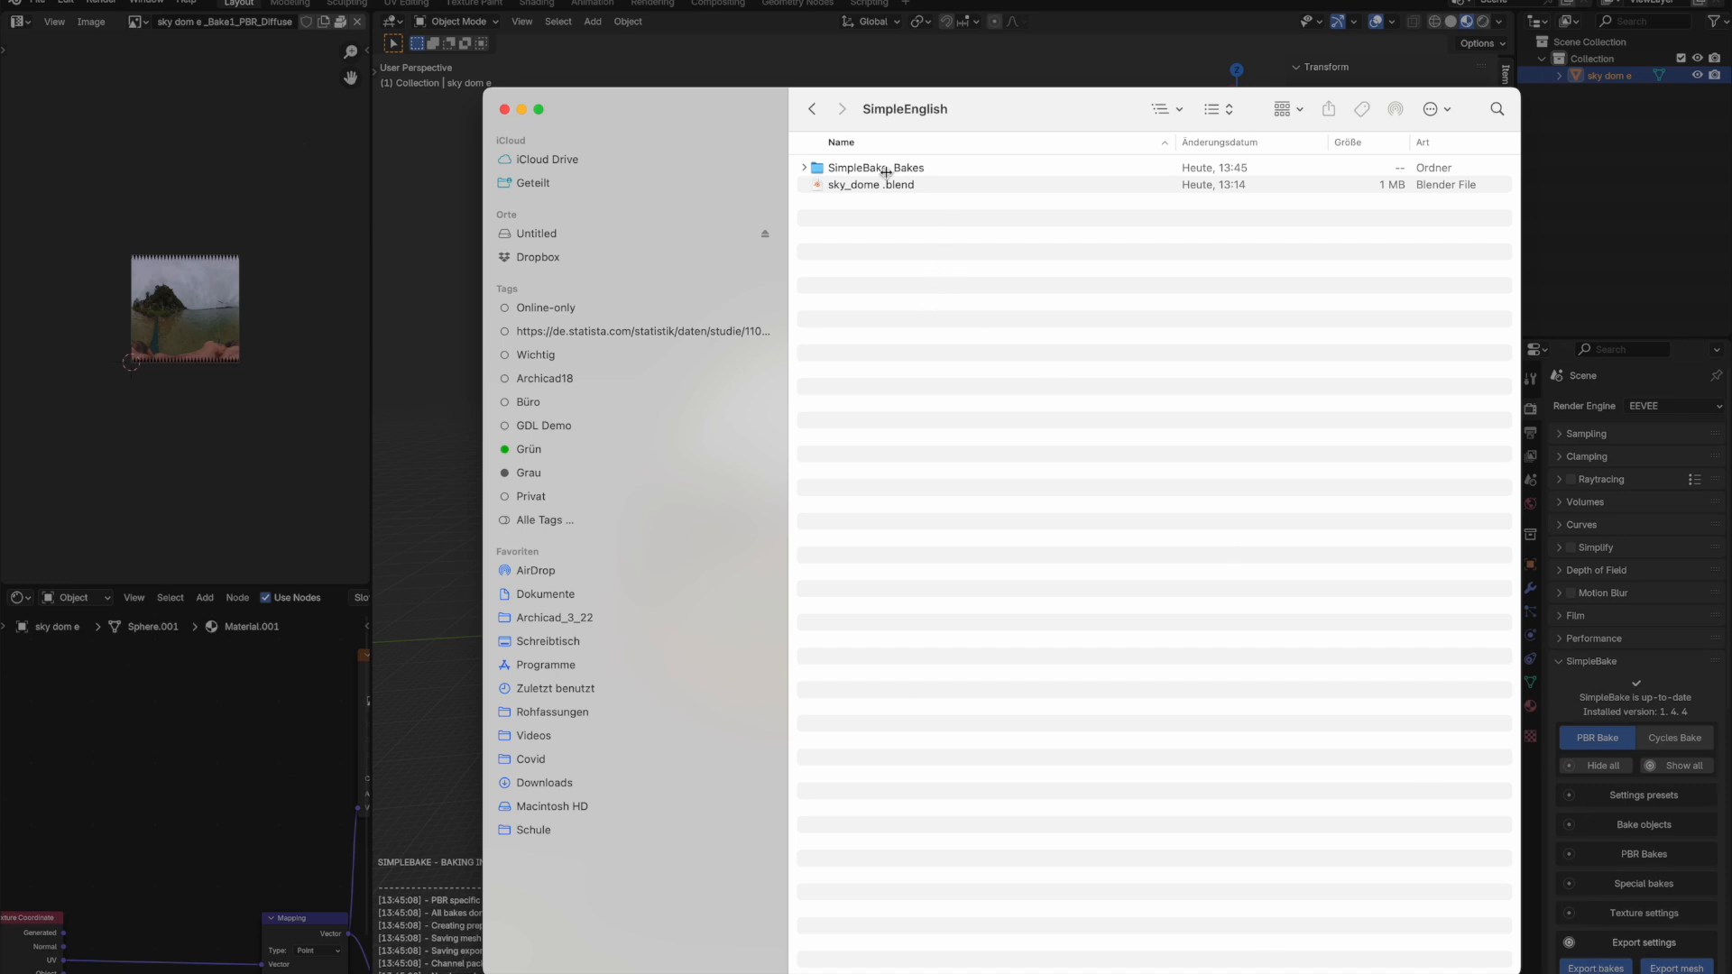
click(804, 168)
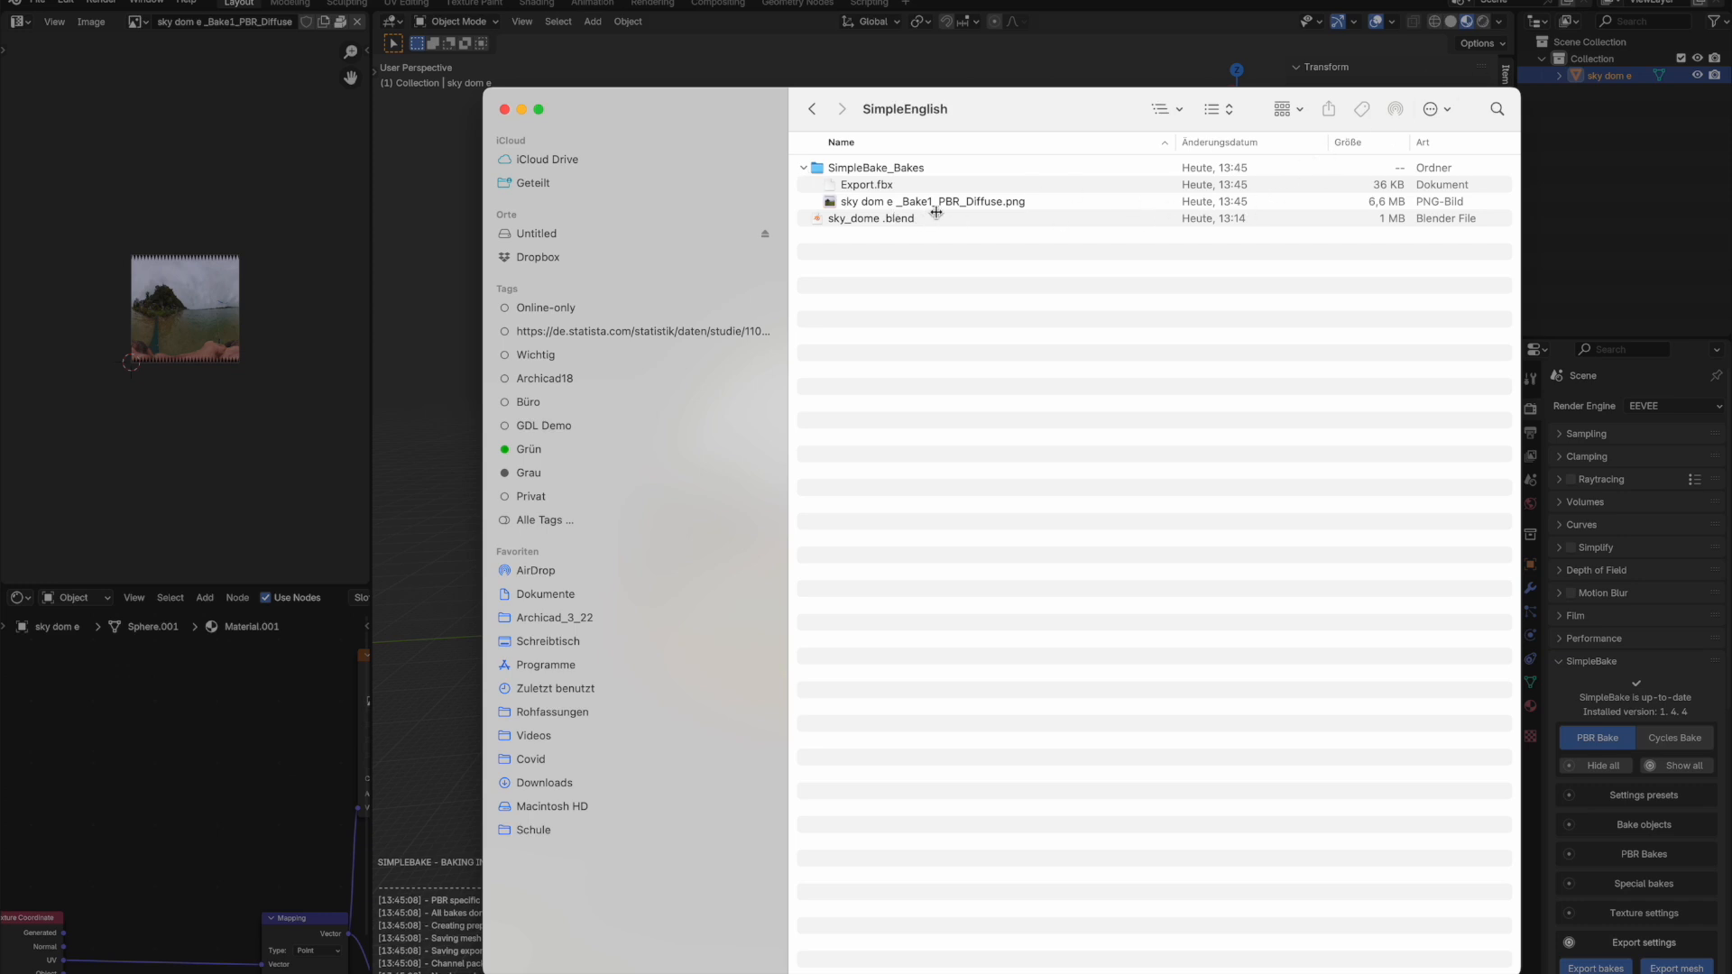
Preview the baked PBR_Diffuse PNG and select Export.fbx
click(893, 202)
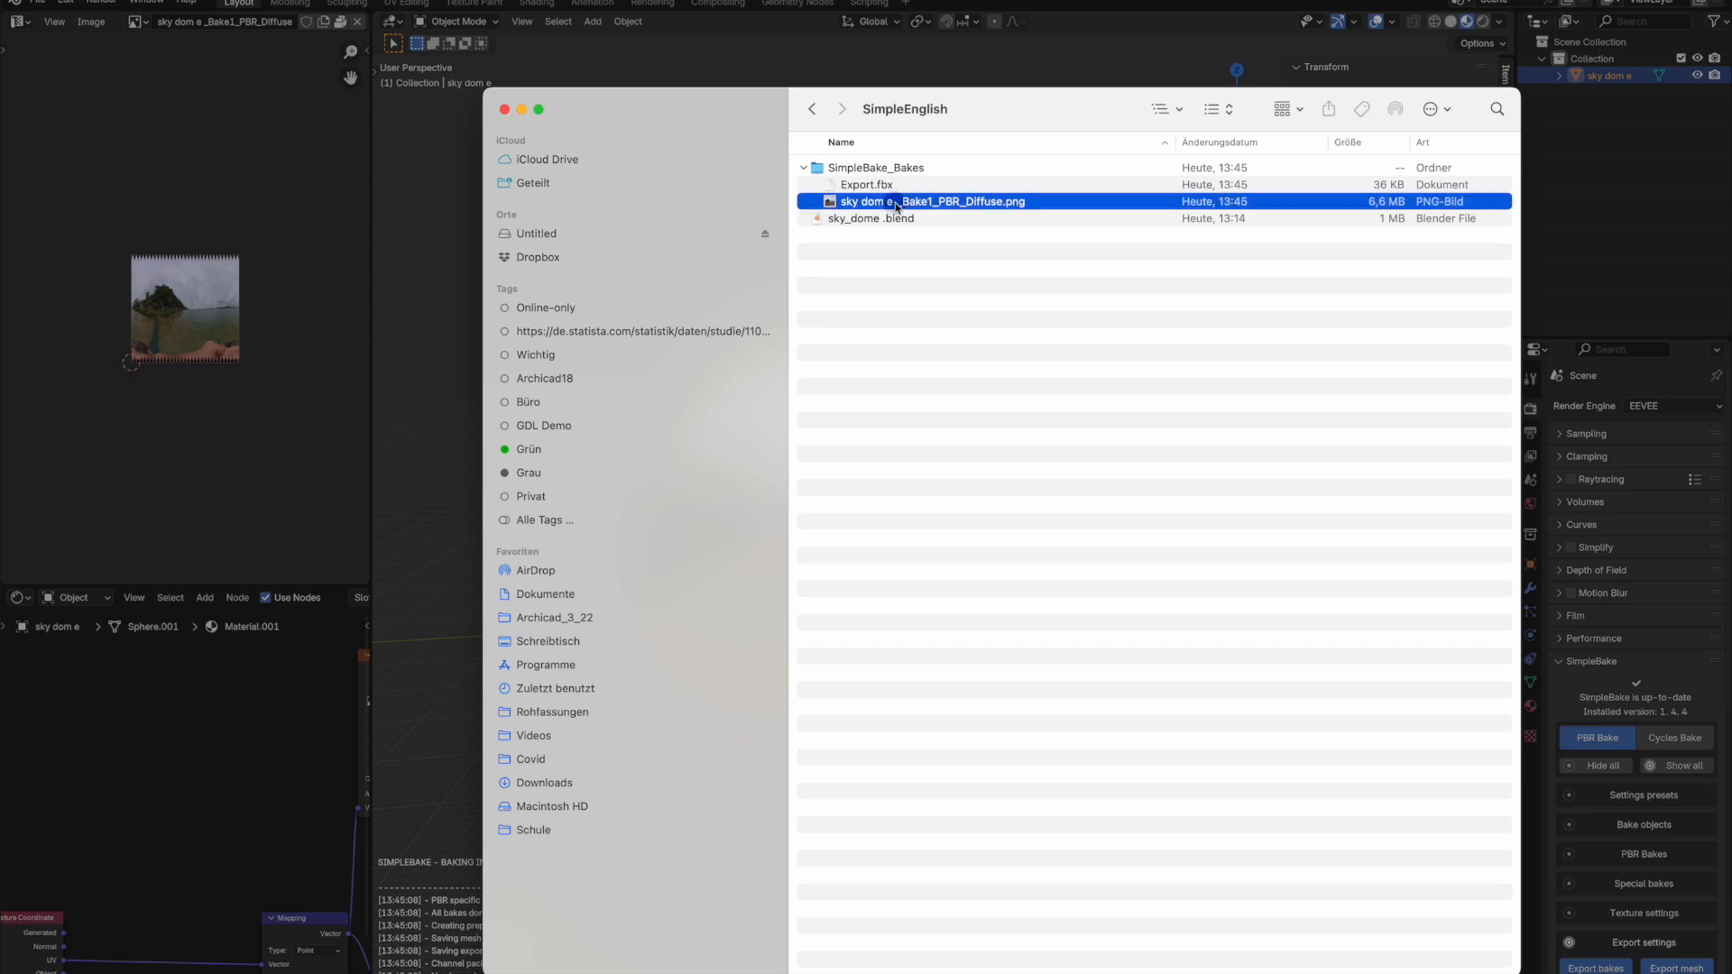
key(space)
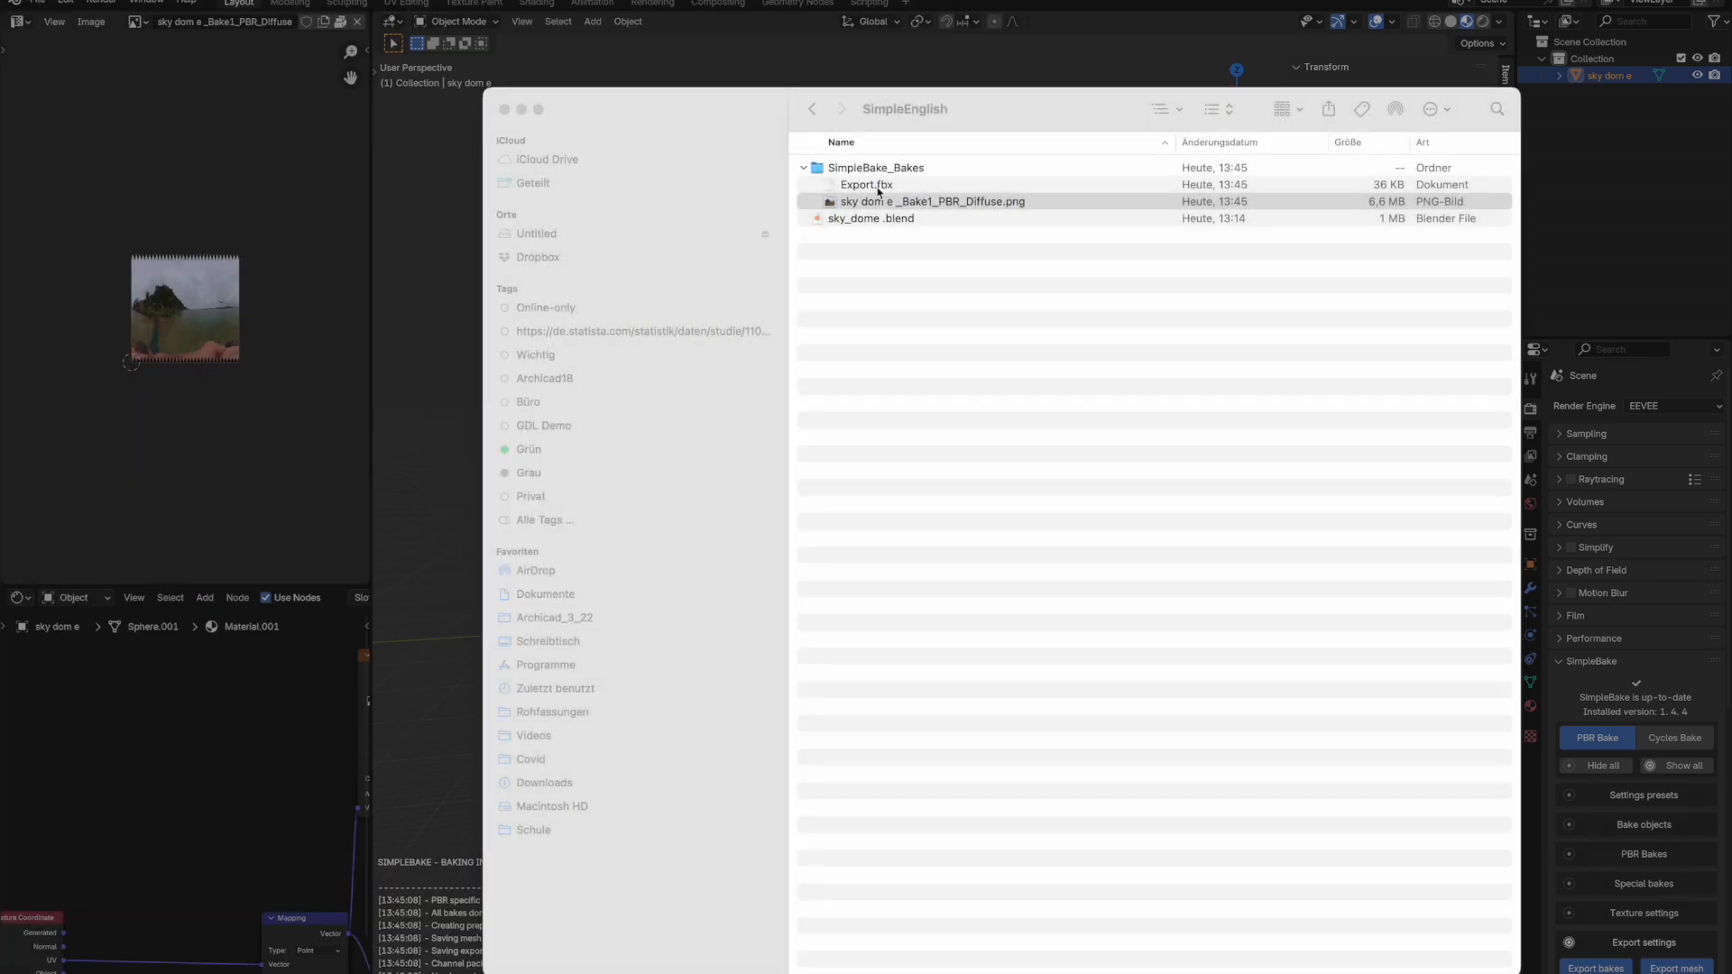
click(869, 185)
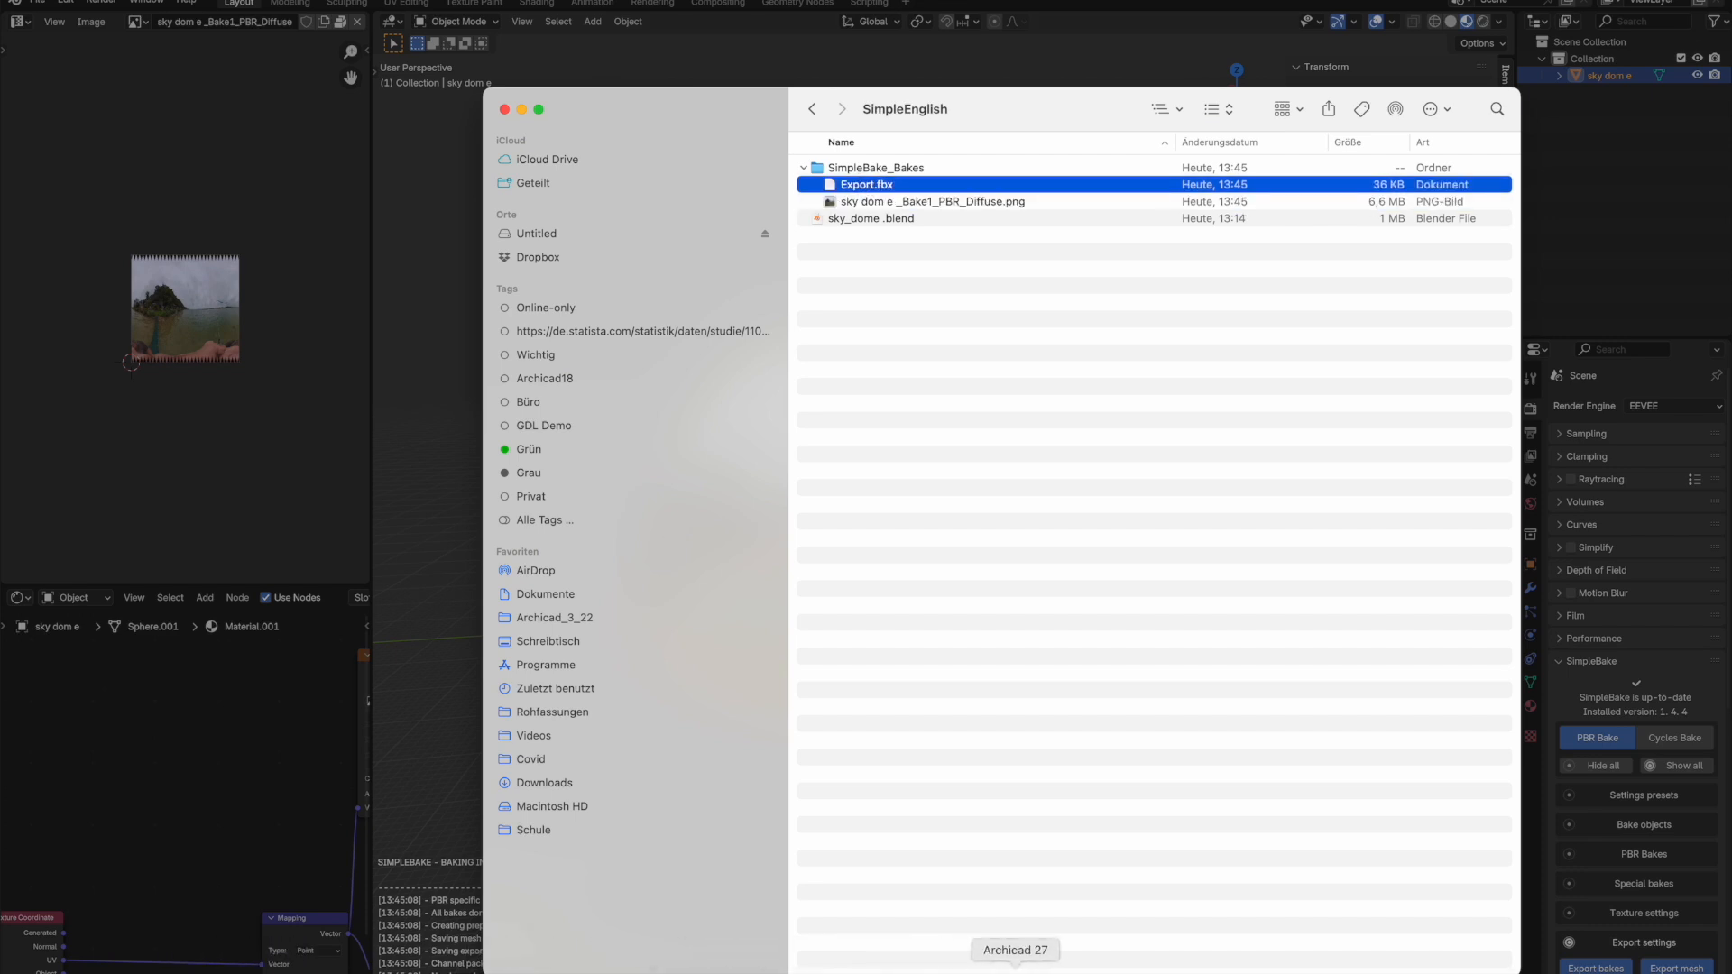
Switch to Archicad and delete the existing sky dome object from the 0. EG floor plan
click(1005, 967)
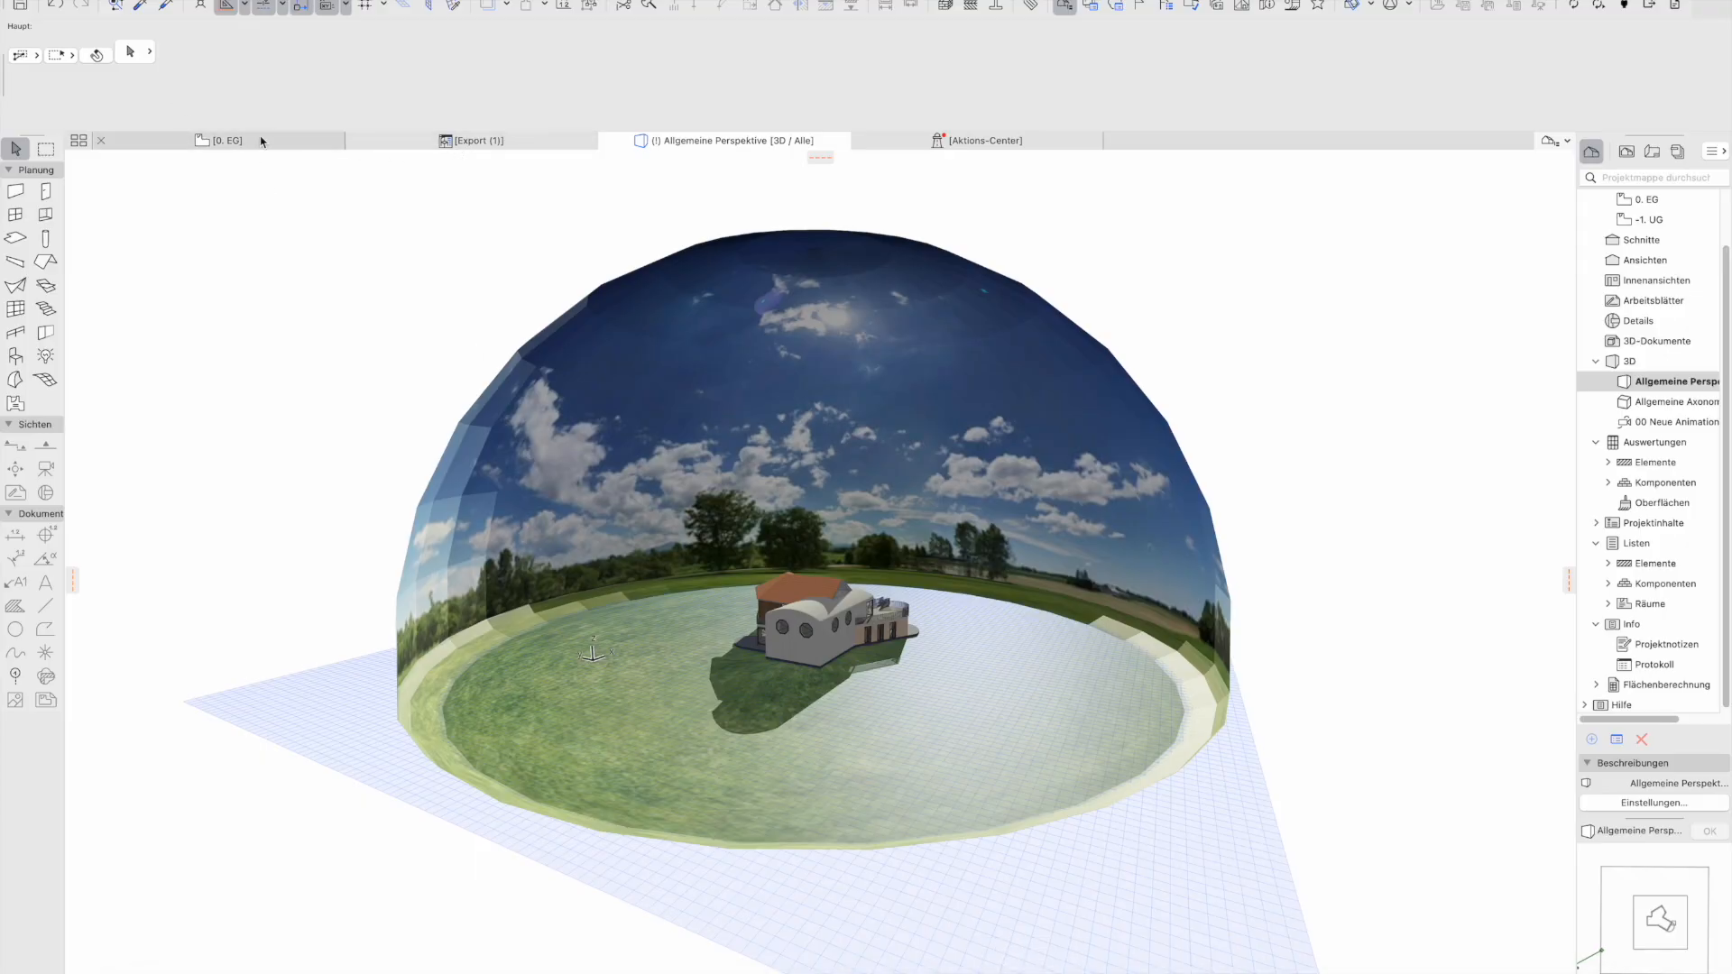
click(221, 140)
click(766, 374)
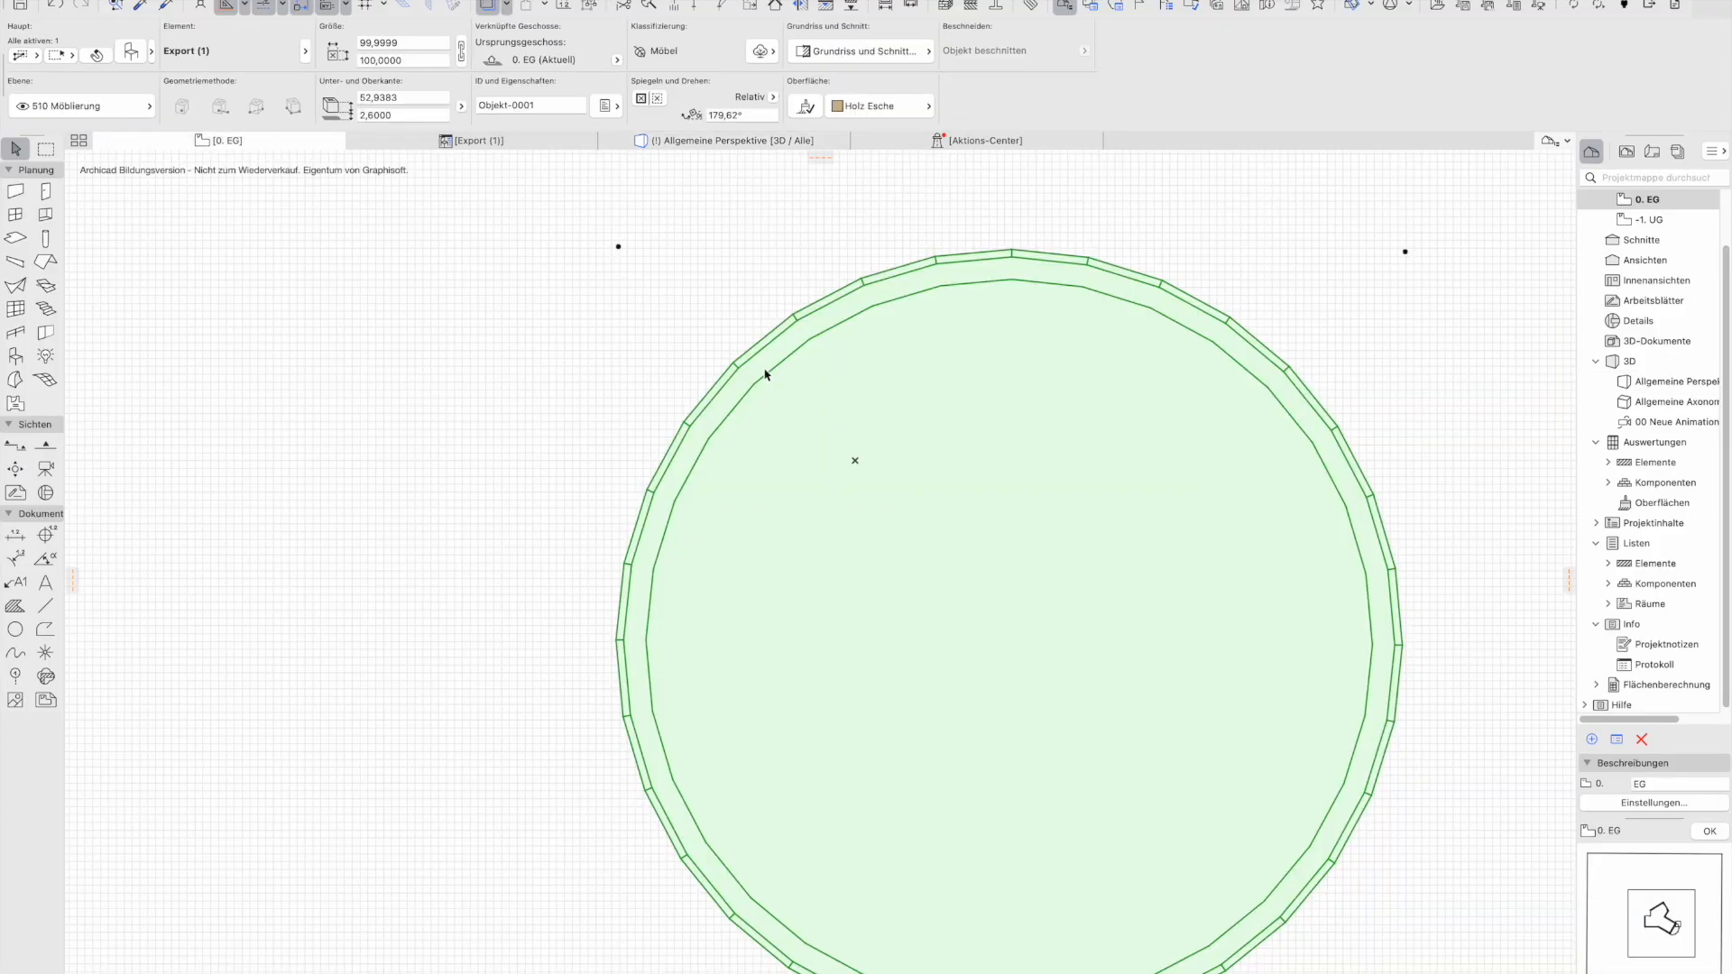
key(Delete)
Select the building and its site, inspect them in the 3D perspective, and return to the 0. EG floor plan
drag(779, 406, 1386, 911)
key(F5)
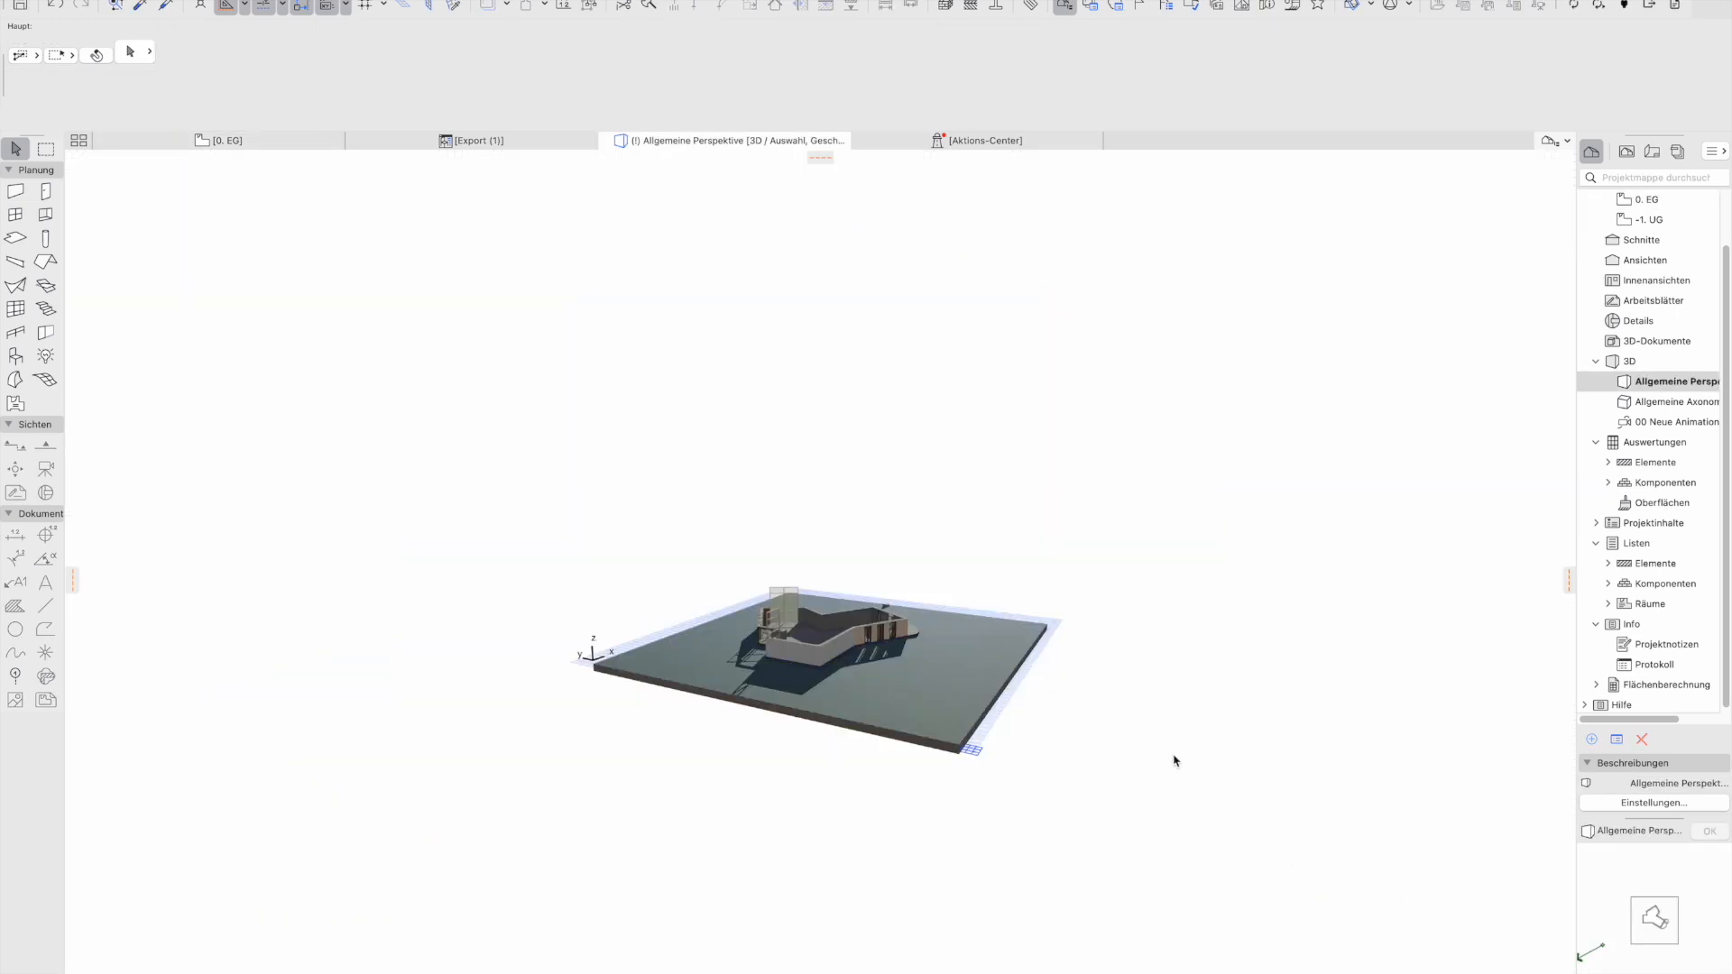
shift+middle_drag(1172, 712, 629, 594)
drag(529, 554, 271, 255)
click(267, 141)
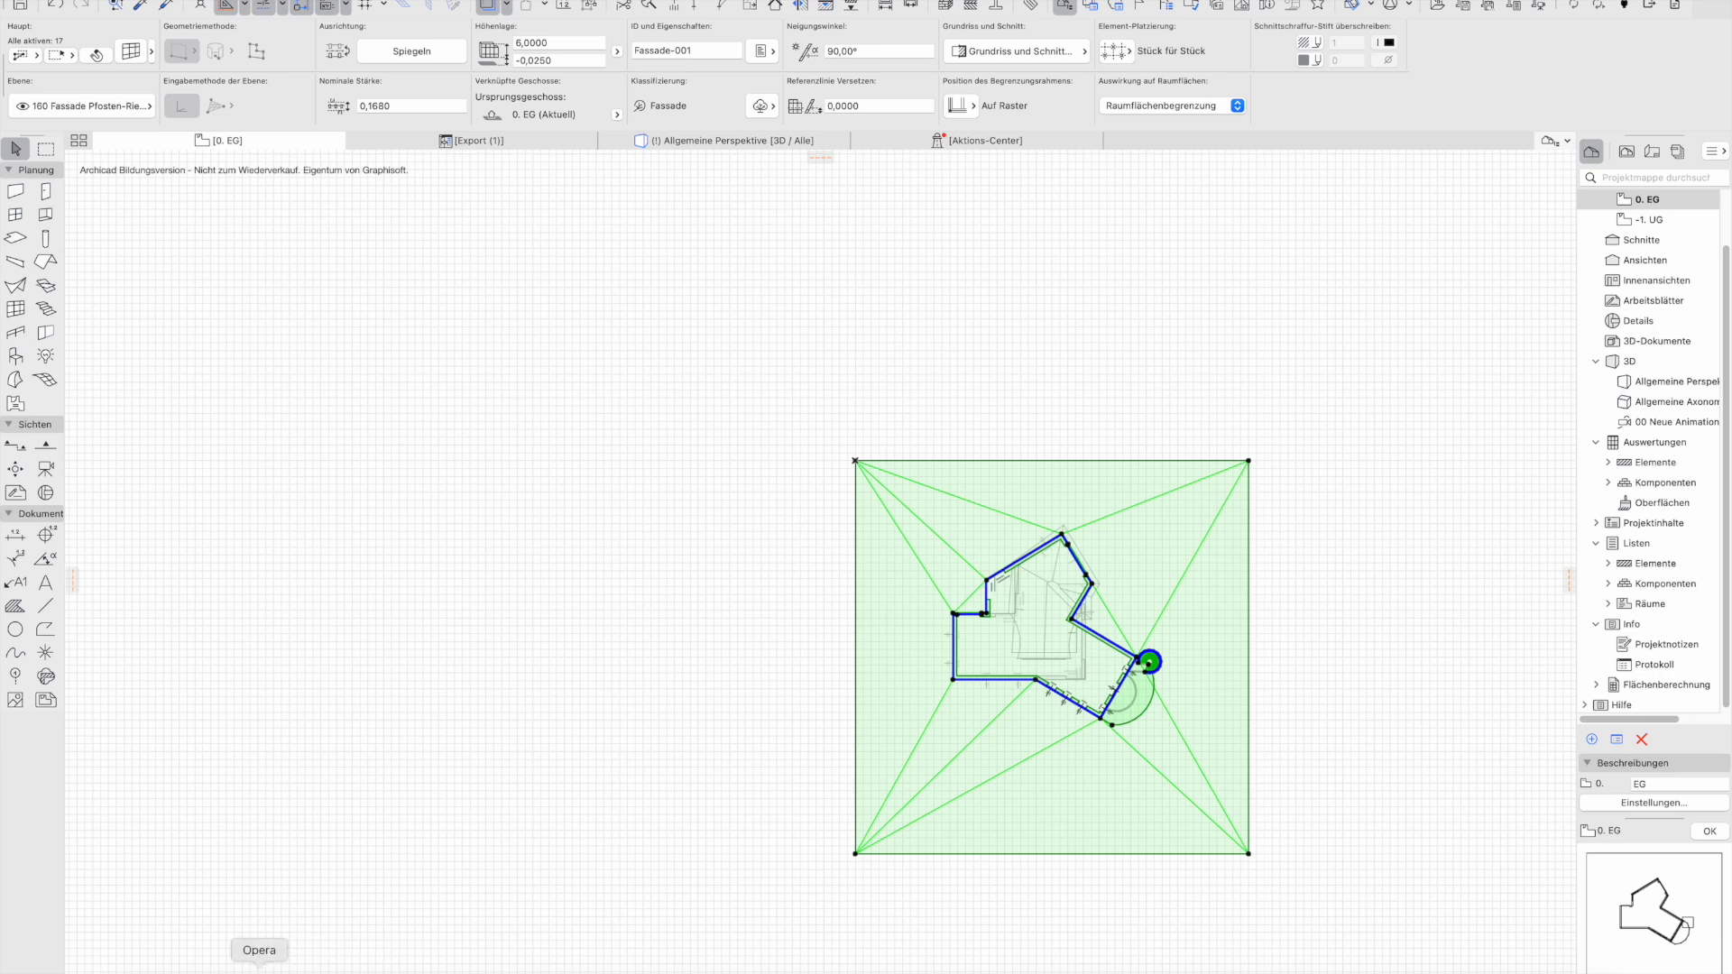
Import Export.fbx from Finder into the floor plan beside the building, with textures in the embedded library, and select the placed dome
click(175, 967)
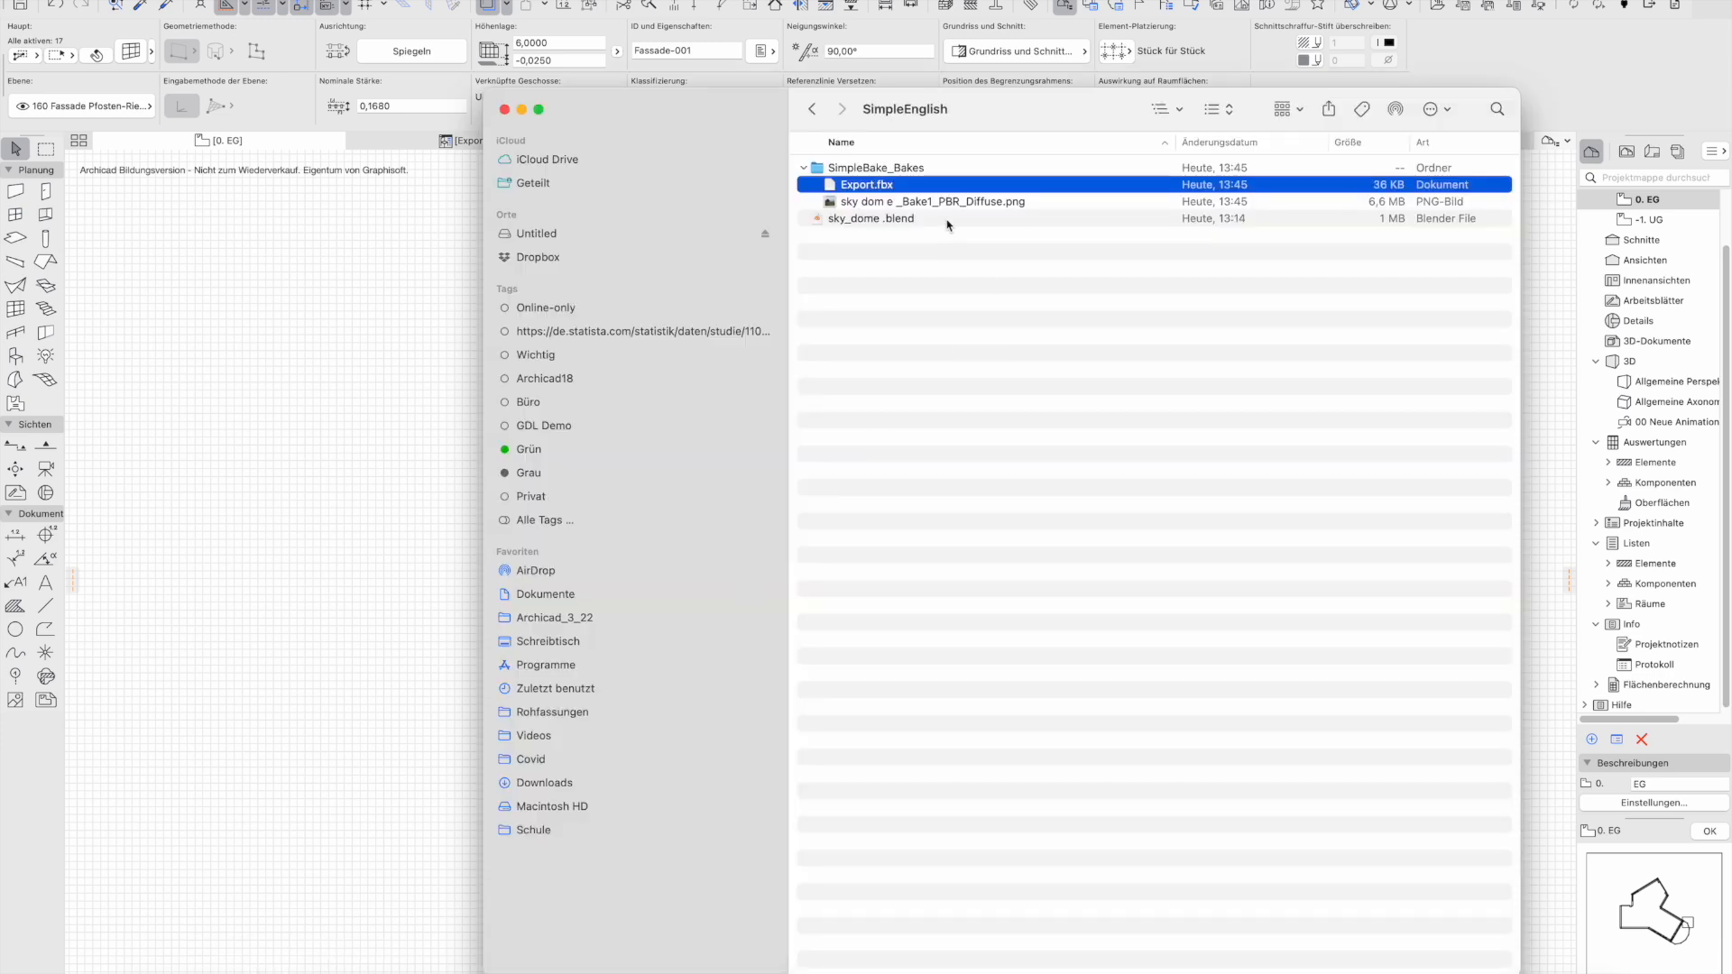
drag(859, 193, 285, 479)
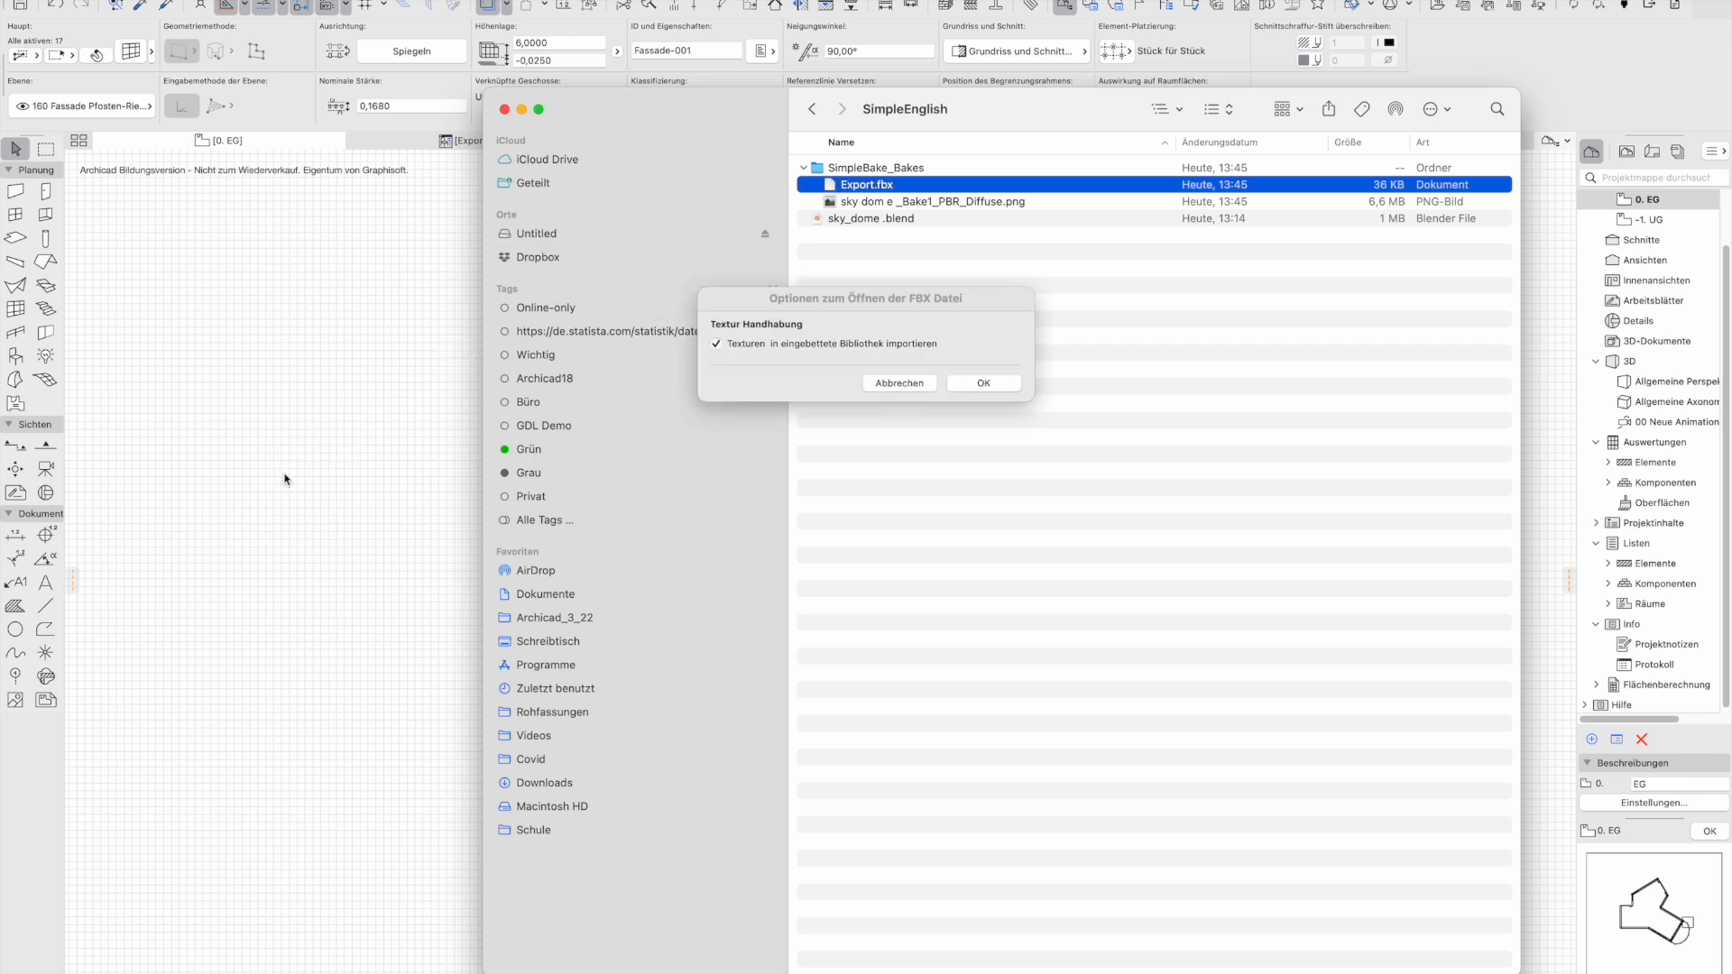
click(983, 384)
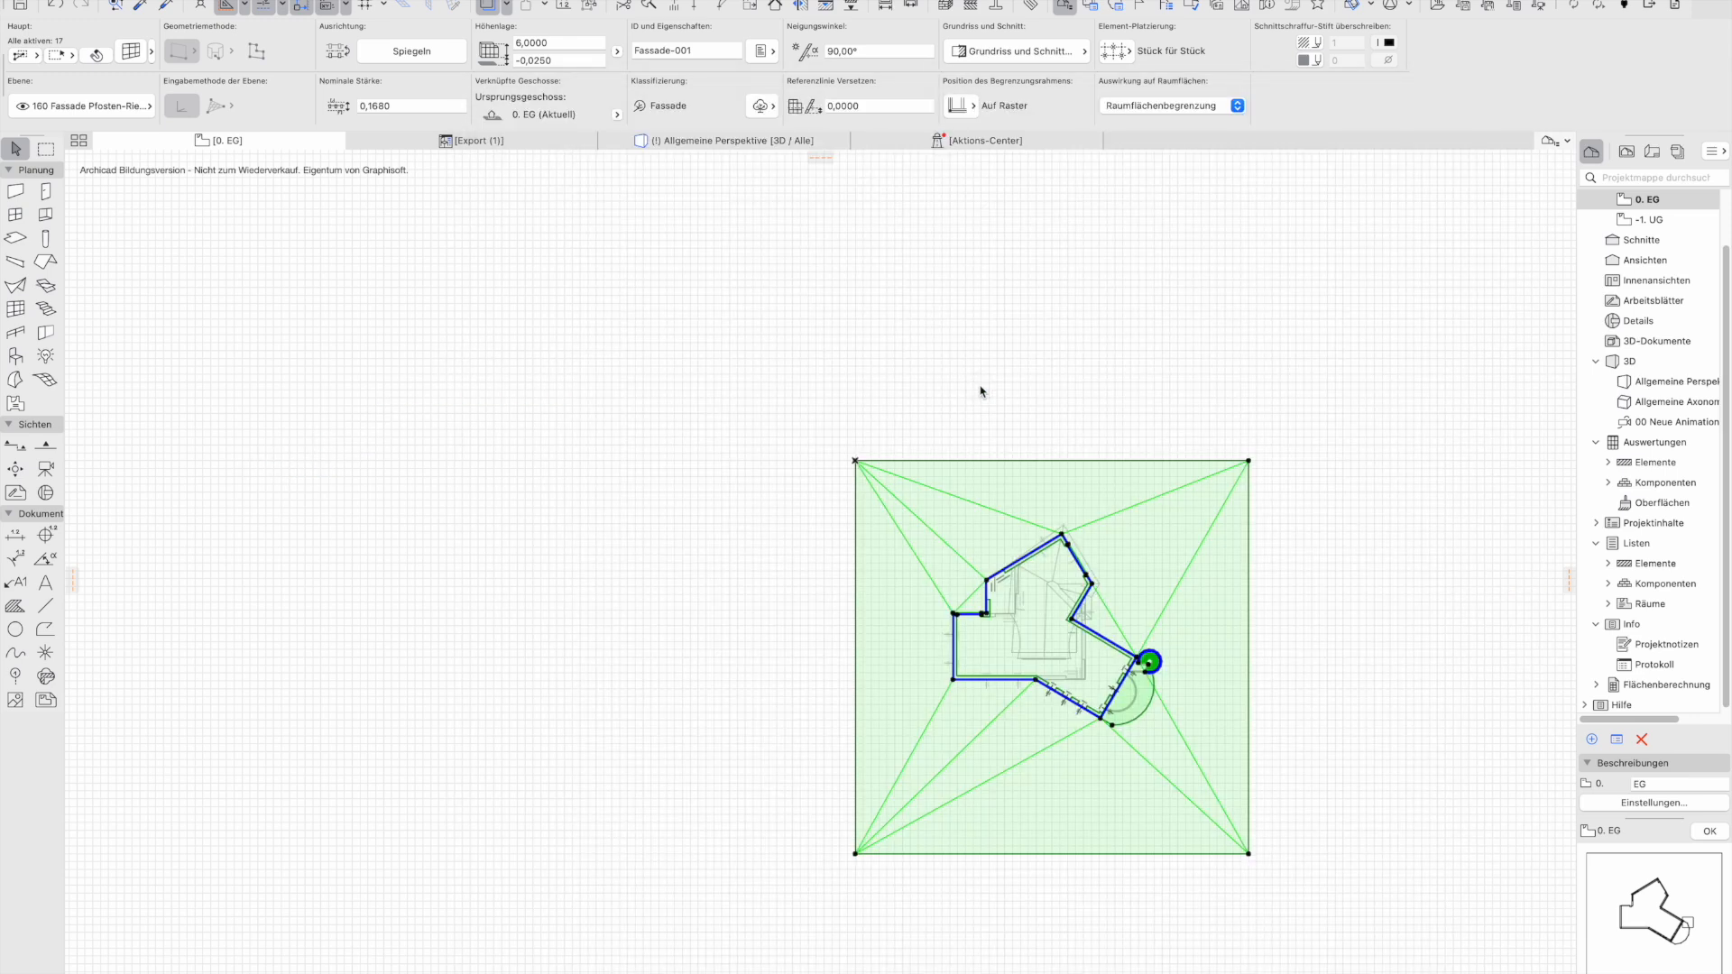
click(484, 503)
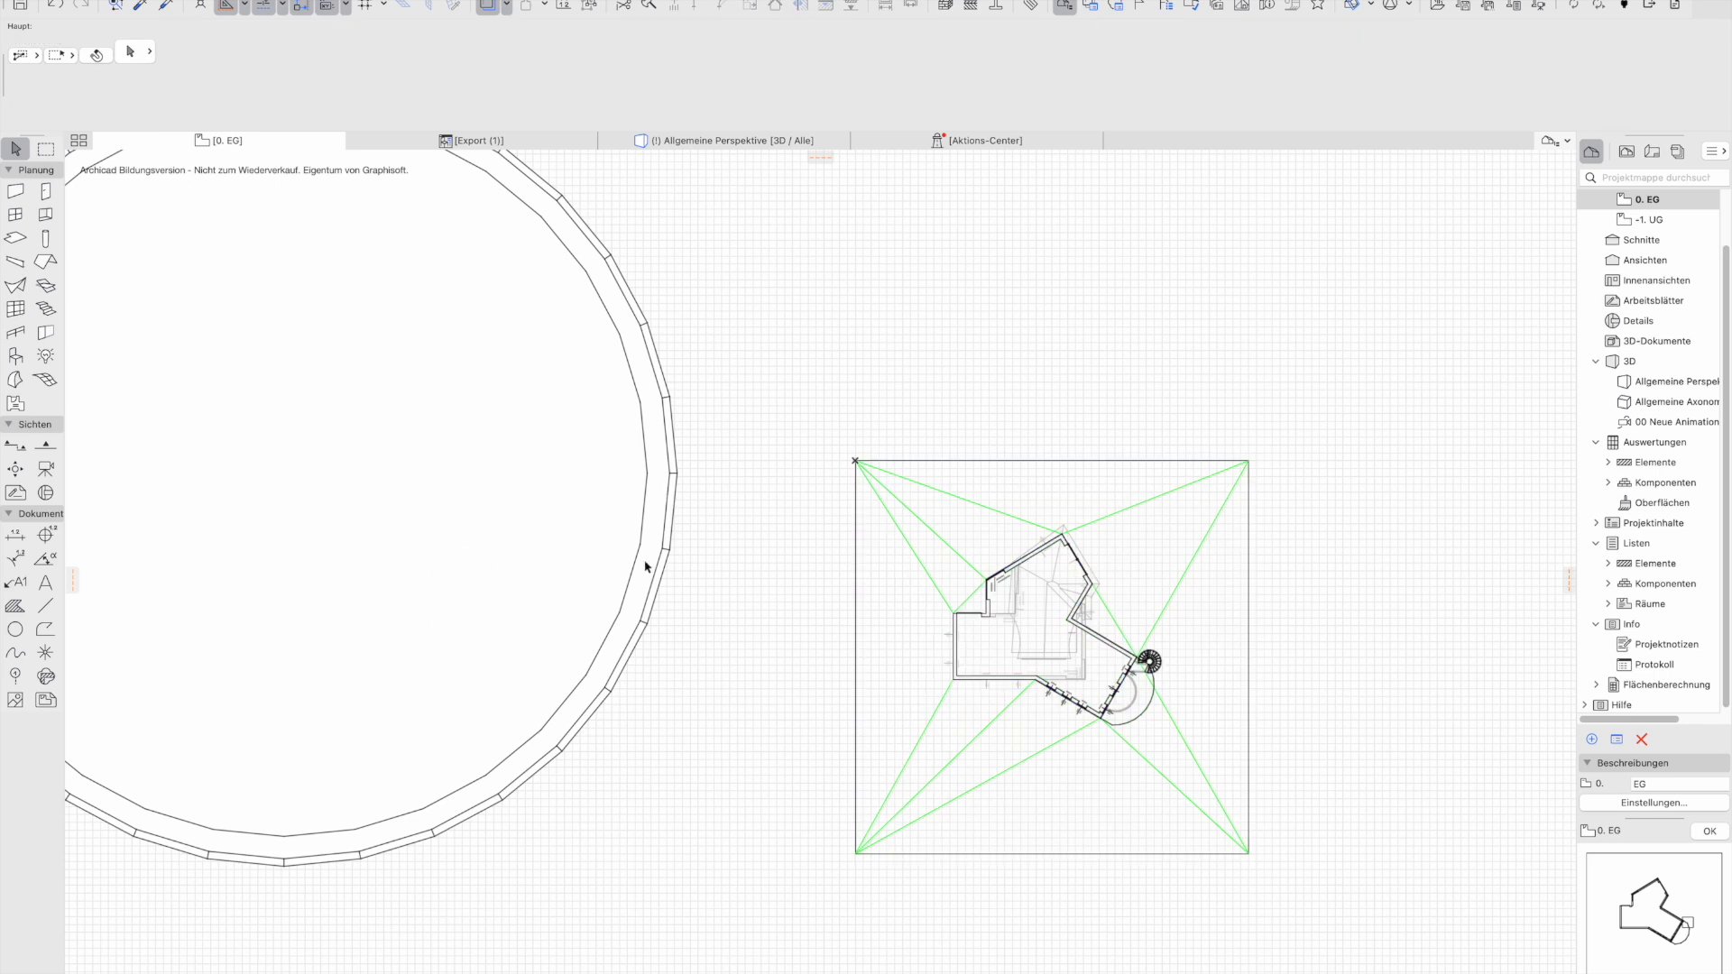
click(570, 764)
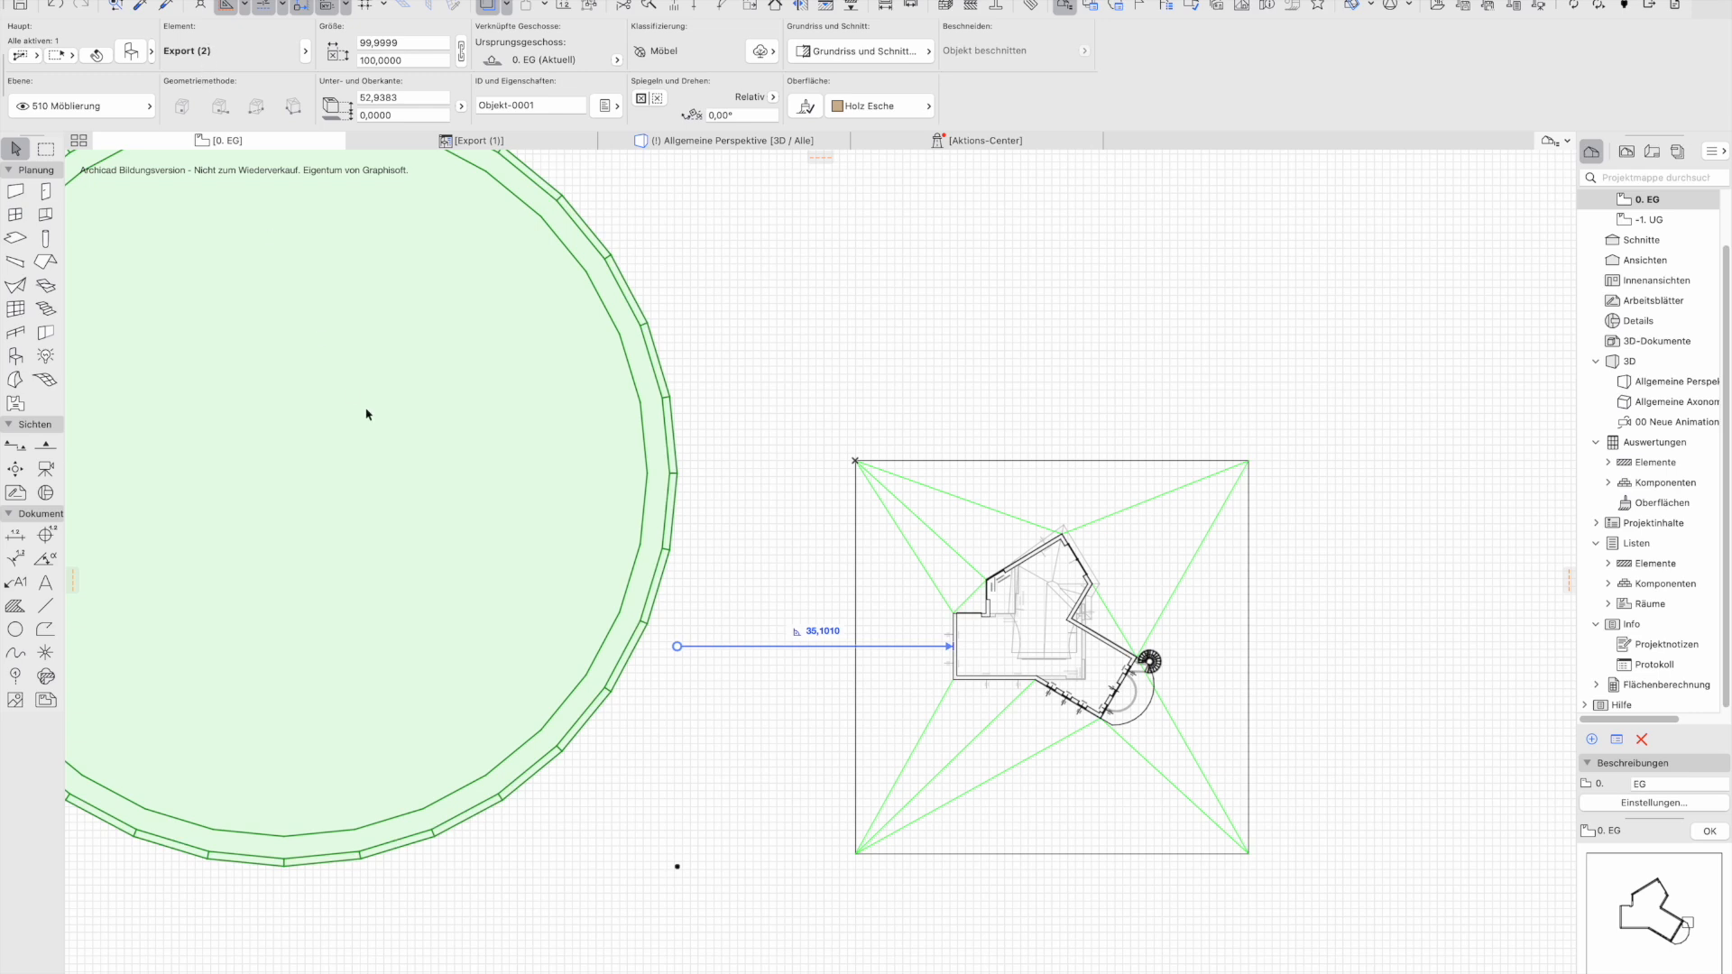
Move the placed dome so it is centred over the building and check it in the 3D perspective
key(super+d)
click(270, 475)
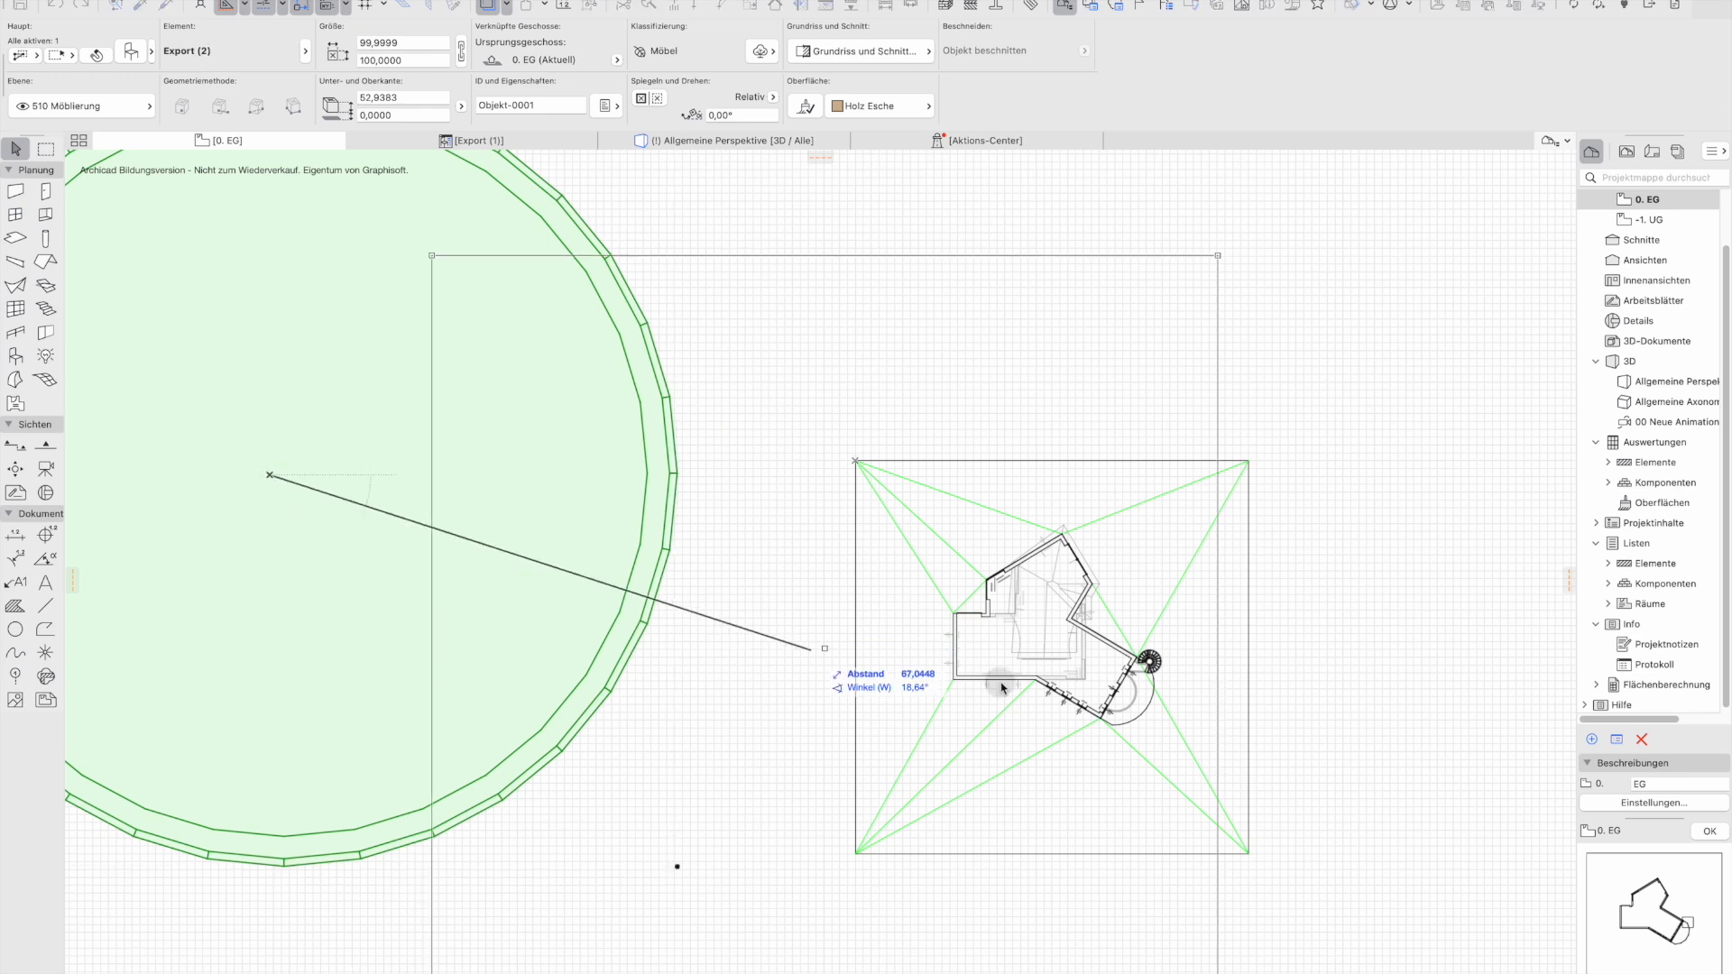
click(1052, 642)
click(1431, 343)
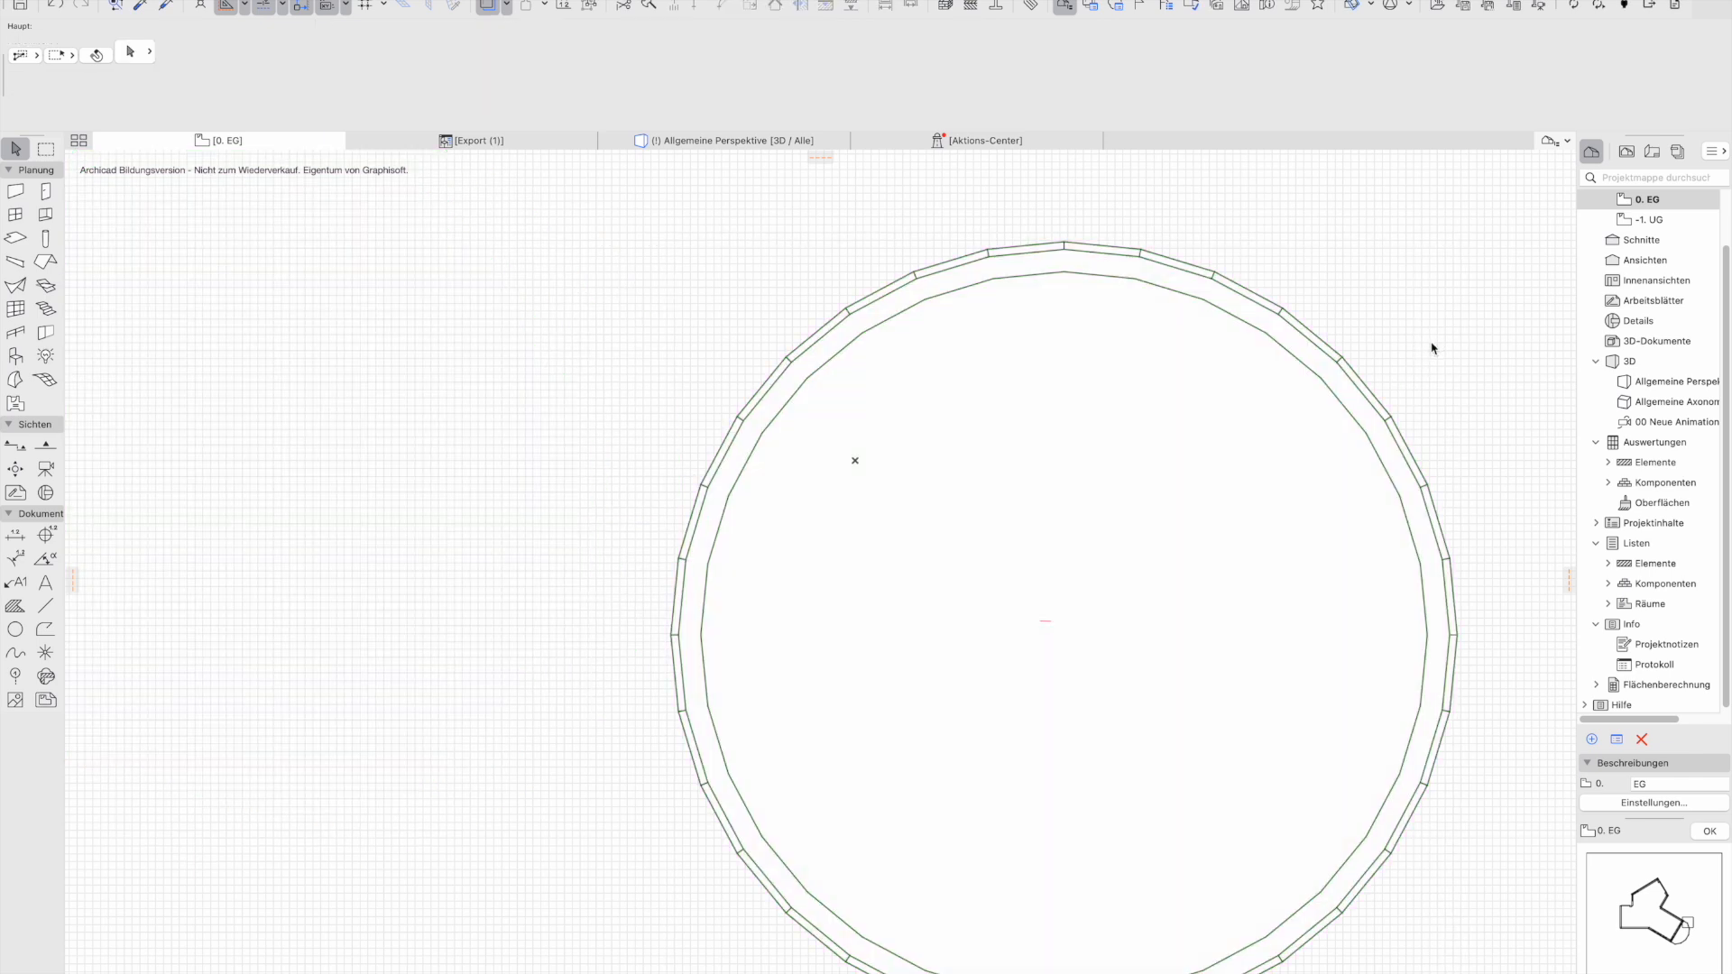
key(F3)
mouse_move(1301, 652)
shift+middle_down()
mouse_move(1257, 600)
mouse_move(493, 597)
mouse_move(1293, 666)
shift+middle_up()
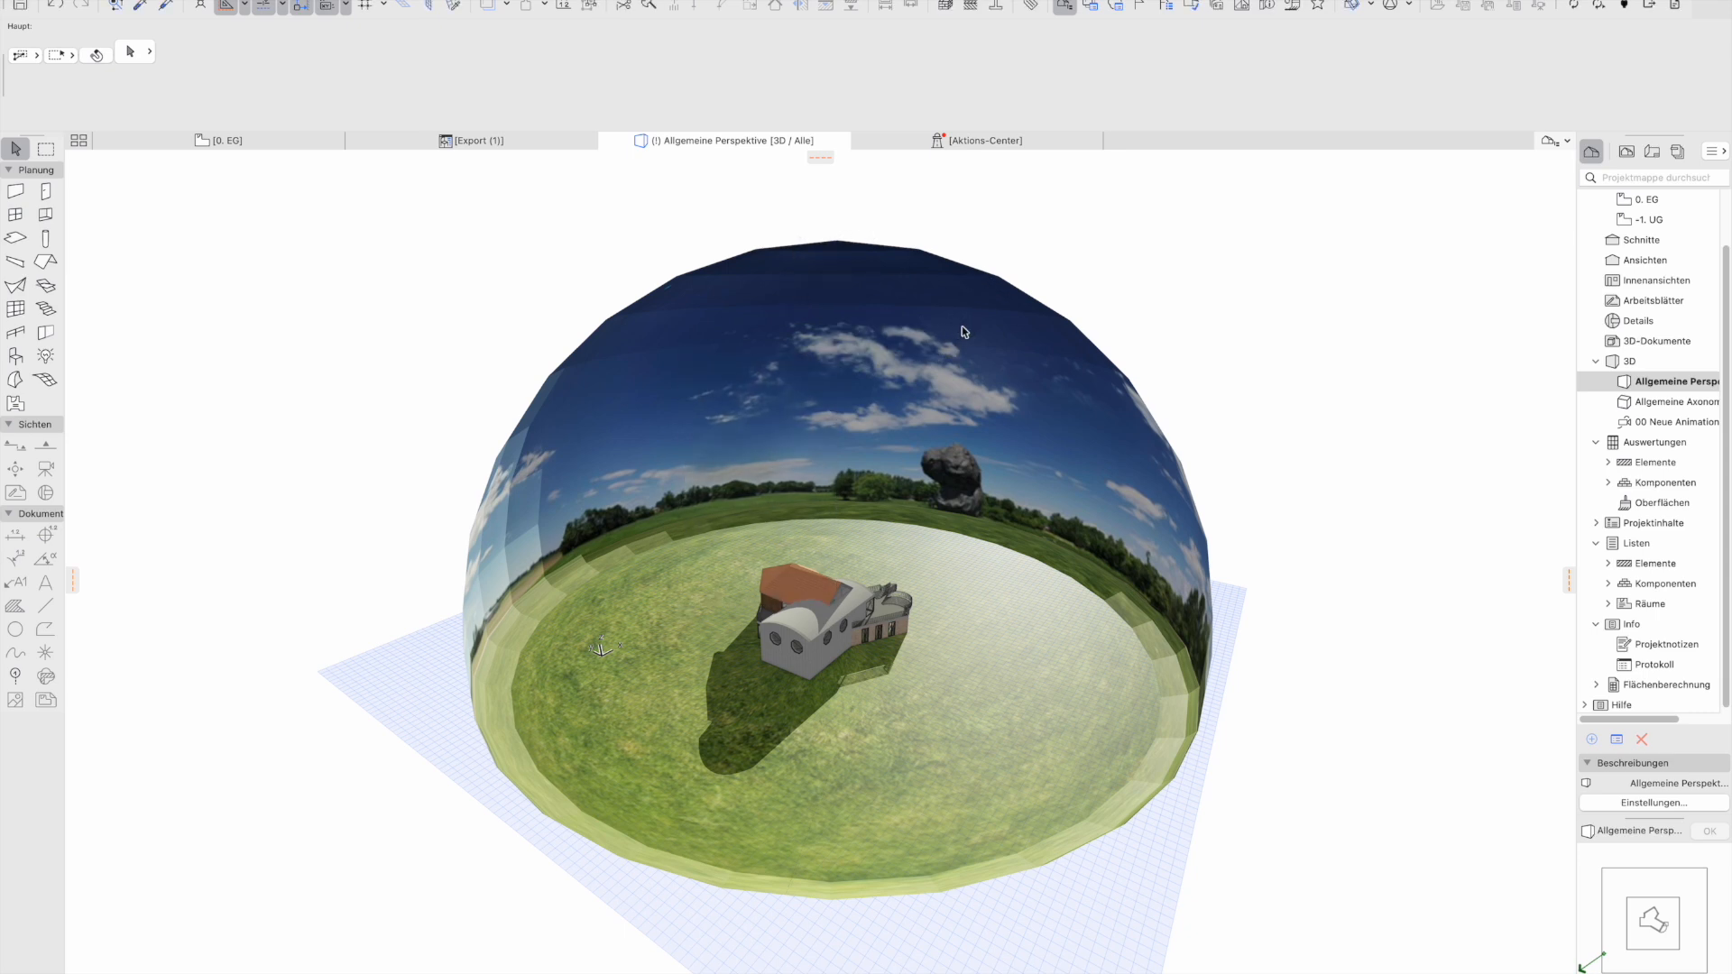
Delete the dome from the 3D model and remove the FBX-Texturen folder from the embedded library
drag(992, 155, 507, 318)
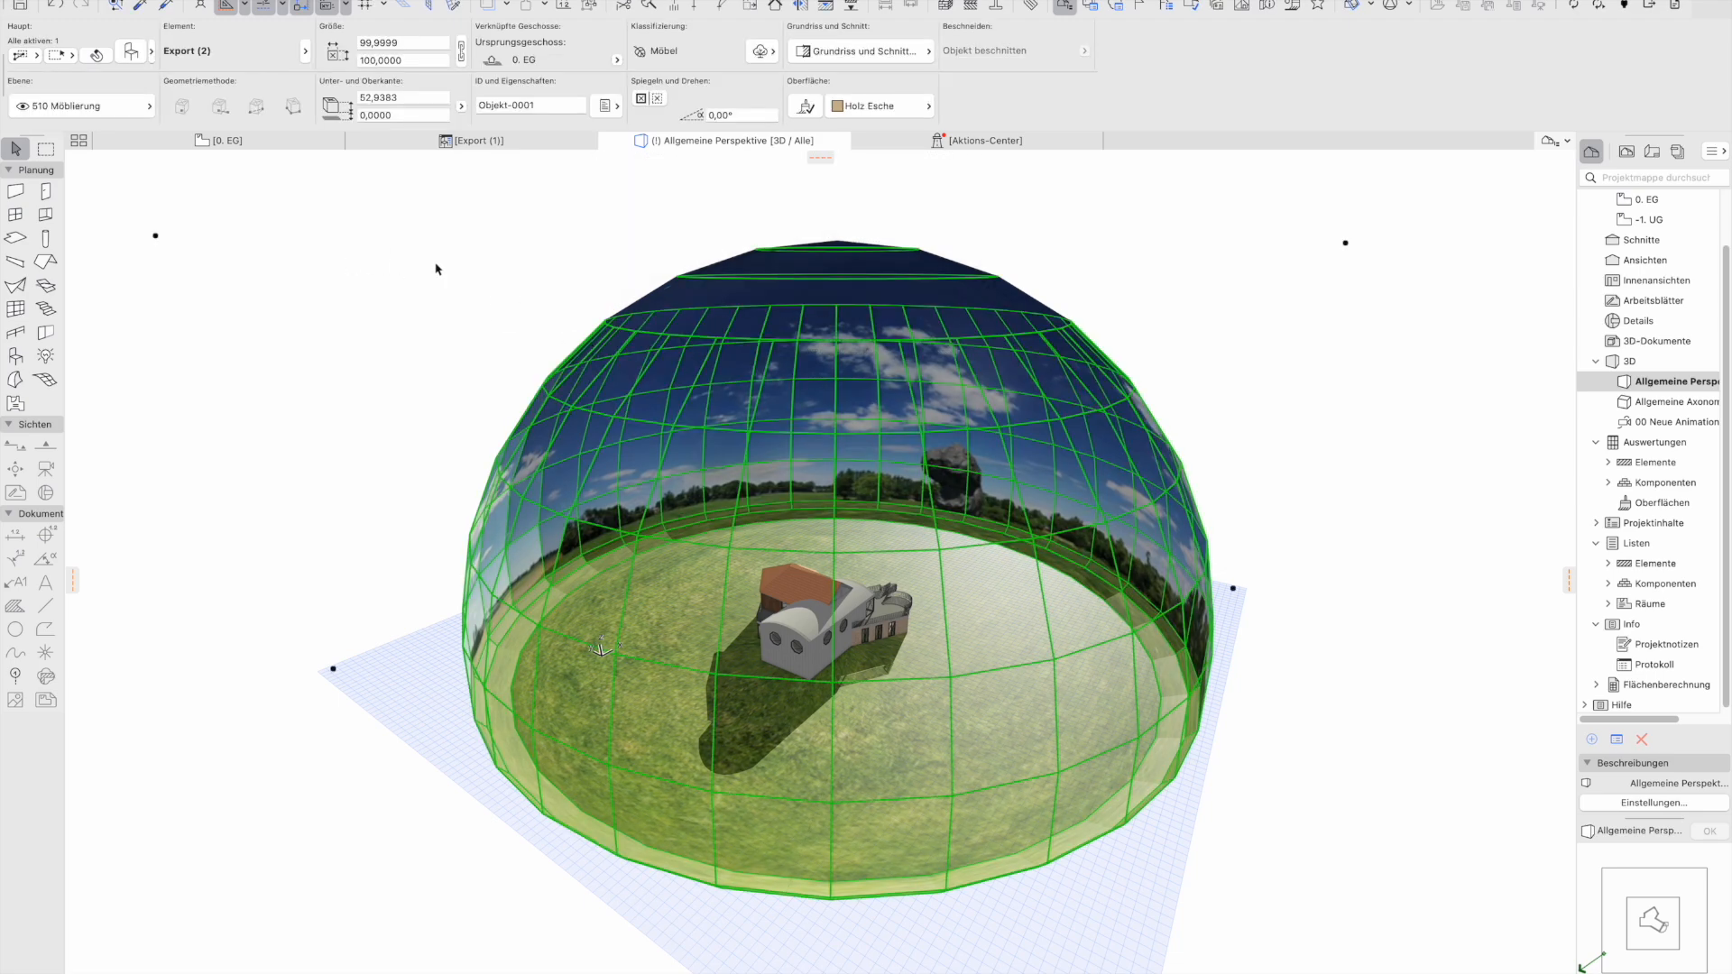
key(Delete)
click(125, 0)
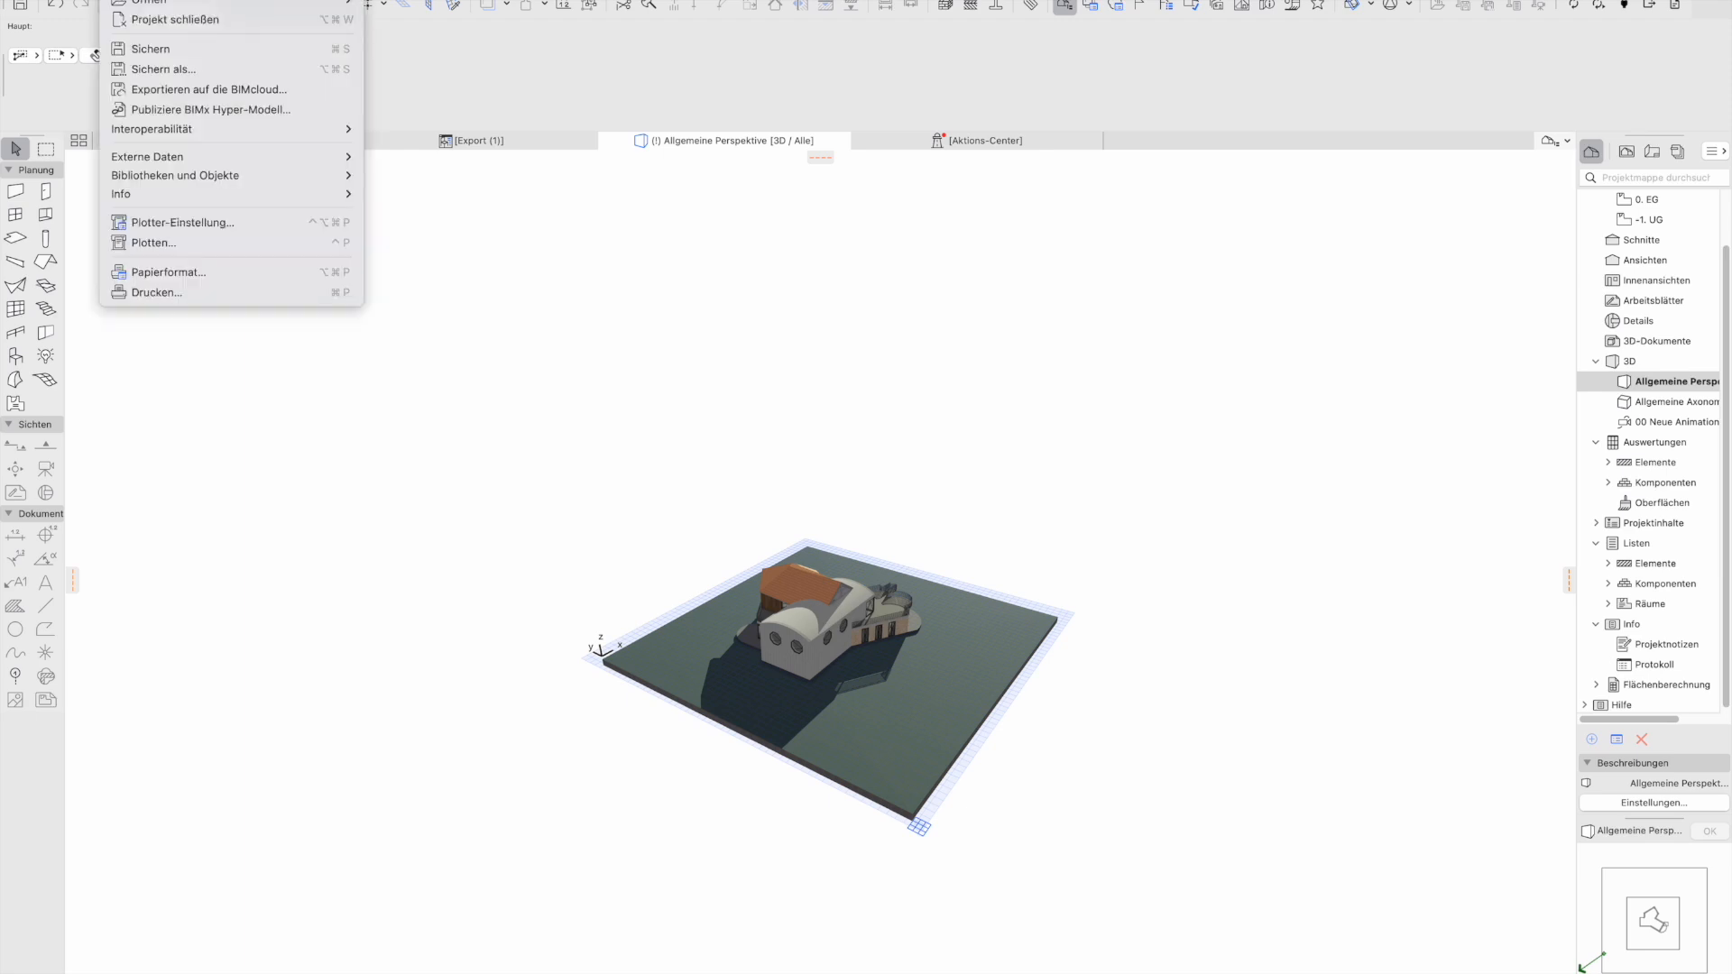
mouse_move(294, 178)
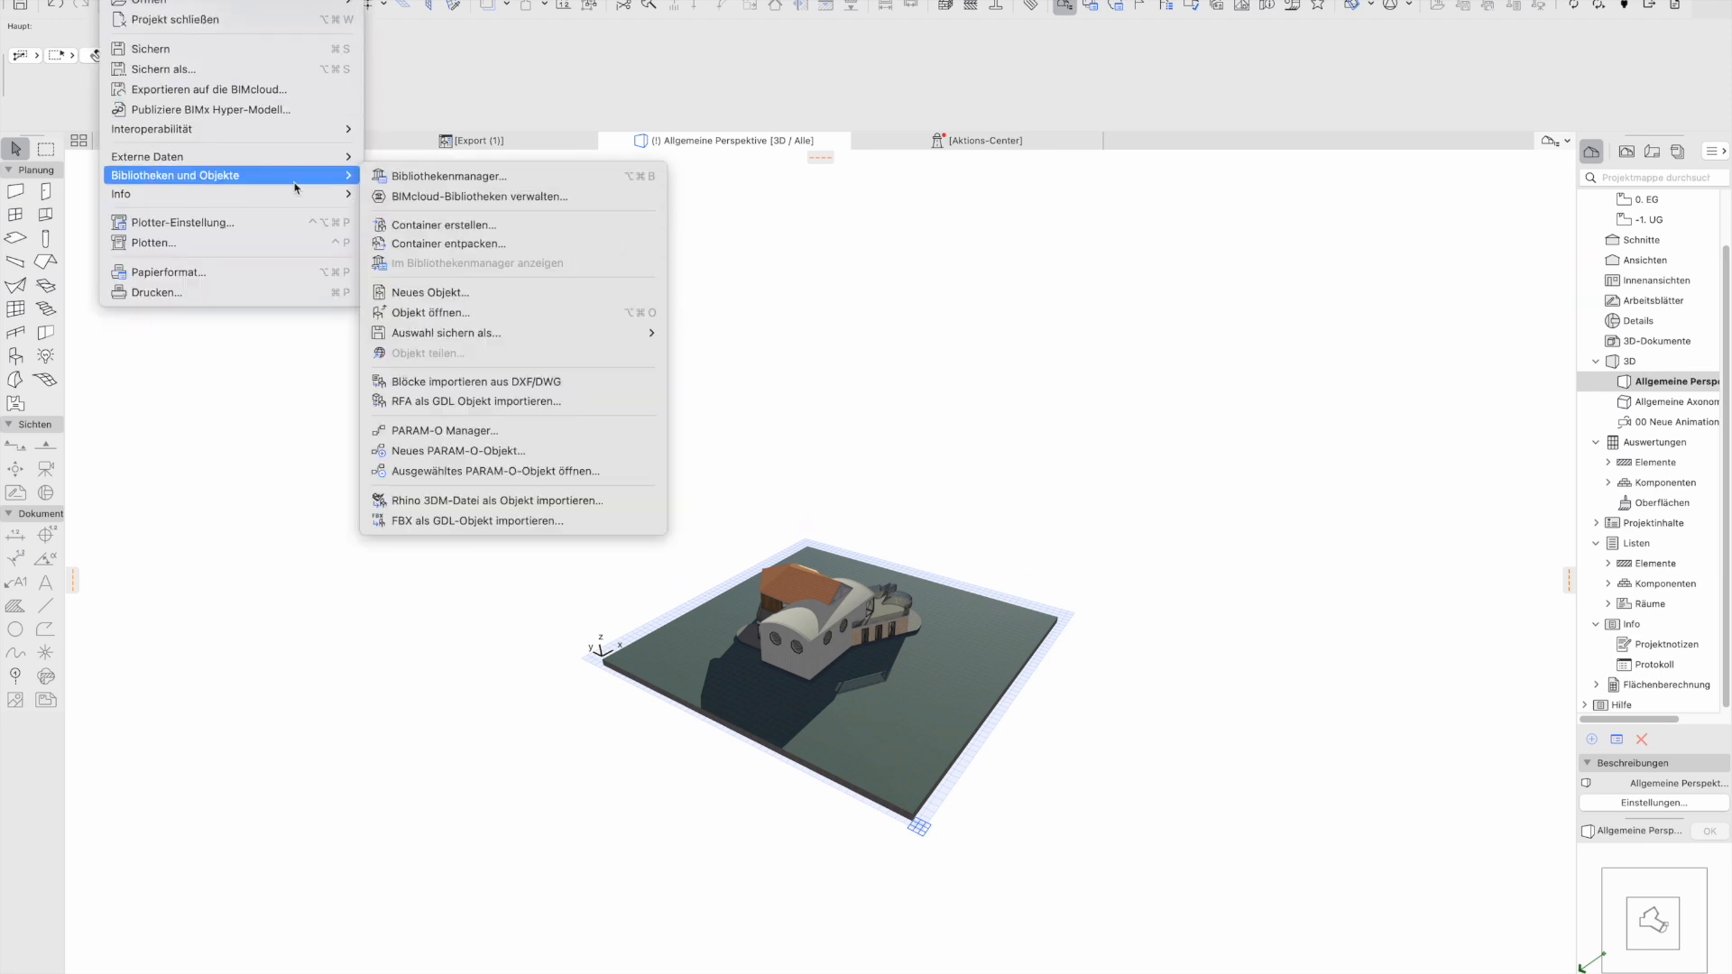
click(442, 177)
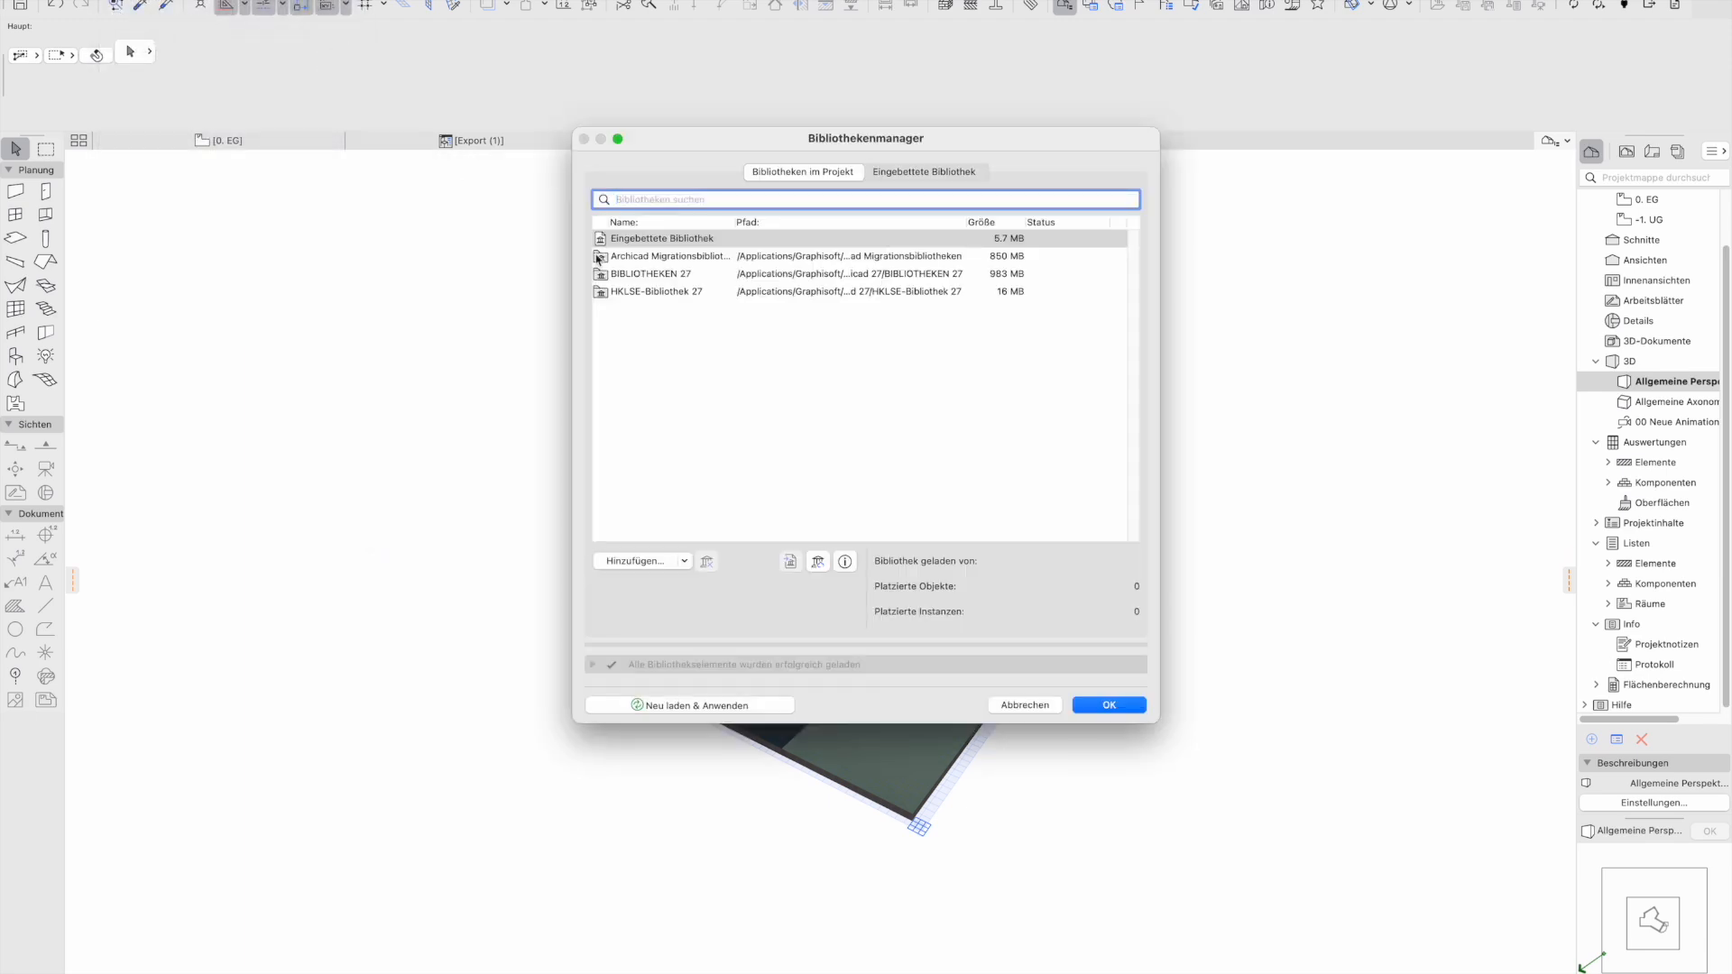
click(703, 242)
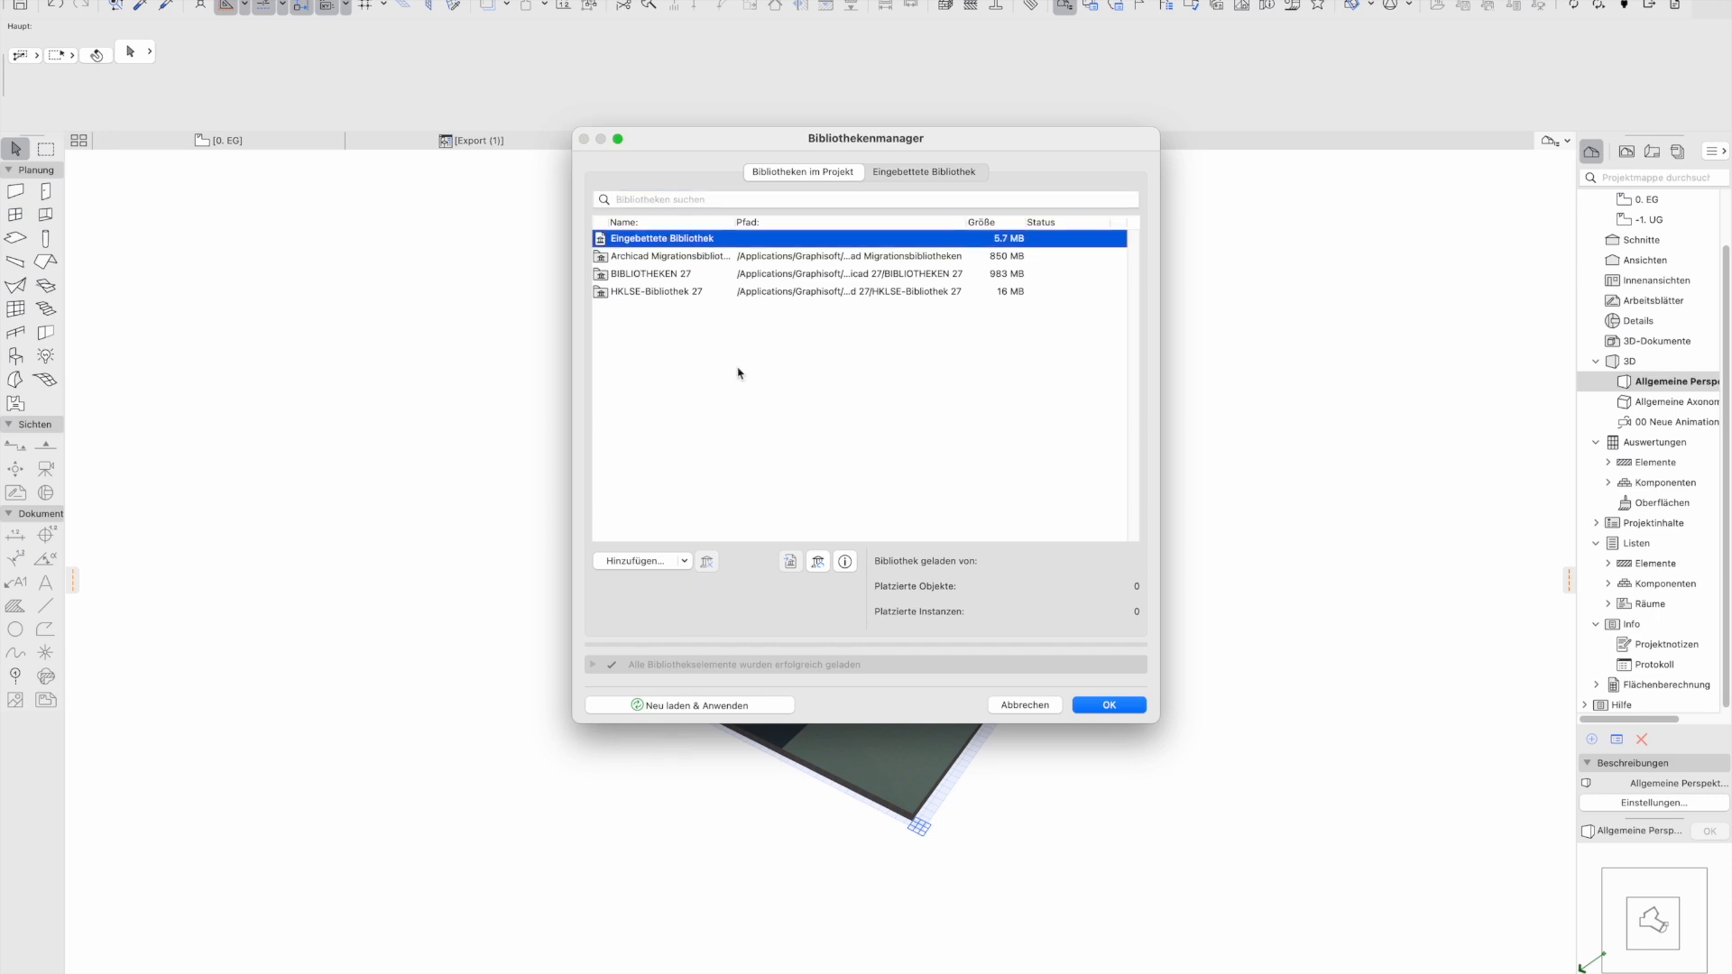
double_click(672, 240)
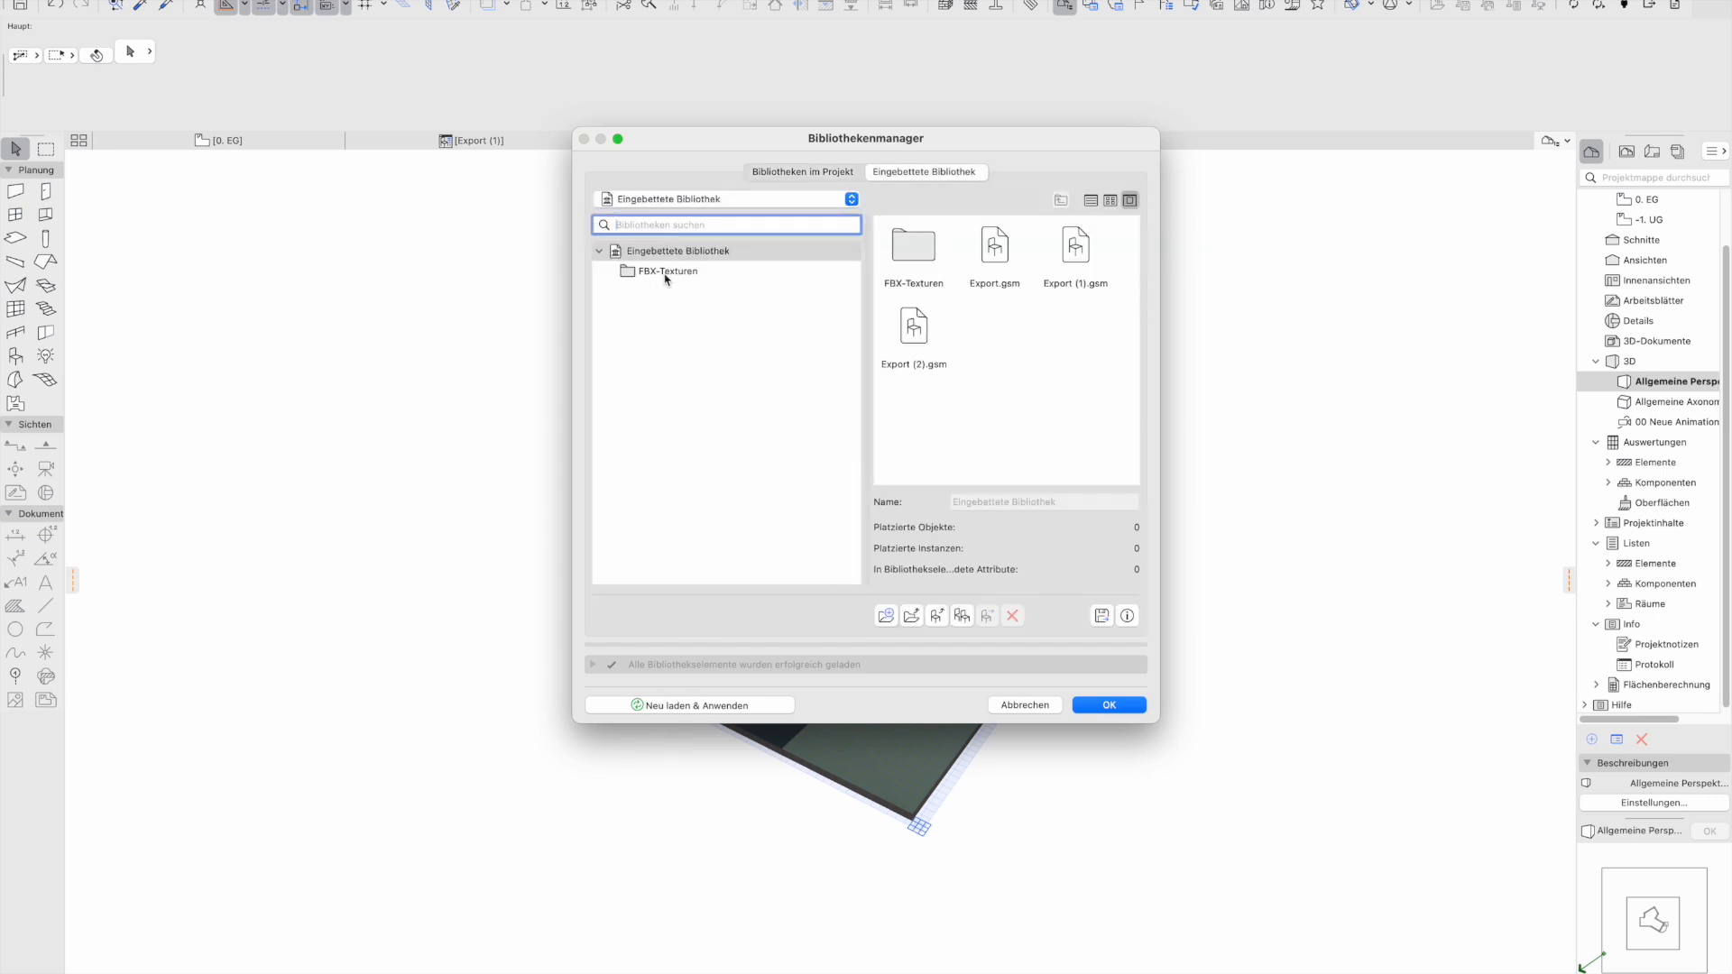
click(665, 276)
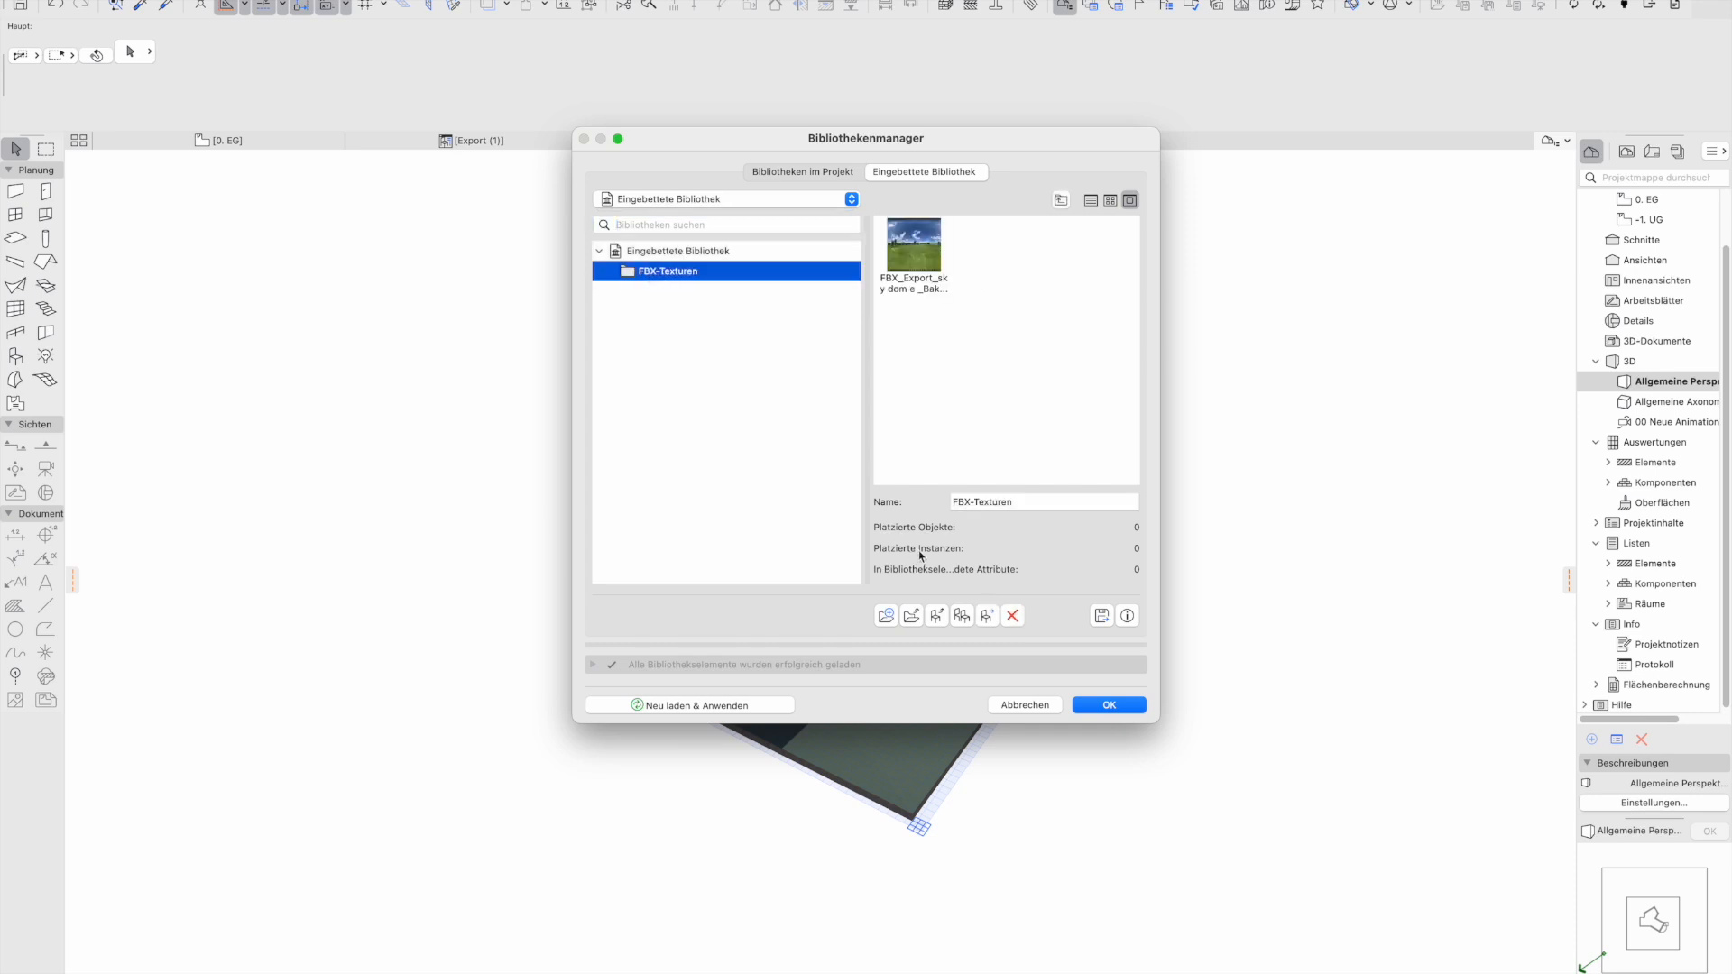
click(1012, 616)
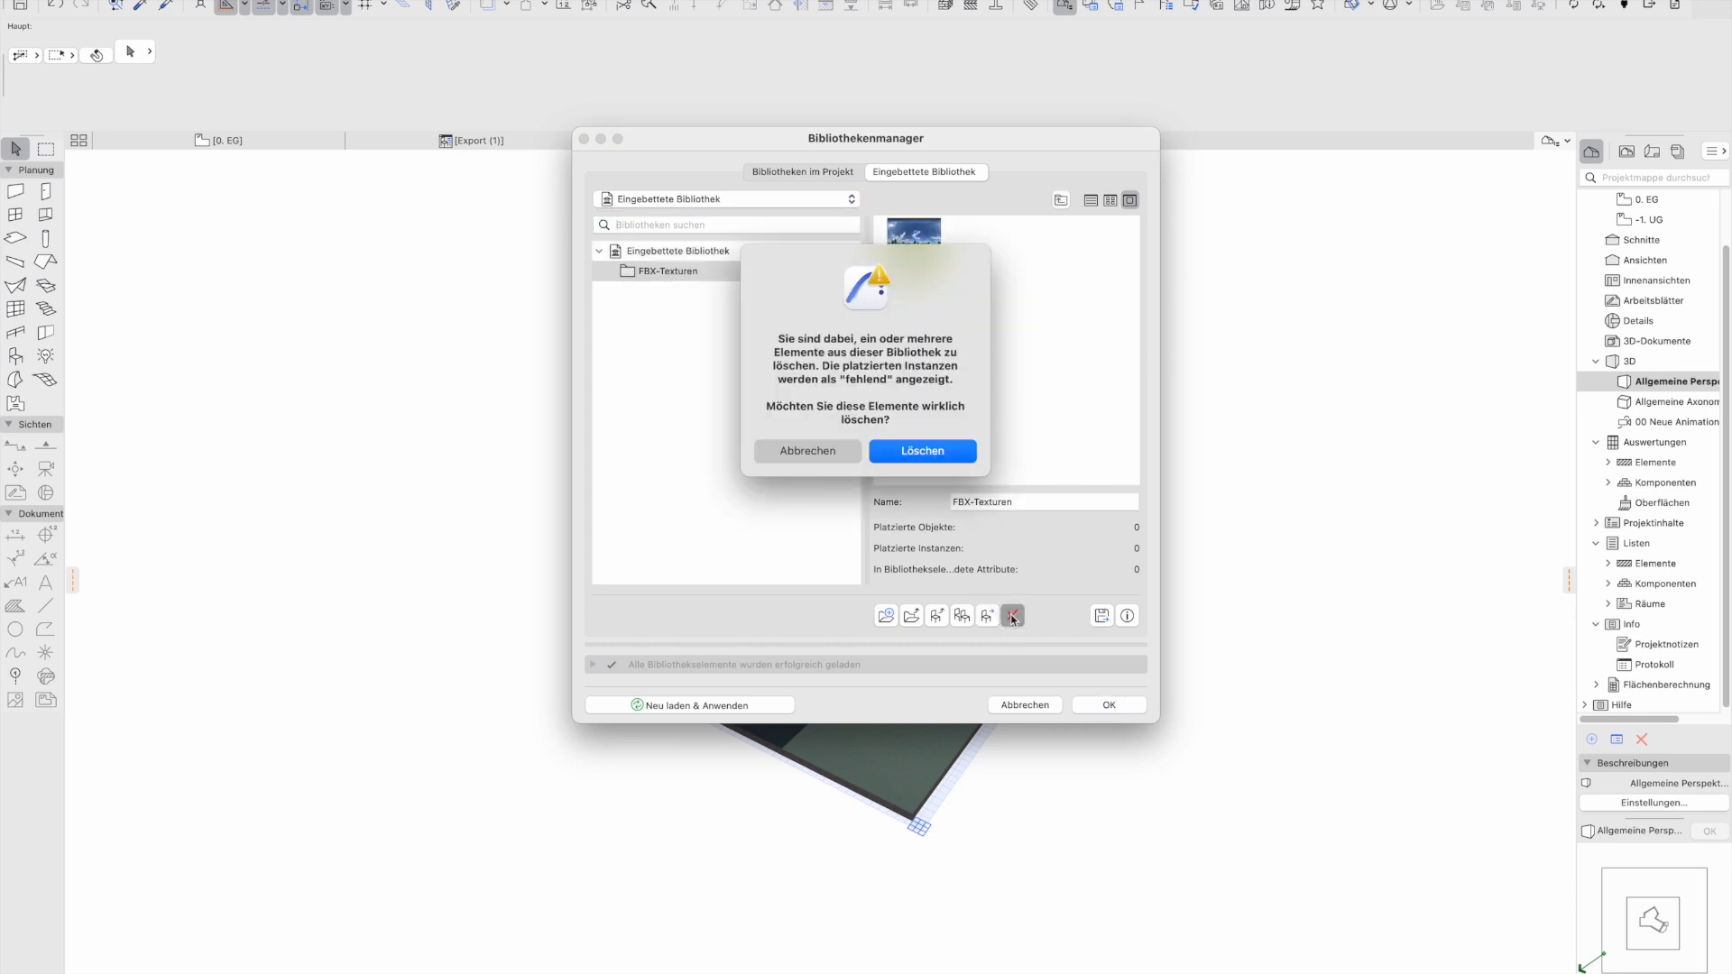
click(933, 455)
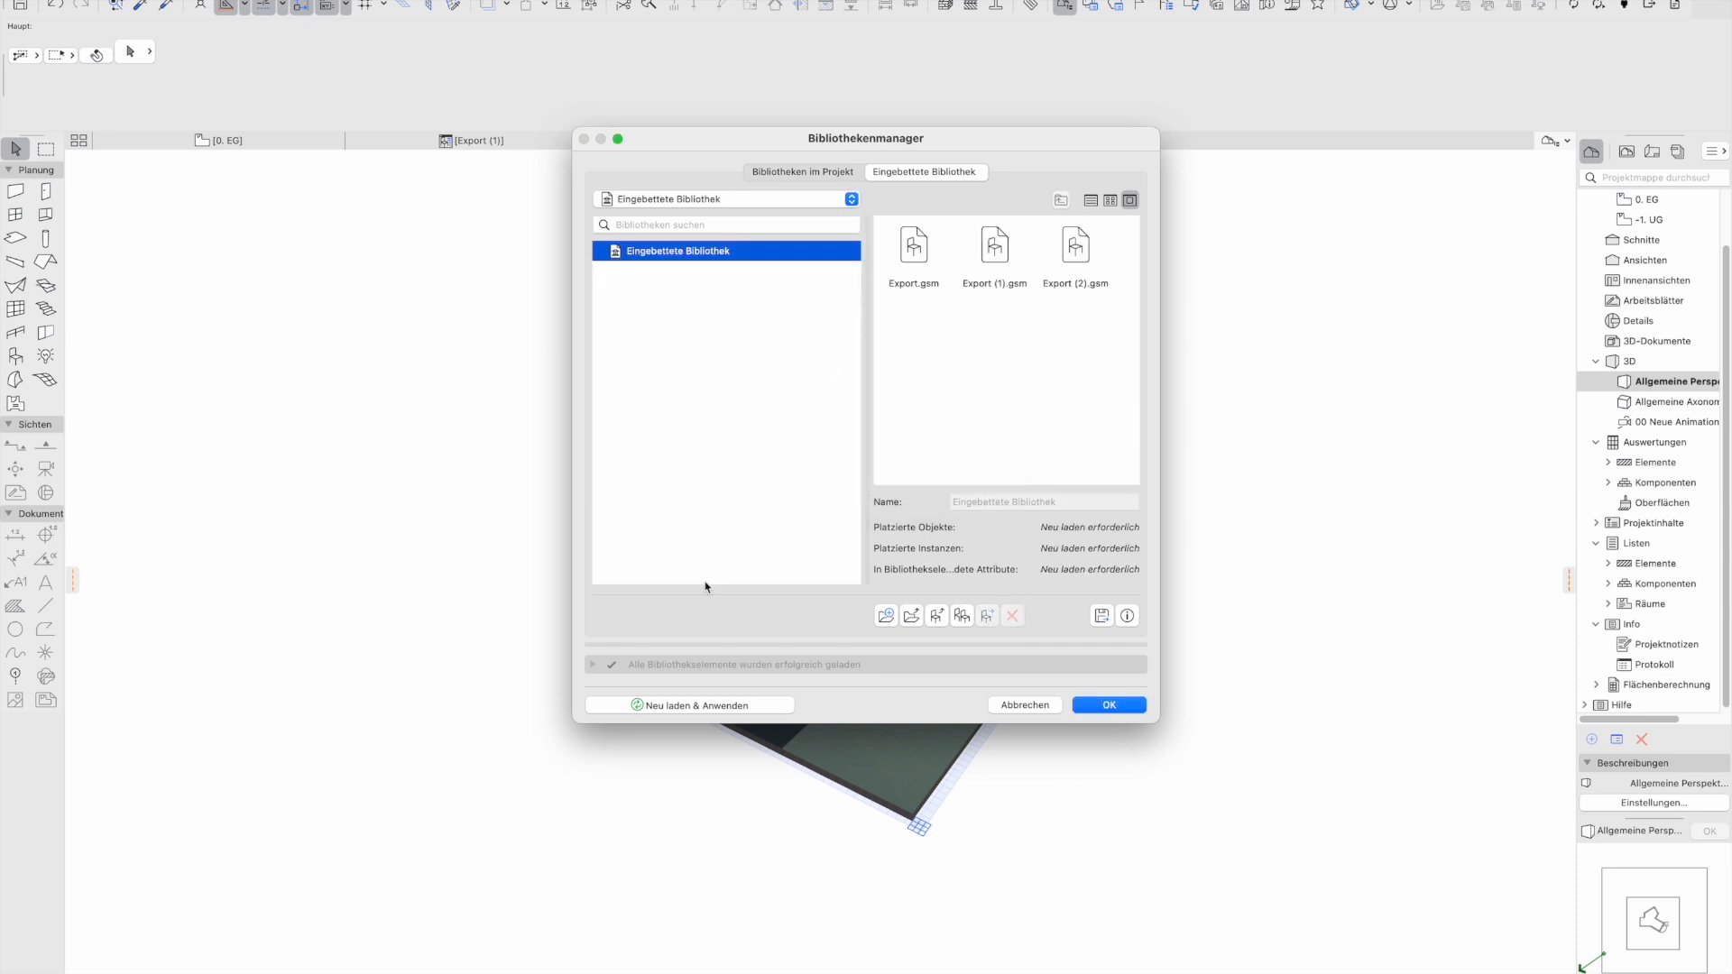
click(1103, 705)
Import Export.fbx from Finder into the 0. EG floor plan beside the building again, bringing its textures into the embedded library
click(220, 141)
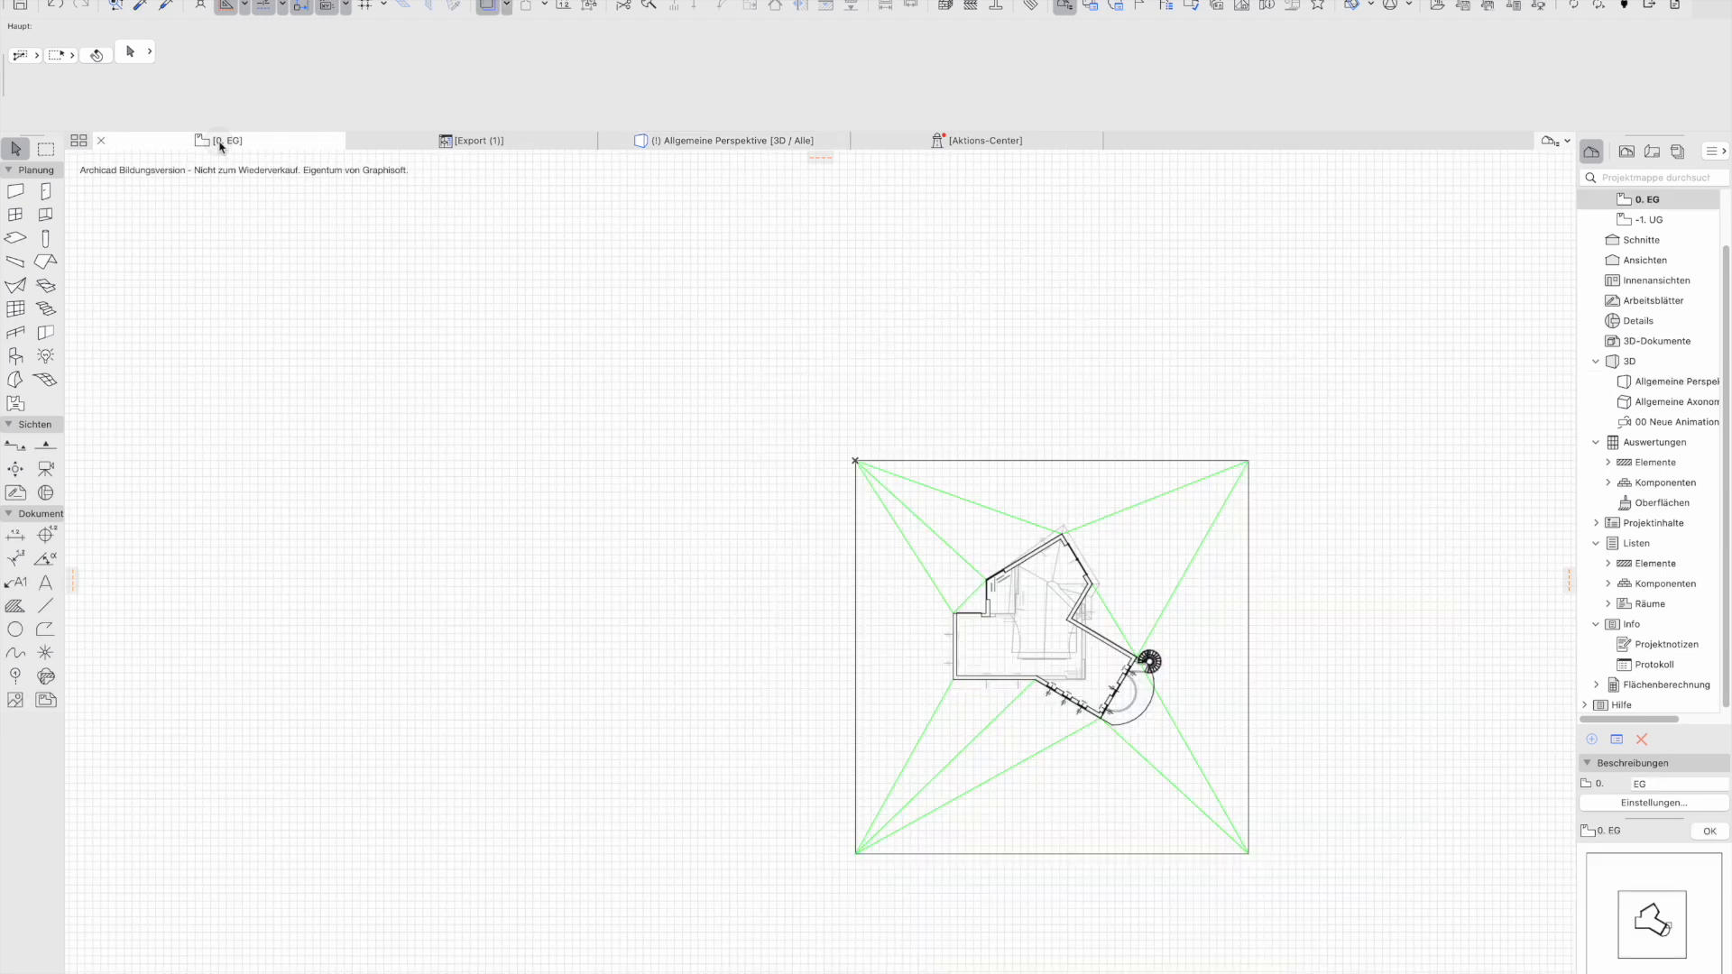
key(super+Tab)
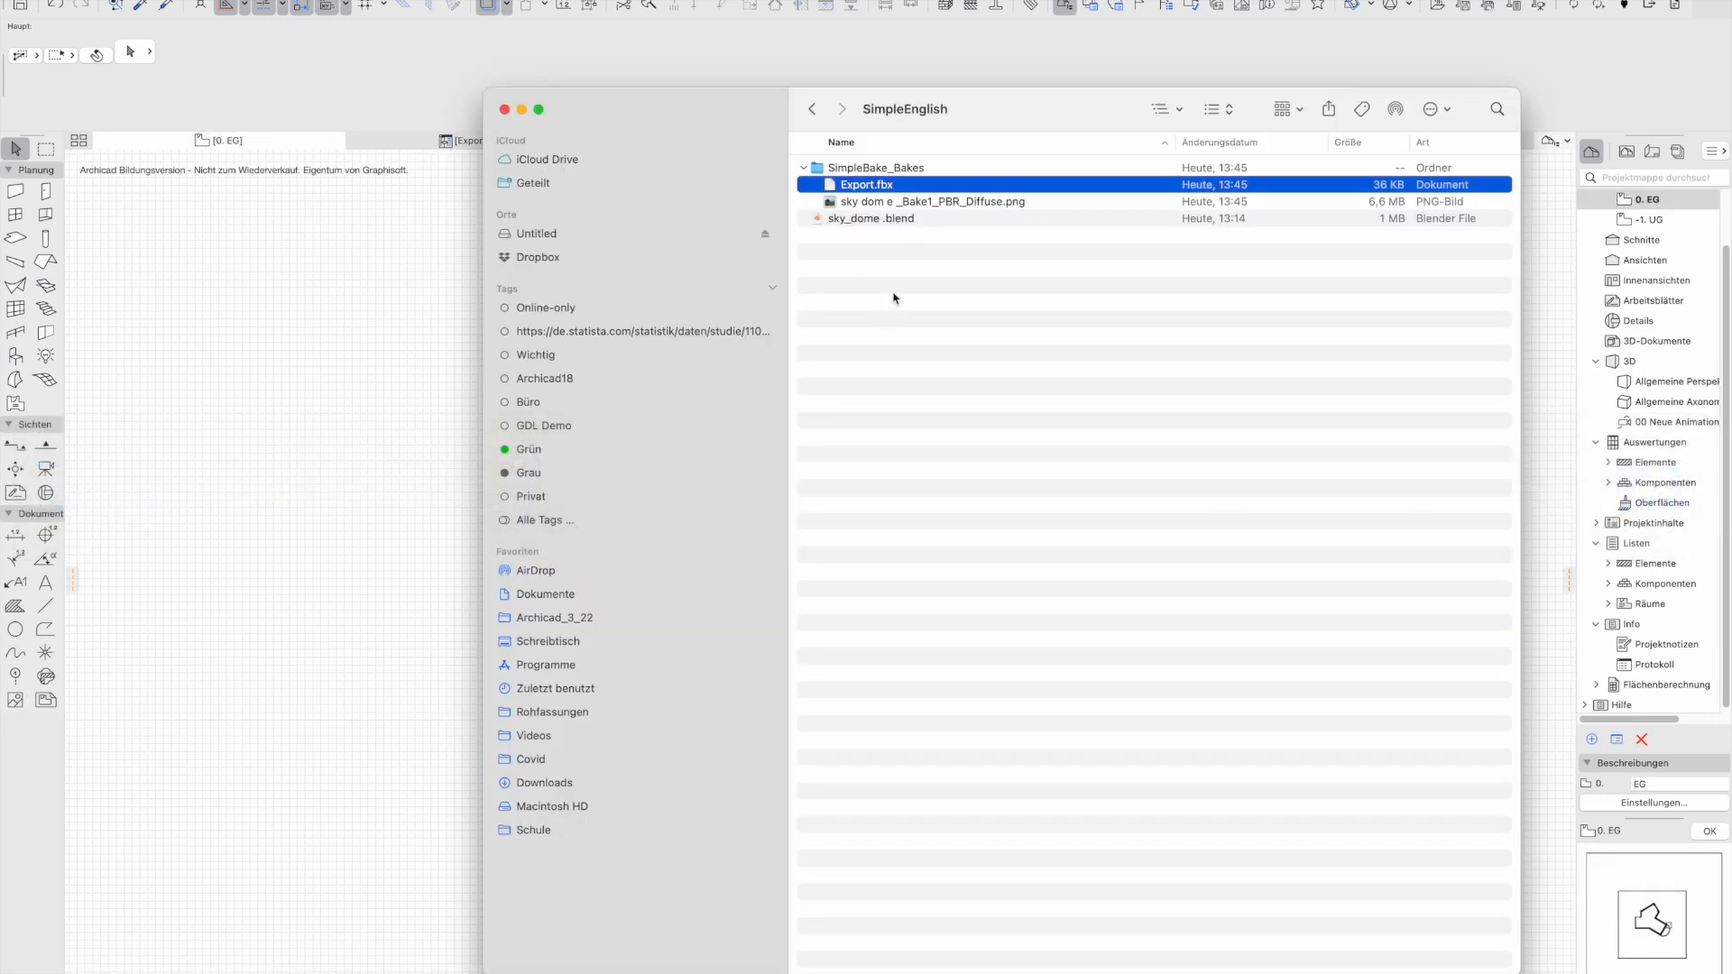
drag(874, 188, 303, 497)
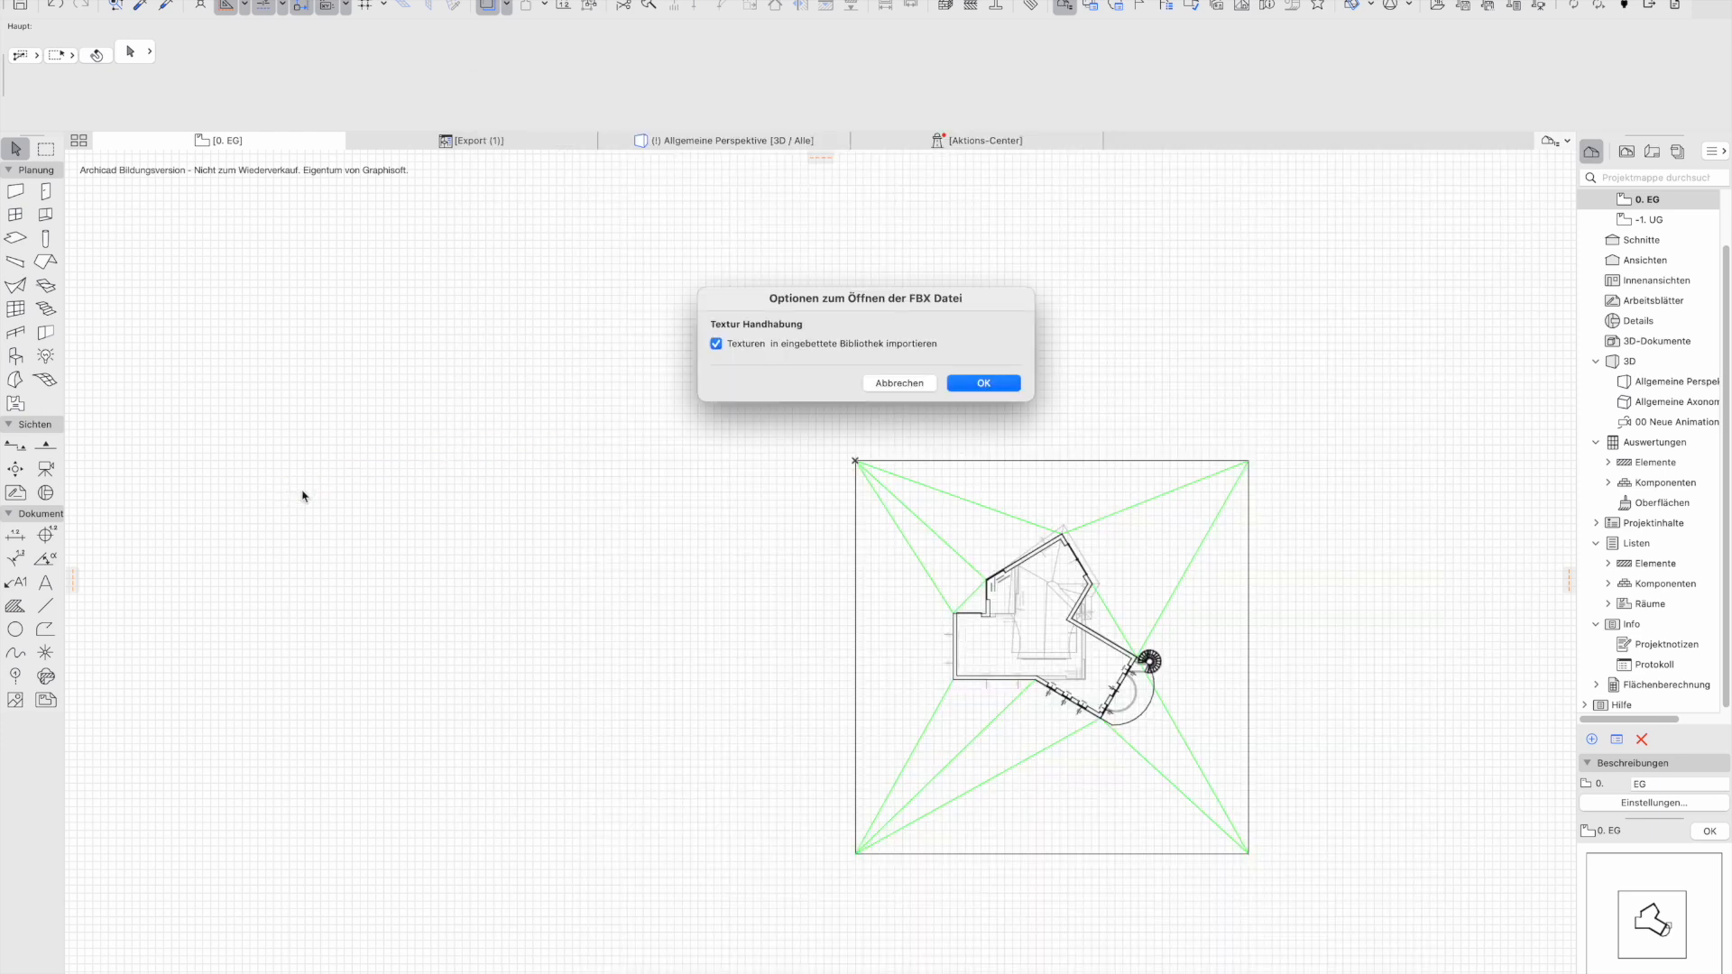
click(997, 391)
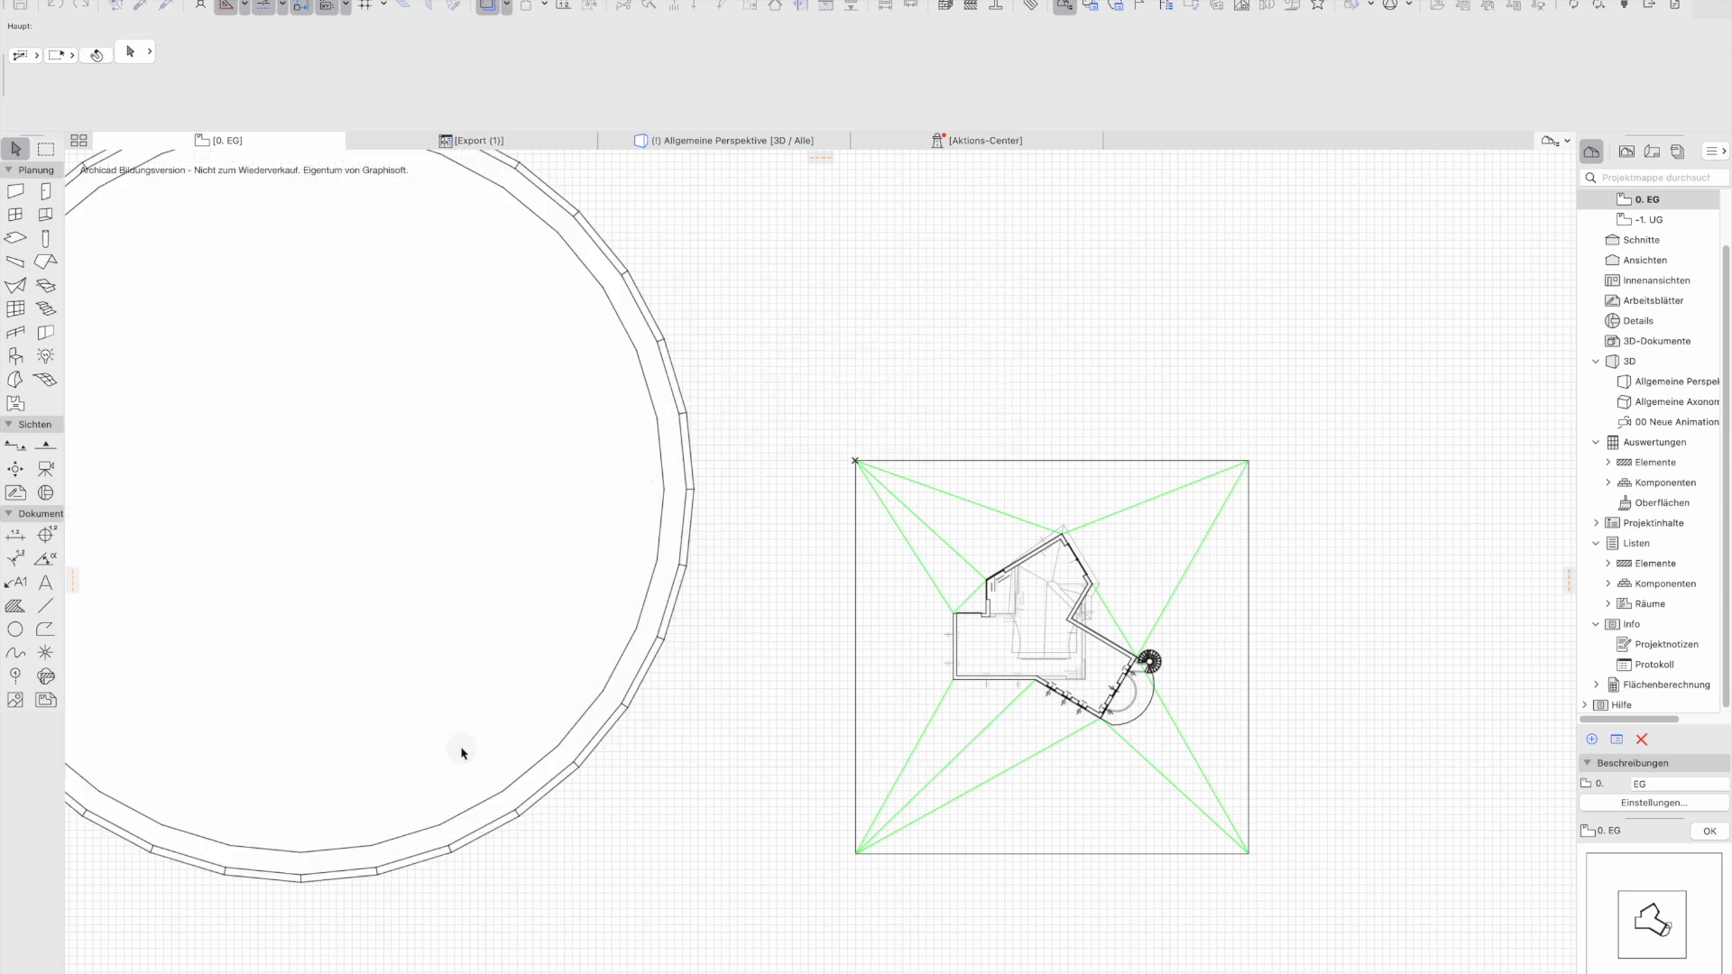
Select the newly imported dome and move it so it is centred over the building
drag(781, 425, 487, 903)
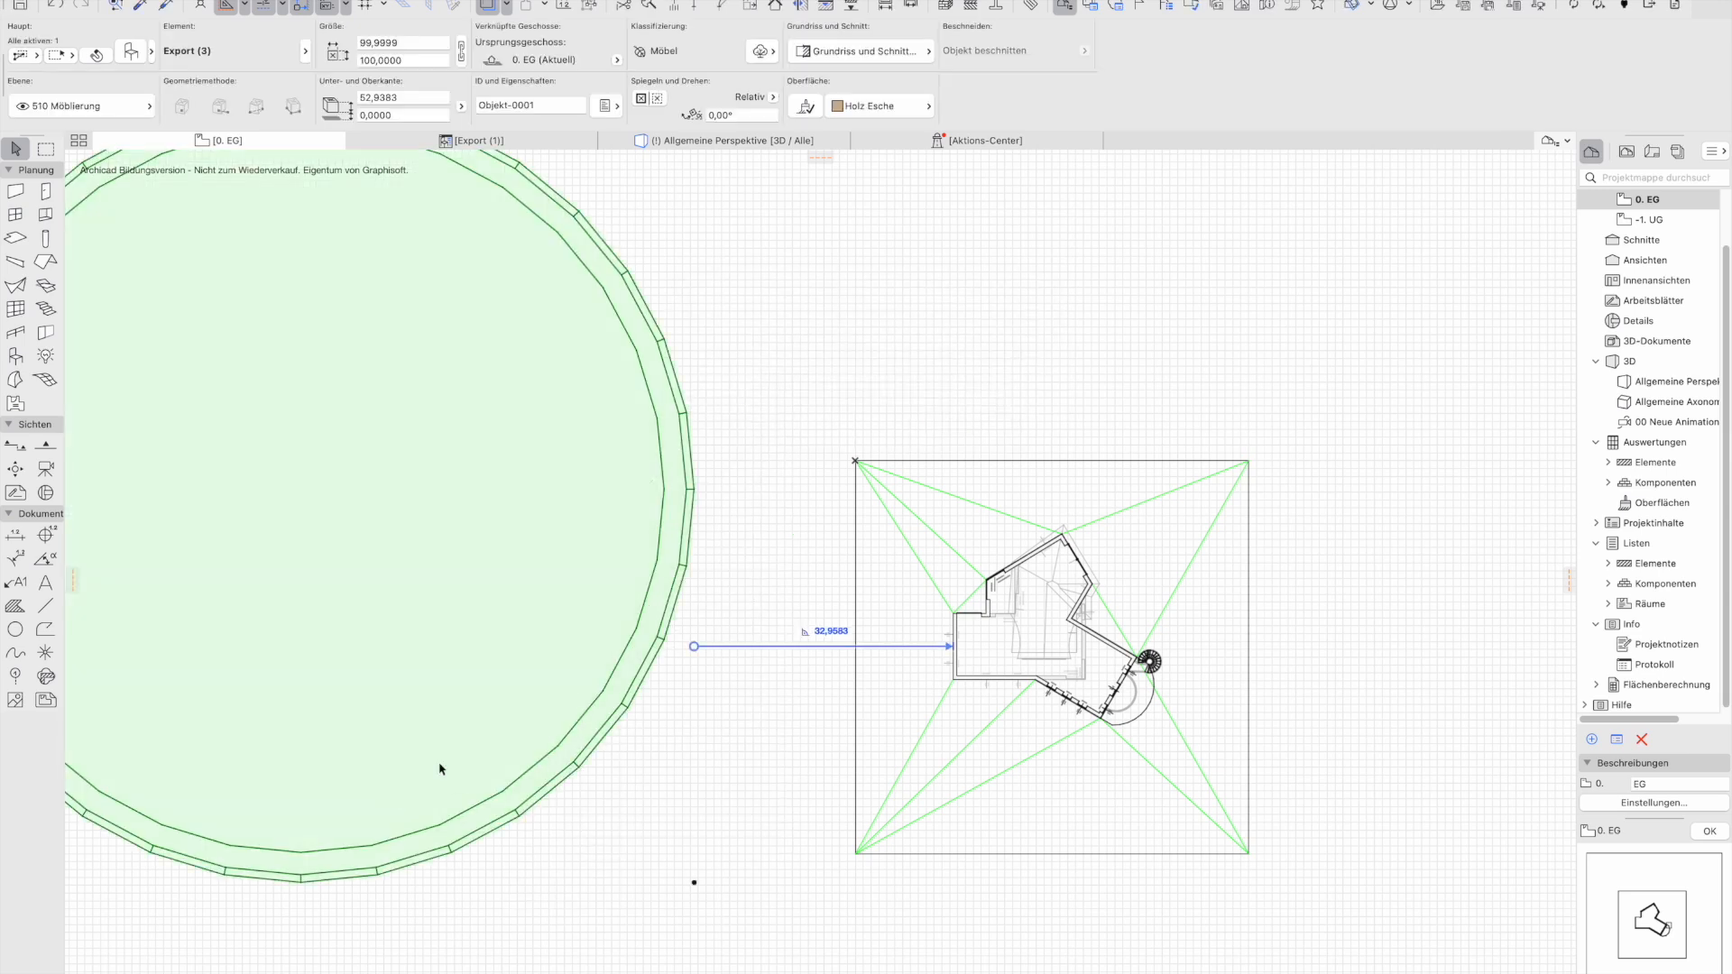
drag(298, 495, 1044, 642)
click(493, 237)
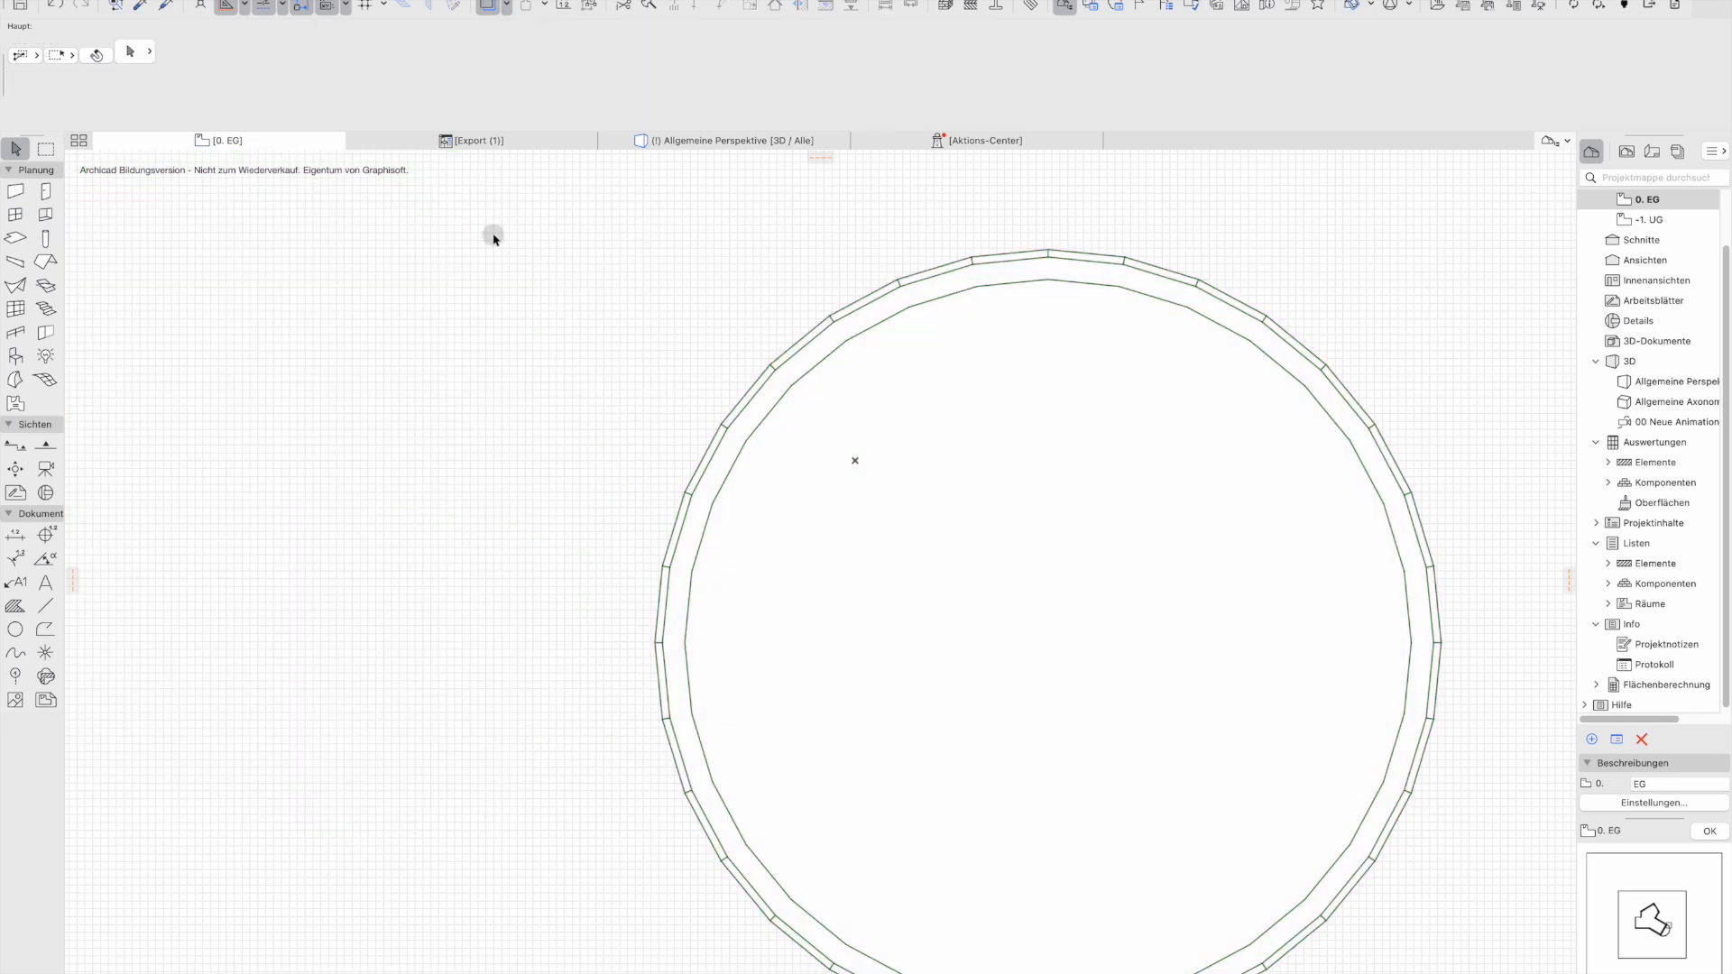
Examine the building against the dome's photo surroundings in the 3D perspective, from outside and from inside the upper room
key(F3)
shift+middle_drag(1034, 606, 837, 487)
scroll(838, 474, up, 6)
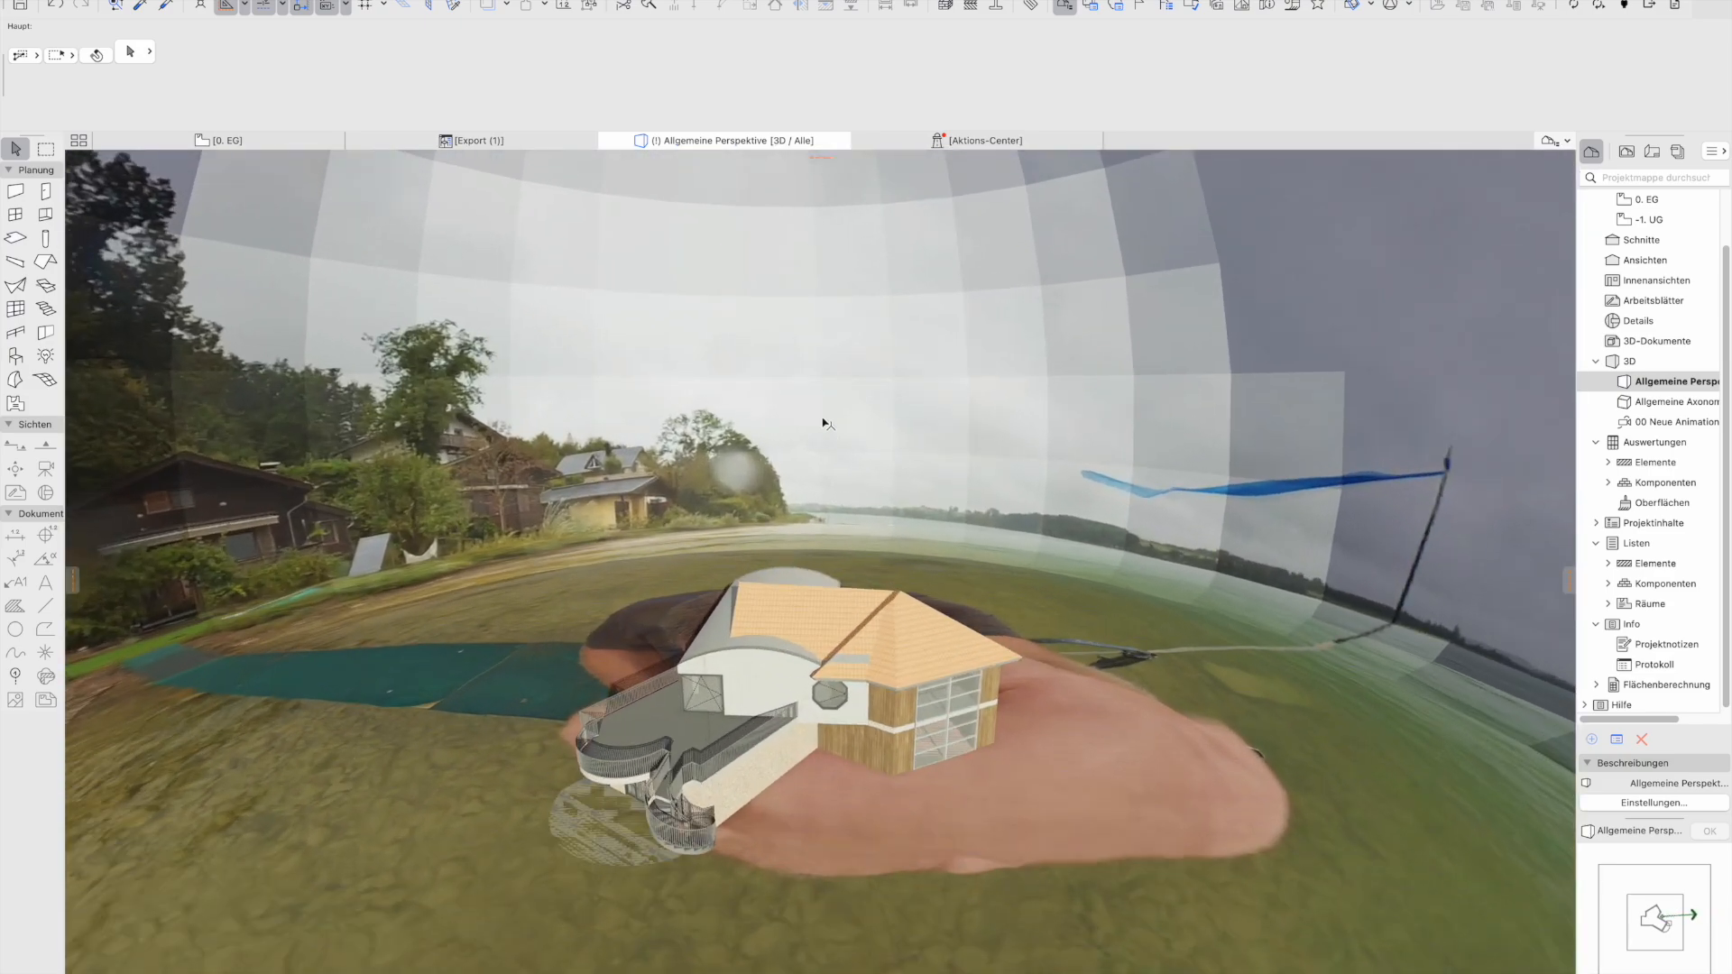
scroll(823, 422, up, 5)
scroll(832, 560, up, 3)
middle_drag(837, 554, 838, 463)
scroll(724, 438, down, 5)
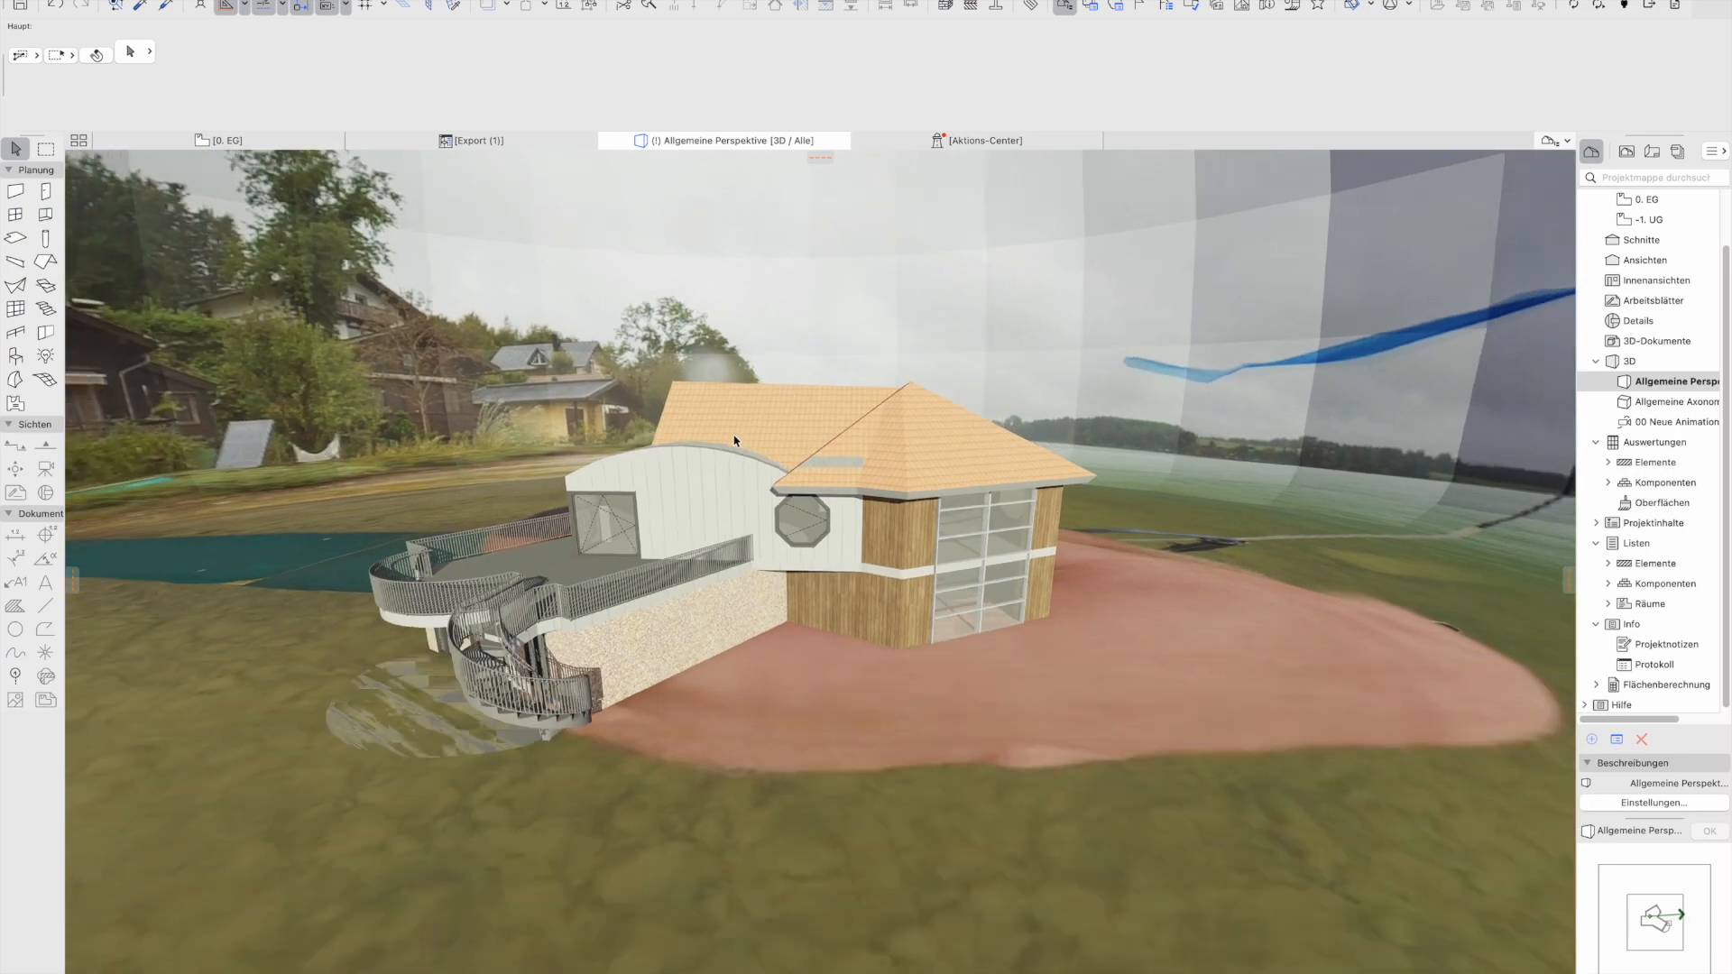
shift+middle_drag(867, 483, 1013, 397)
scroll(993, 559, up, 8)
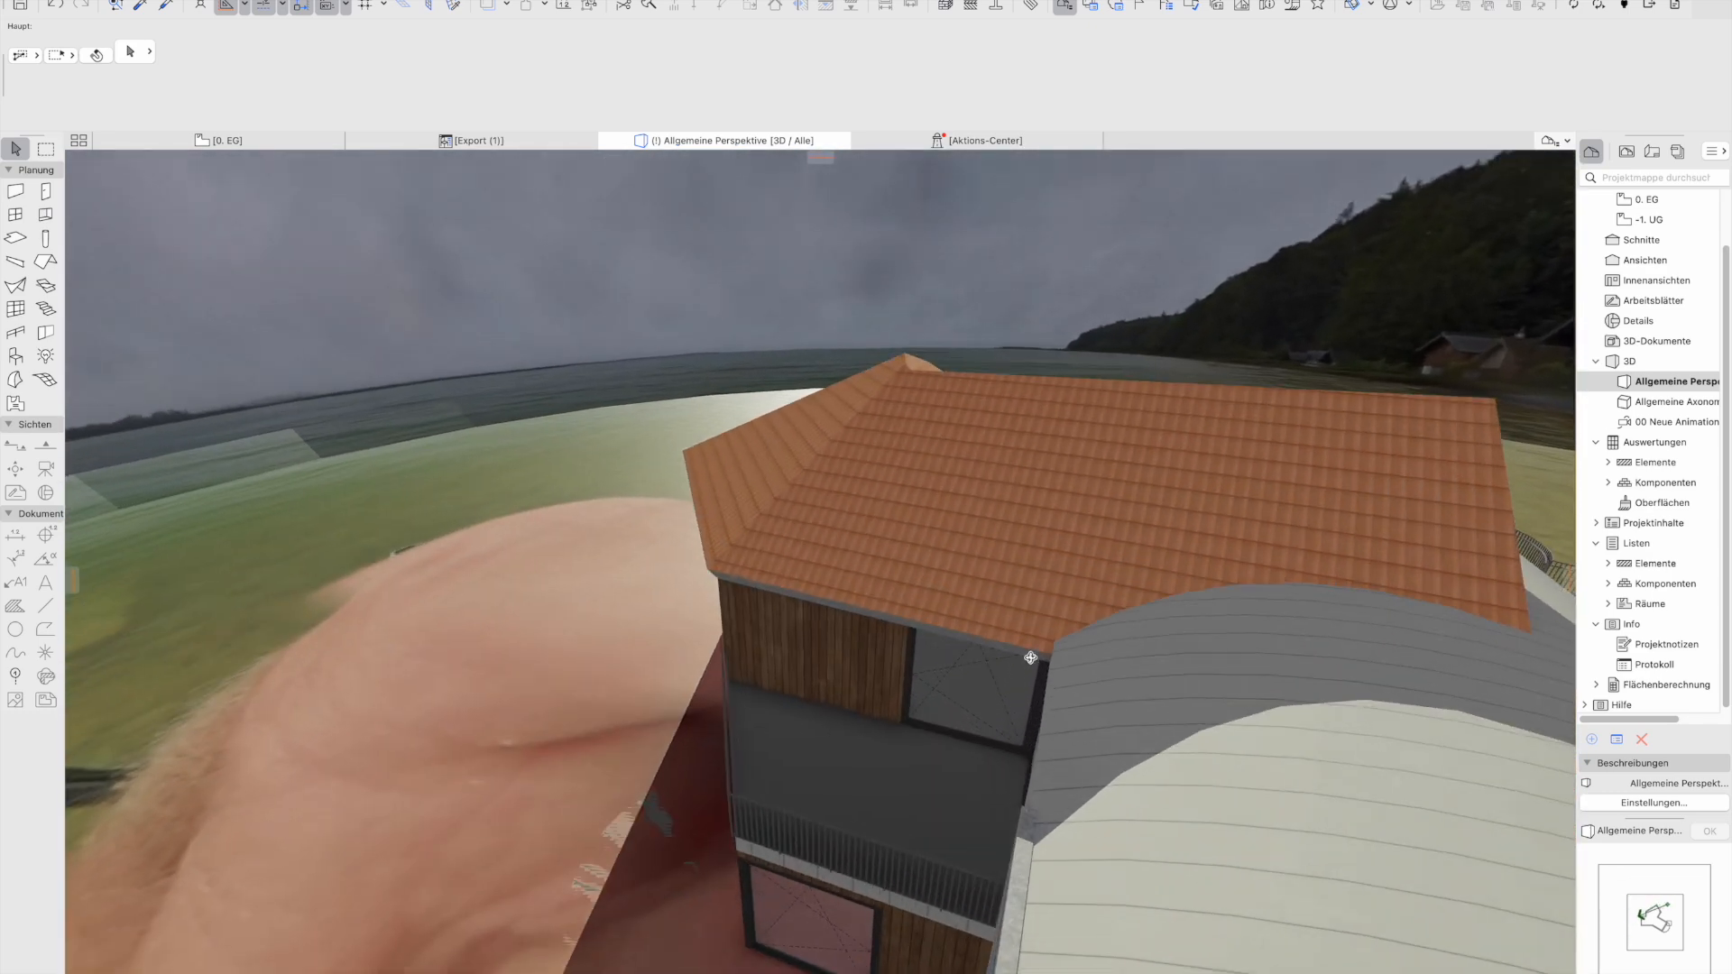
shift+middle_drag(1032, 658, 1288, 493)
scroll(1003, 650, up, 10)
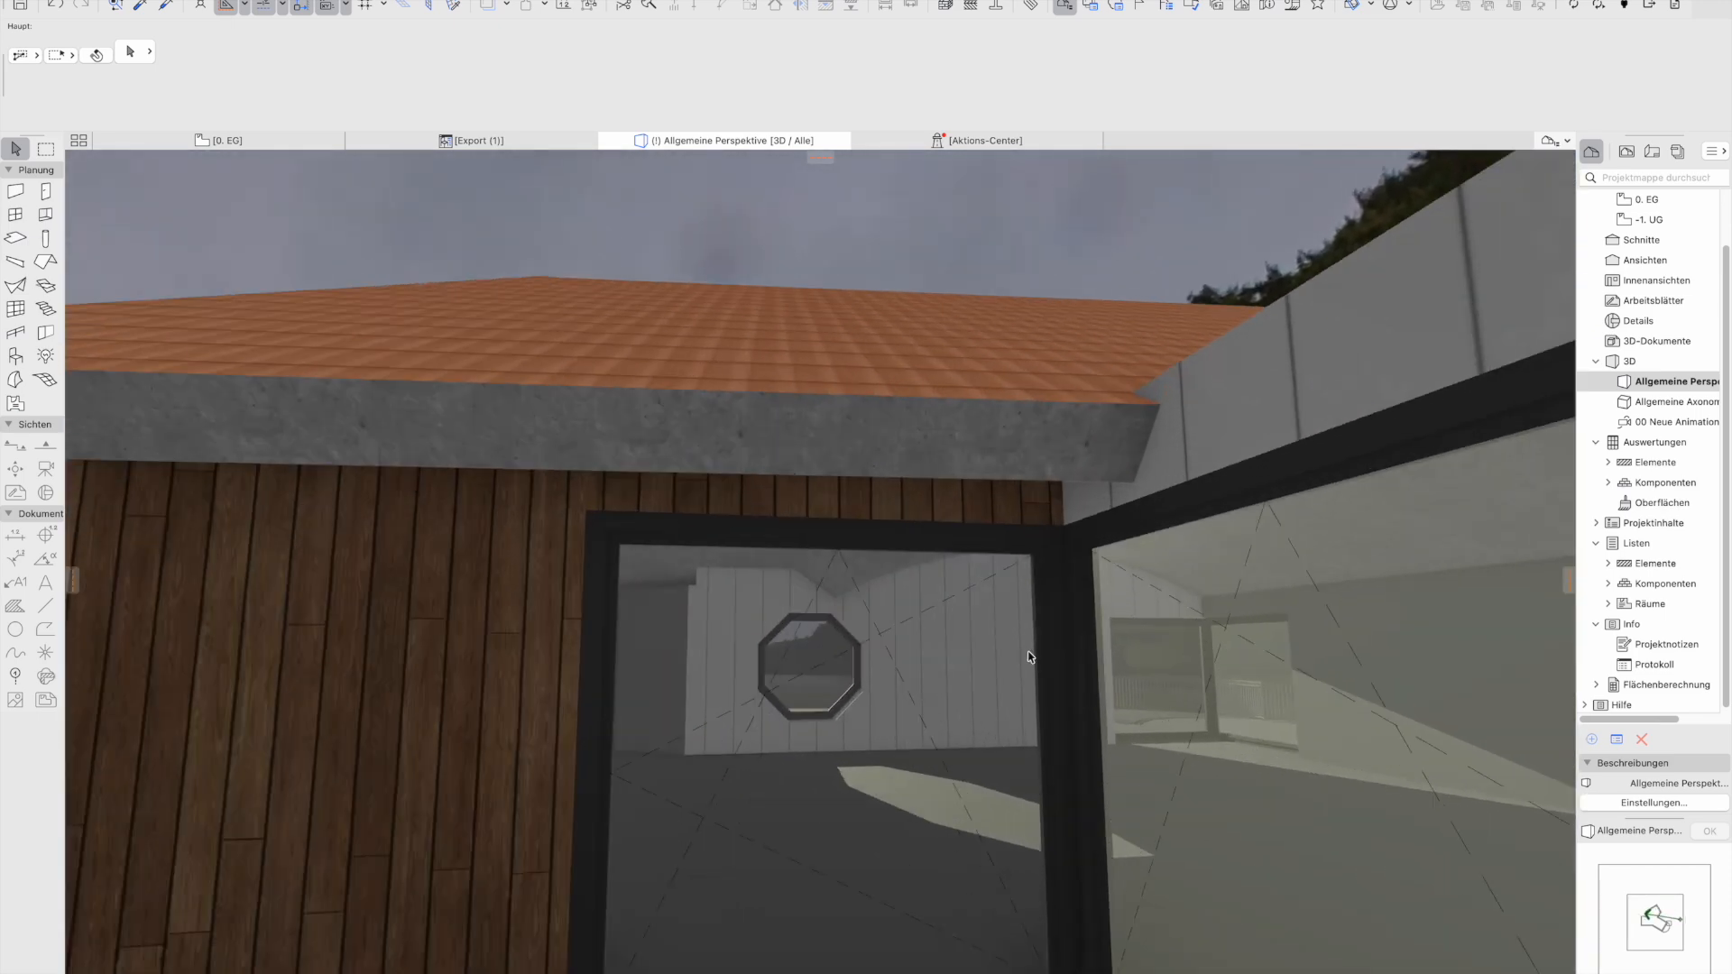
scroll(1037, 687, down, 2)
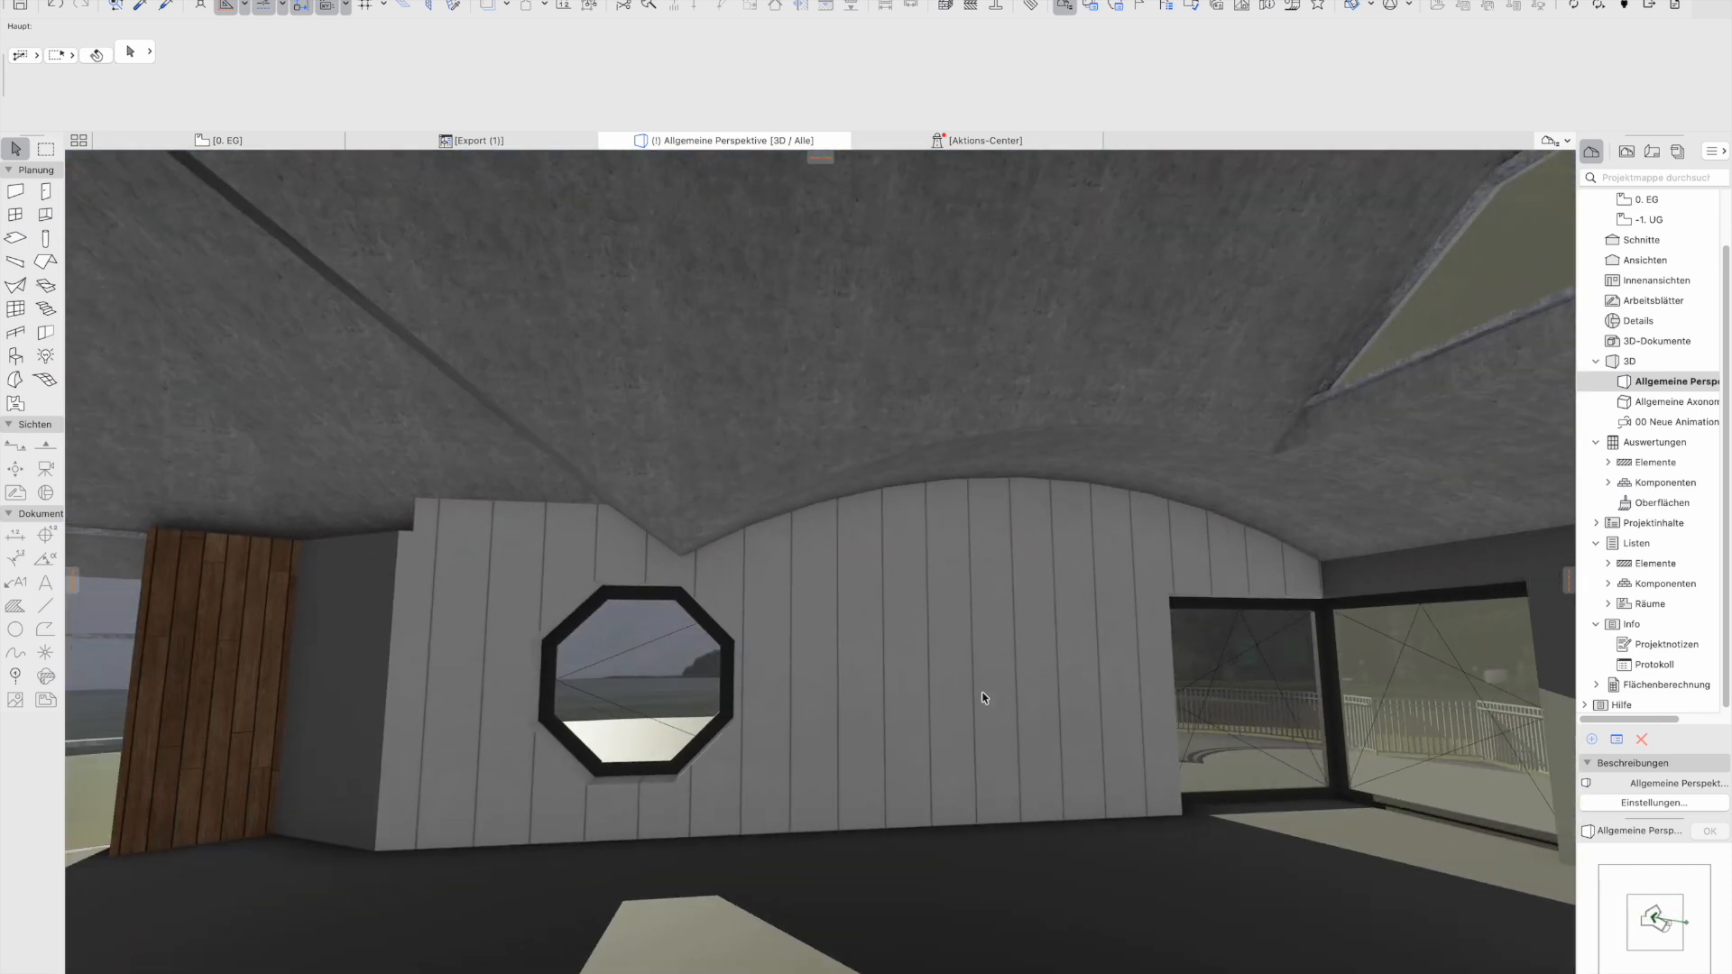
Select the octagonal window in the interior wall and move it along the wall toward the glazed corner
click(764, 748)
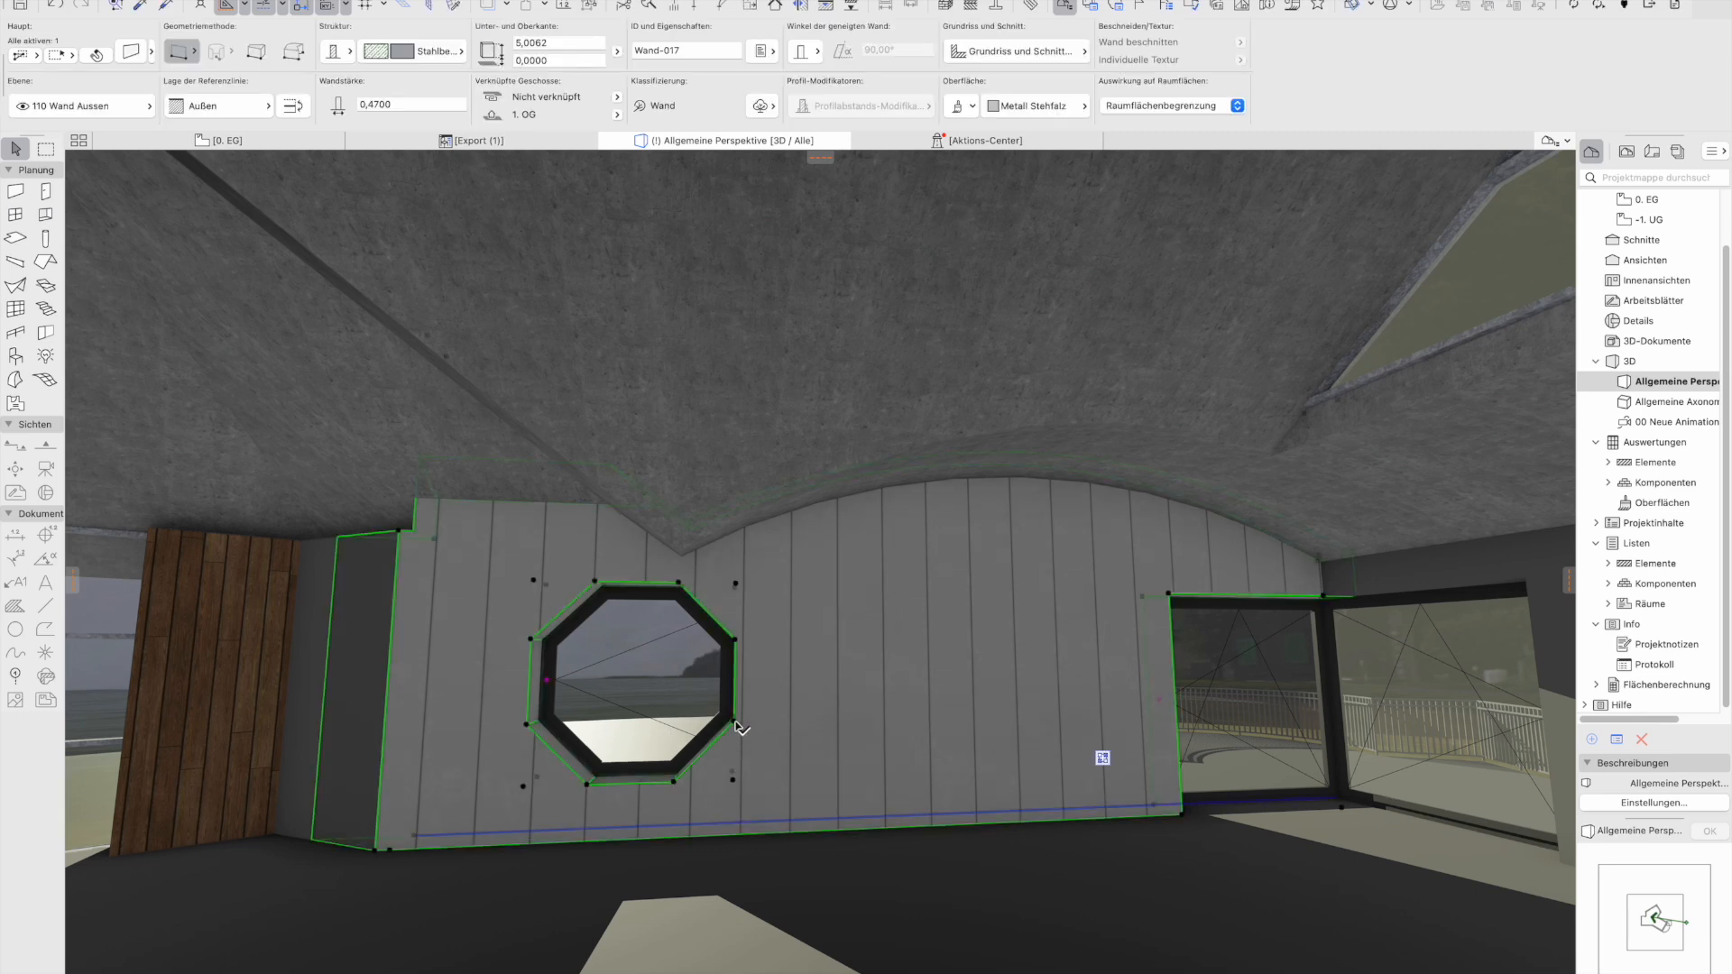
key(Escape)
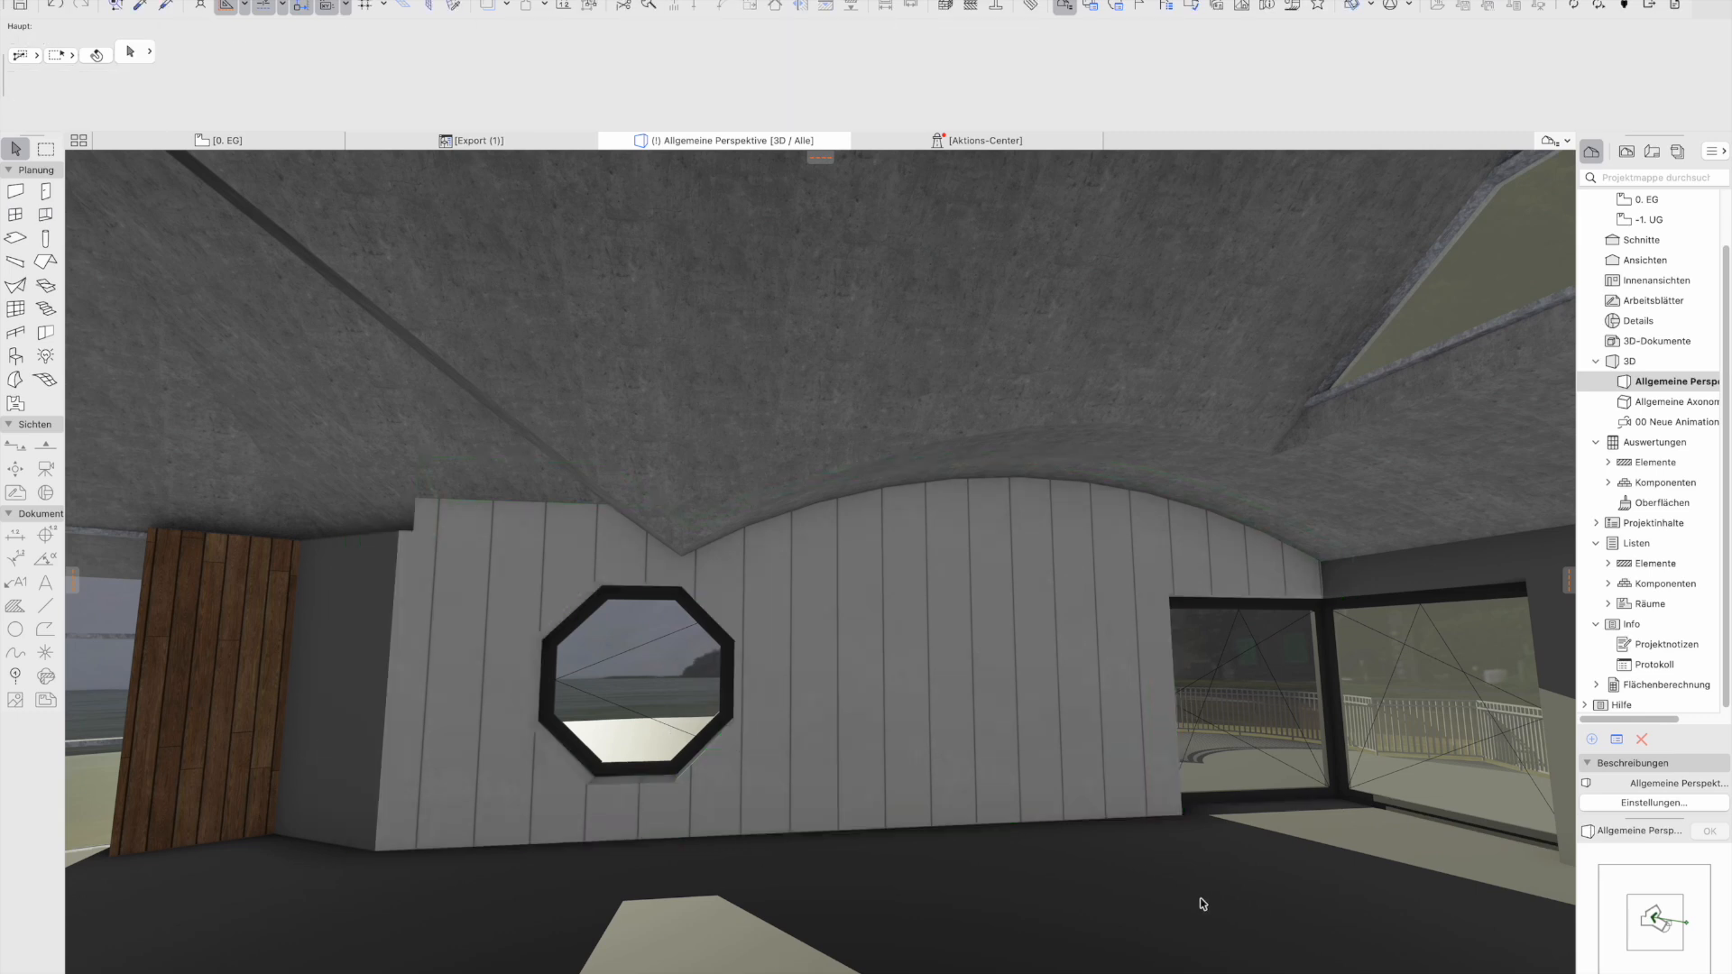
click(738, 723)
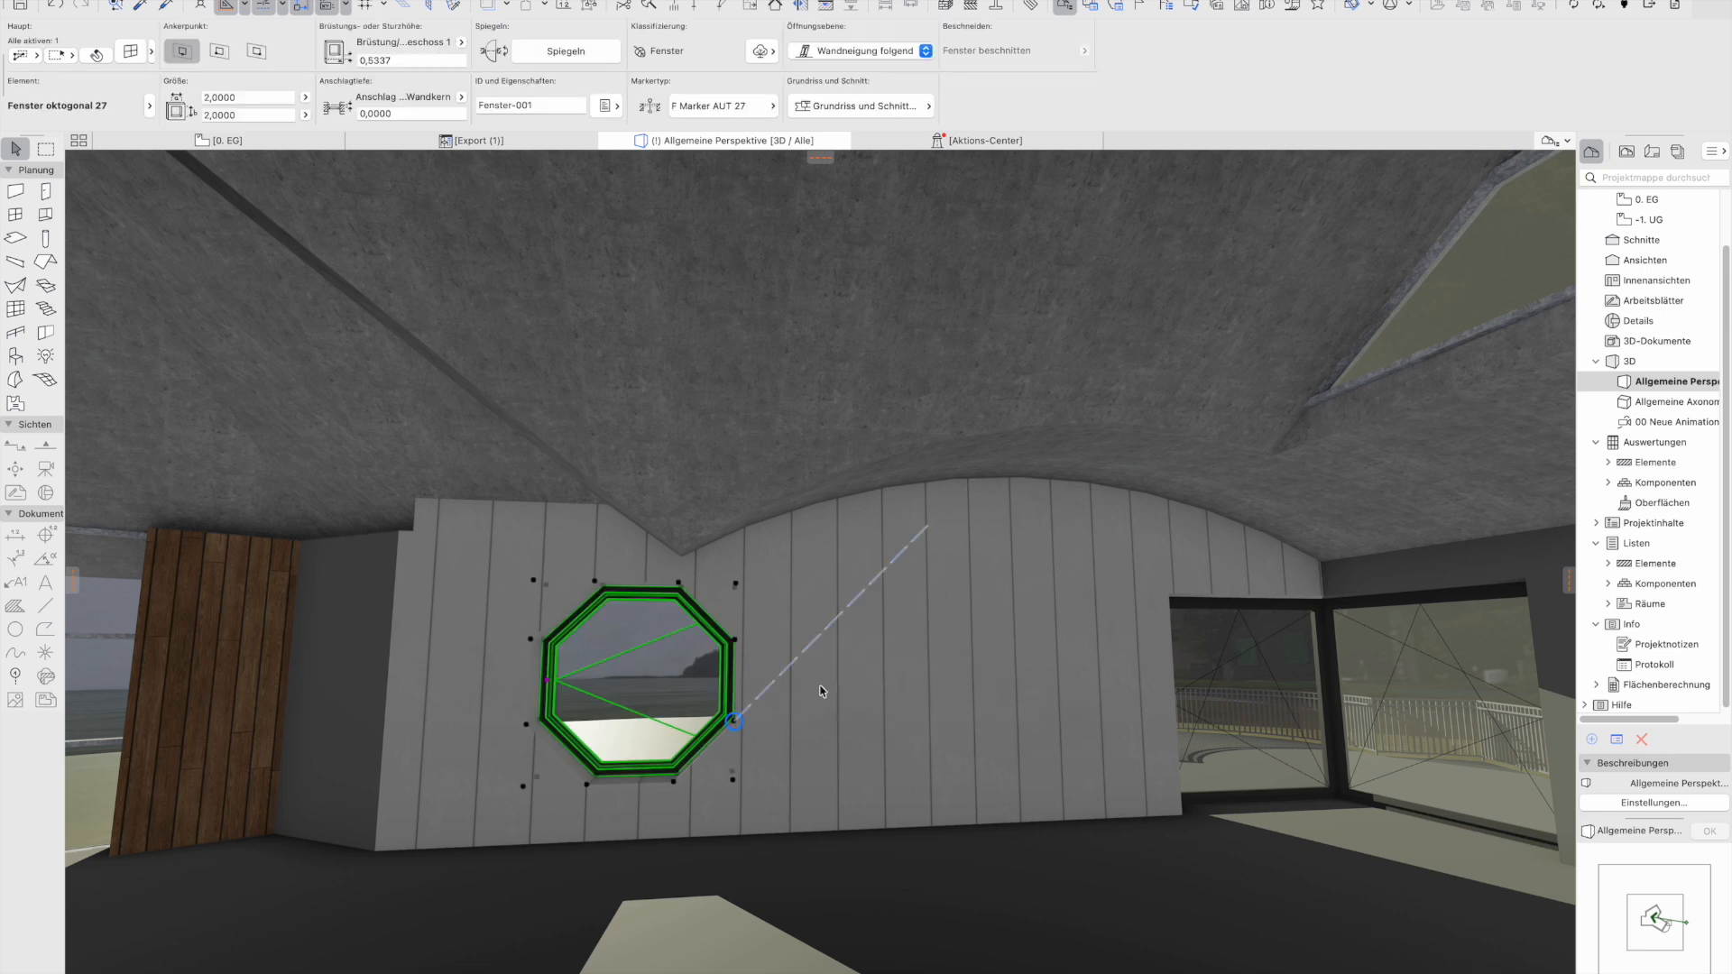
drag(704, 692, 804, 696)
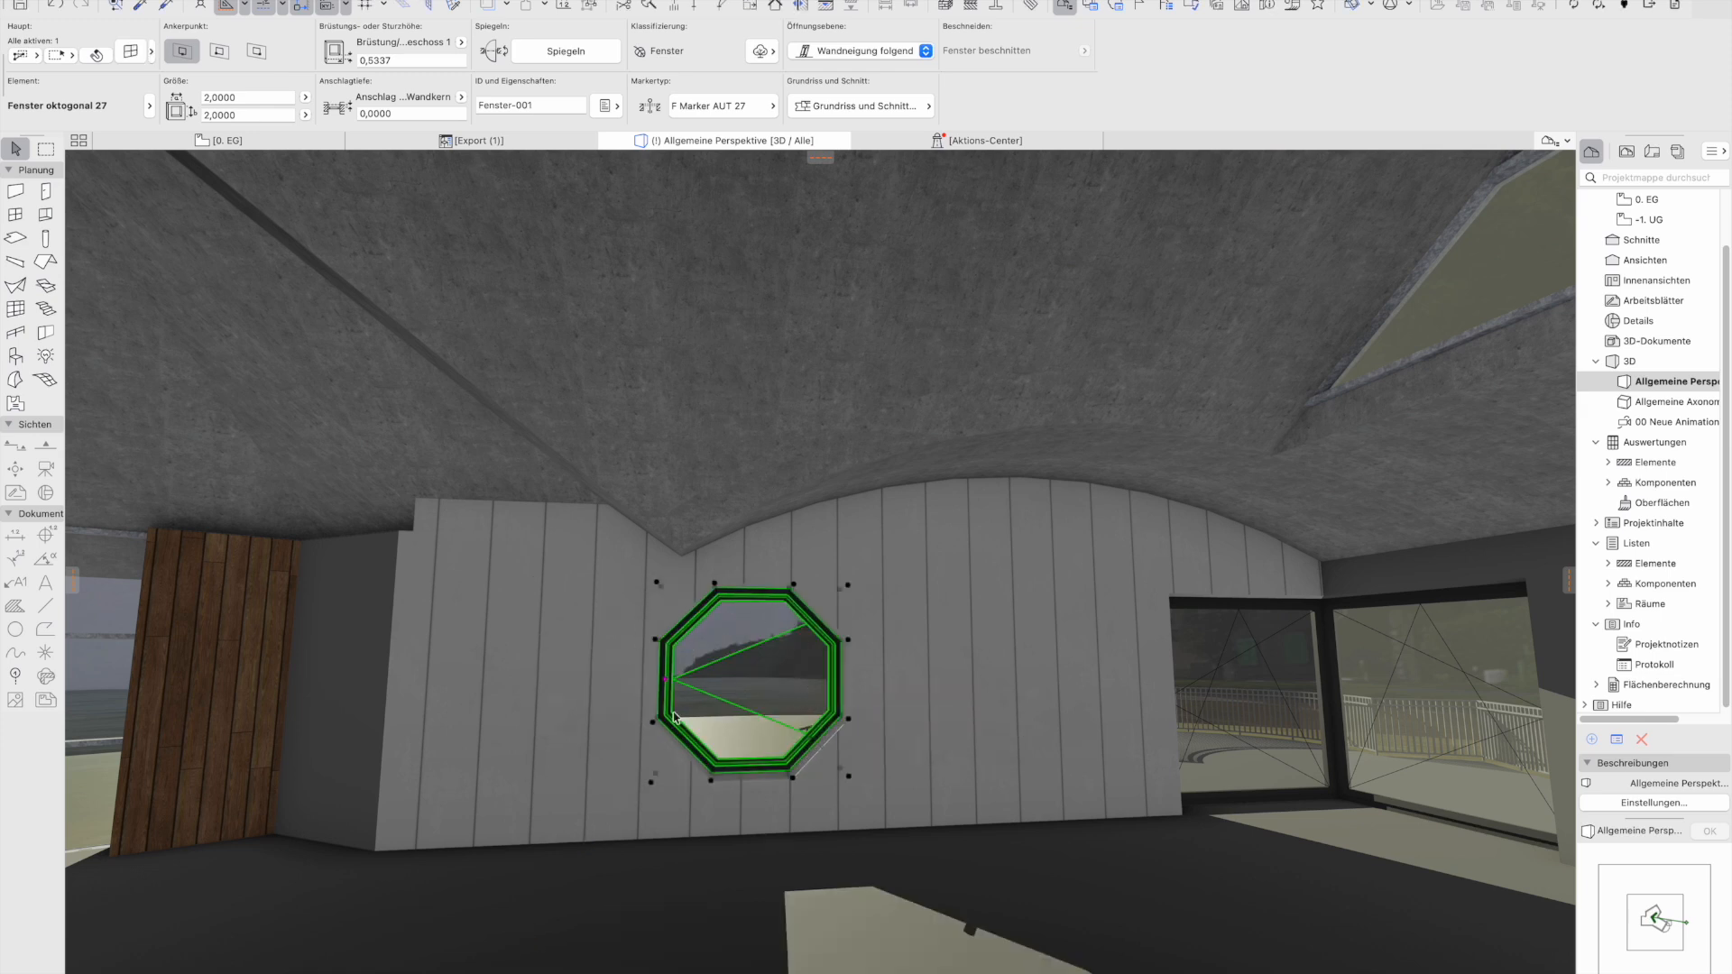
Enlarge the octagonal window proportionally to about 2.40 by 2.40 and move it further toward the glazed corner
click(655, 785)
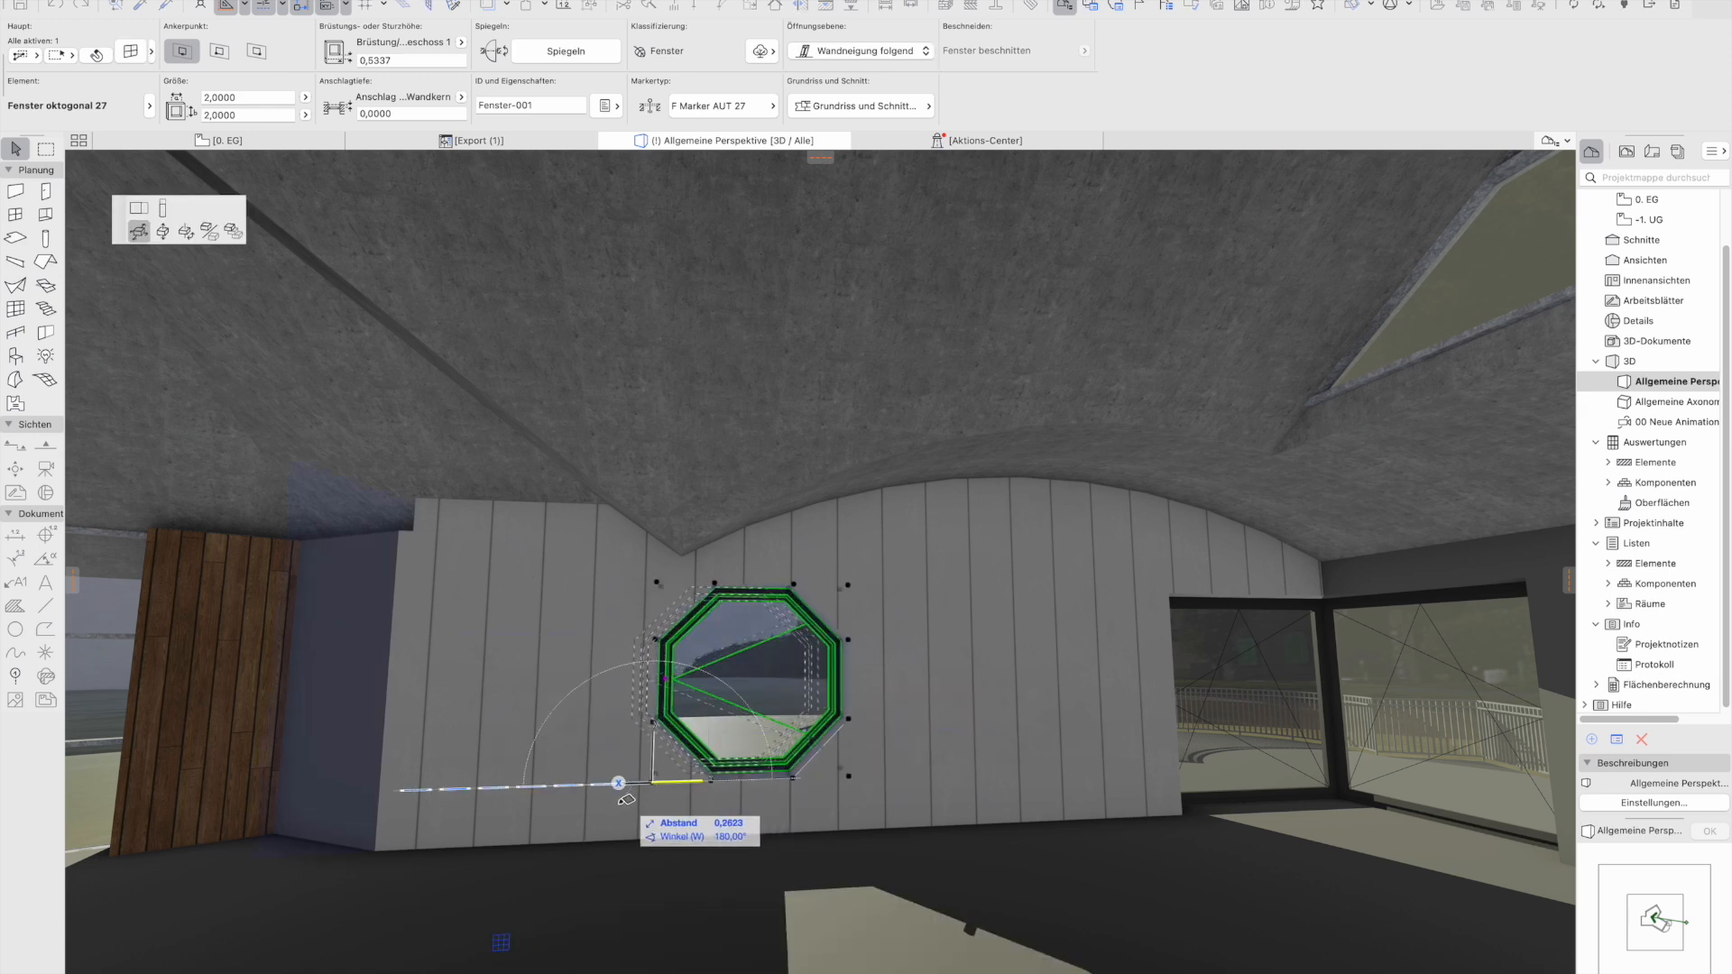
click(136, 210)
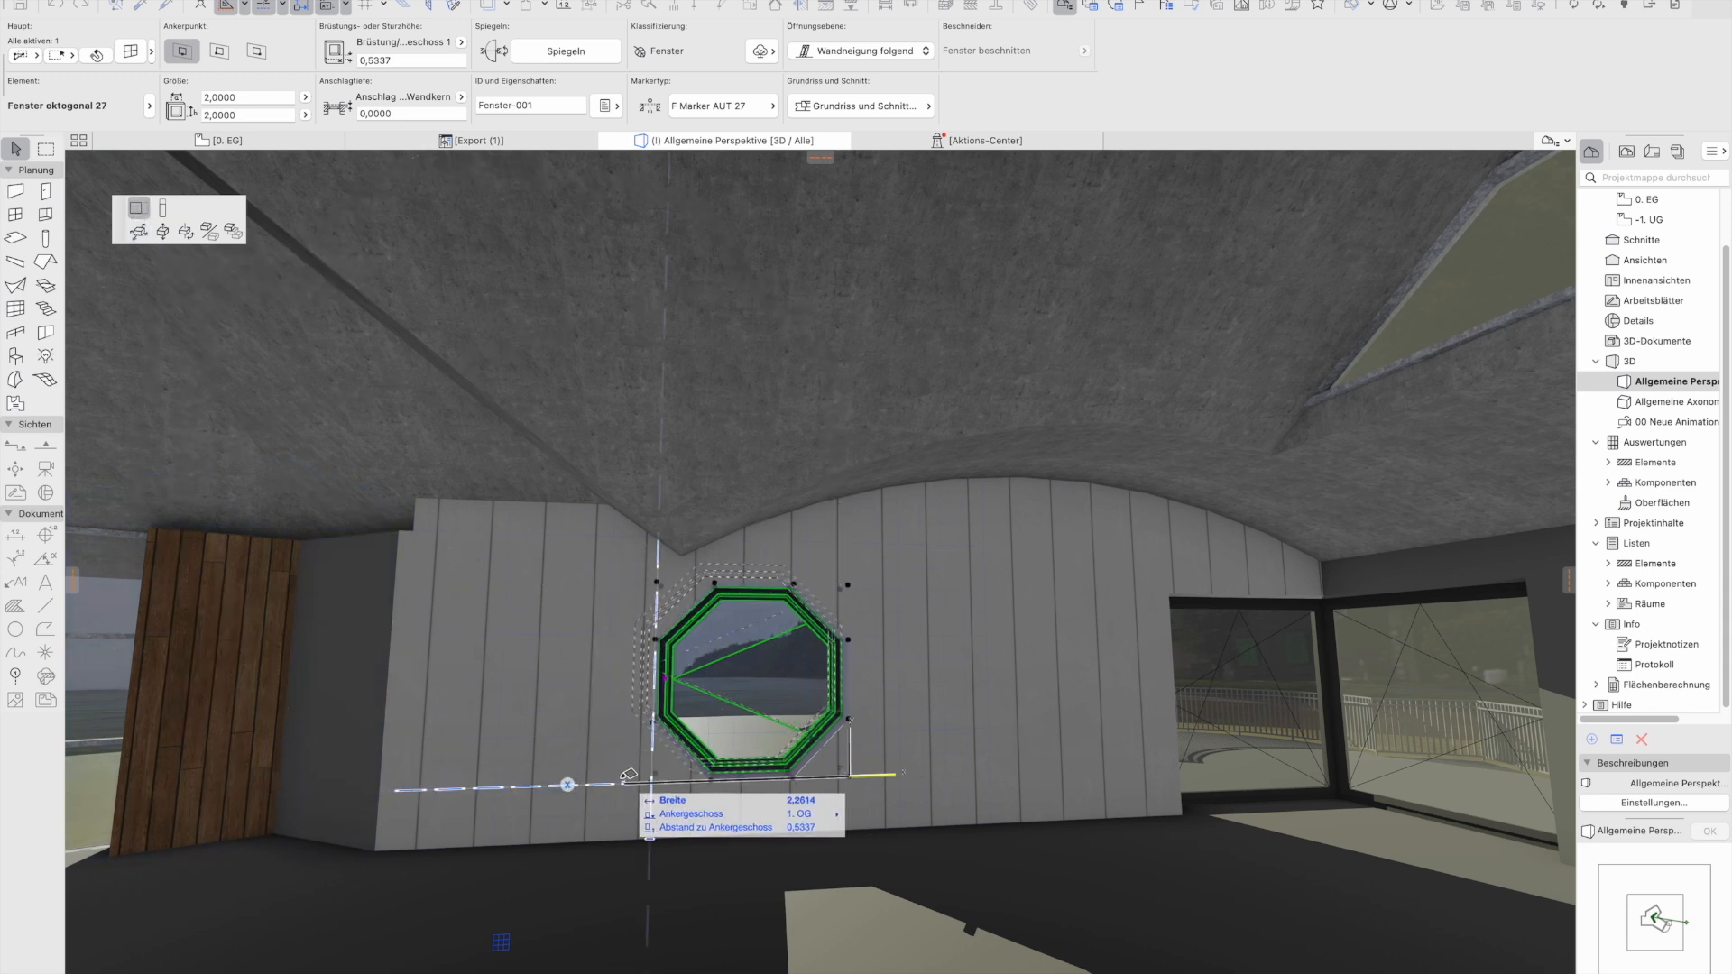
click(613, 781)
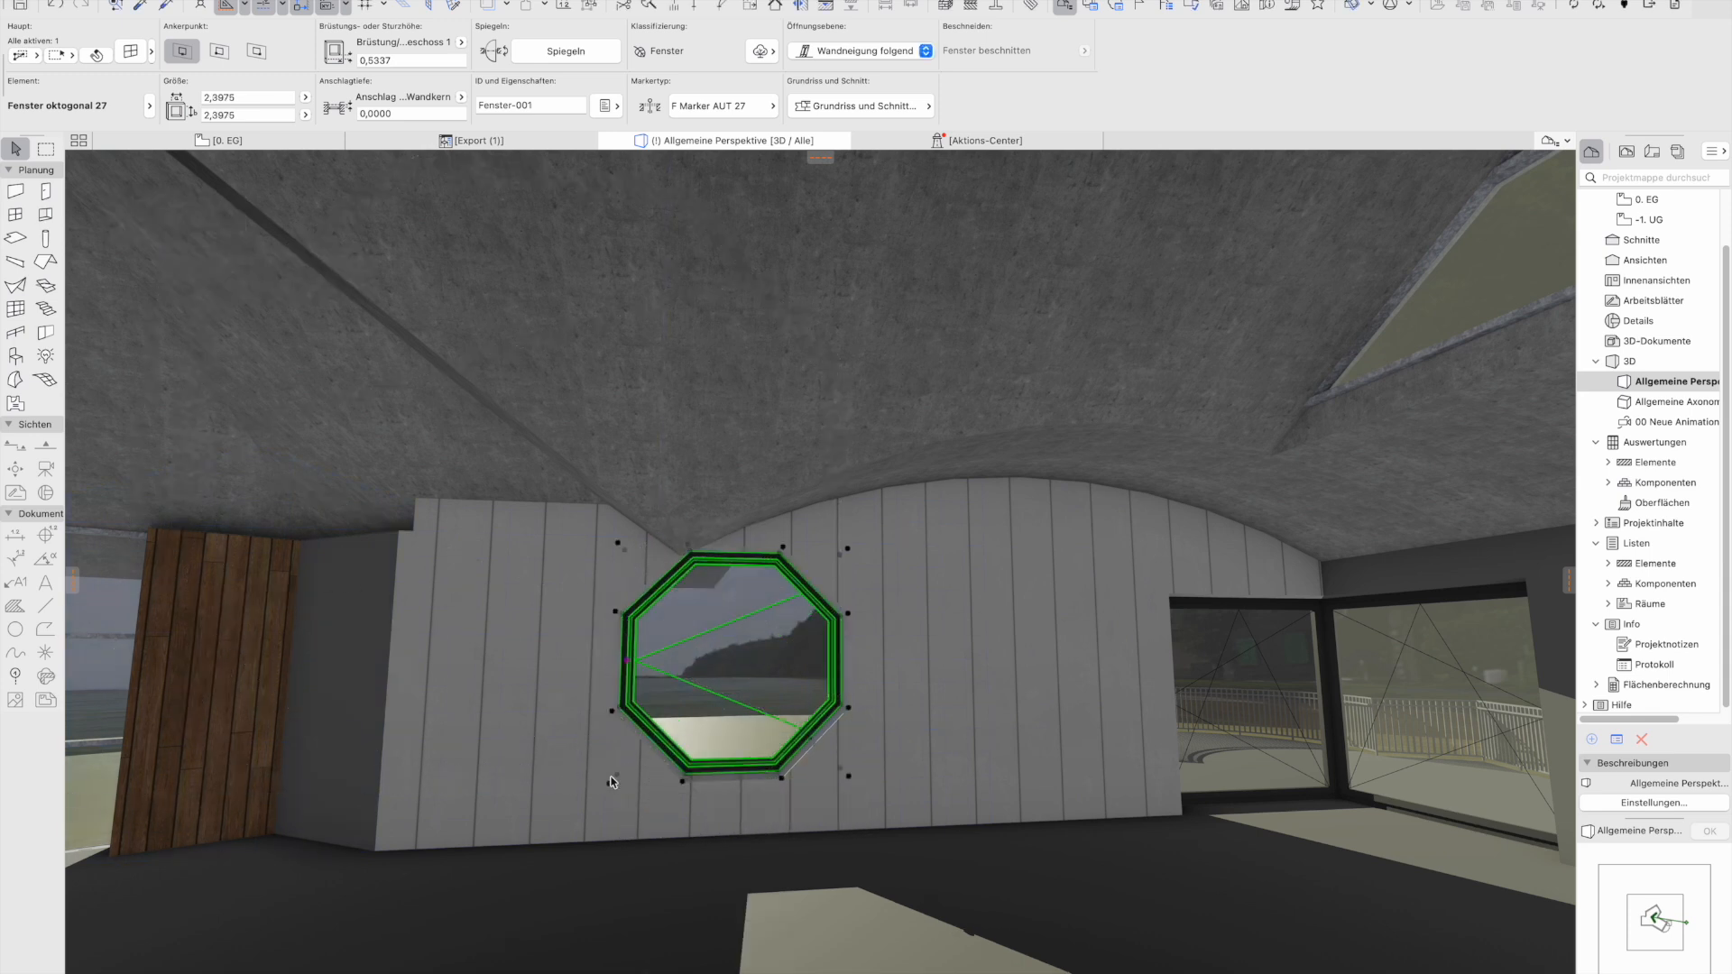
drag(704, 680, 790, 678)
Examine the surroundings through the octagonal window, check the floor plan, and view the whole dome from outside in 3D
shift+middle_drag(844, 776, 1025, 812)
shift+middle_drag(859, 766, 944, 705)
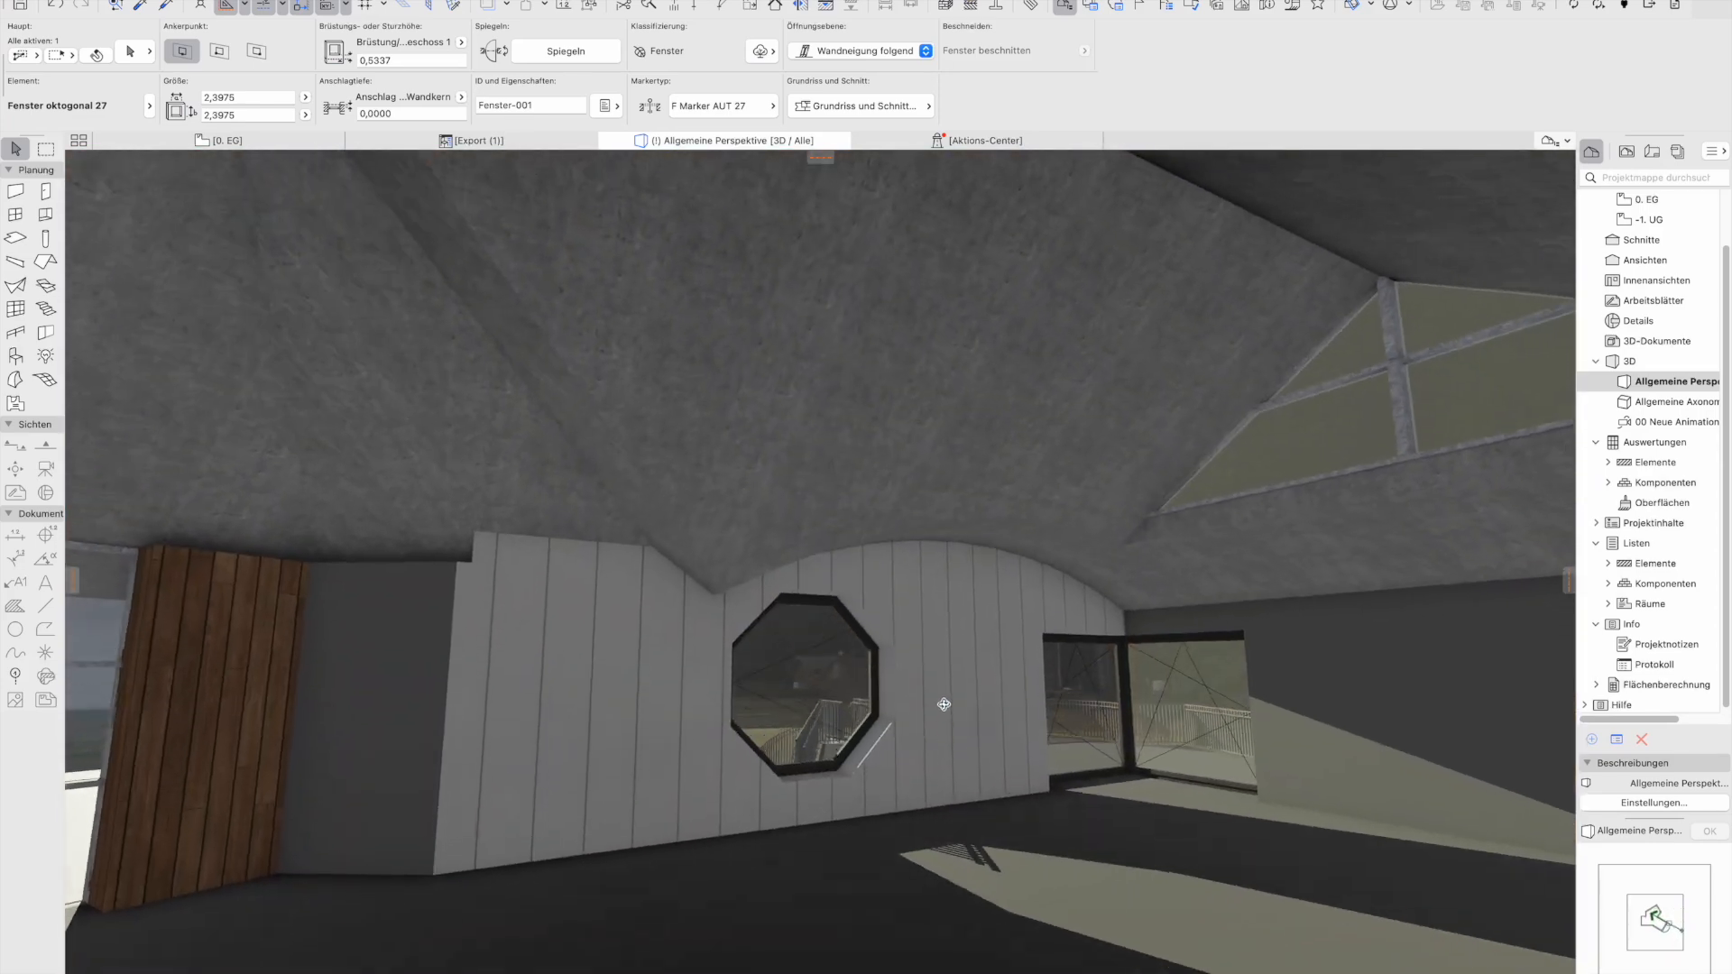
scroll(944, 705, up, 5)
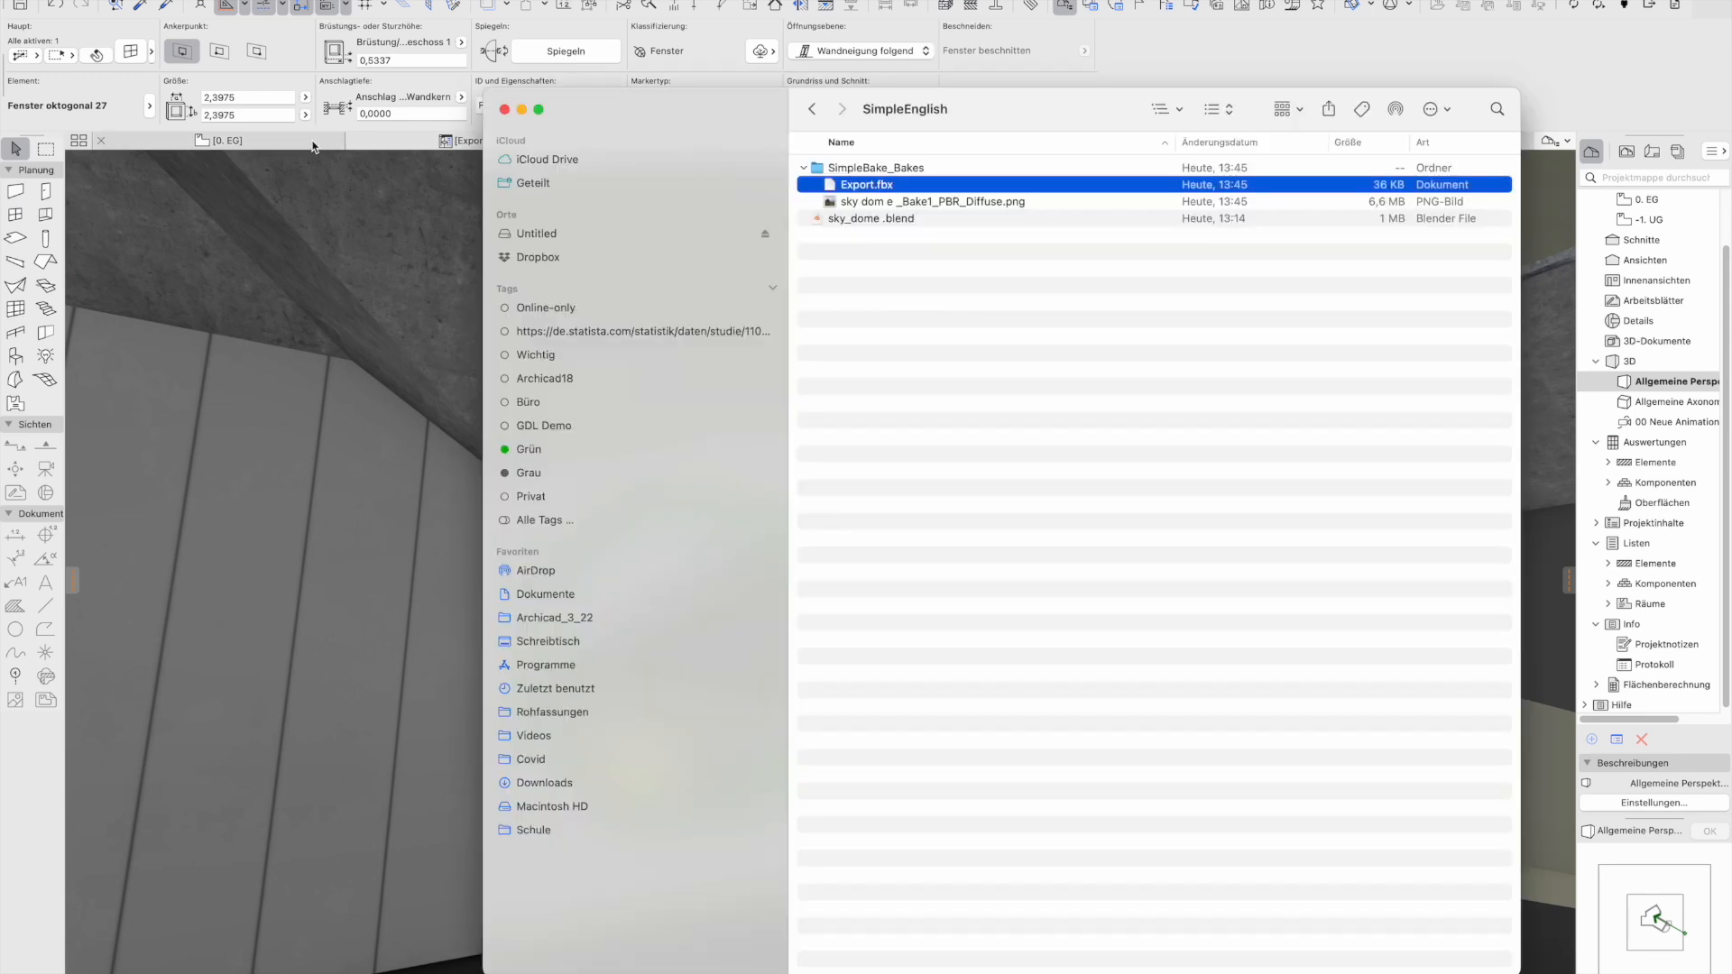
click(221, 140)
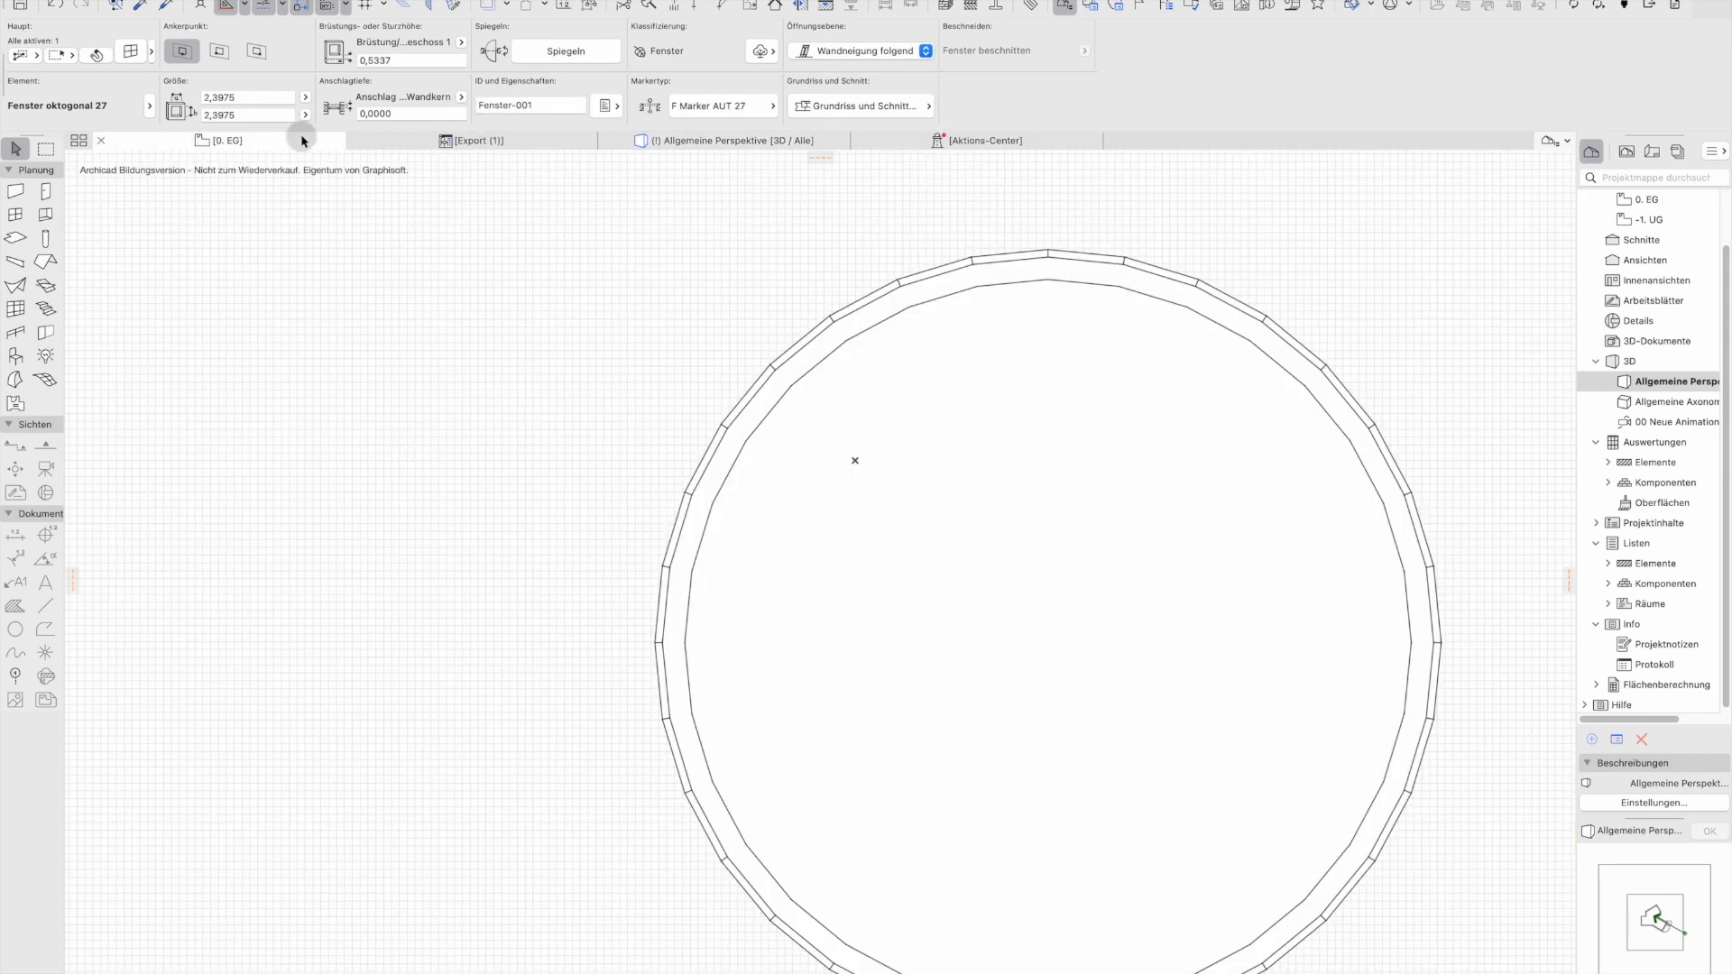
click(724, 142)
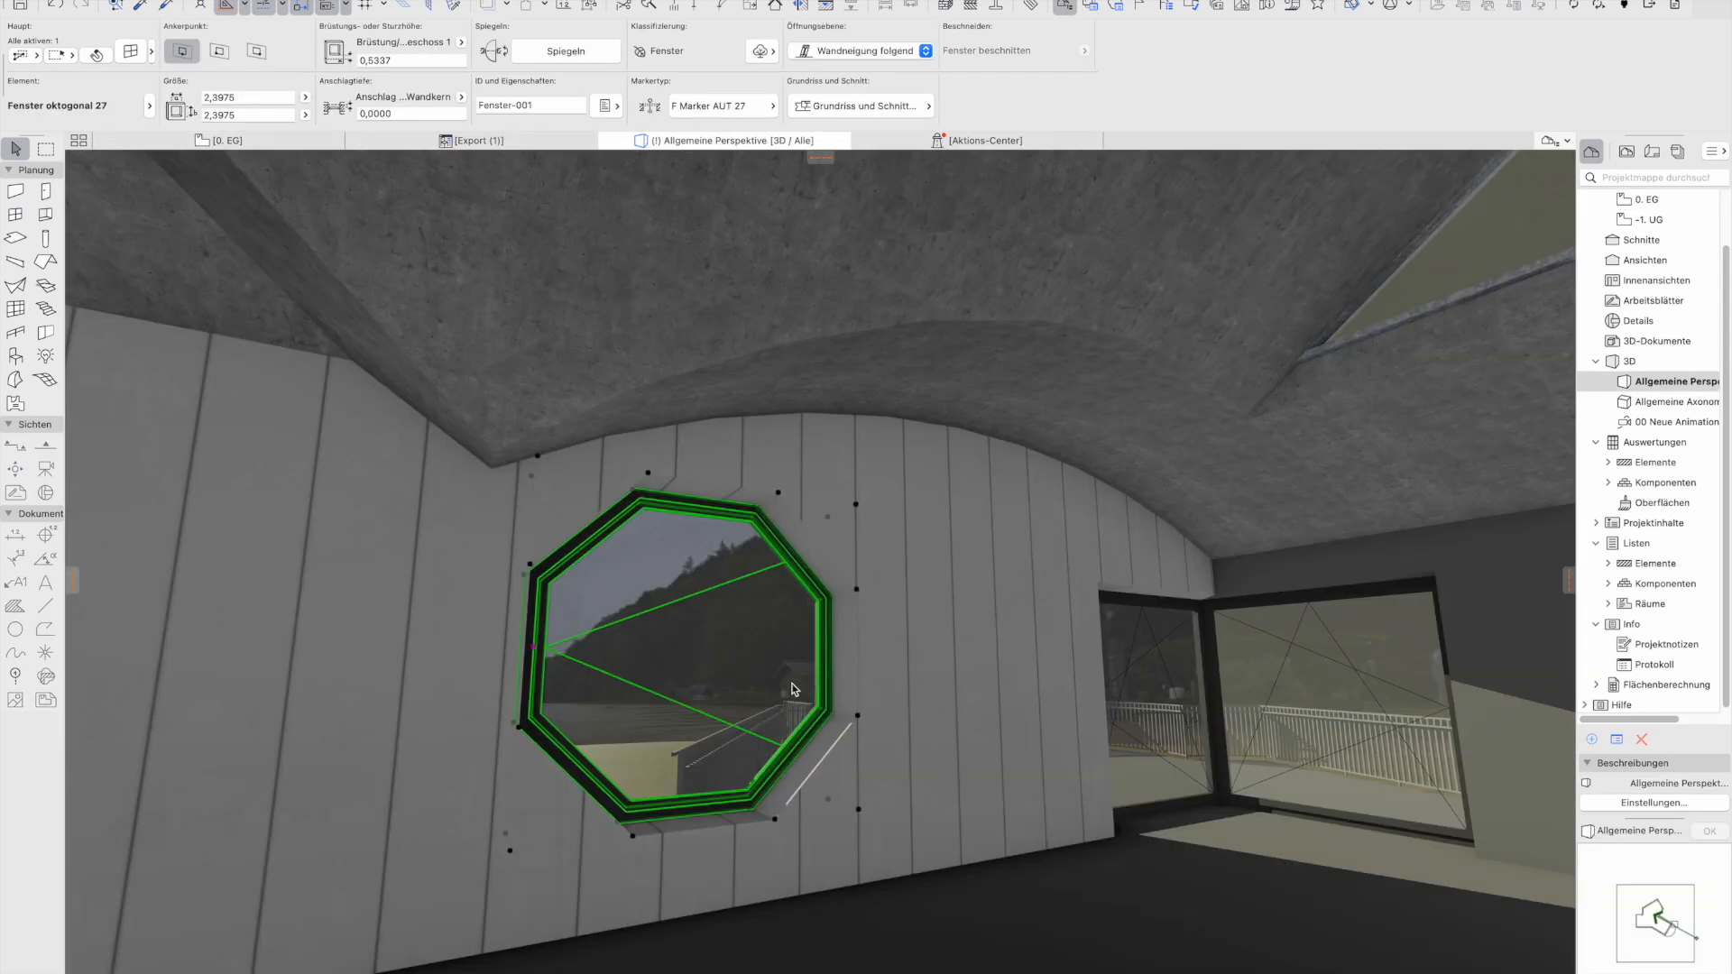
middle_click(793, 690)
shift+middle_drag(991, 675, 843, 782)
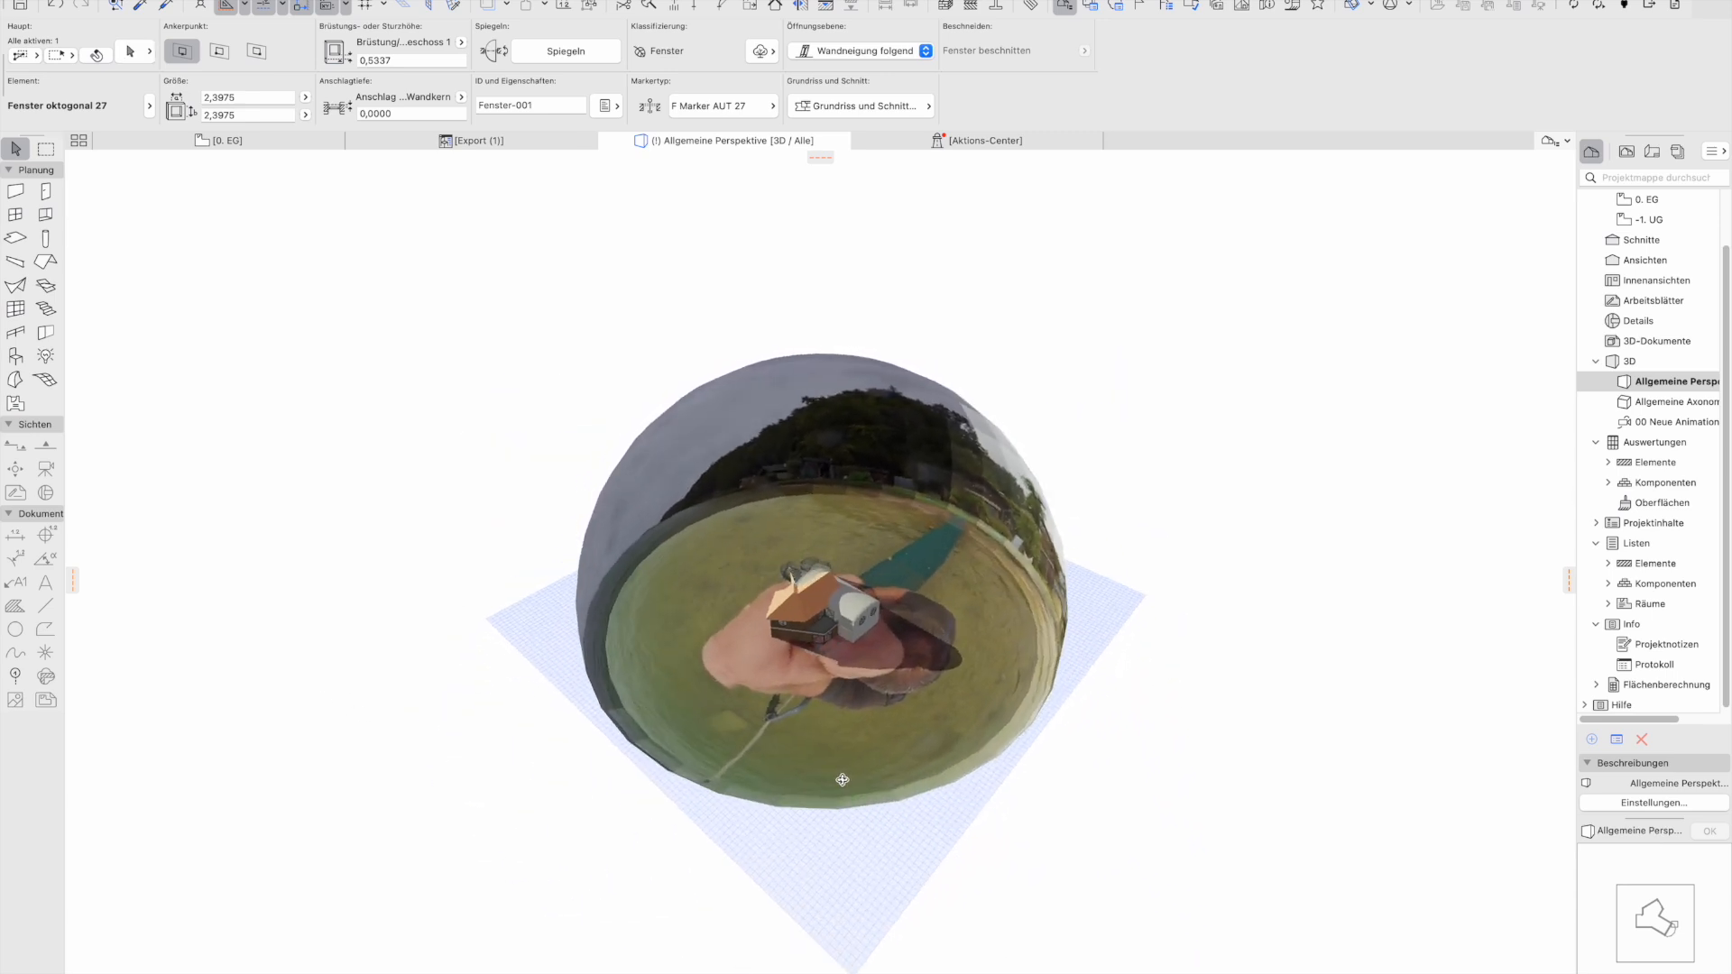
Examine the textured dome from outside at several angles in the 3D perspective, with the building at its centre
click(981, 480)
drag(1272, 505, 982, 817)
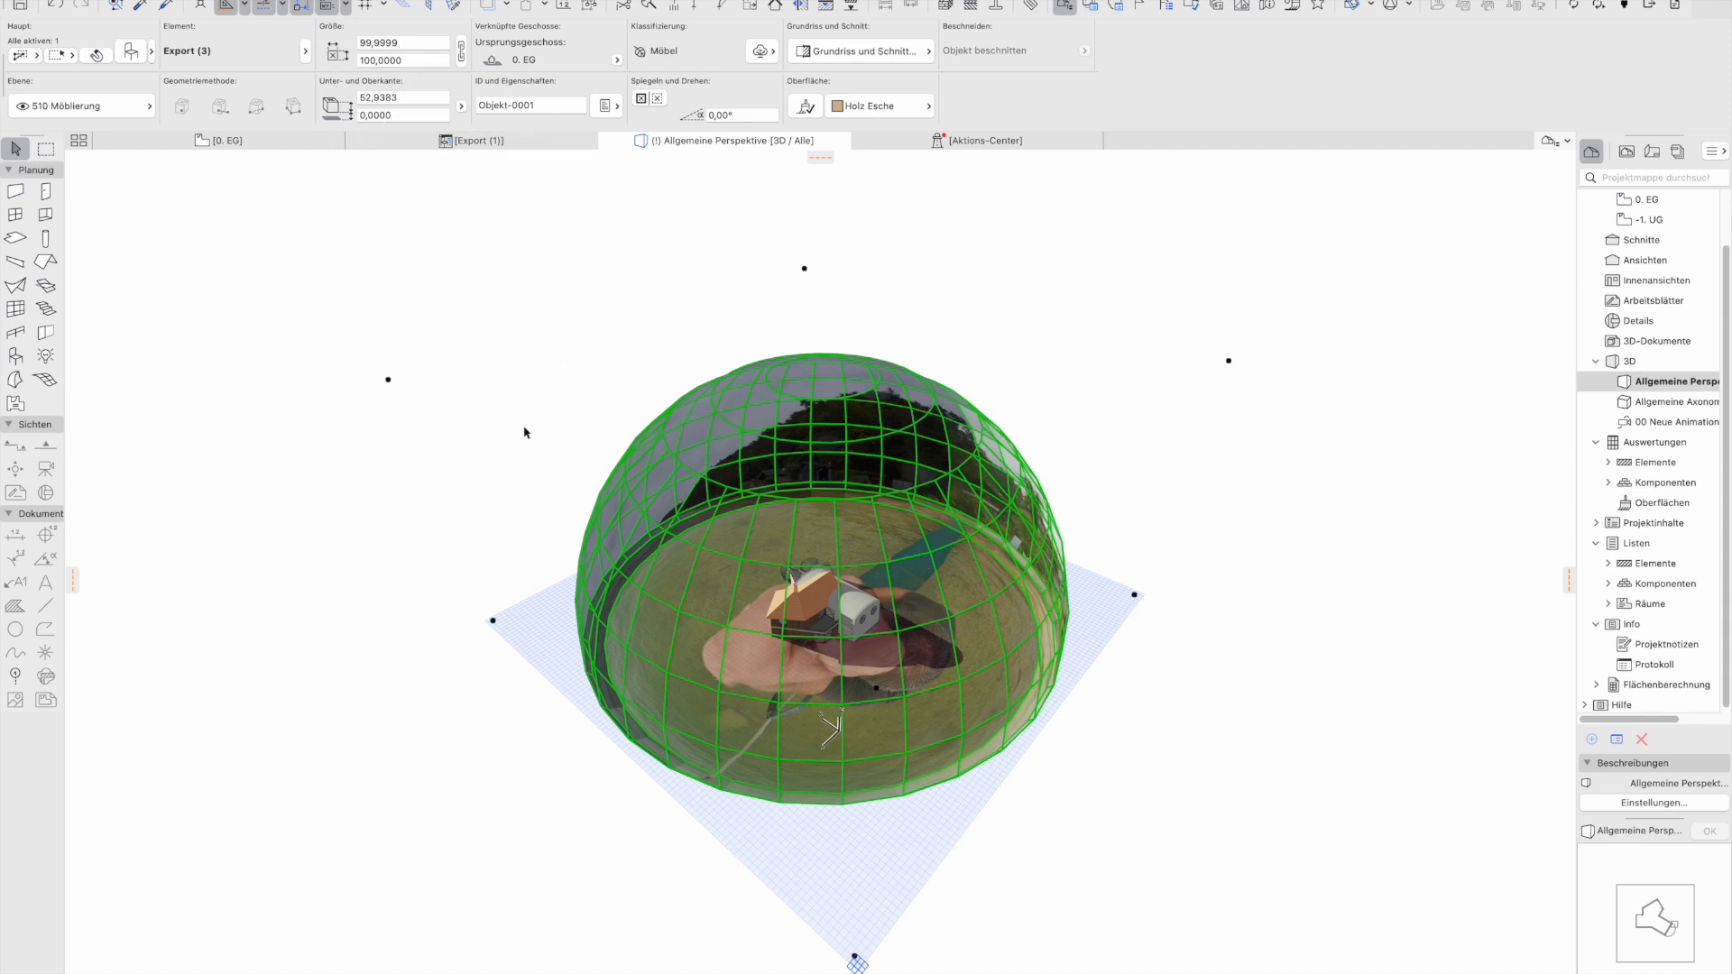
shift+middle_drag(1093, 671, 1234, 548)
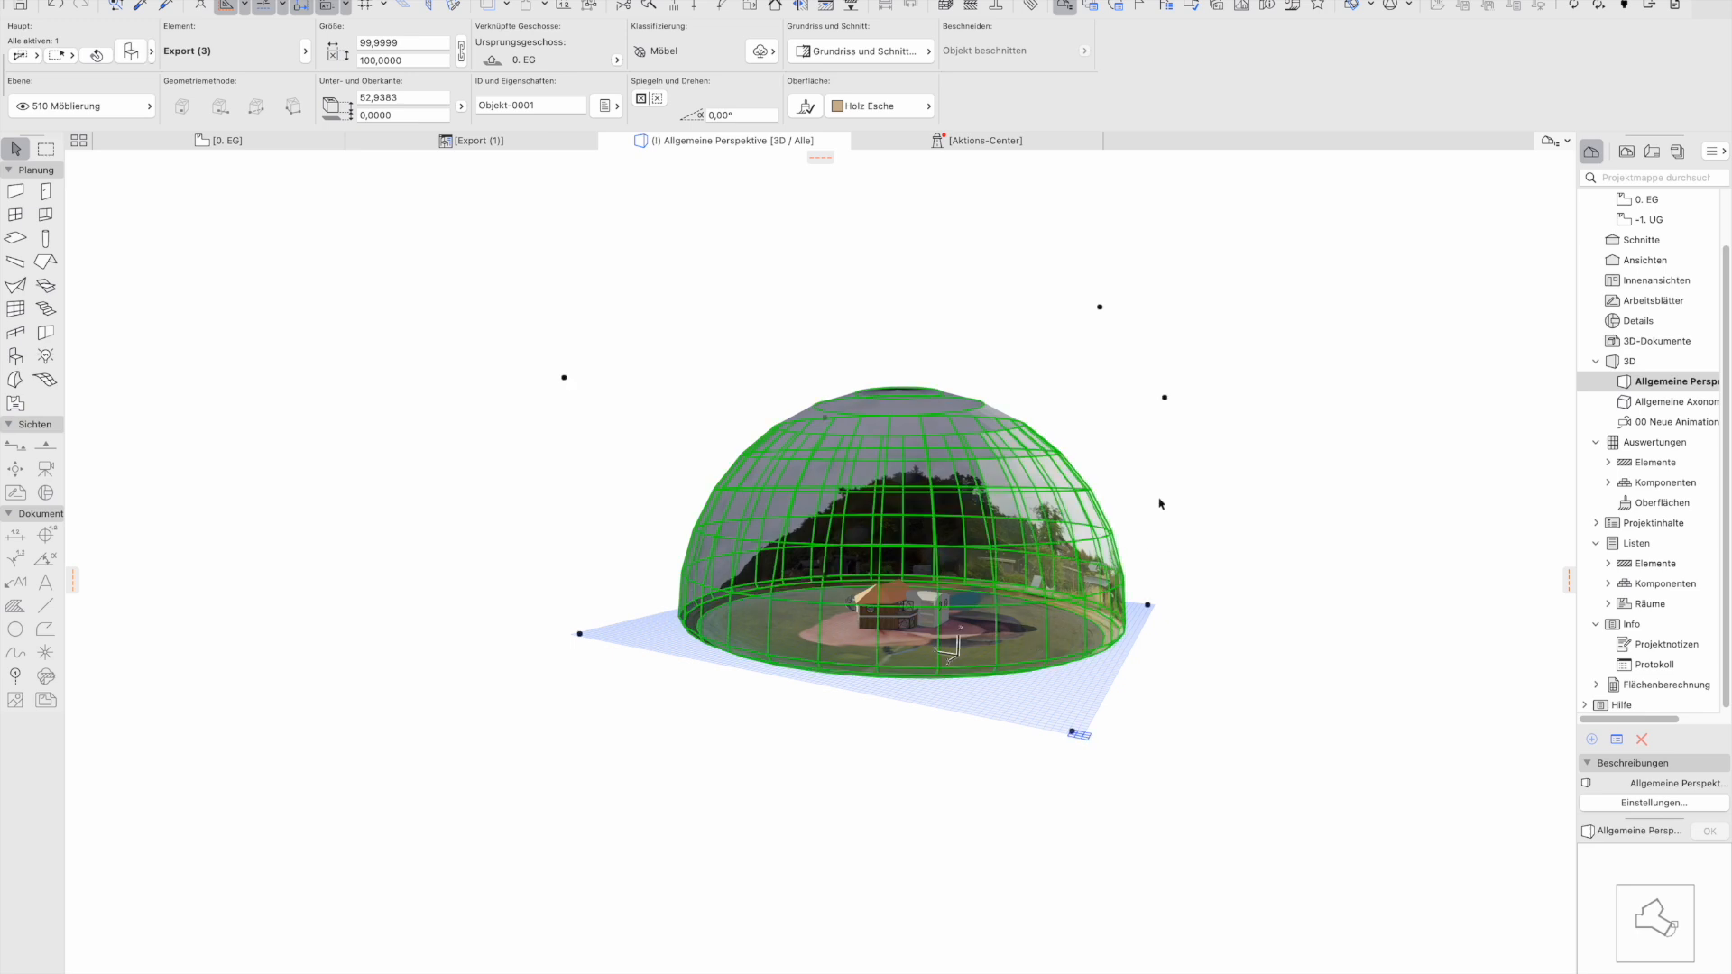
shift+middle_drag(1142, 473, 1102, 592)
click(1172, 565)
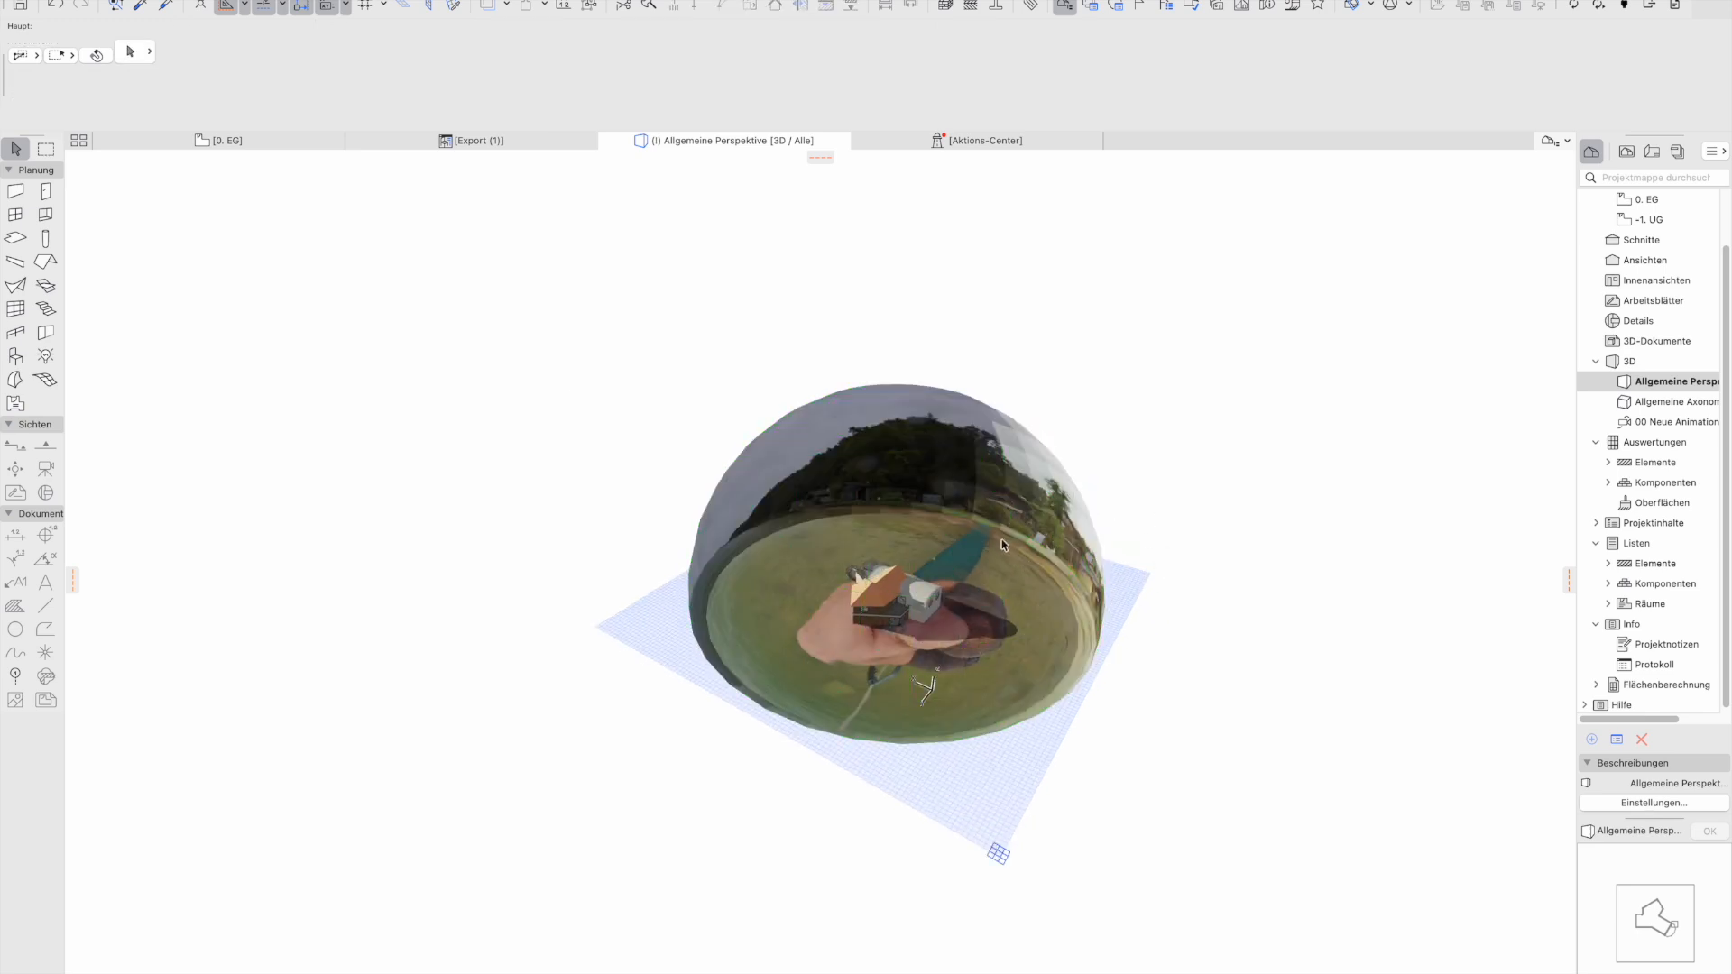
scroll(1004, 545, up, 6)
scroll(1003, 545, down, 2)
shift+middle_drag(941, 660, 967, 568)
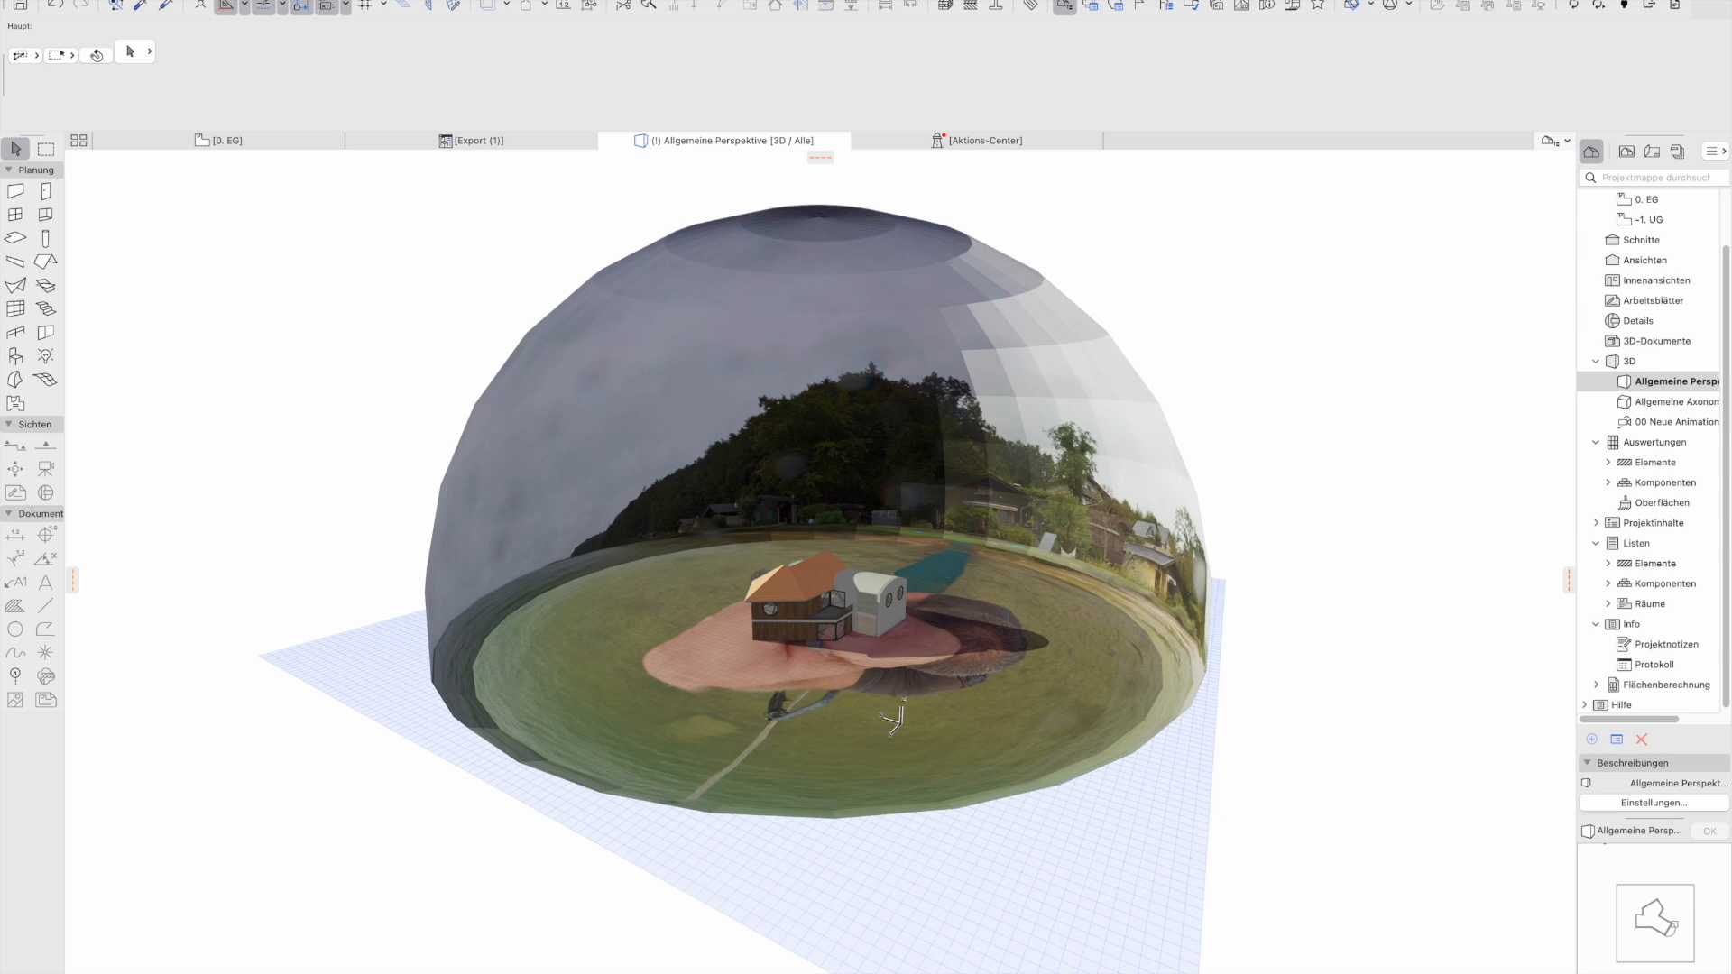
Disable the experimental function for physically based rendering in 3D in the work environment settings and check the dome
click(465, 0)
mouse_move(542, 214)
click(830, 393)
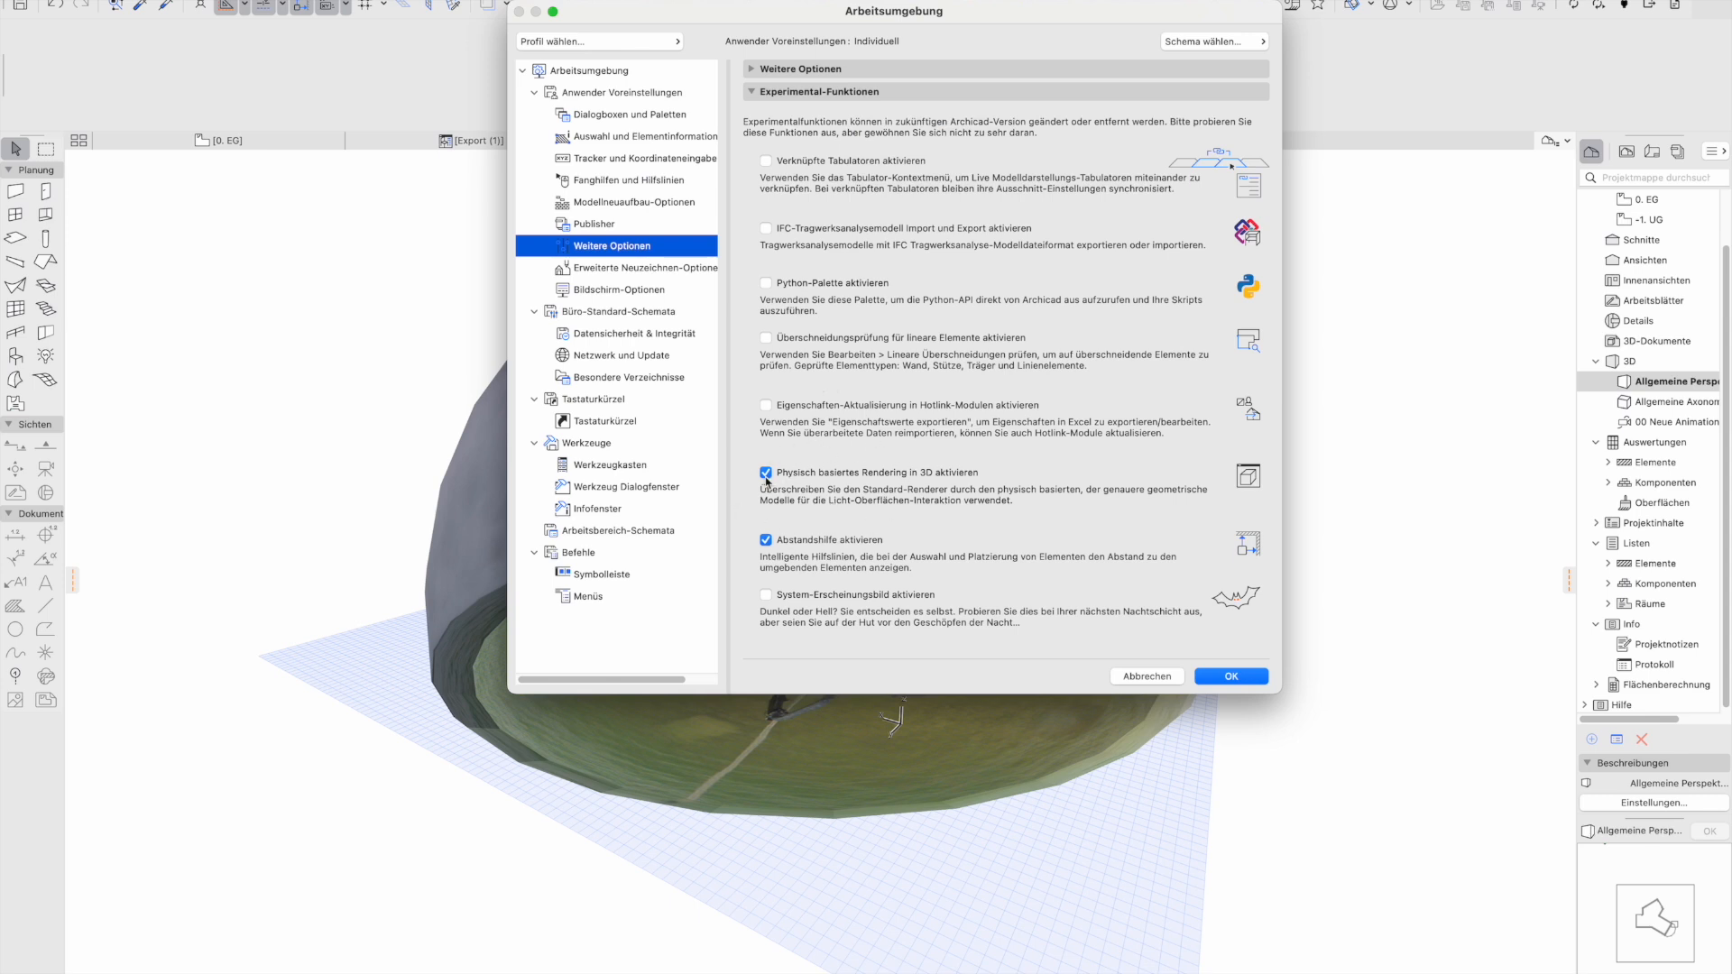
click(1218, 682)
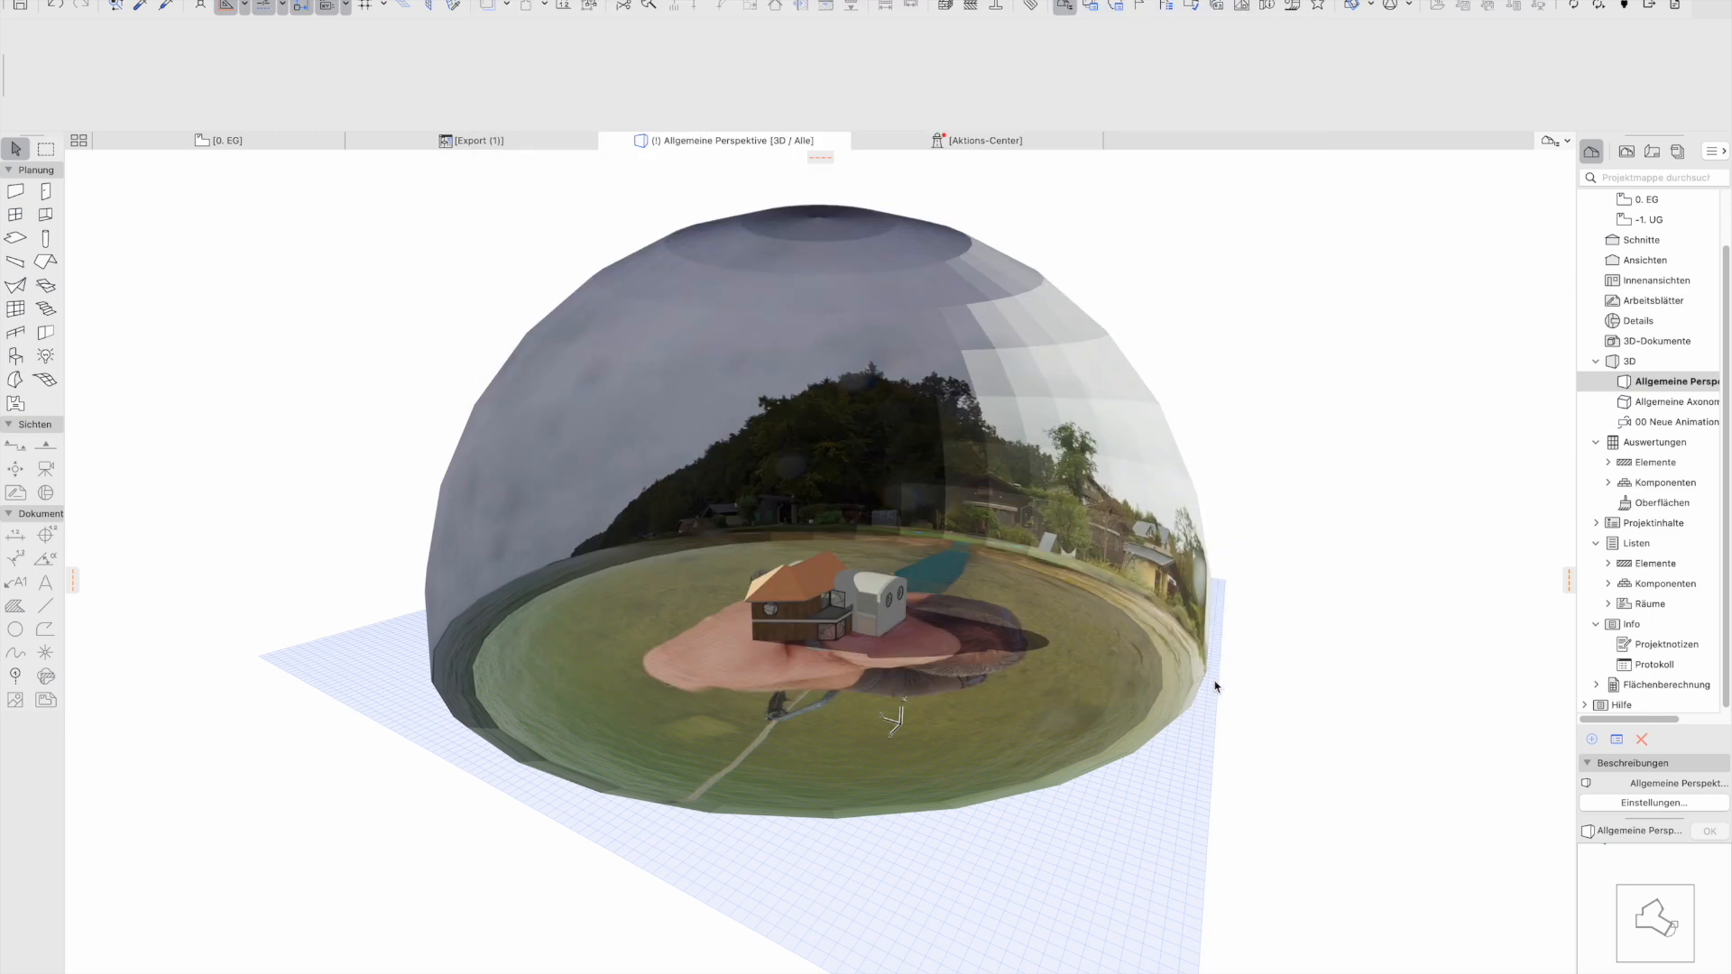
shift+middle_drag(1332, 529, 1038, 705)
shift+middle_drag(1277, 627, 1314, 527)
drag(881, 371, 570, 239)
Close the open script editor of the Export (1) object and return to the 3D perspective
click(505, 145)
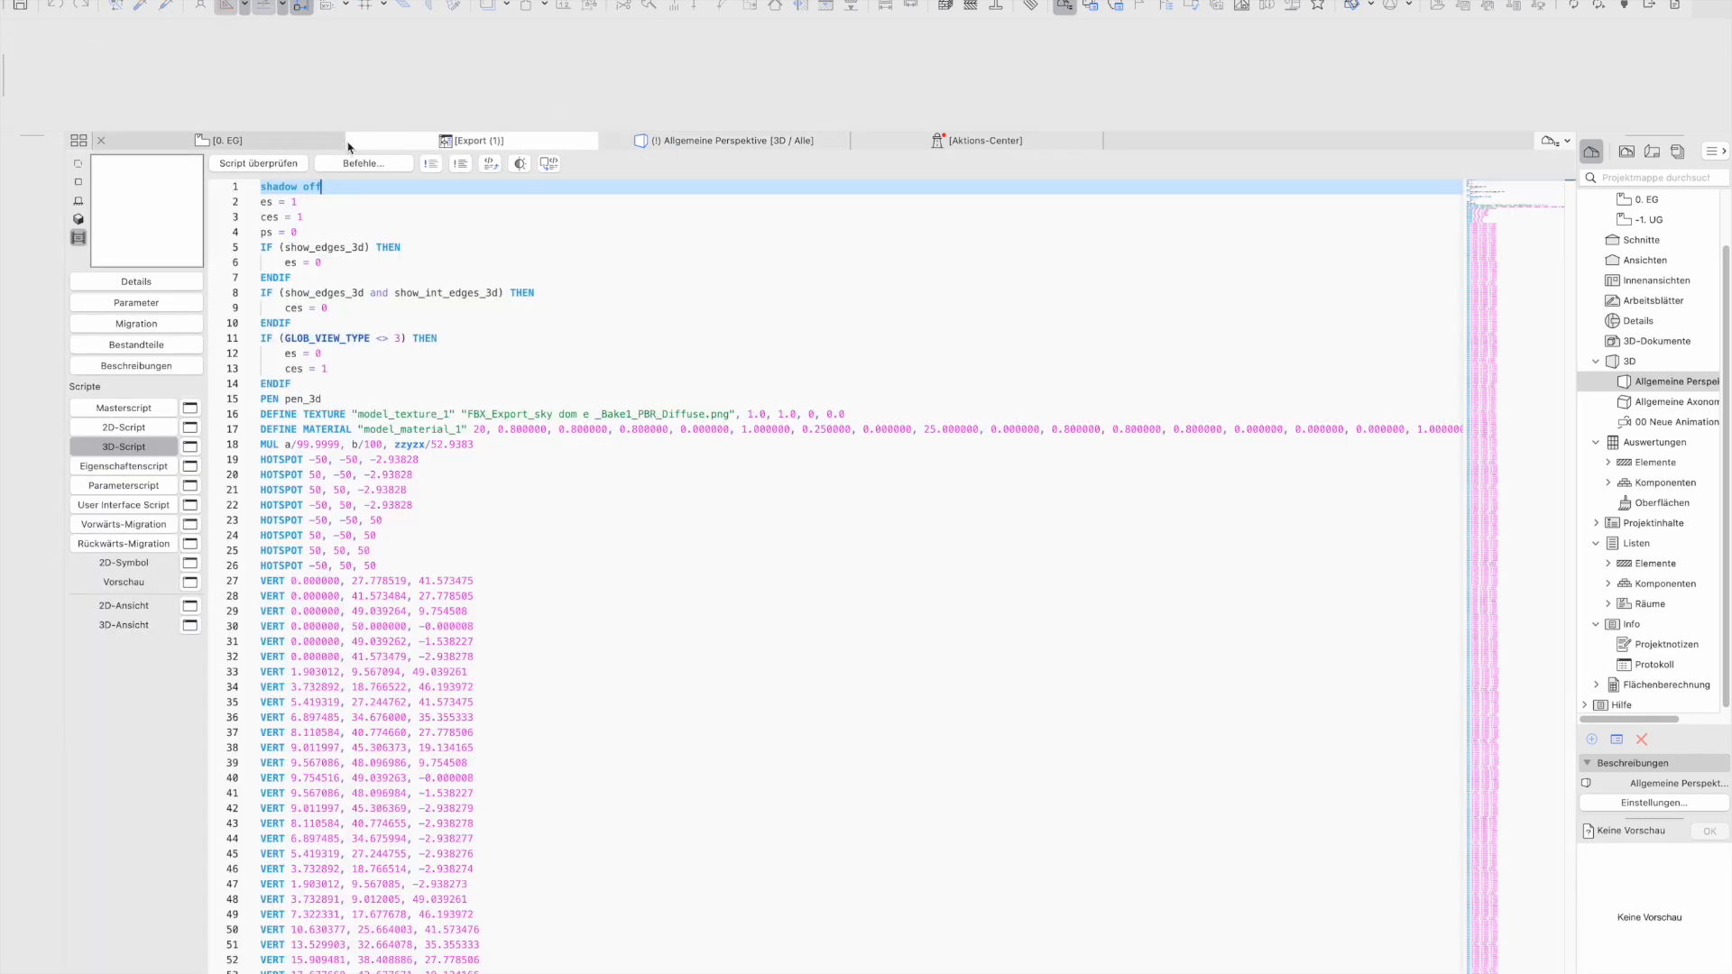
click(353, 141)
click(898, 438)
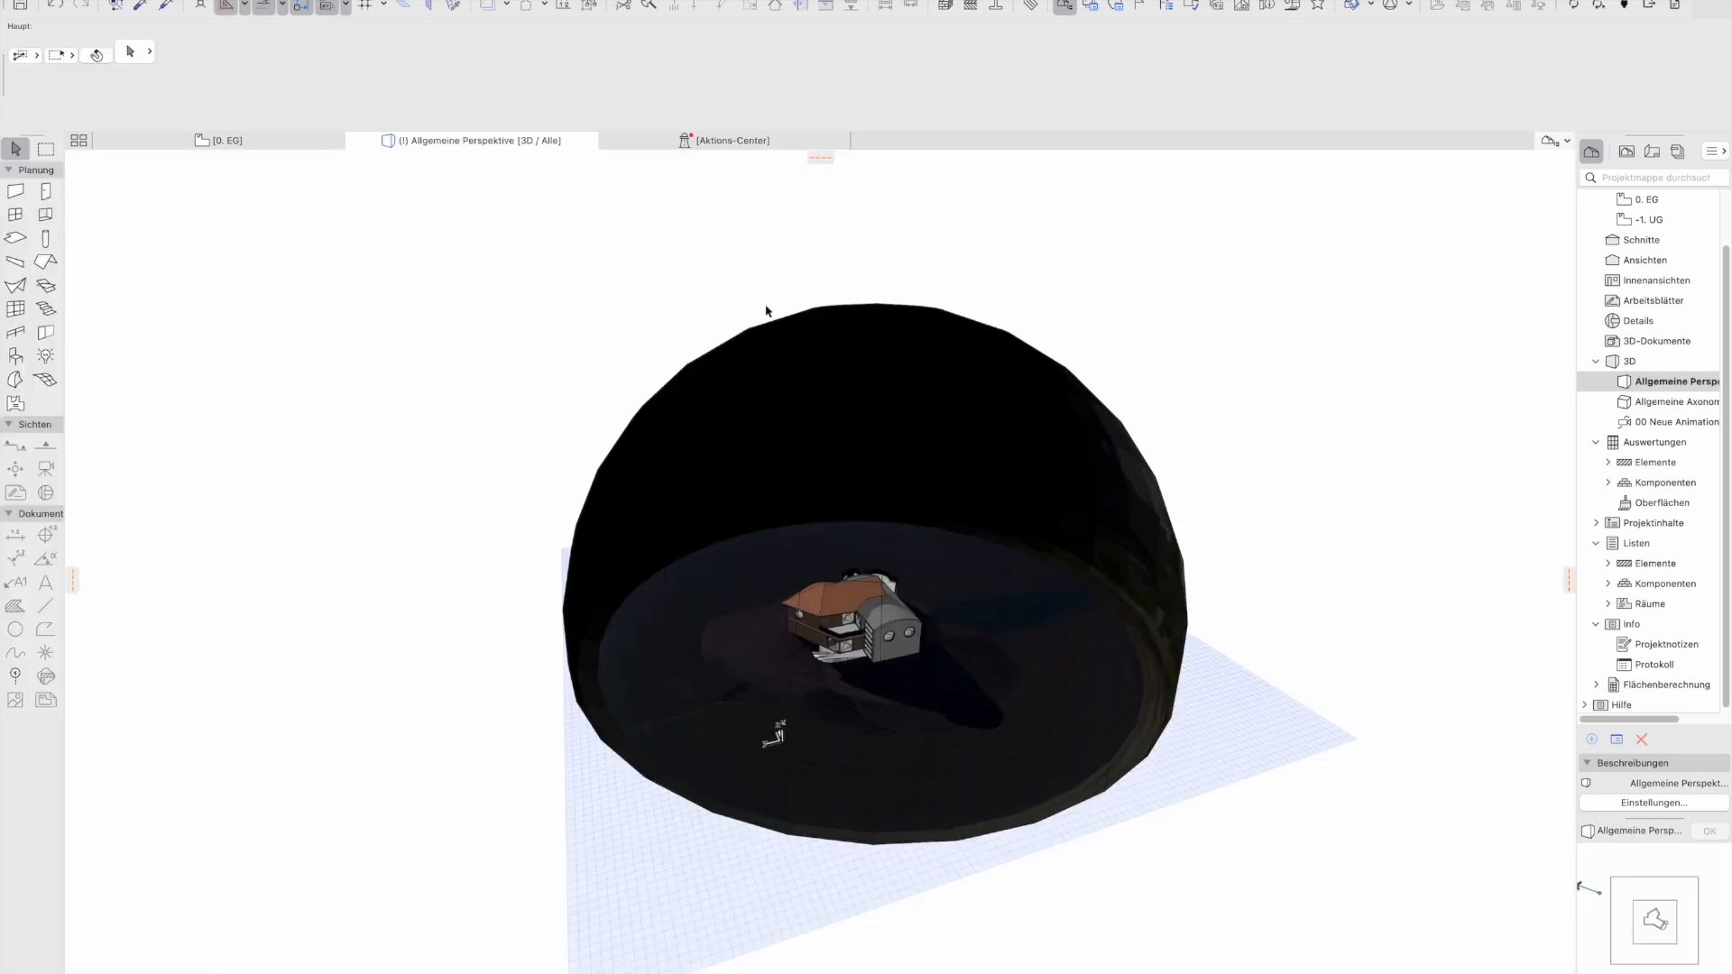
Open the placed dome object's 3D script, insert "shadow off" as its first line, and save the object
drag(1063, 399, 1019, 913)
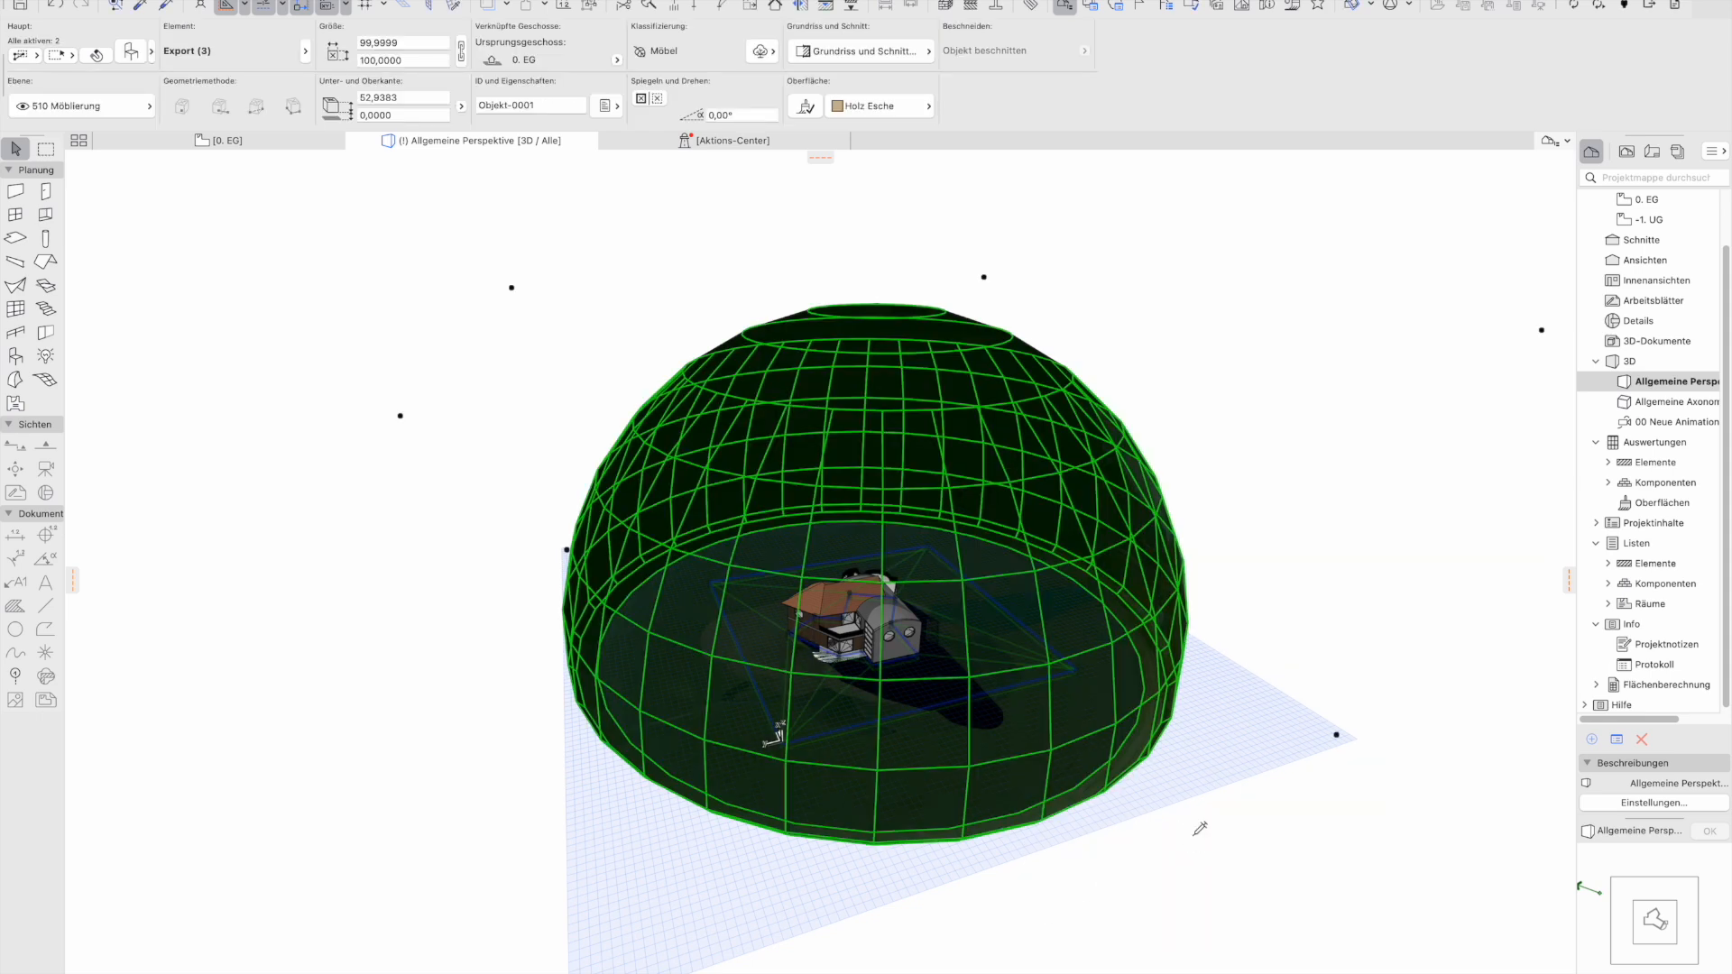
key(super+shift+o)
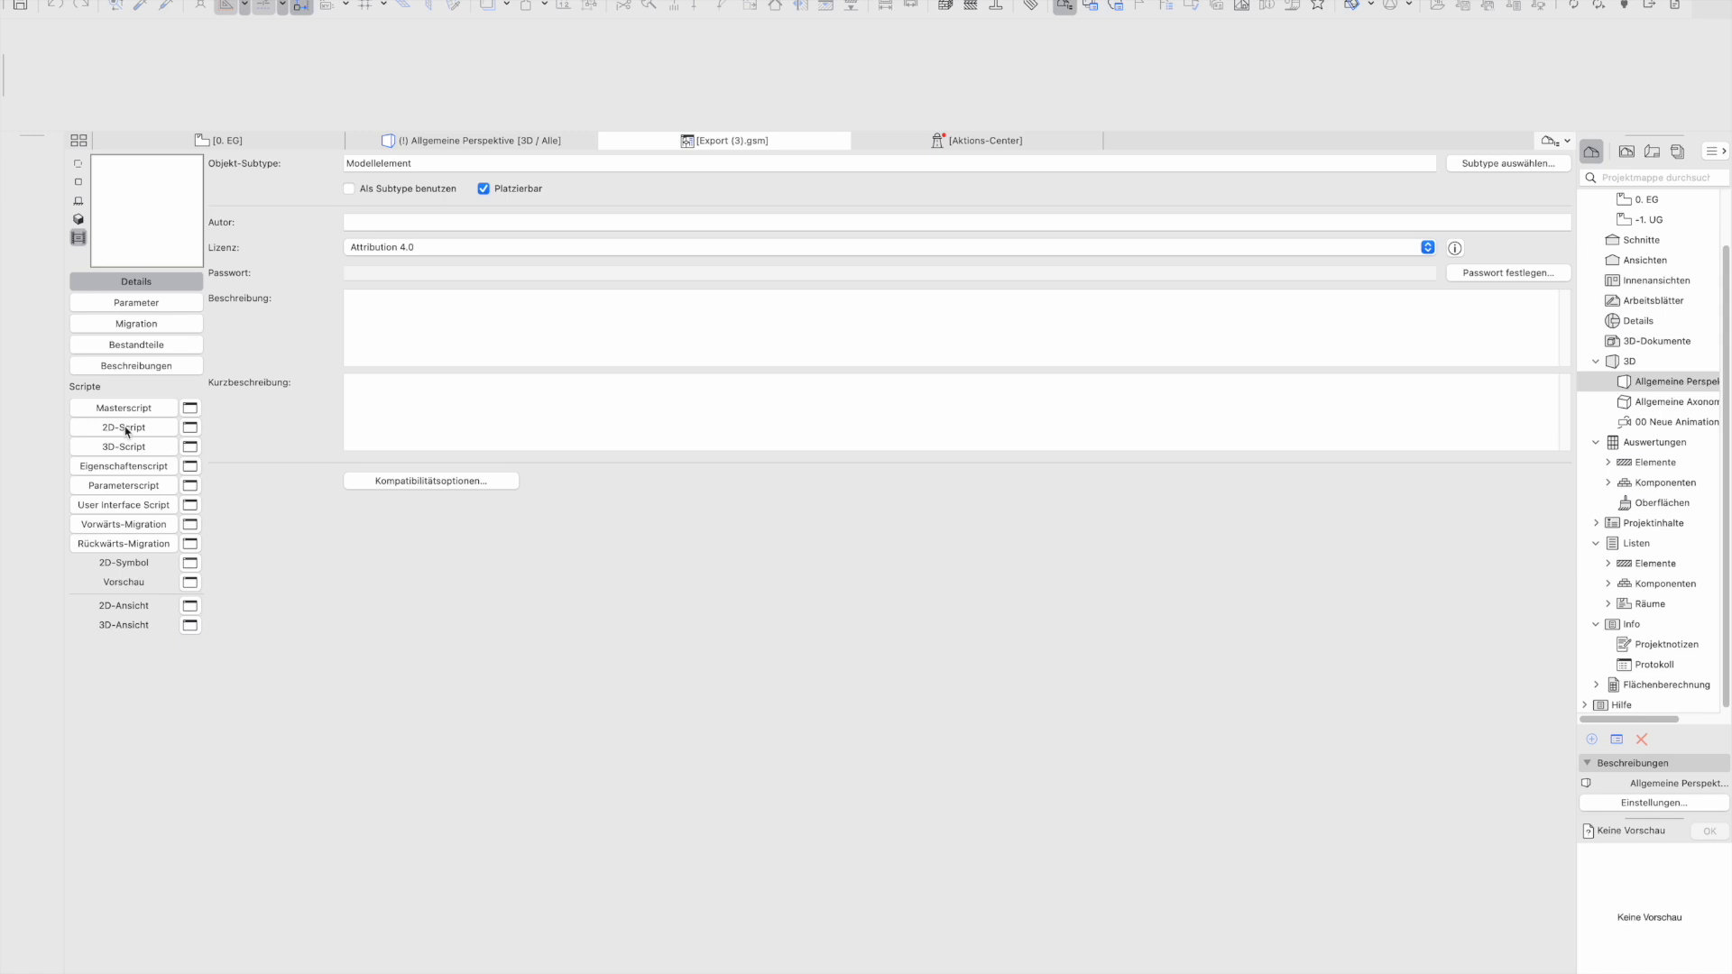
click(125, 450)
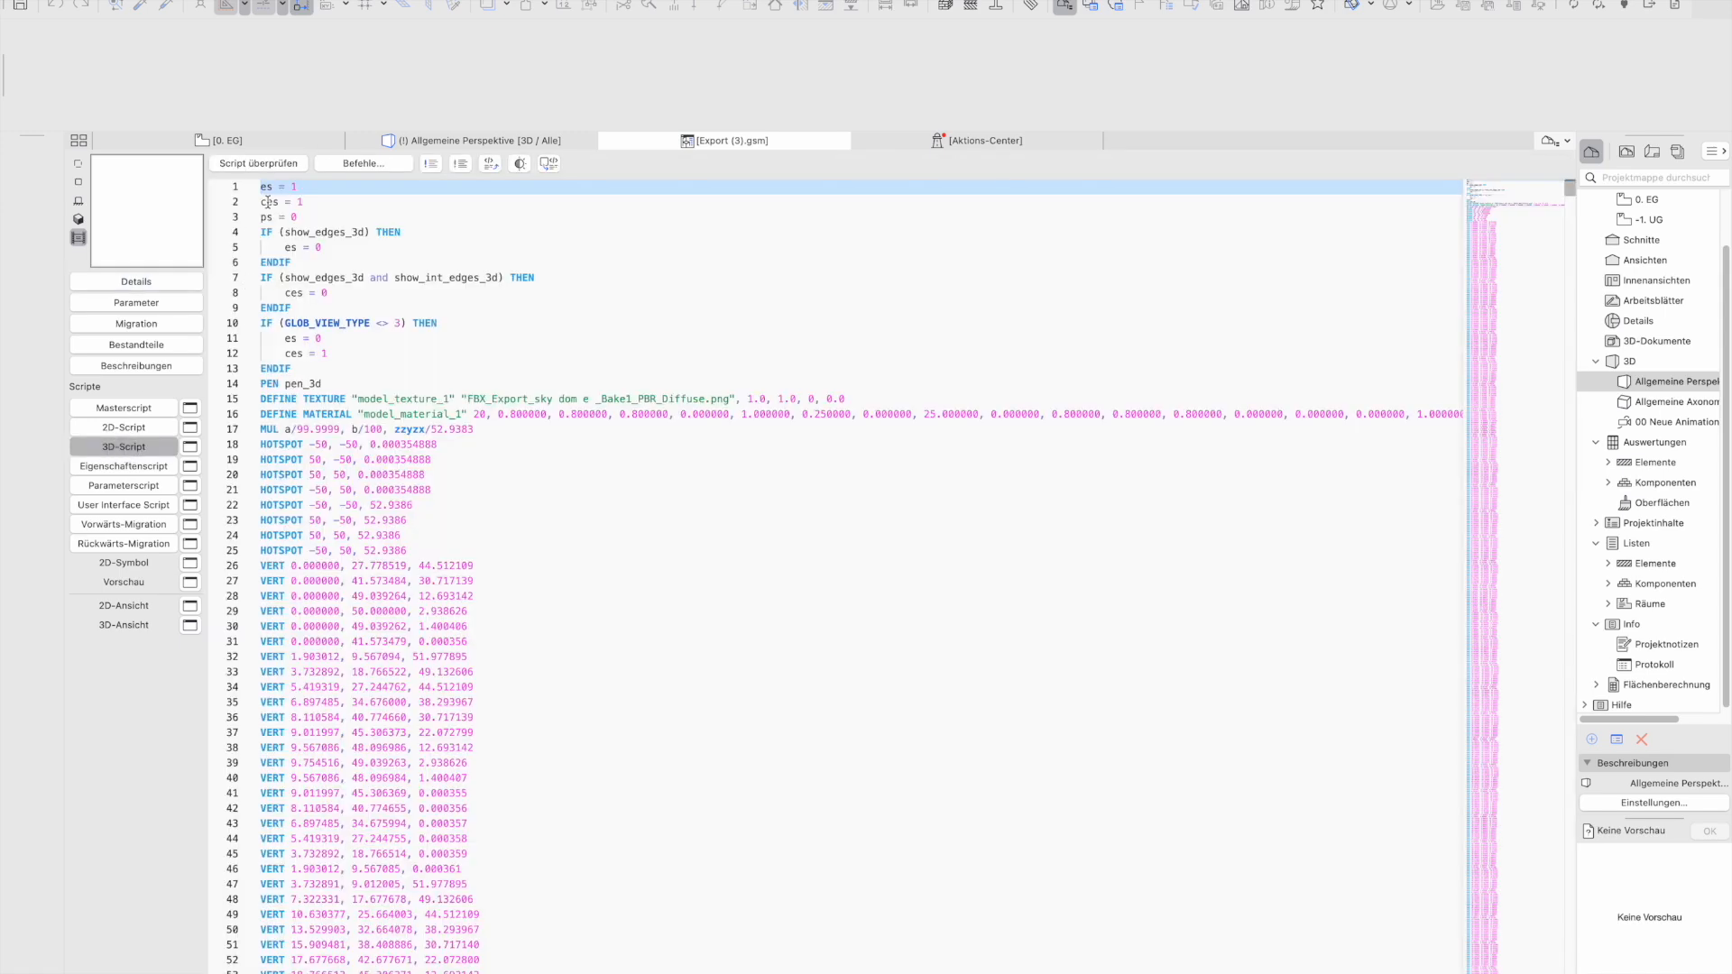
key(Return)
key(Return)
key(Up)
key(Up)
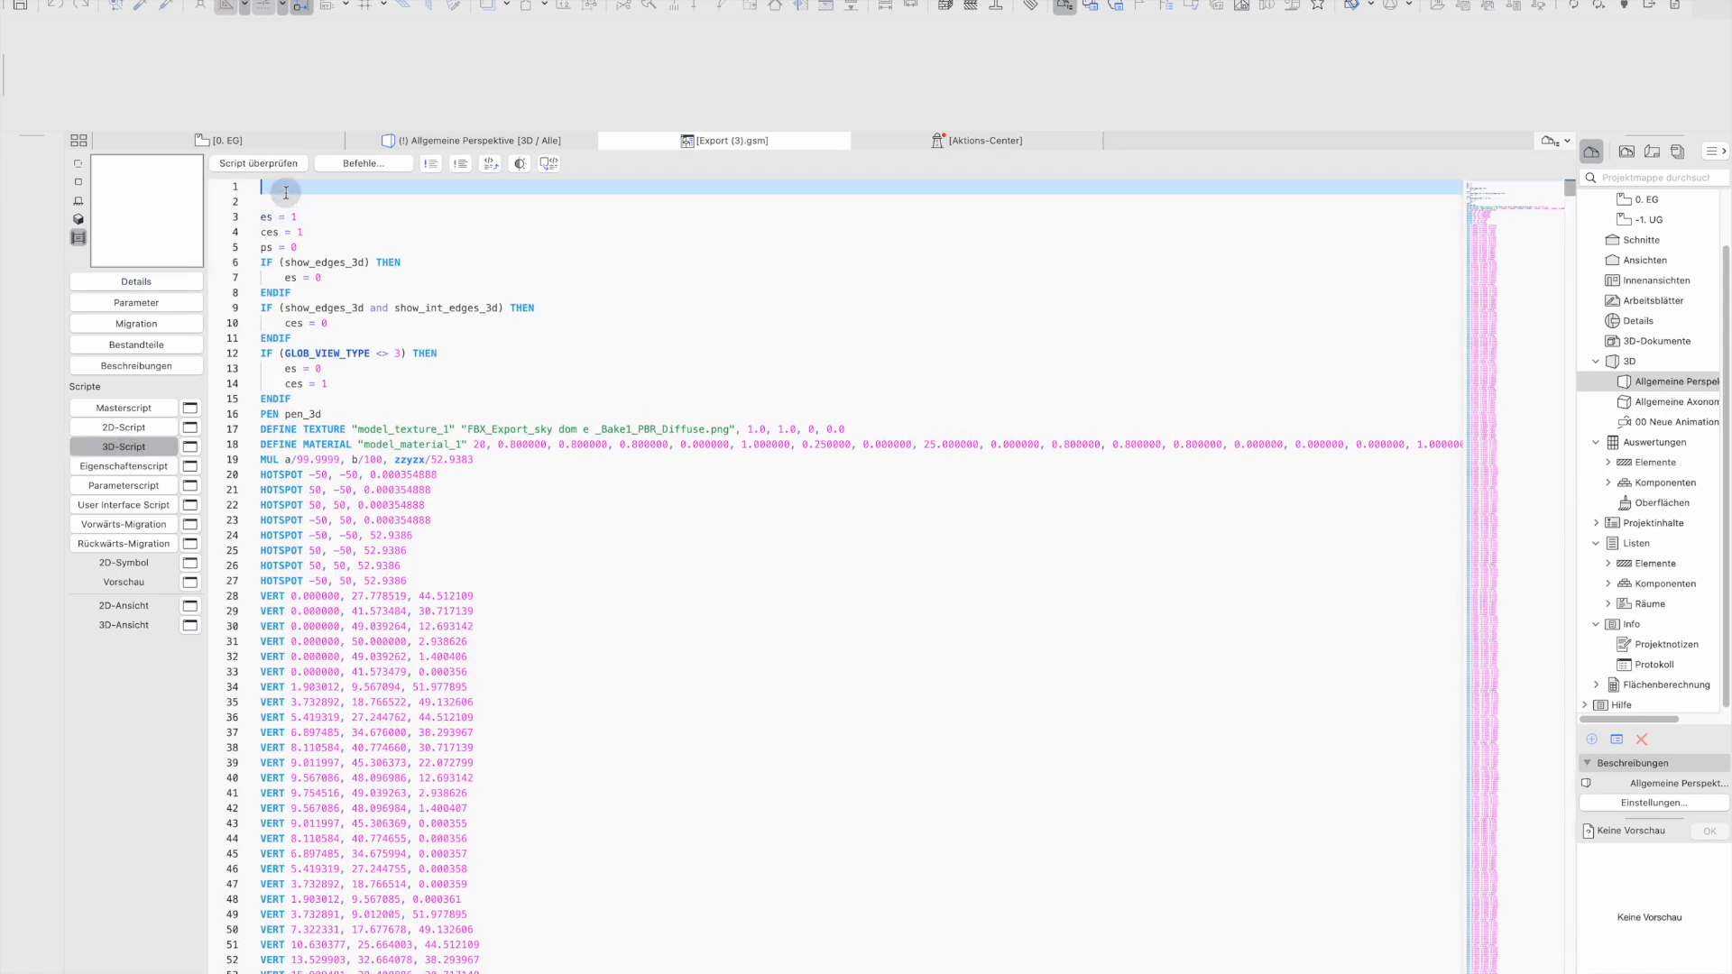
text(shadow )
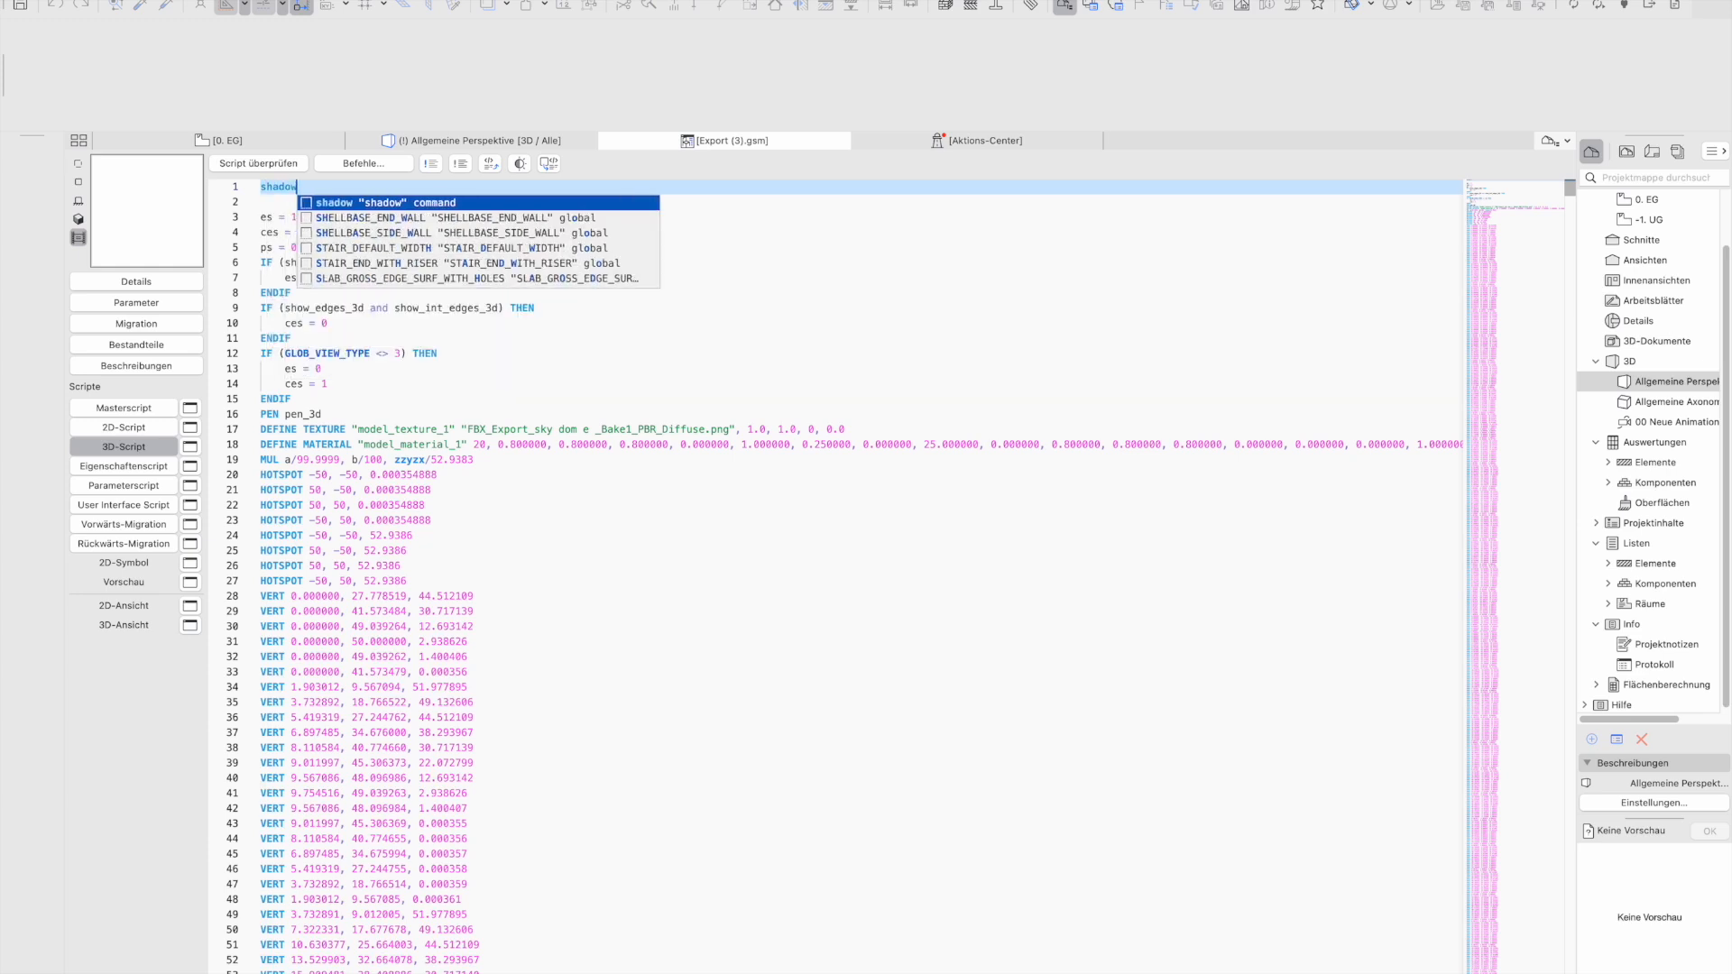
text(off)
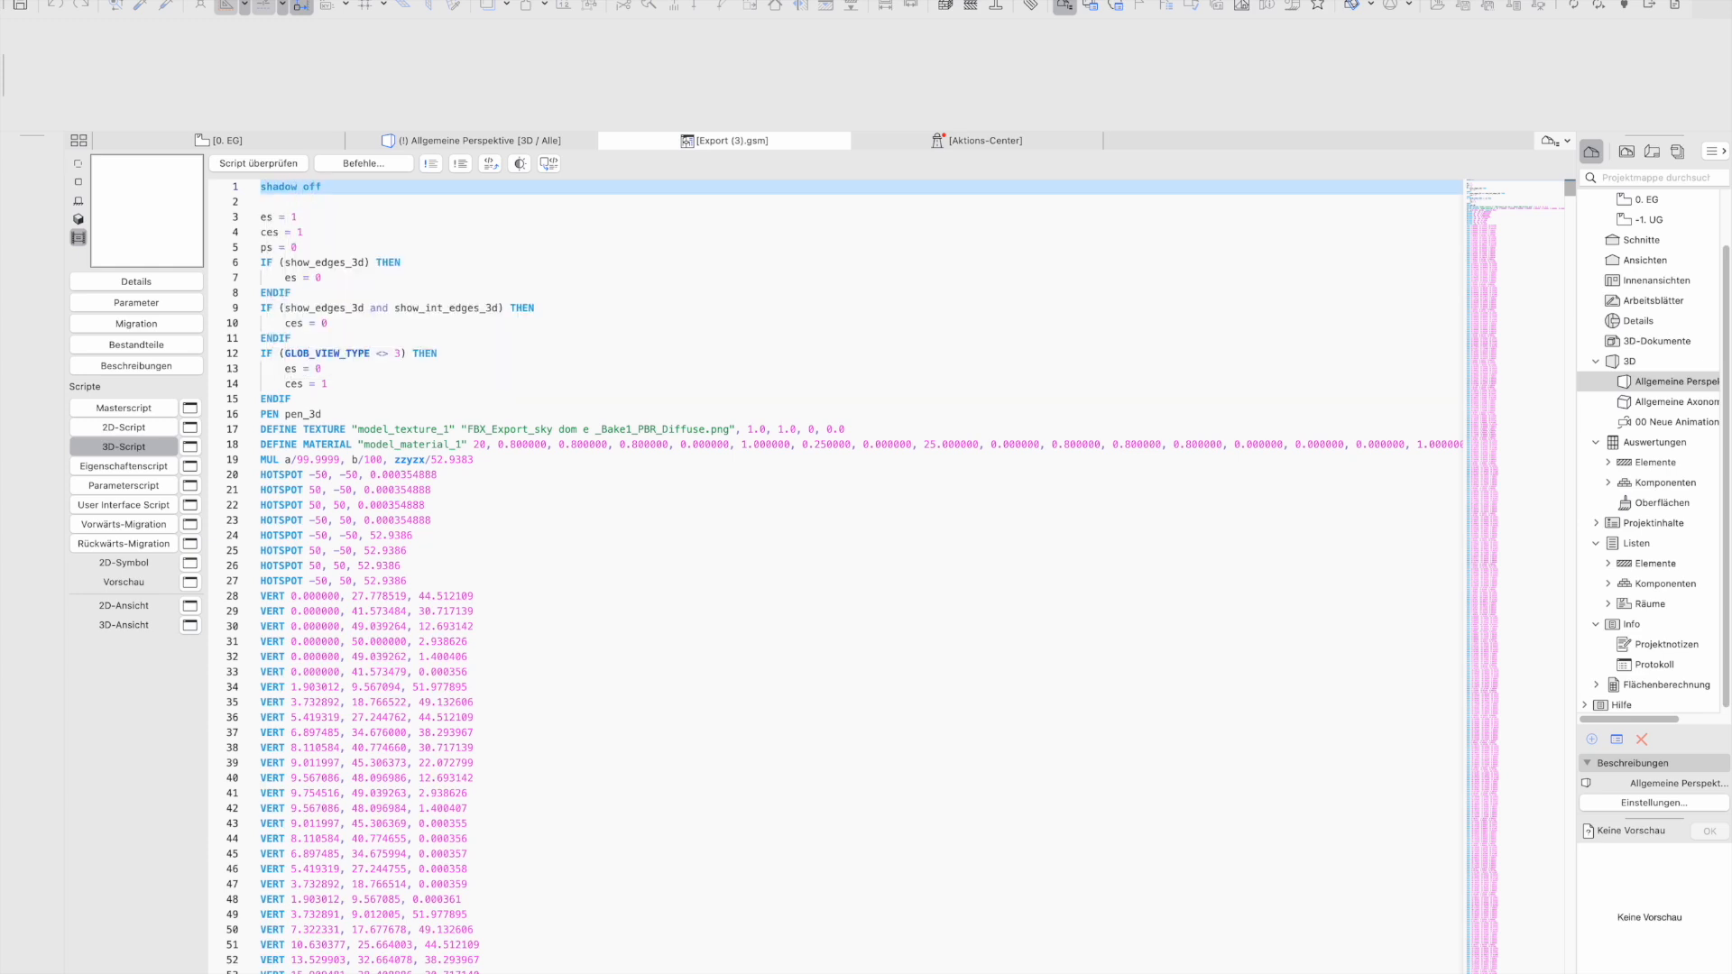
key(super+s)
Return to the 3D perspective to check the dome from the other side, and close the Aktions-Center
click(468, 142)
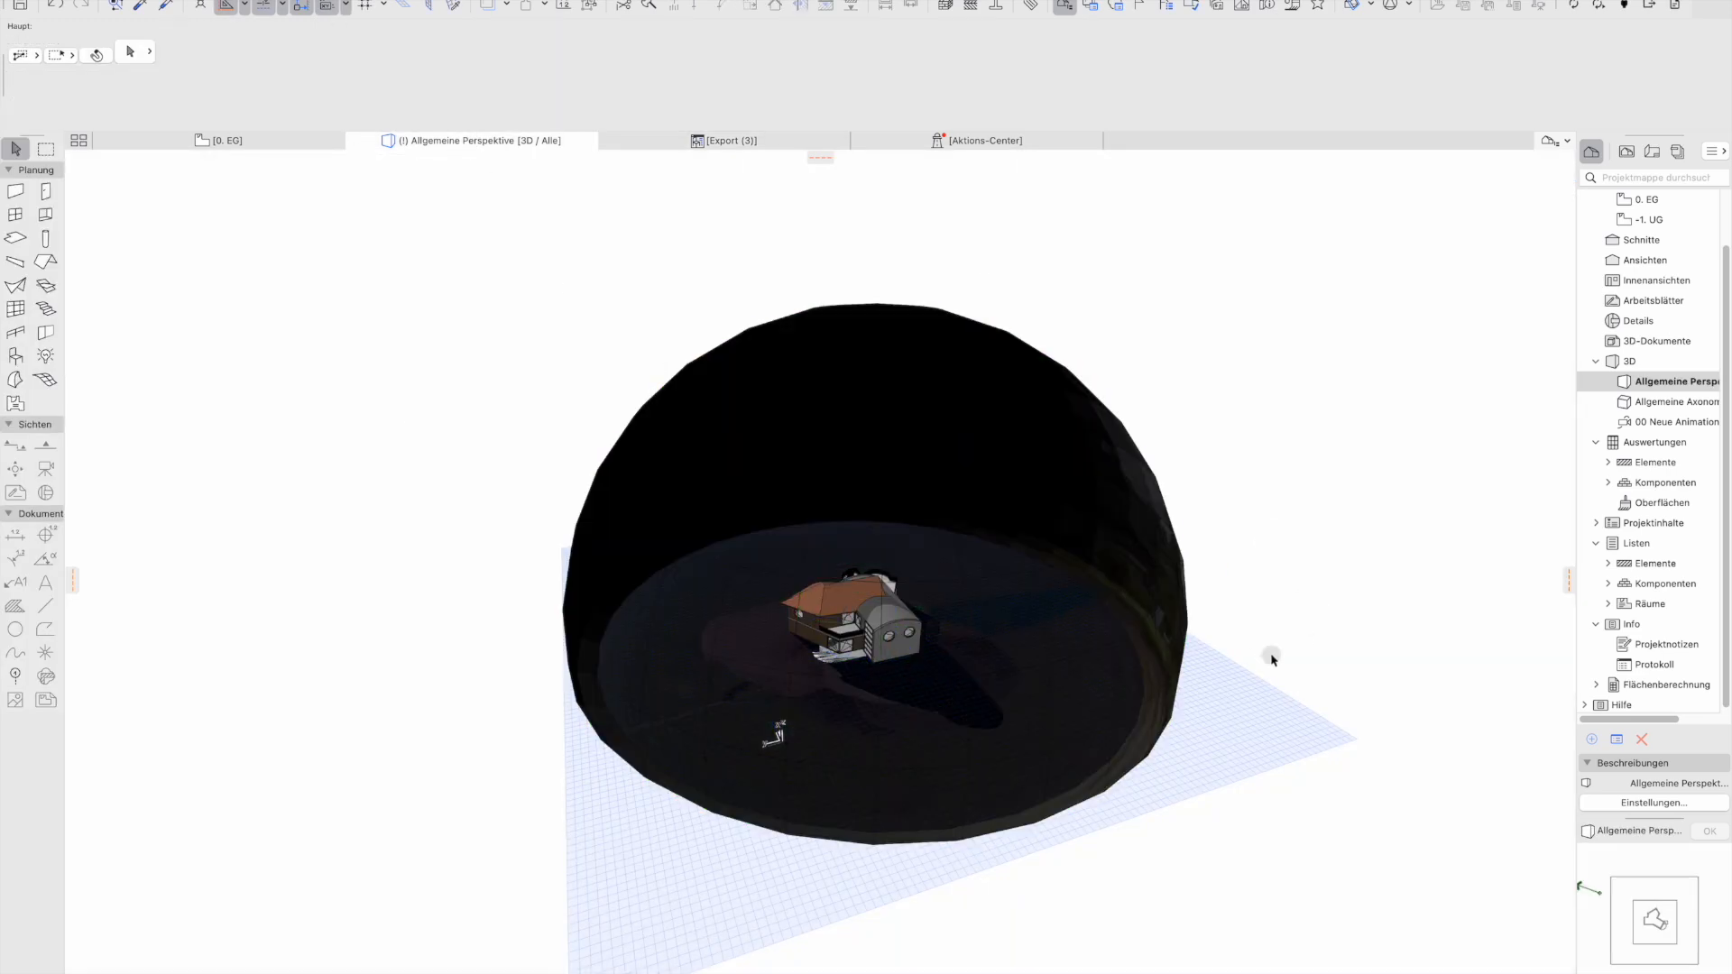
shift+middle_drag(1213, 668, 638, 544)
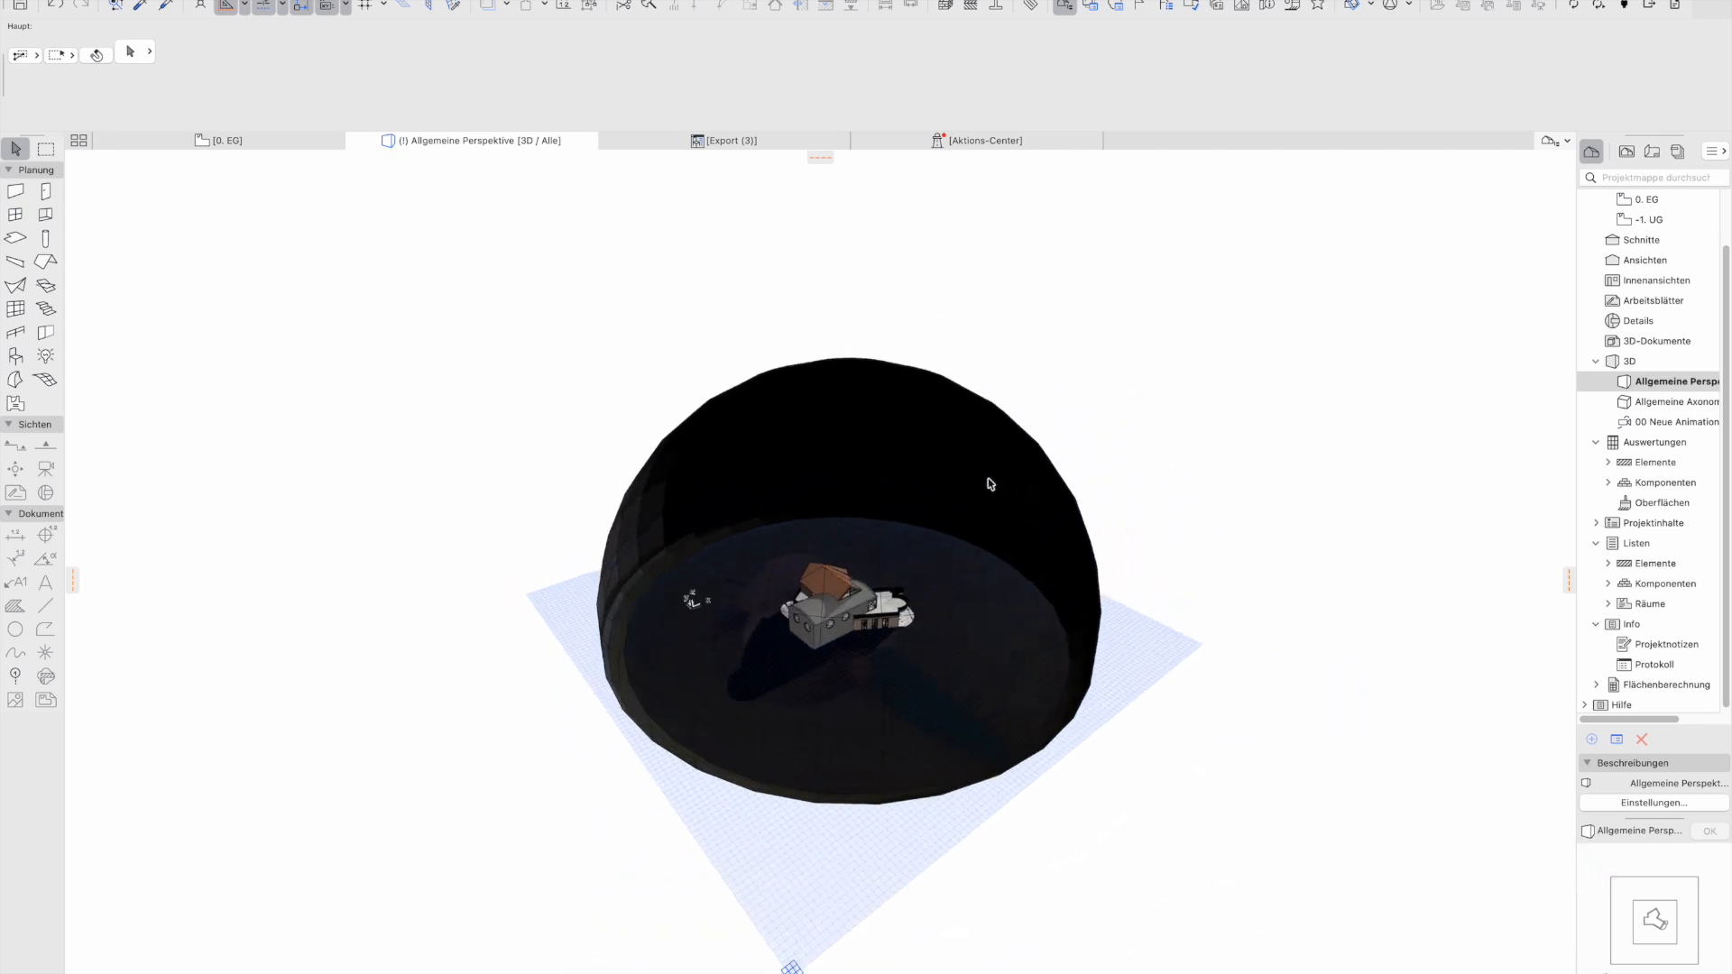
drag(1043, 393, 945, 491)
click(852, 132)
click(849, 217)
click(858, 140)
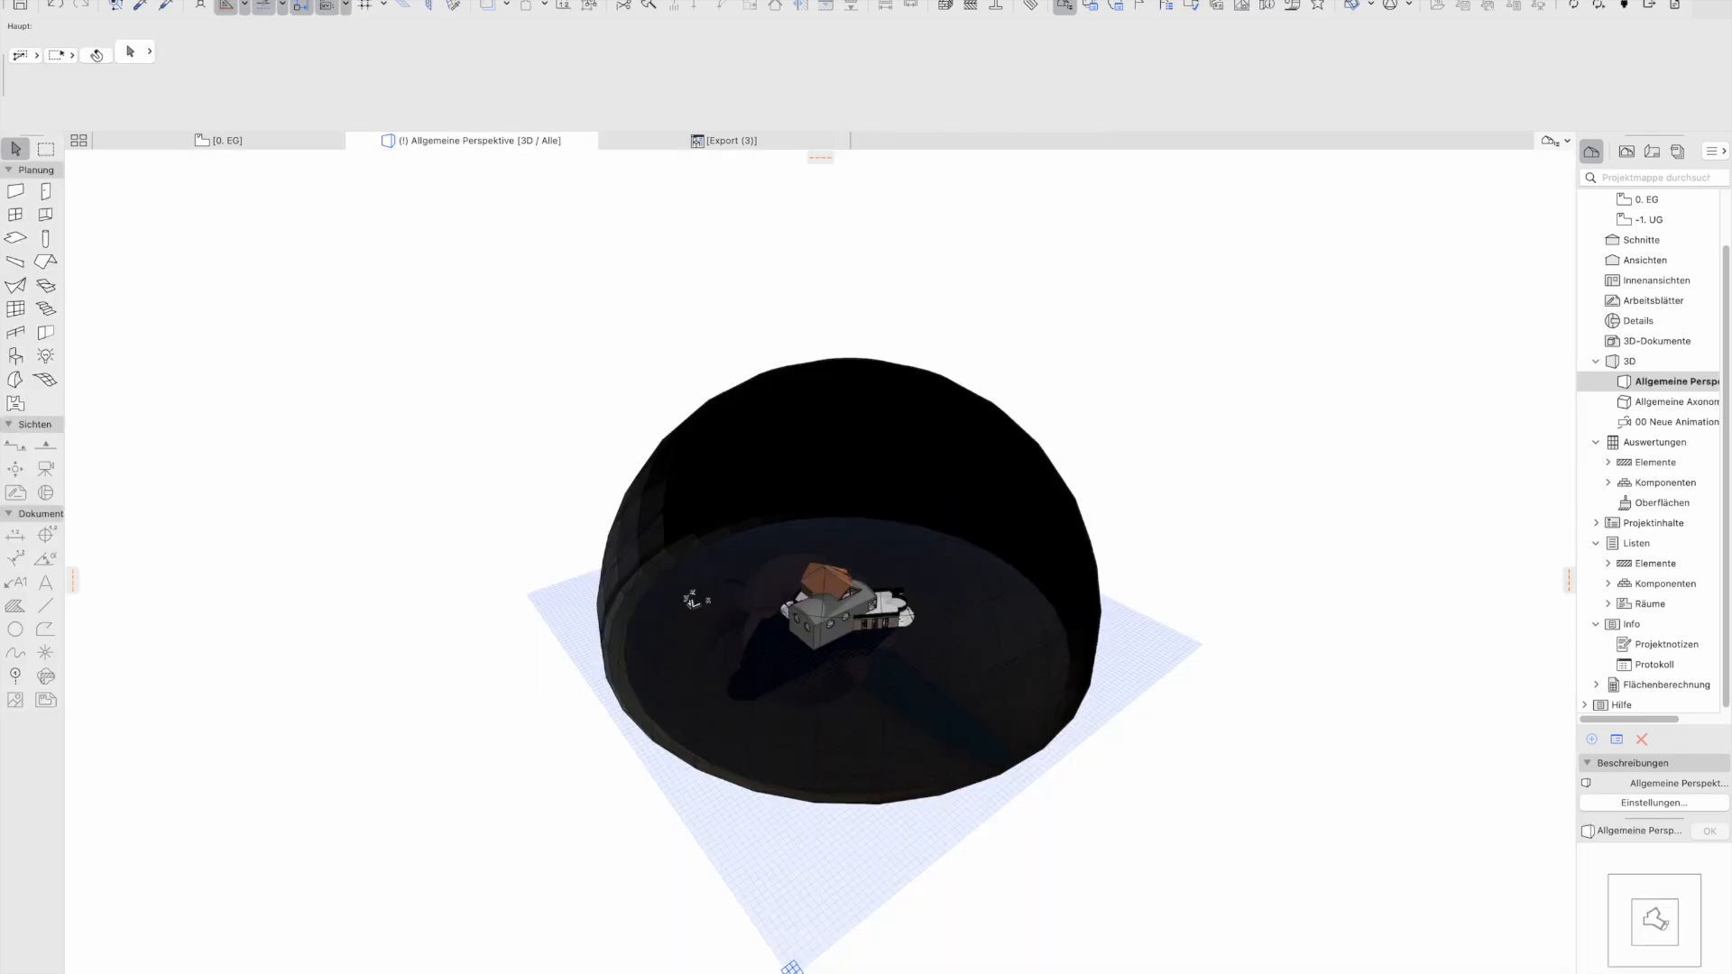
Re-enable physically based rendering in 3D in the work environment settings and examine the building against the dome's photo surroundings
click(460, 1)
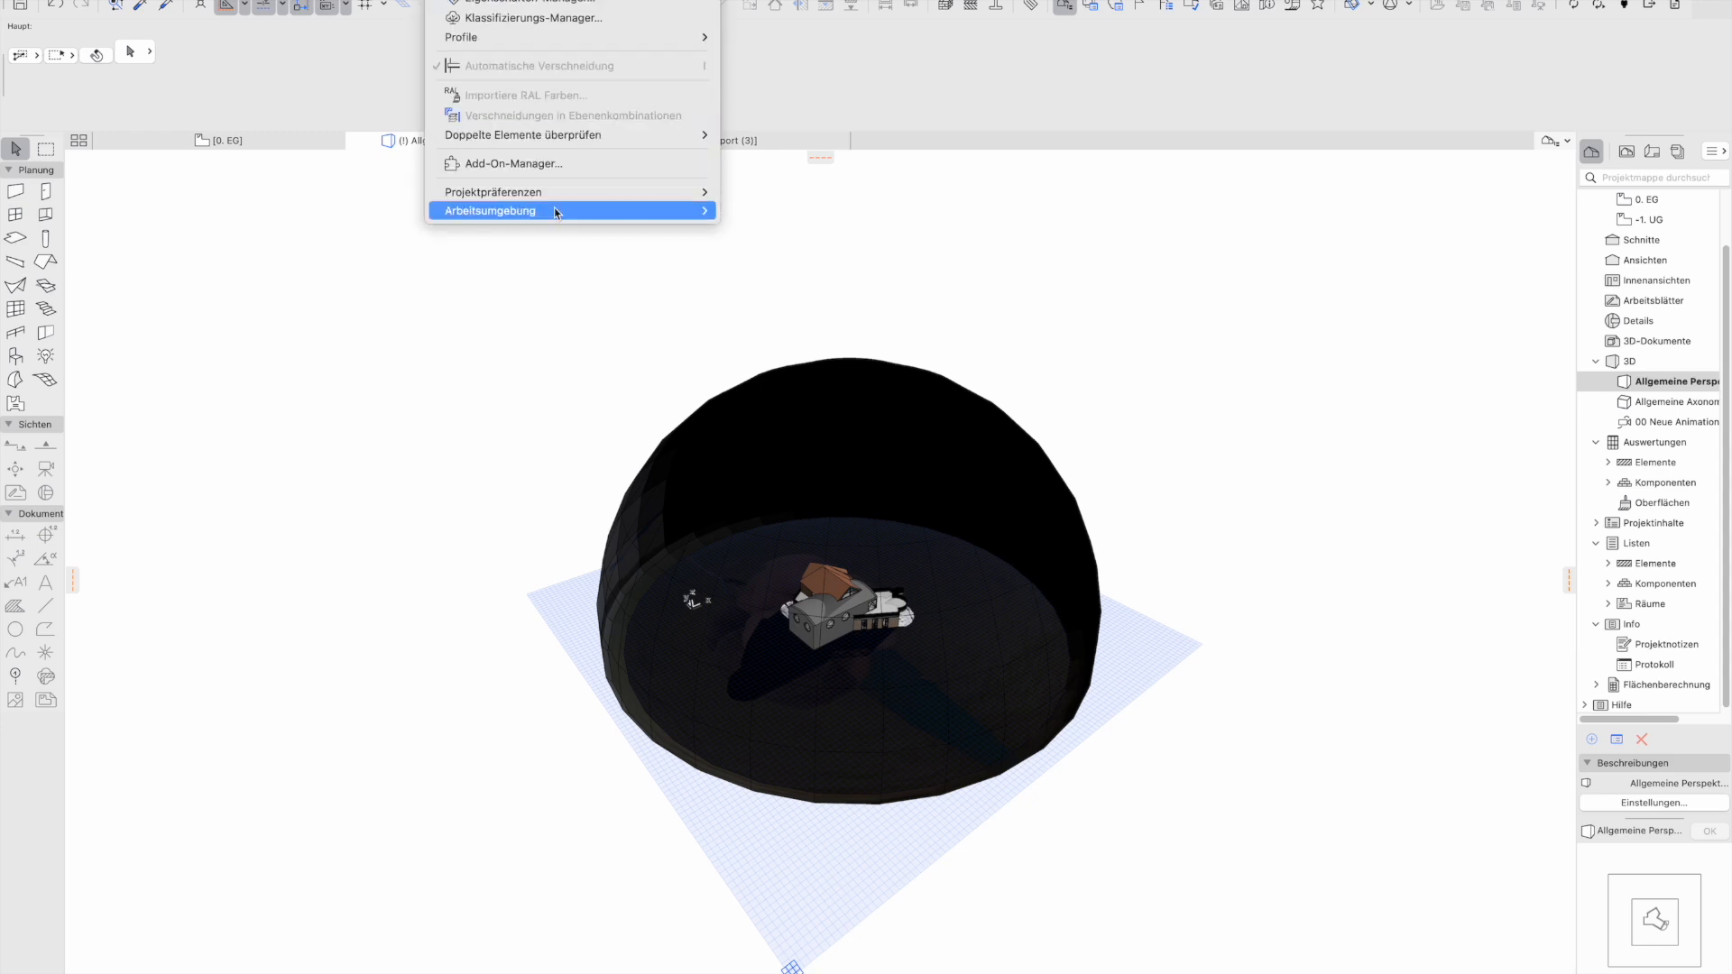
mouse_move(555, 211)
click(798, 381)
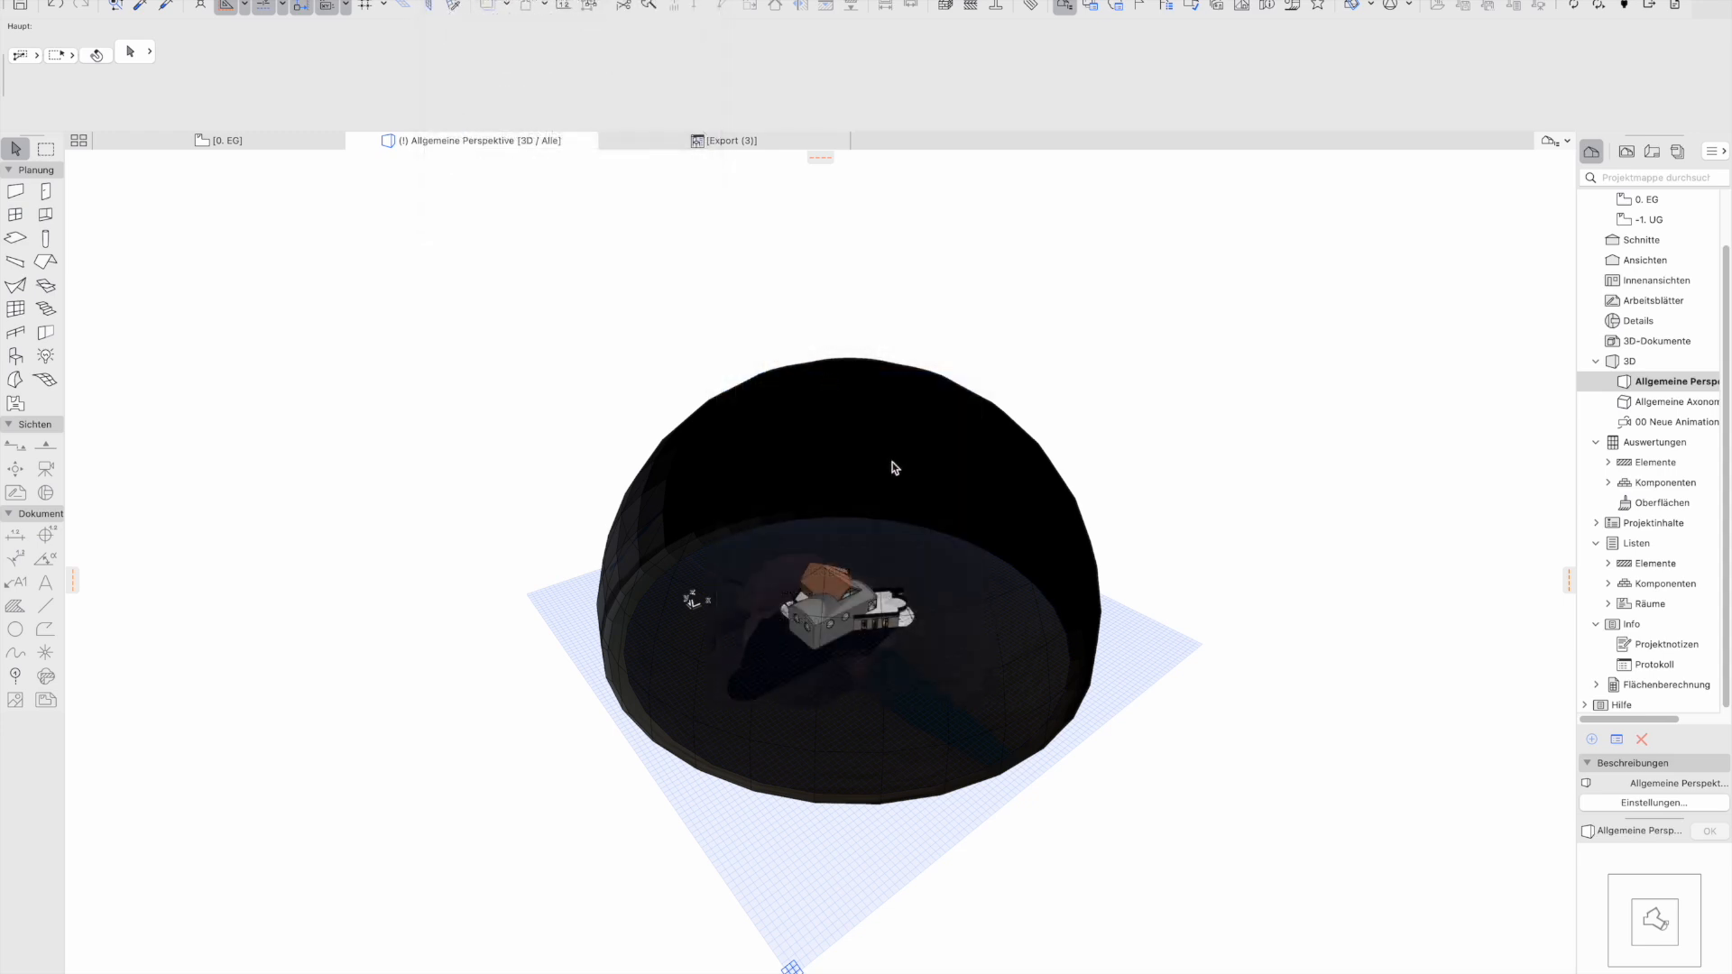
click(768, 475)
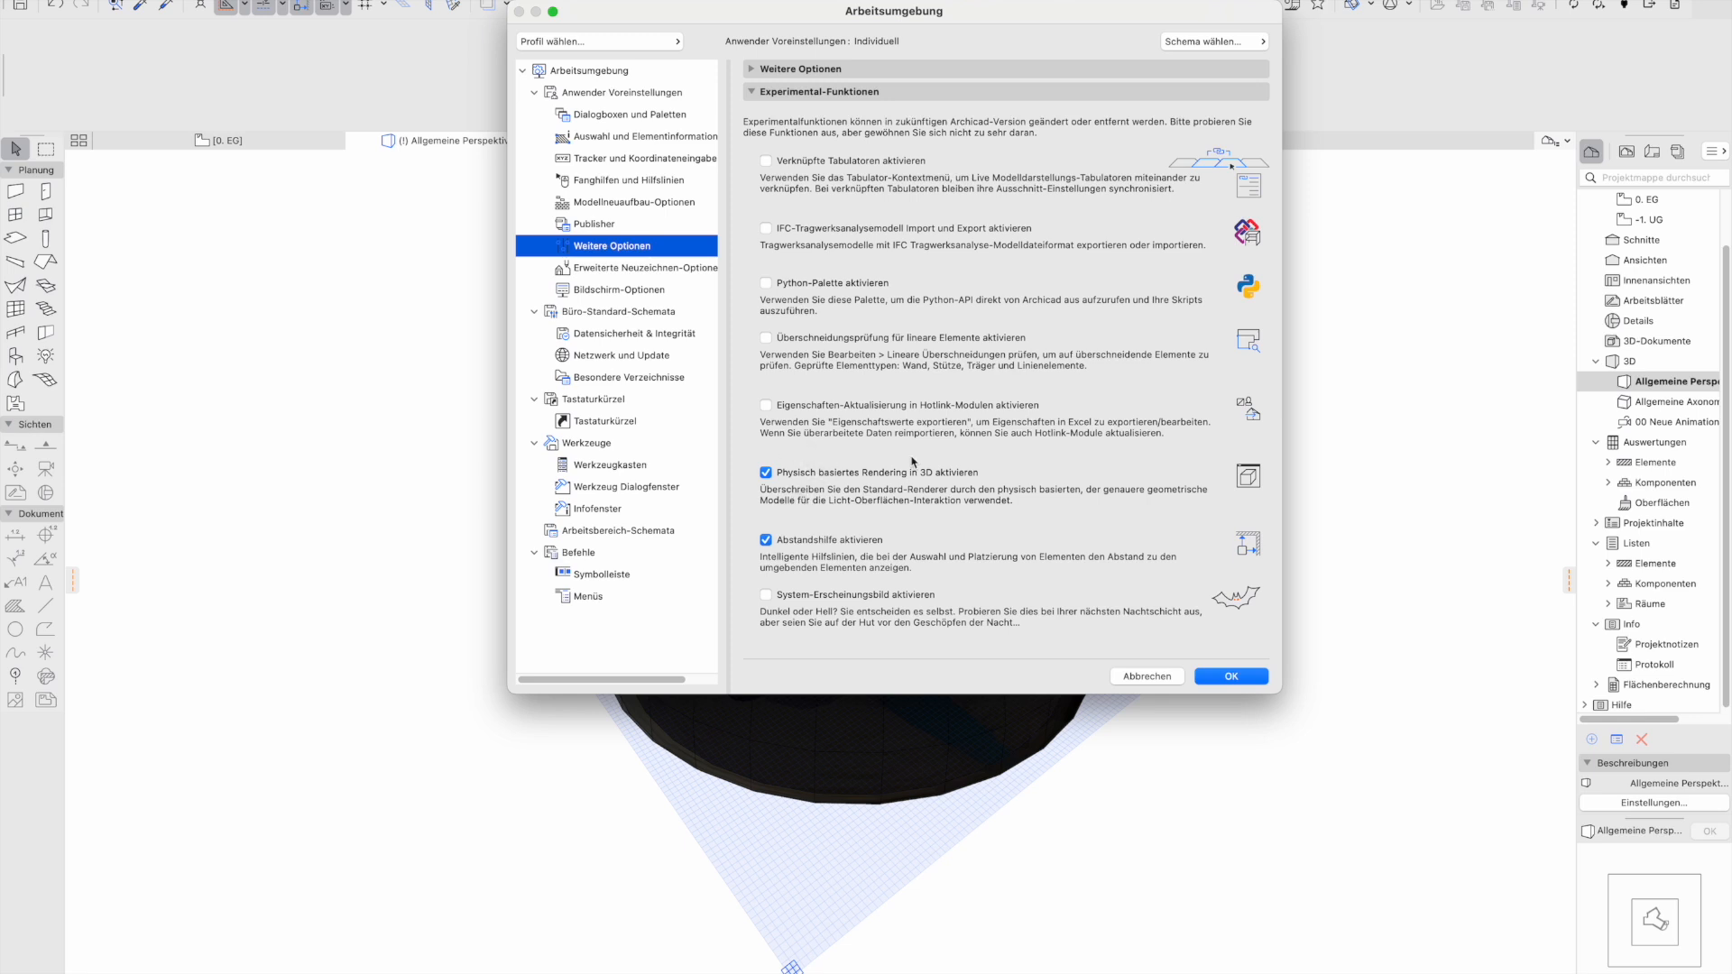
click(1214, 679)
shift+middle_drag(828, 575, 936, 559)
scroll(936, 560, up, 10)
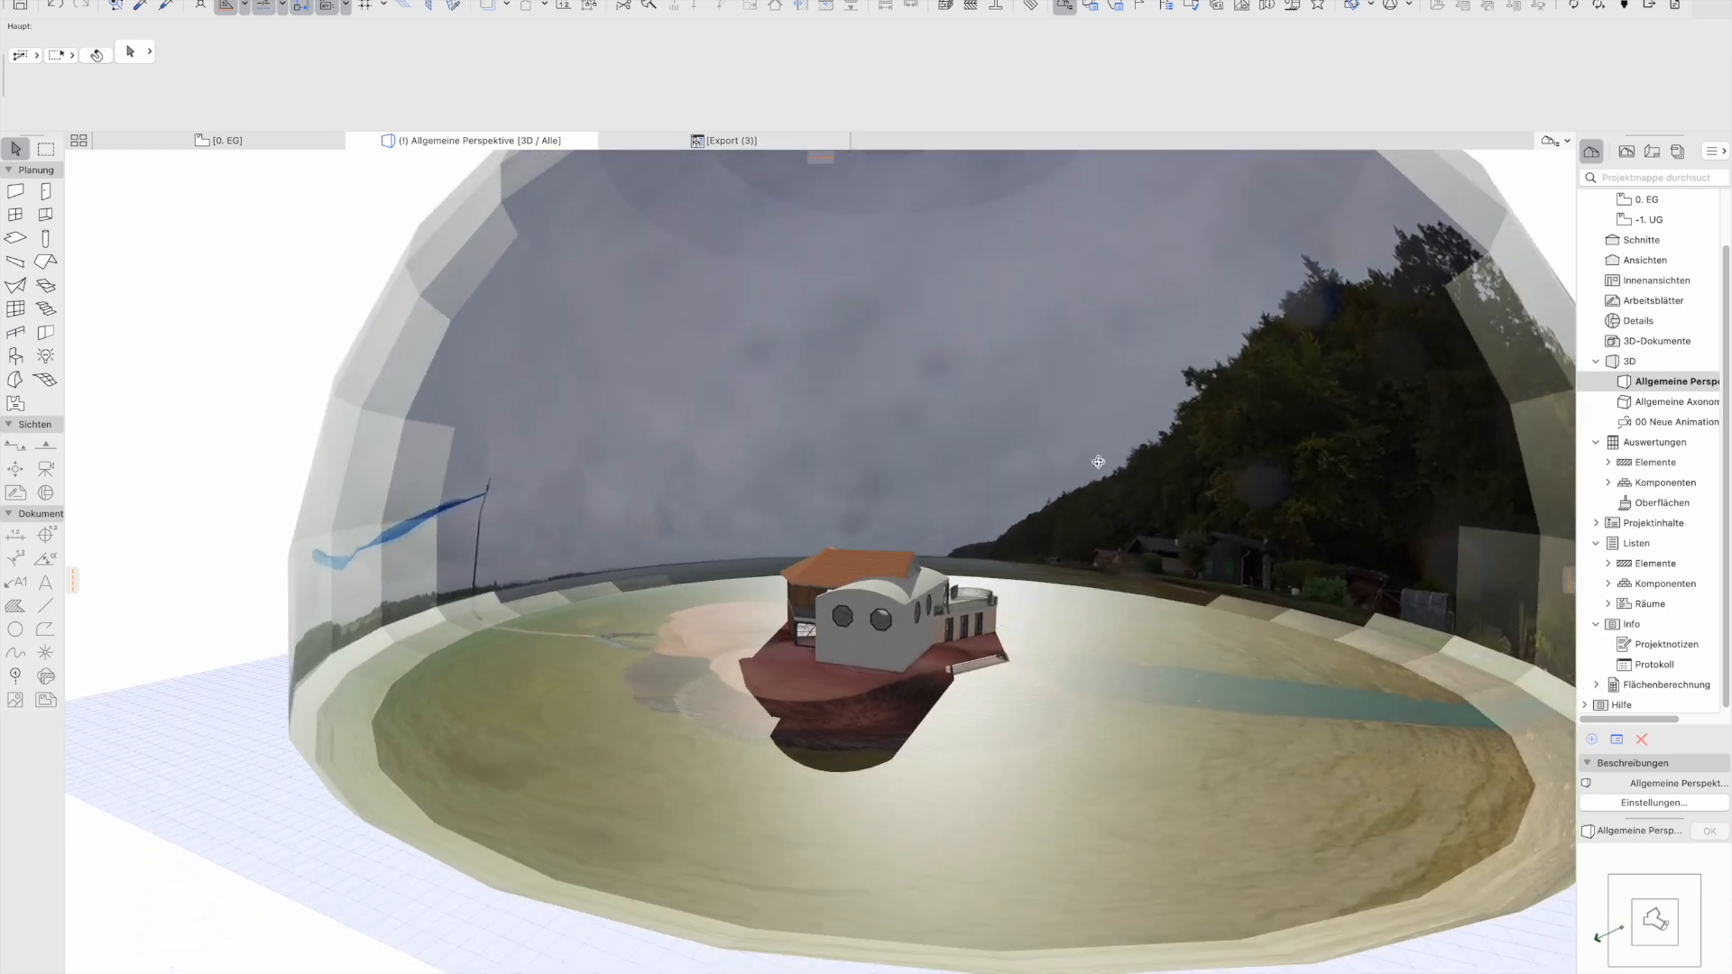
shift+middle_drag(1098, 462, 1261, 445)
shift+middle_drag(820, 474, 1123, 573)
scroll(1063, 572, down, 10)
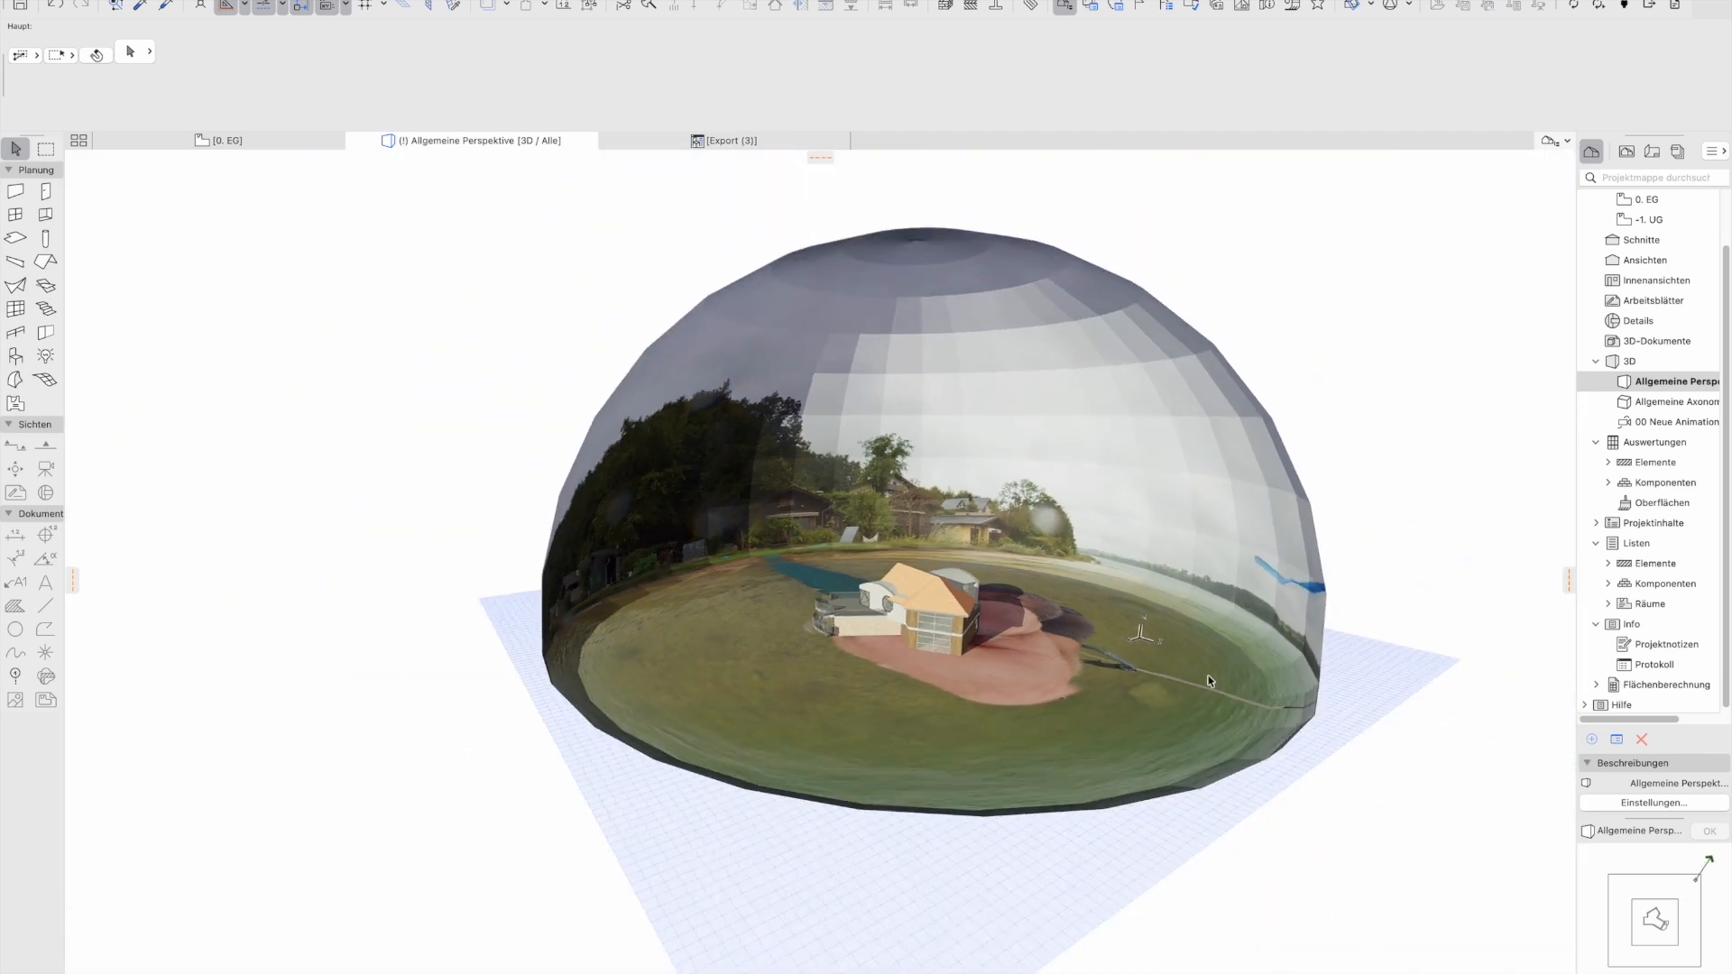
Switch to Blender and examine the SimpleBake add-on's details in the preferences
key(super+Tab)
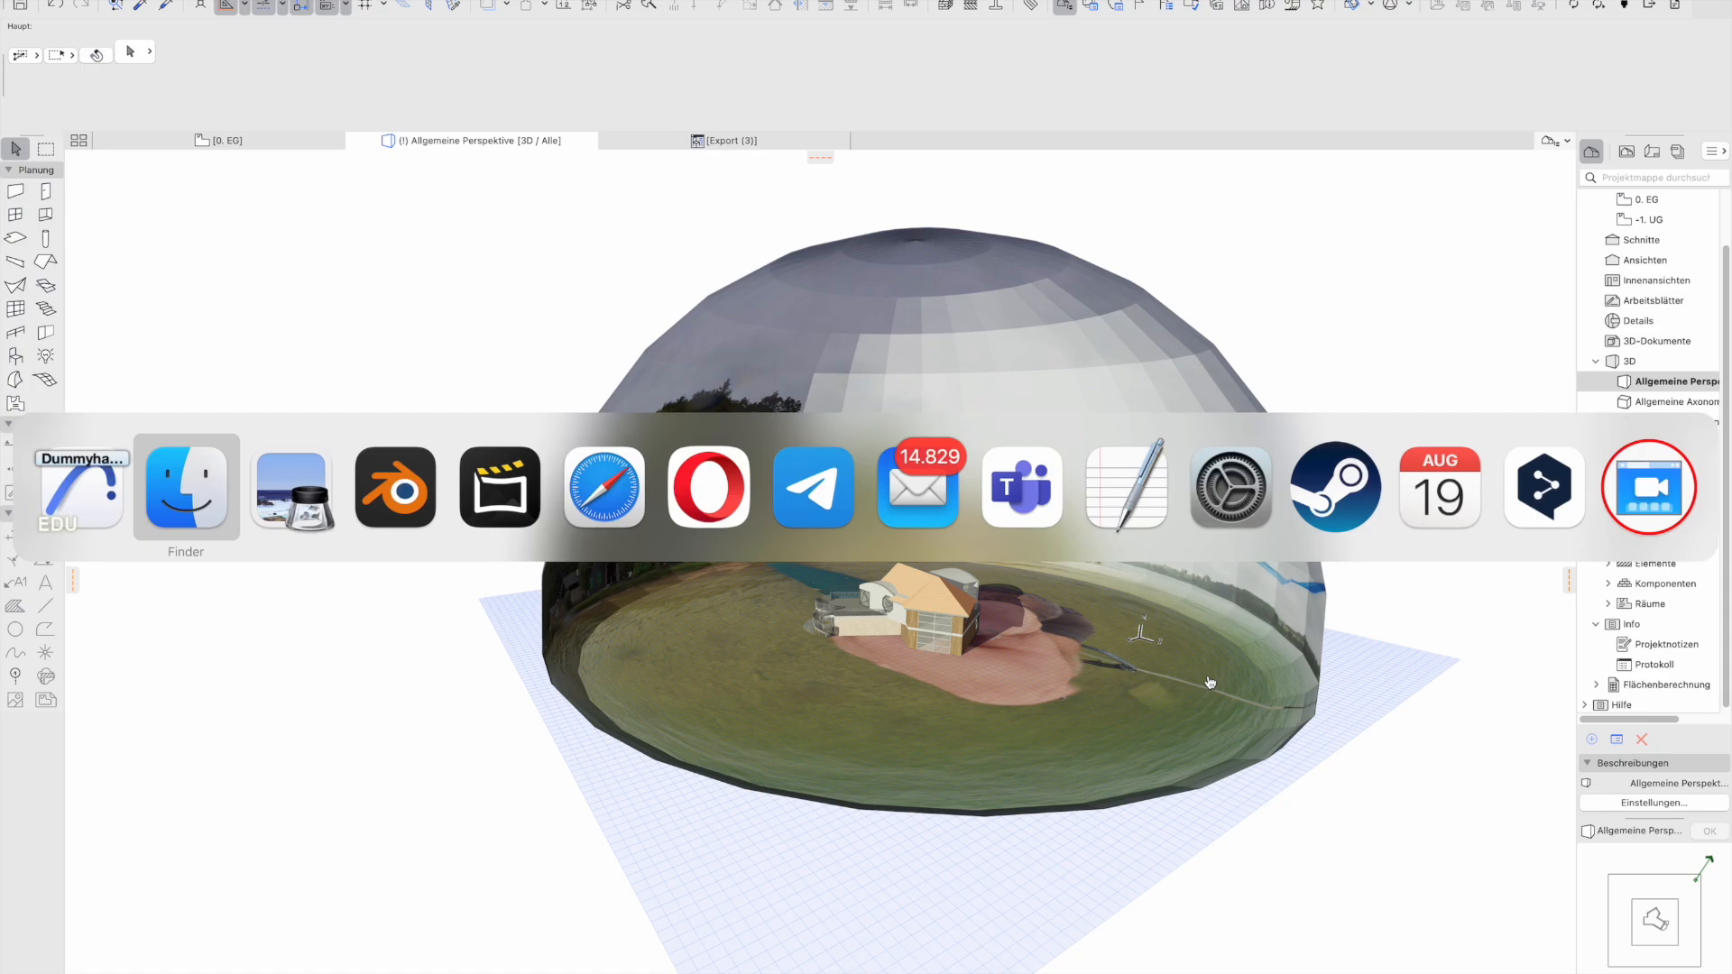
key(super+Tab)
key(super+Tab)
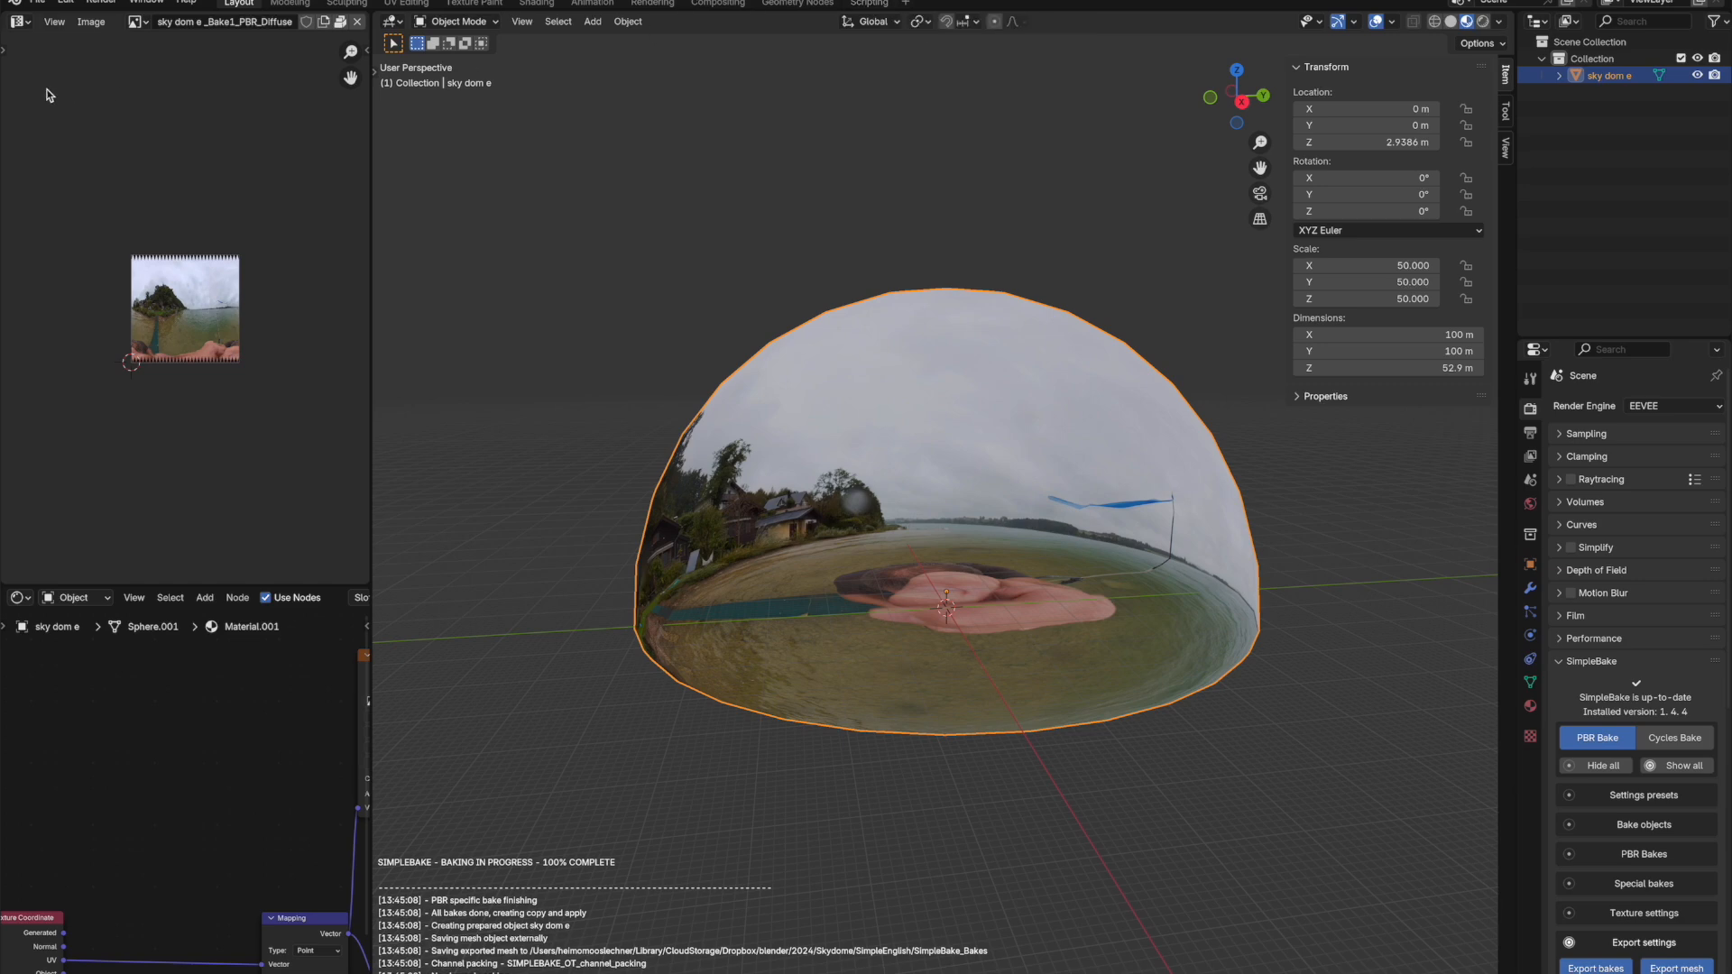
click(66, 5)
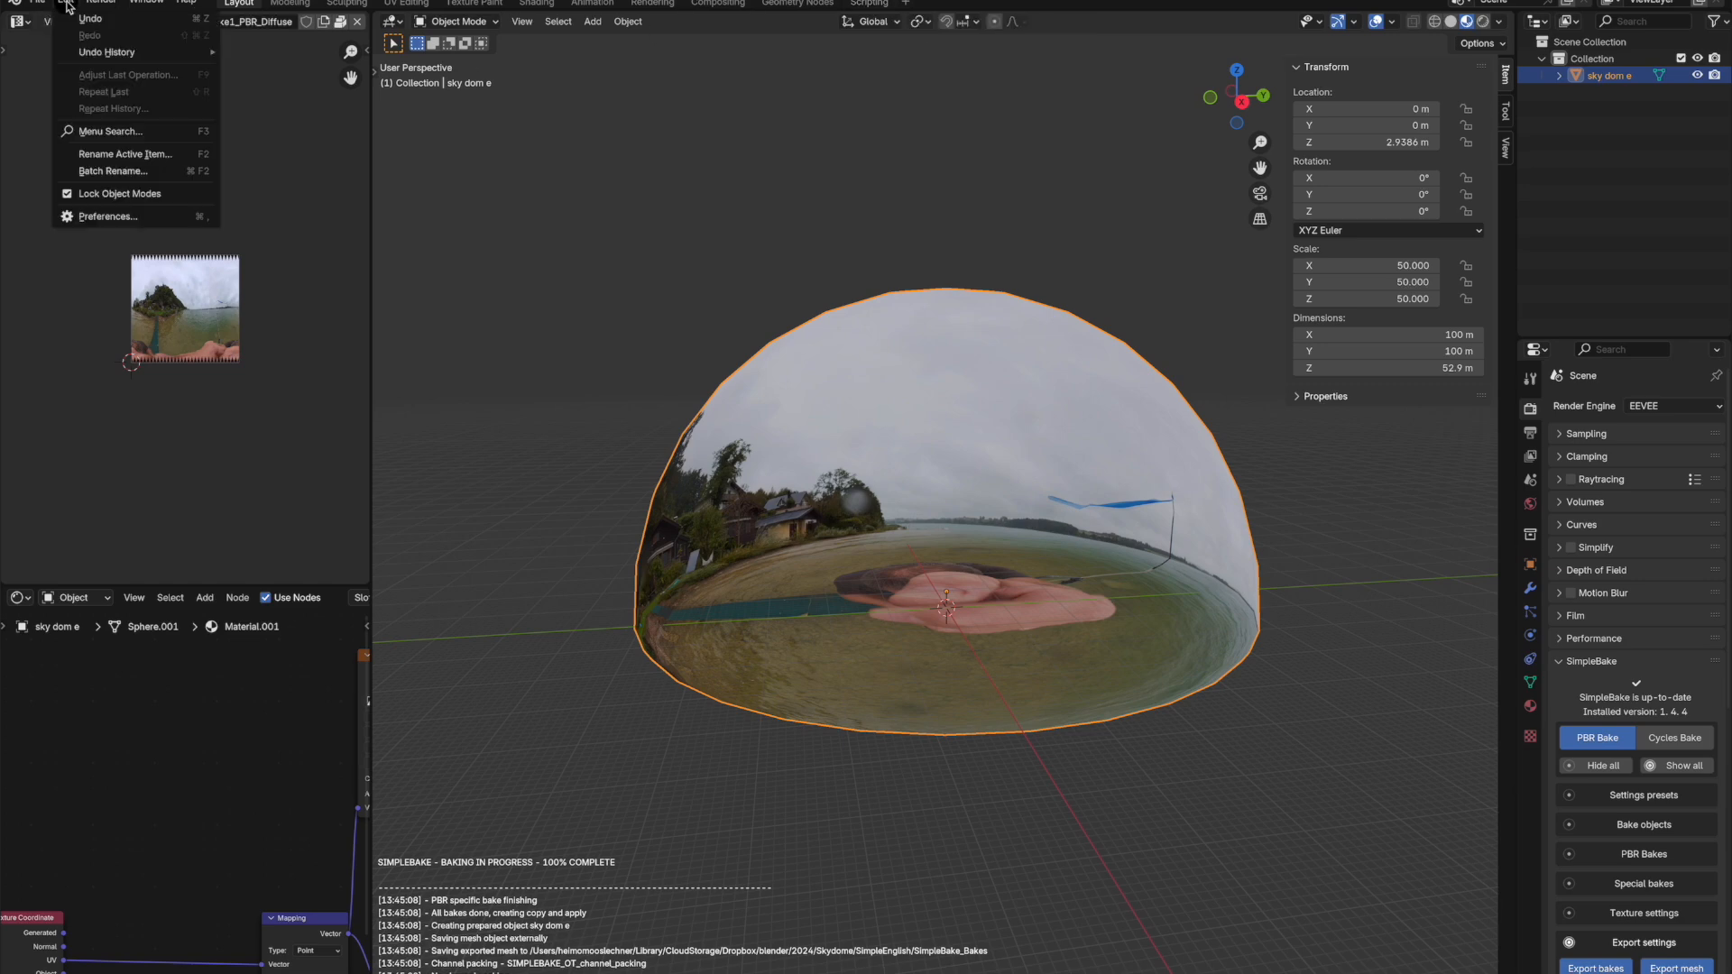
click(103, 217)
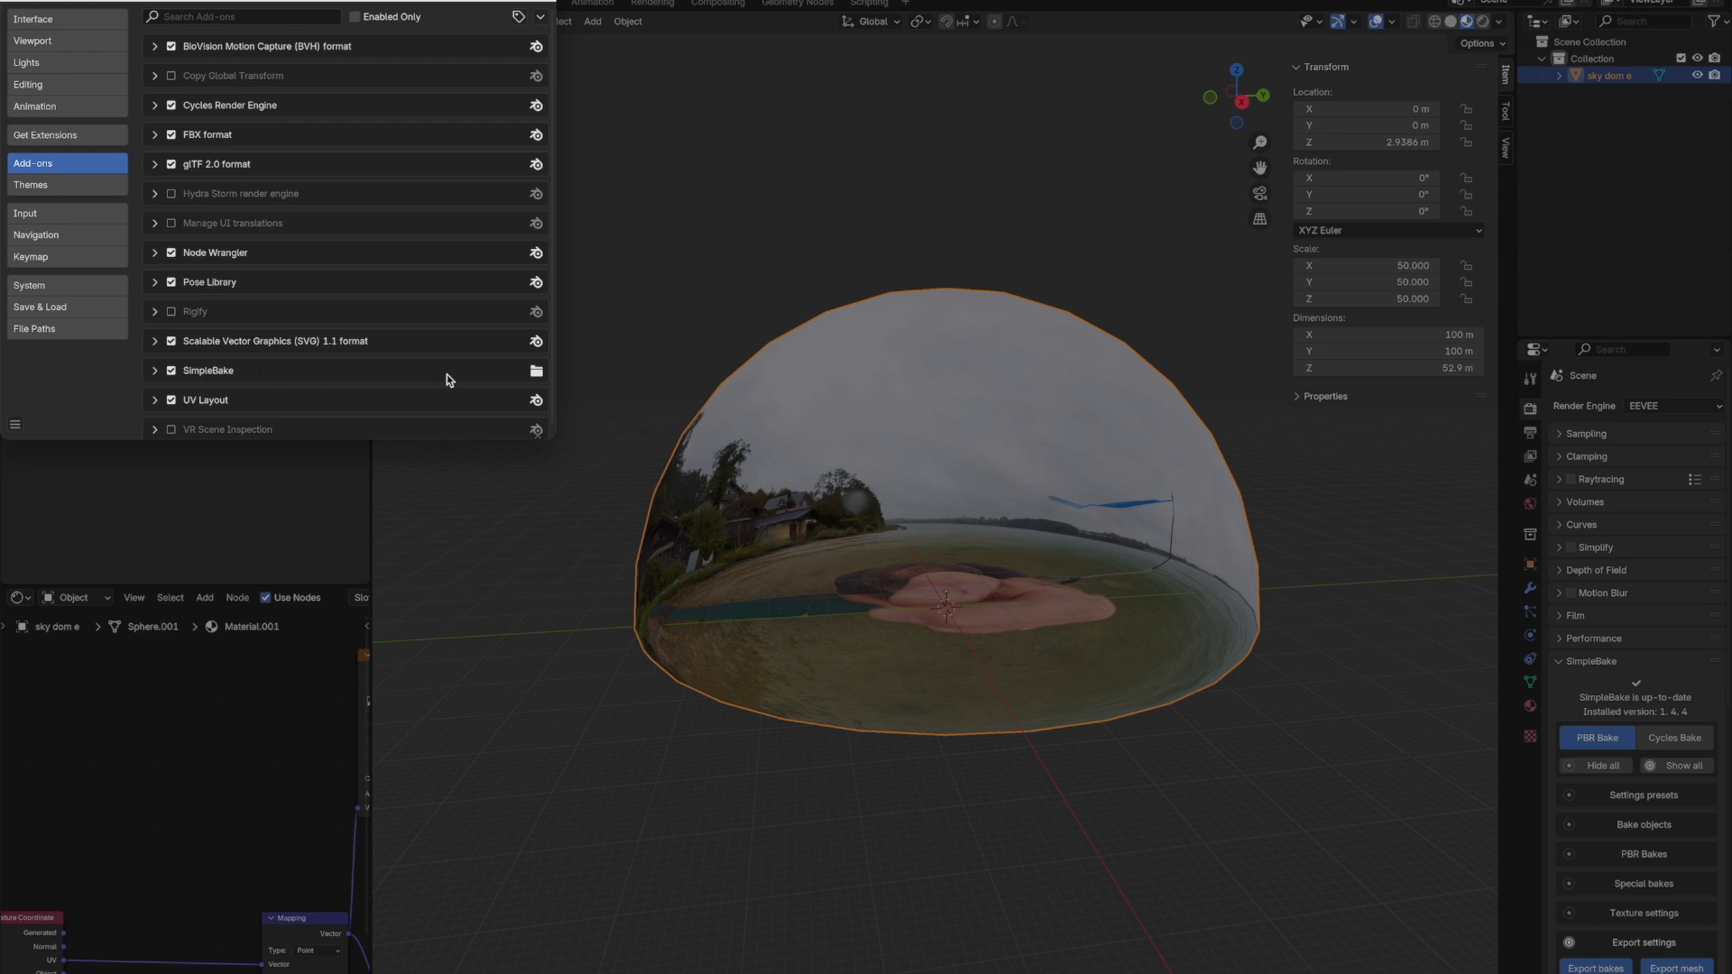
click(159, 372)
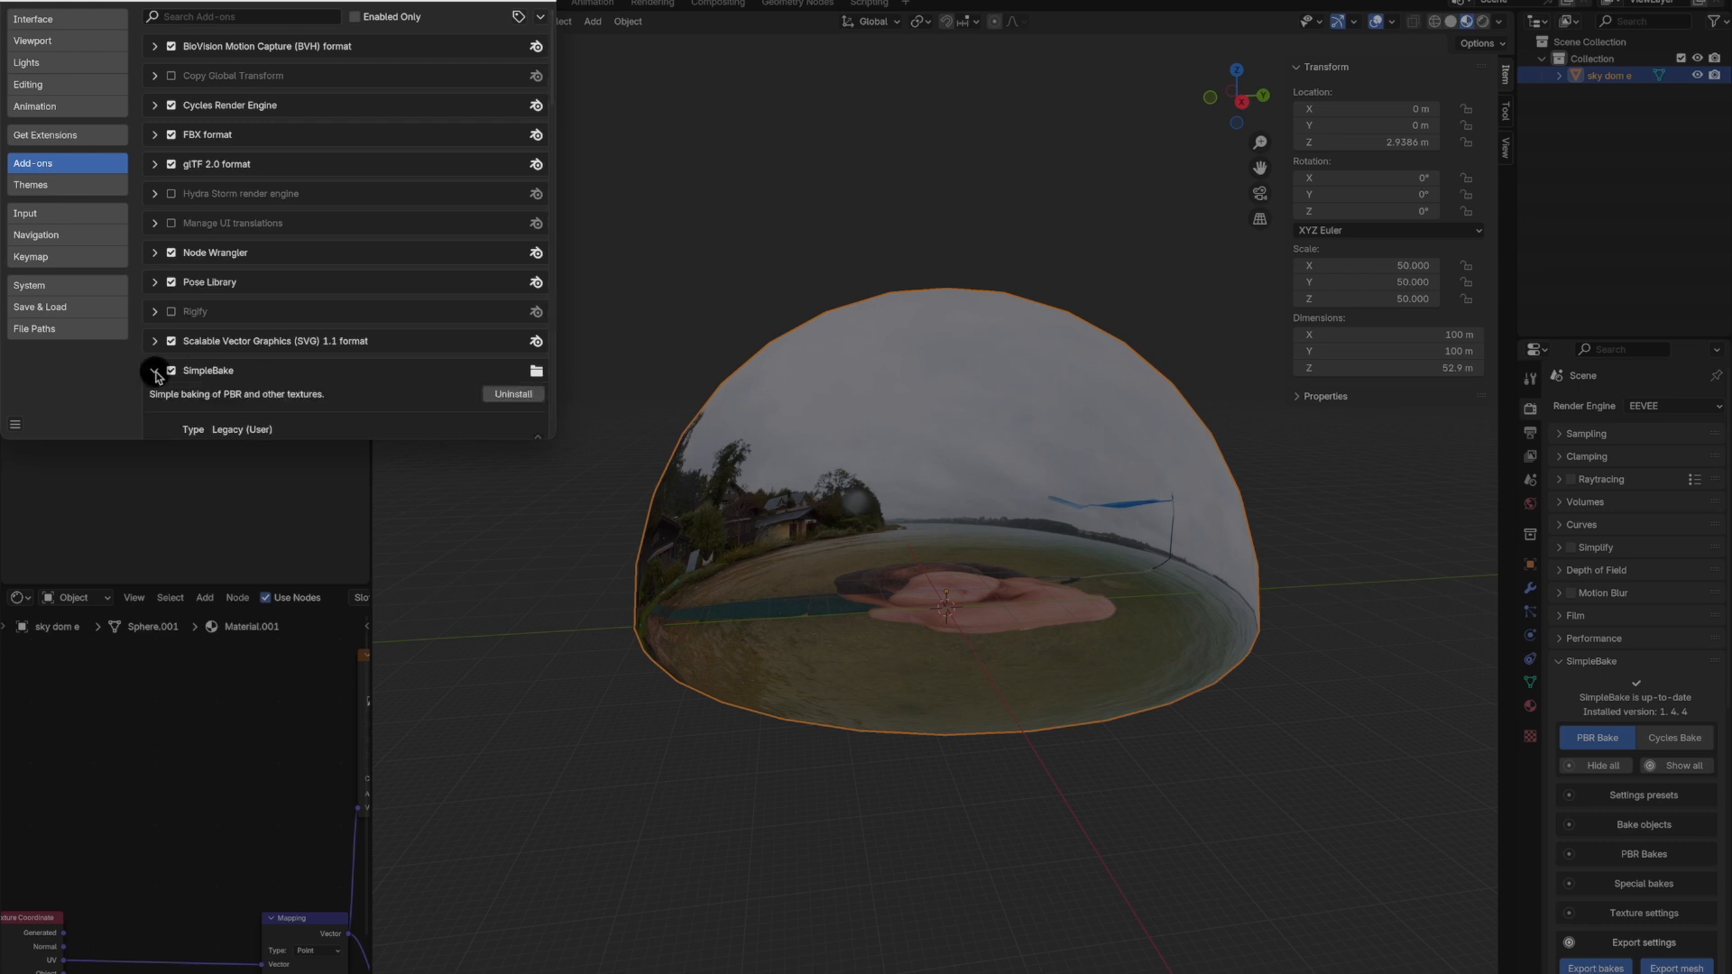
scroll(372, 397, down, 3)
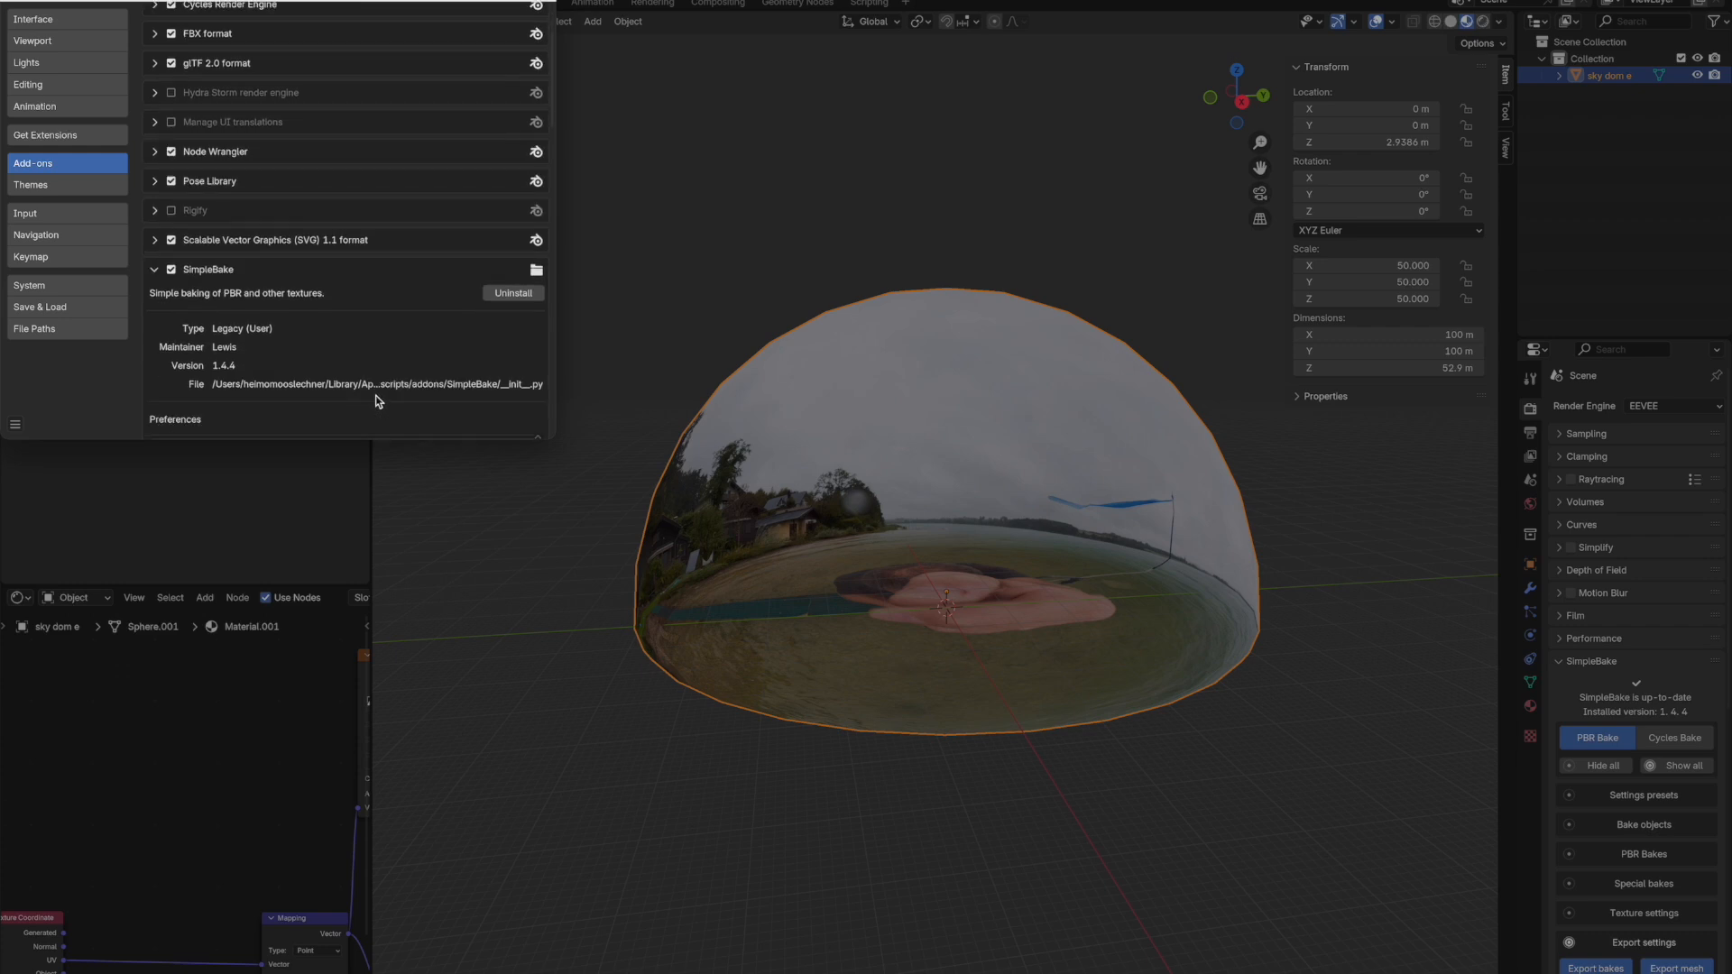
scroll(375, 397, down, 3)
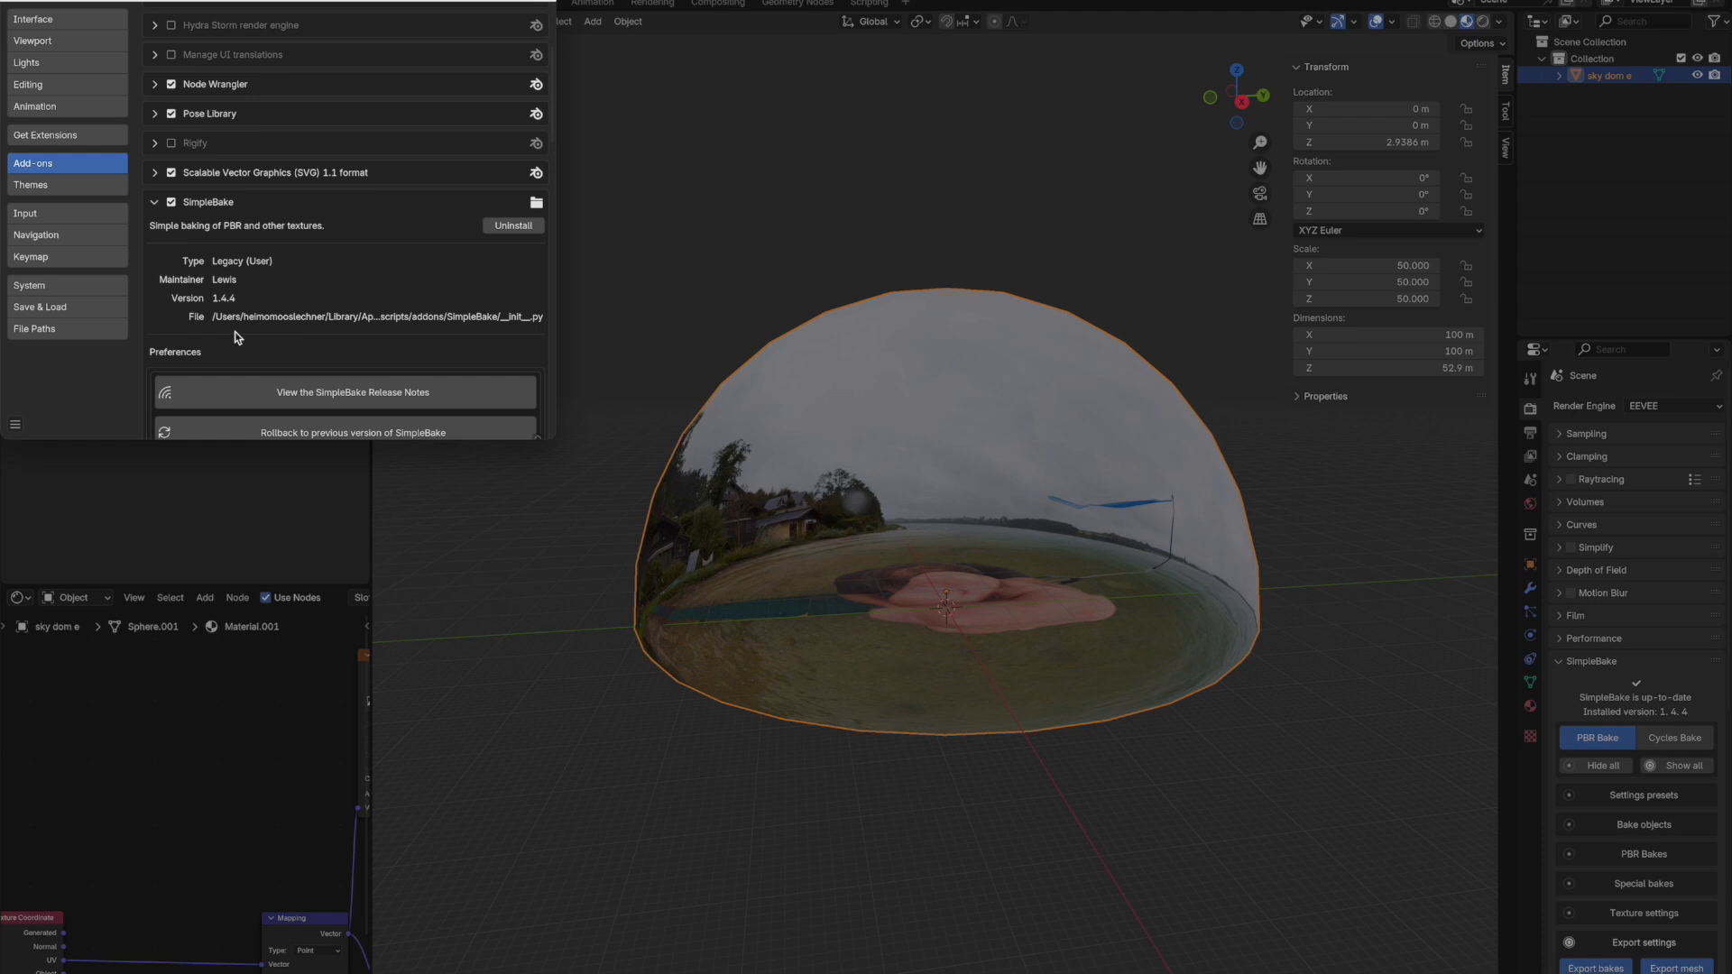
click(559, 934)
Switch to Safari to view the channel's video list in YouTube Studio
key(super+Tab)
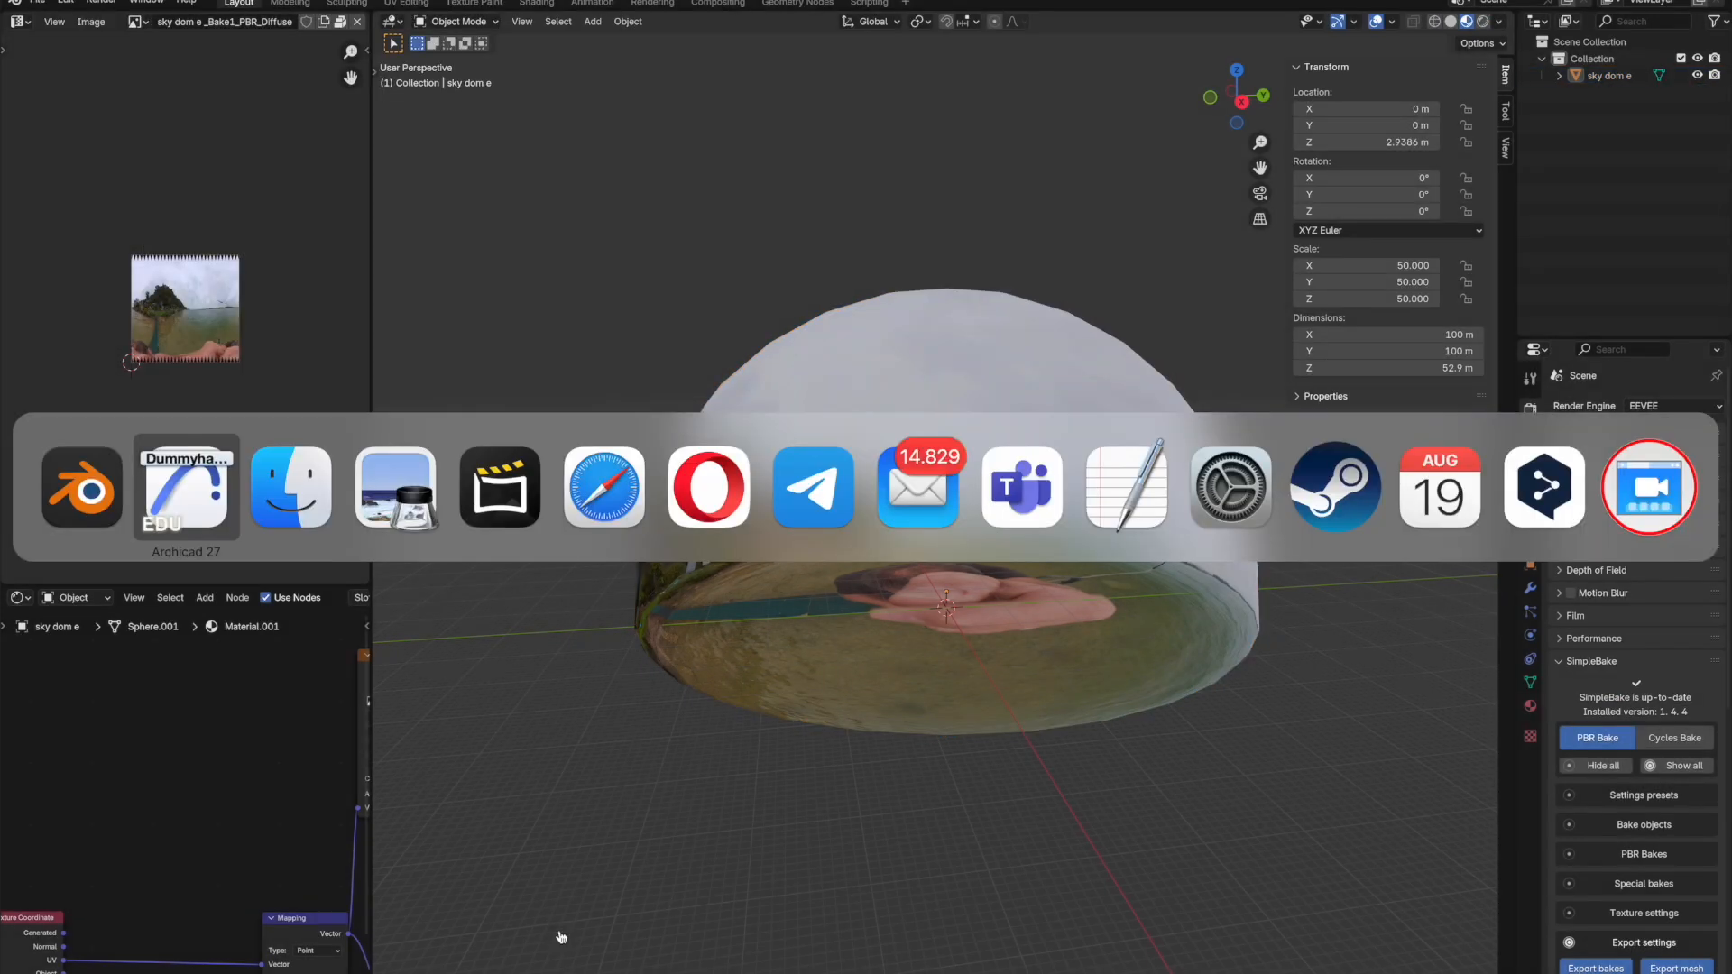
key(super+Tab)
key(super+Tab)
key(super+Tab)
key(super+Tab)
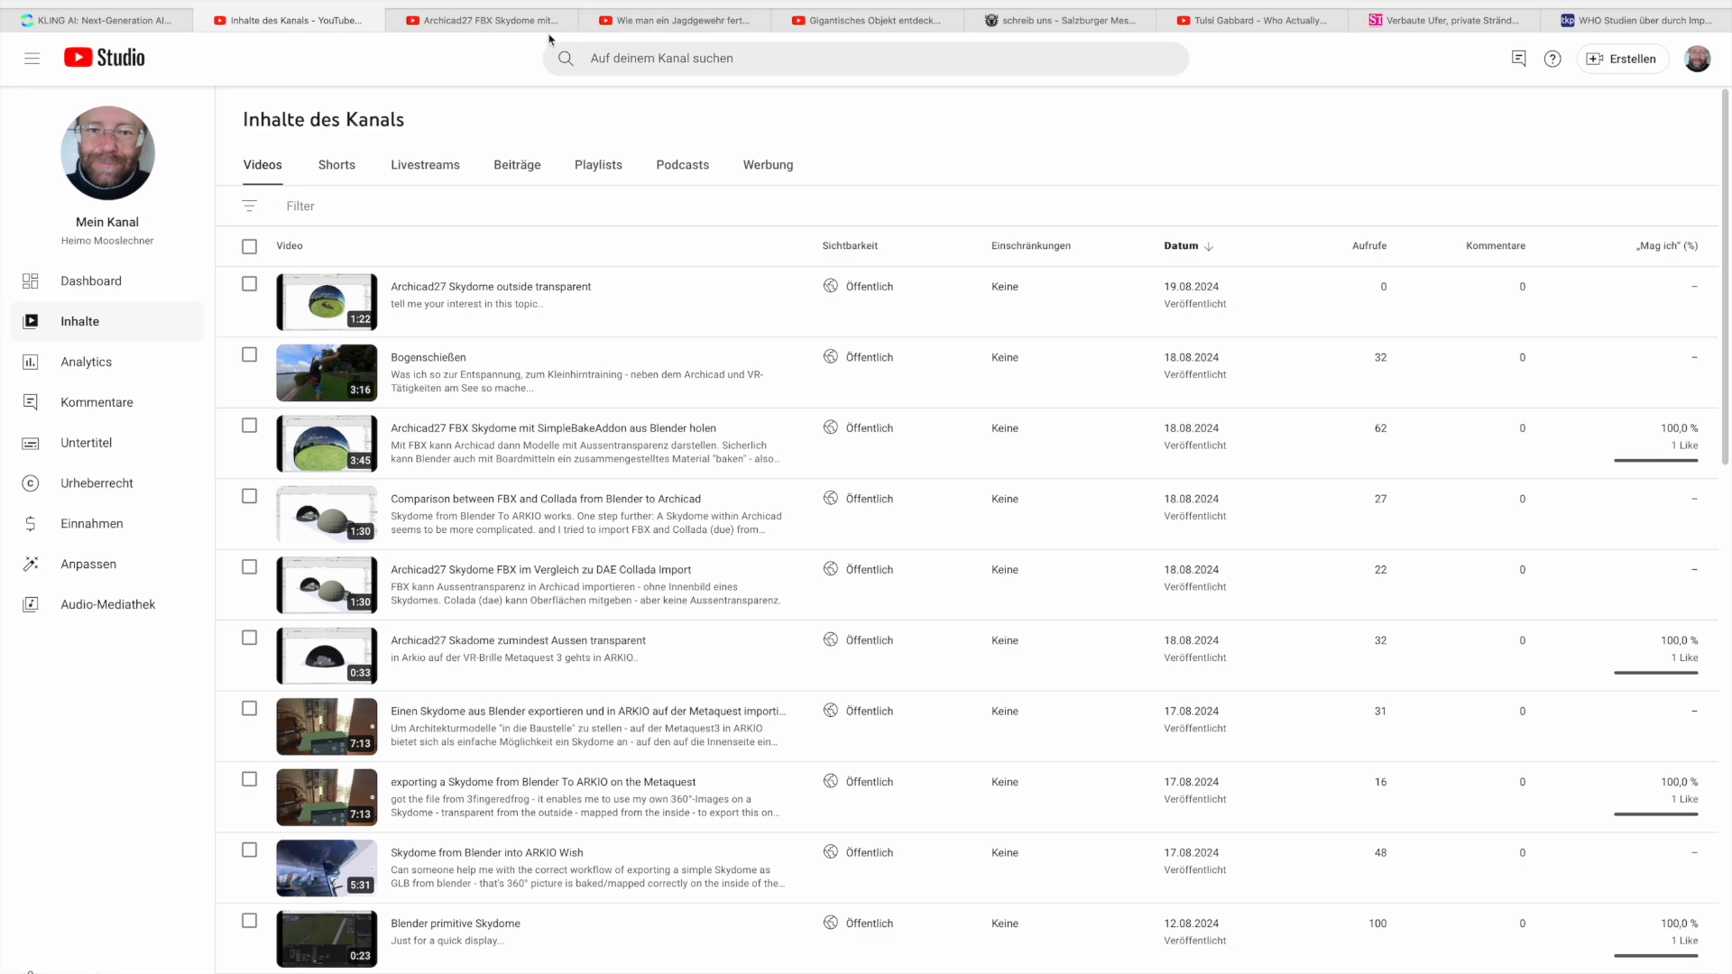
Switch to Opera and bring up the Blender Stack Exchange question about exporting skydomes to GLB format
key(super+Tab)
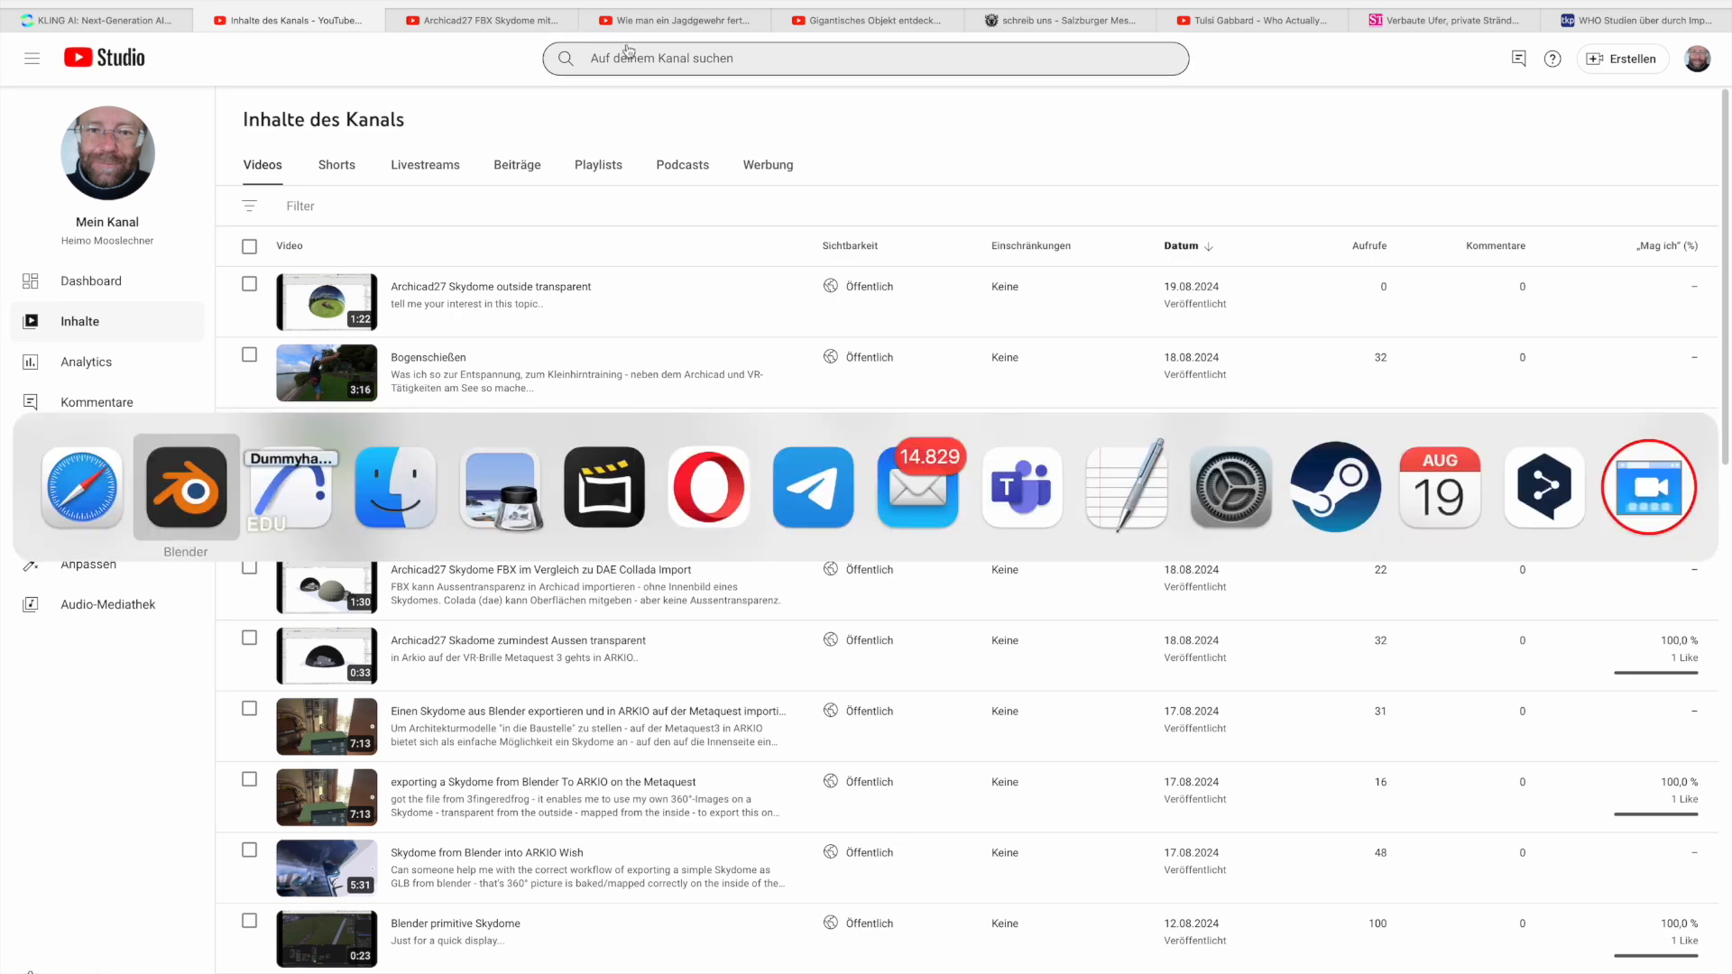
key(super+Tab)
key(super+Tab)
key(super+Tab)
key(super+Tab)
key(super+Tab)
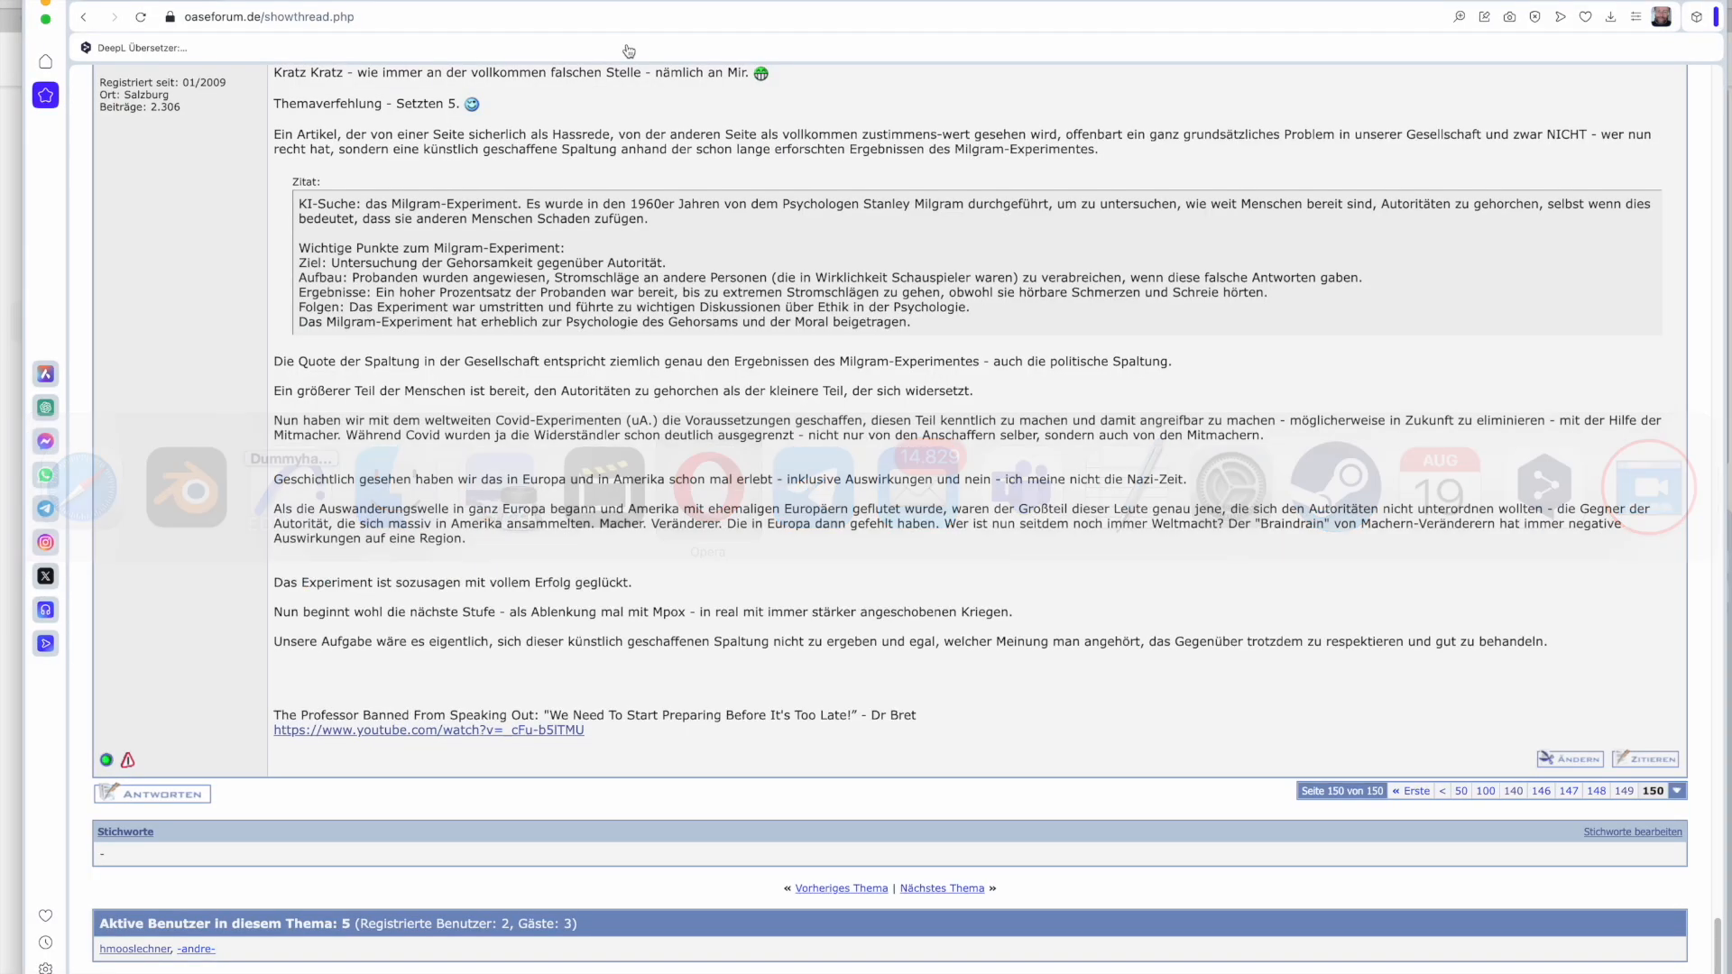
key(ctrl+Tab)
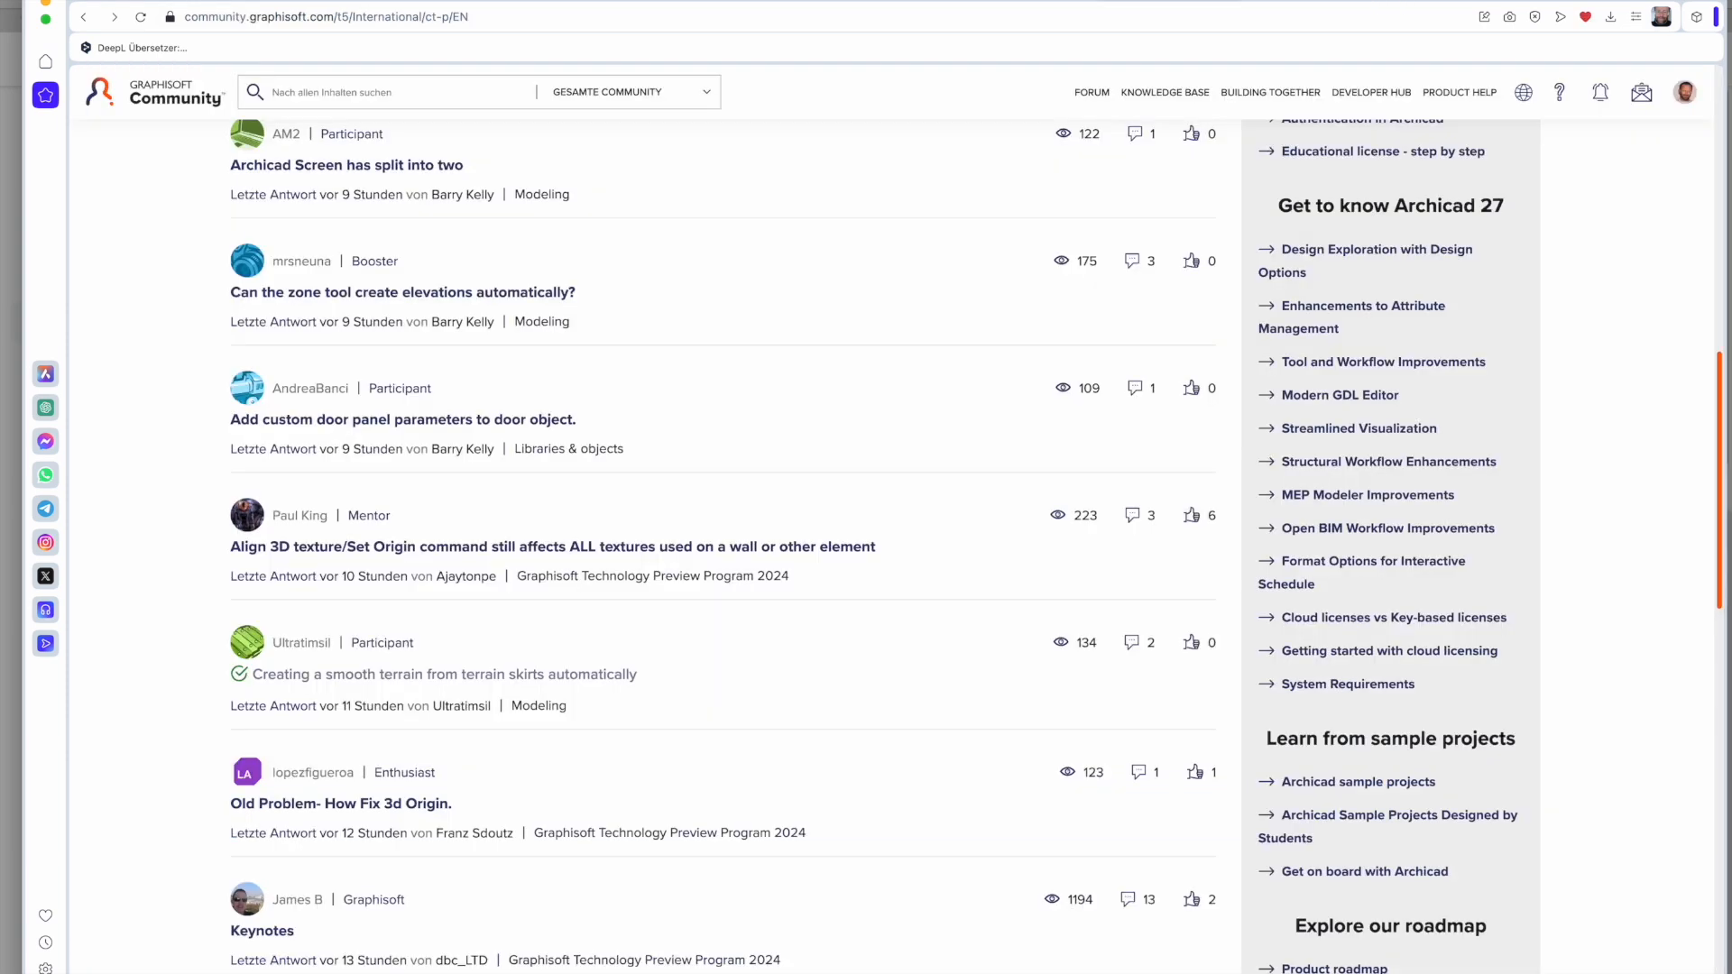
key(ctrl+Tab)
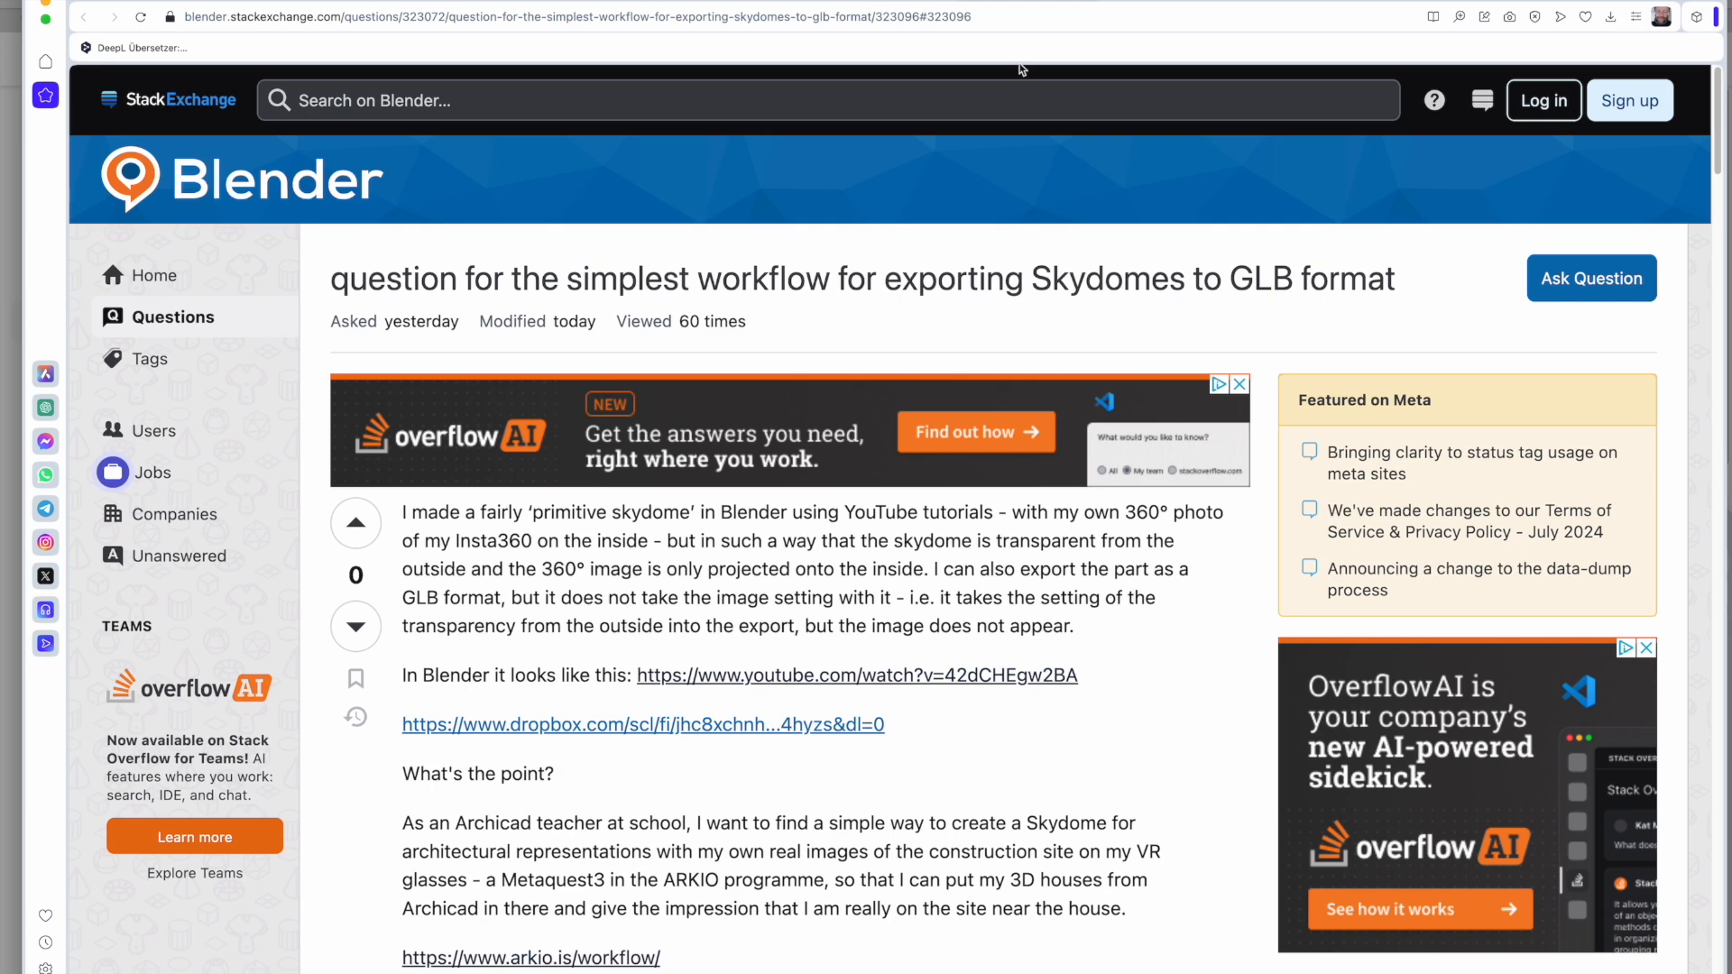
Search the web for "simple bake b lender" and open the Blender Market page for SimpleBake
key(ctrl+Tab)
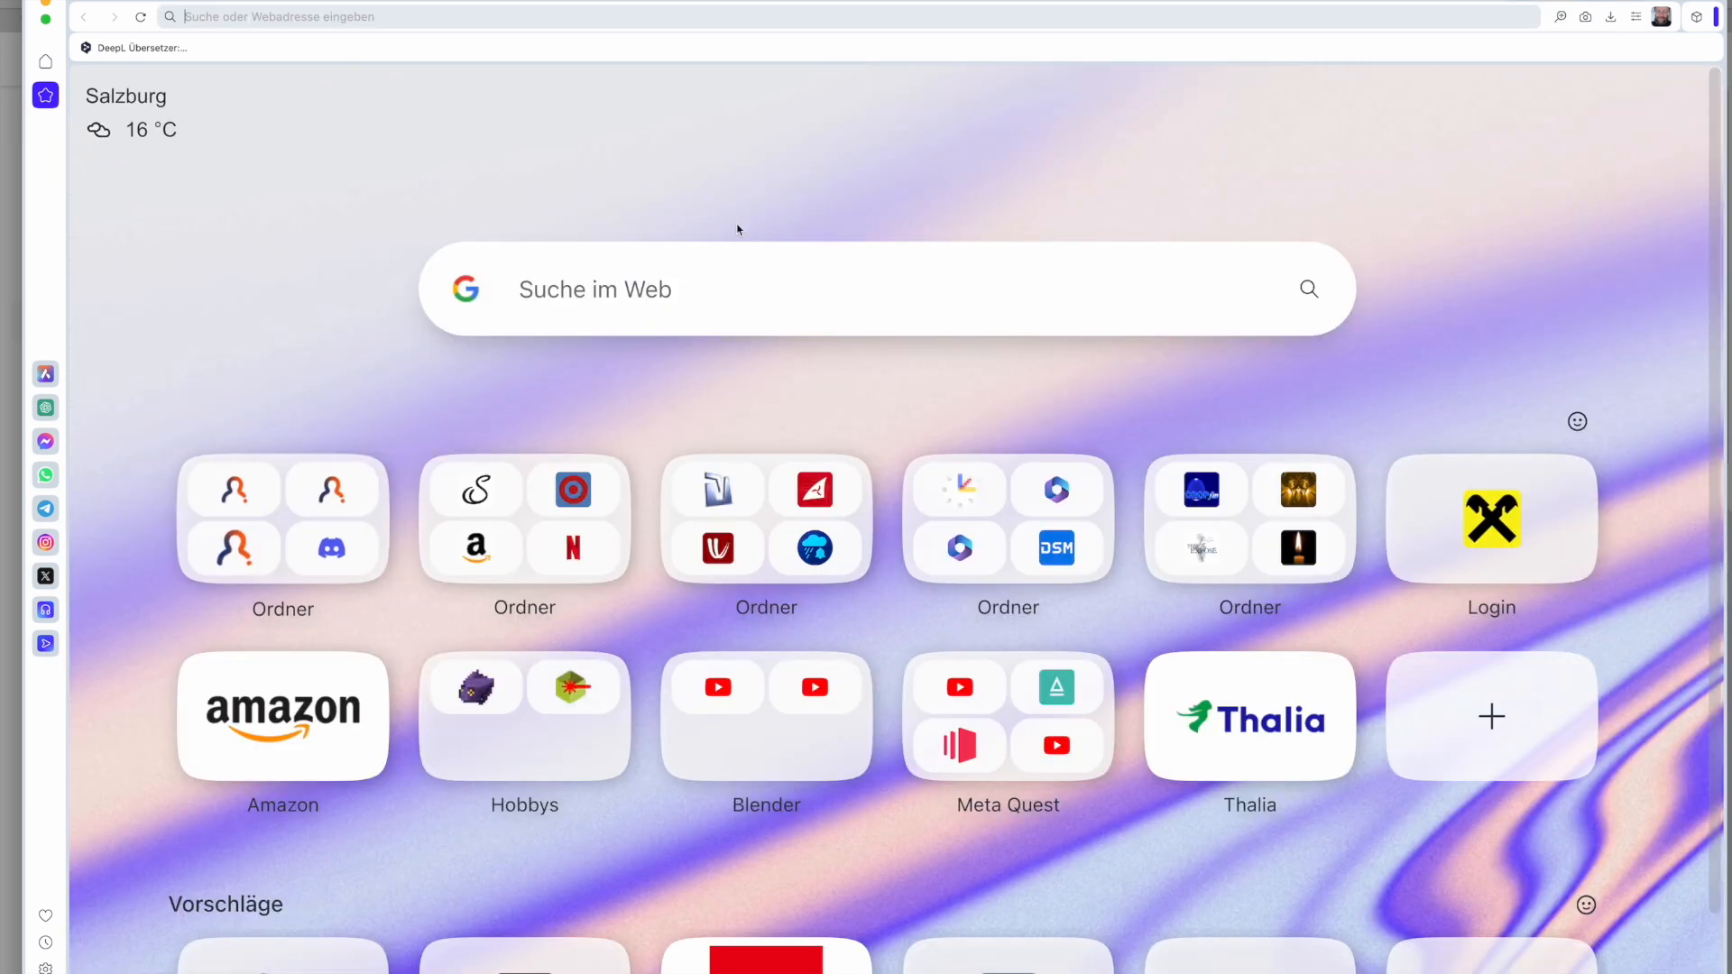
click(629, 291)
text(sim)
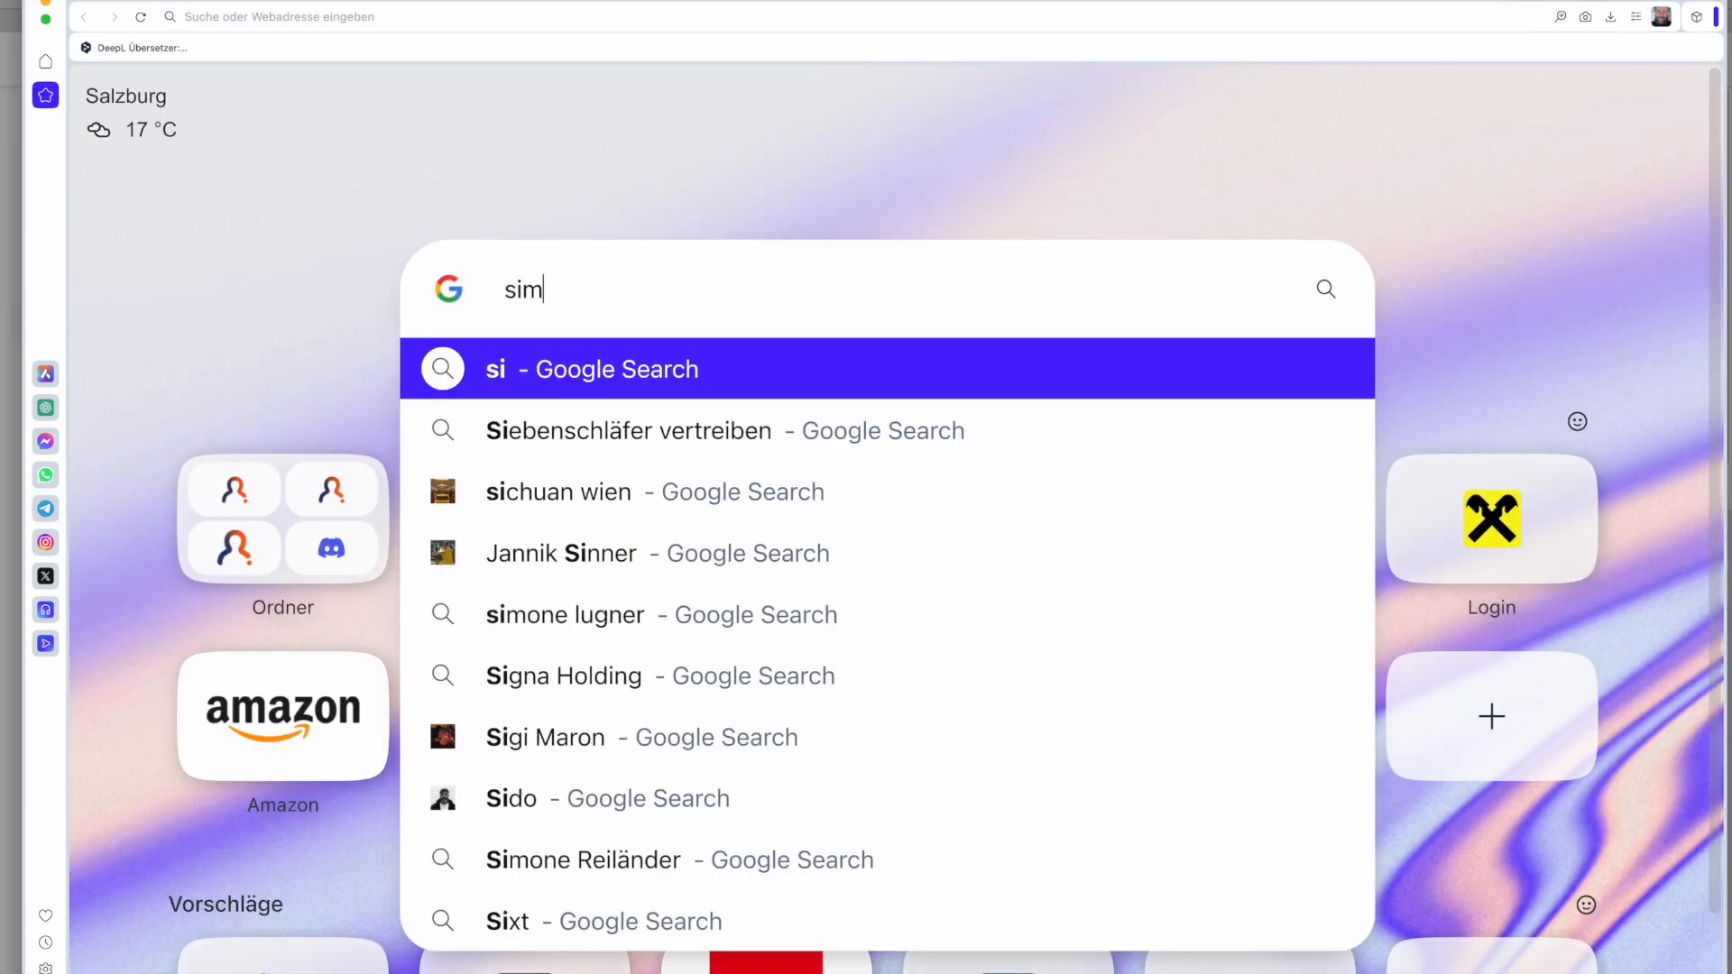
text(ple bake b lender)
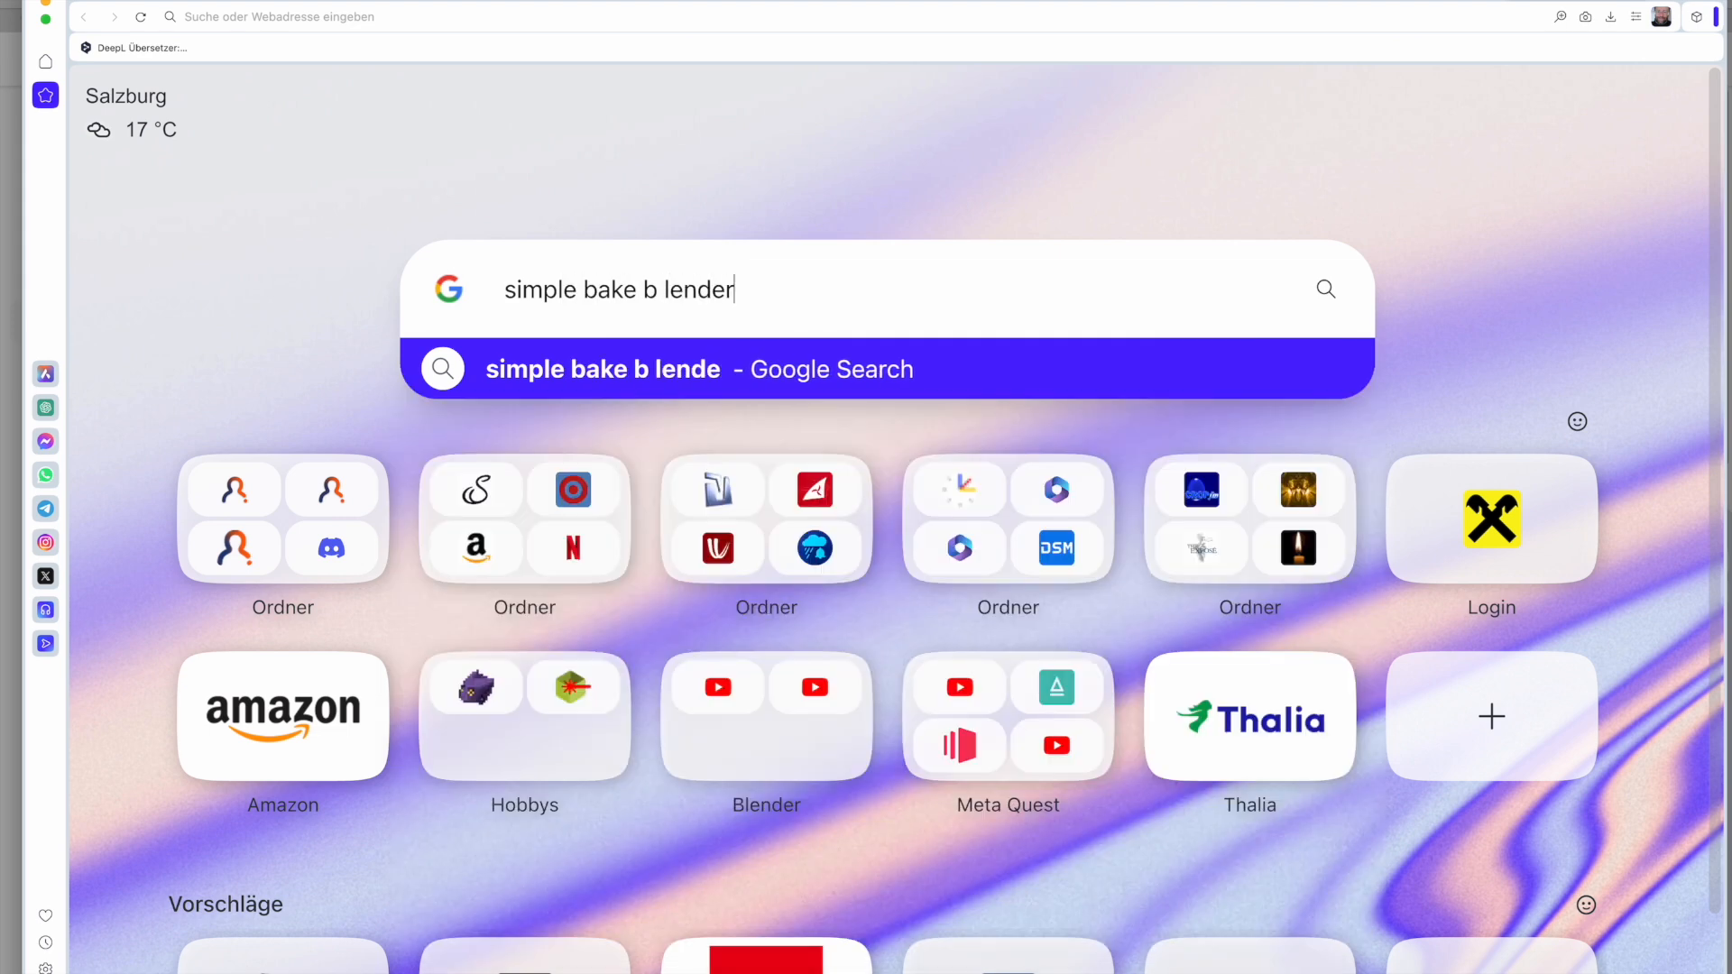
key(Return)
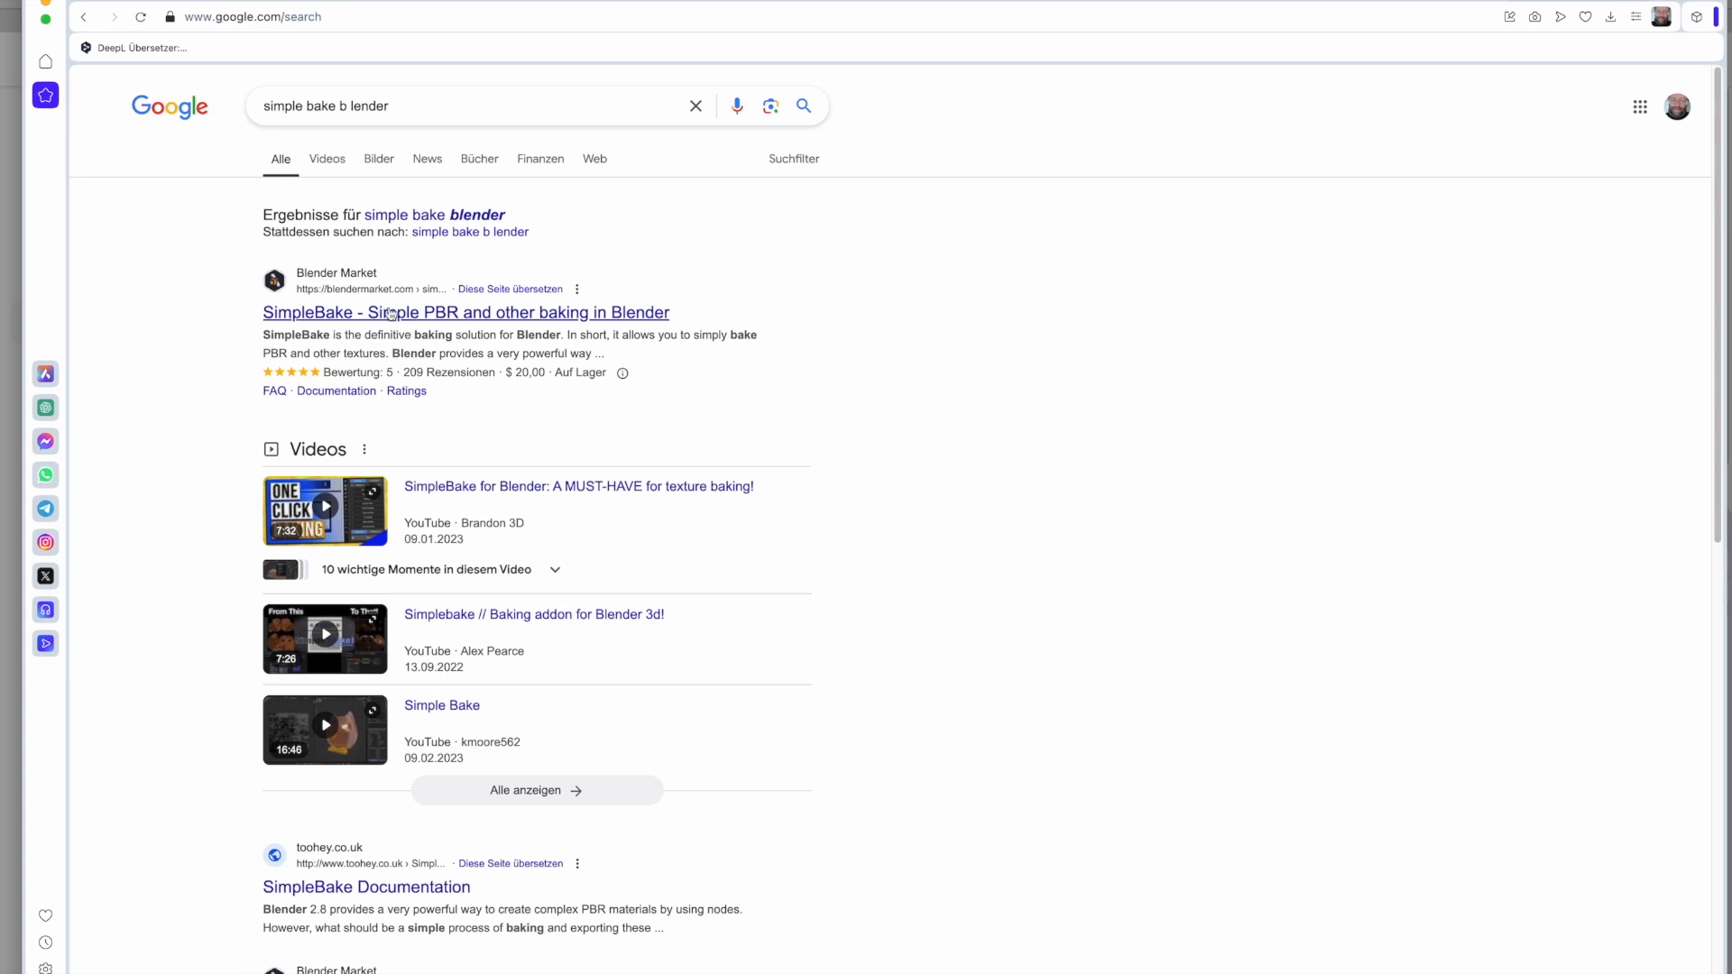
click(368, 314)
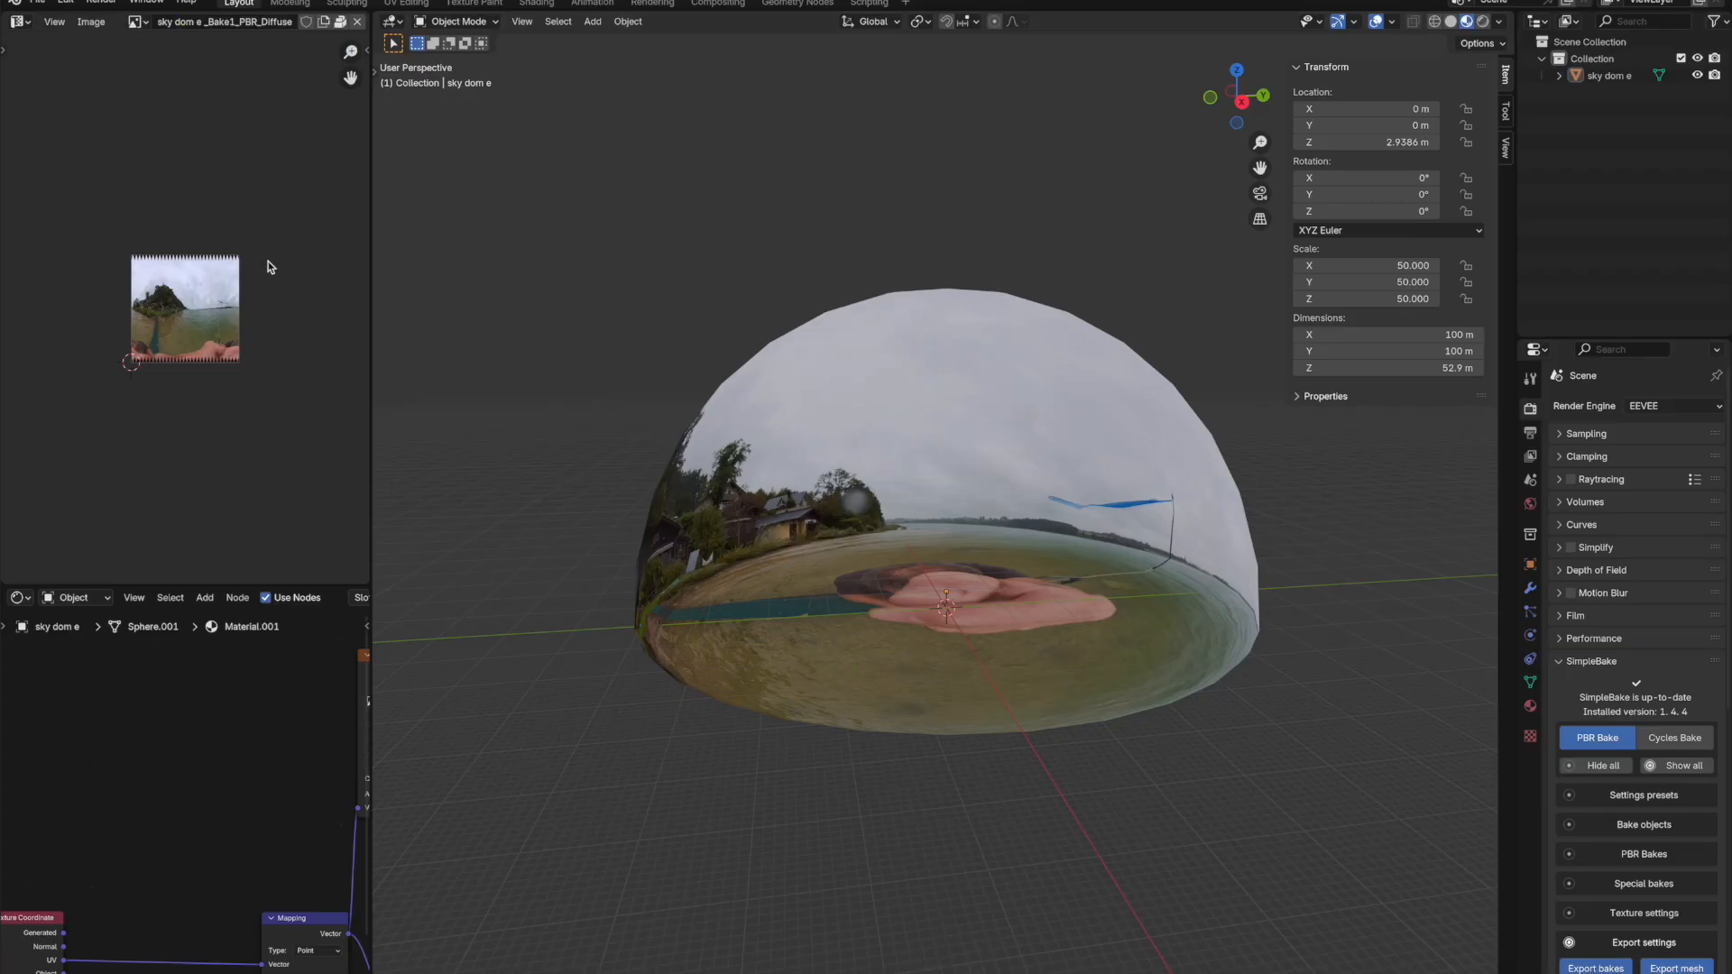
Switch to Blender and bring up the add-on list in an enlarged preferences window, with the SimpleBake details collapsed
click(67, 3)
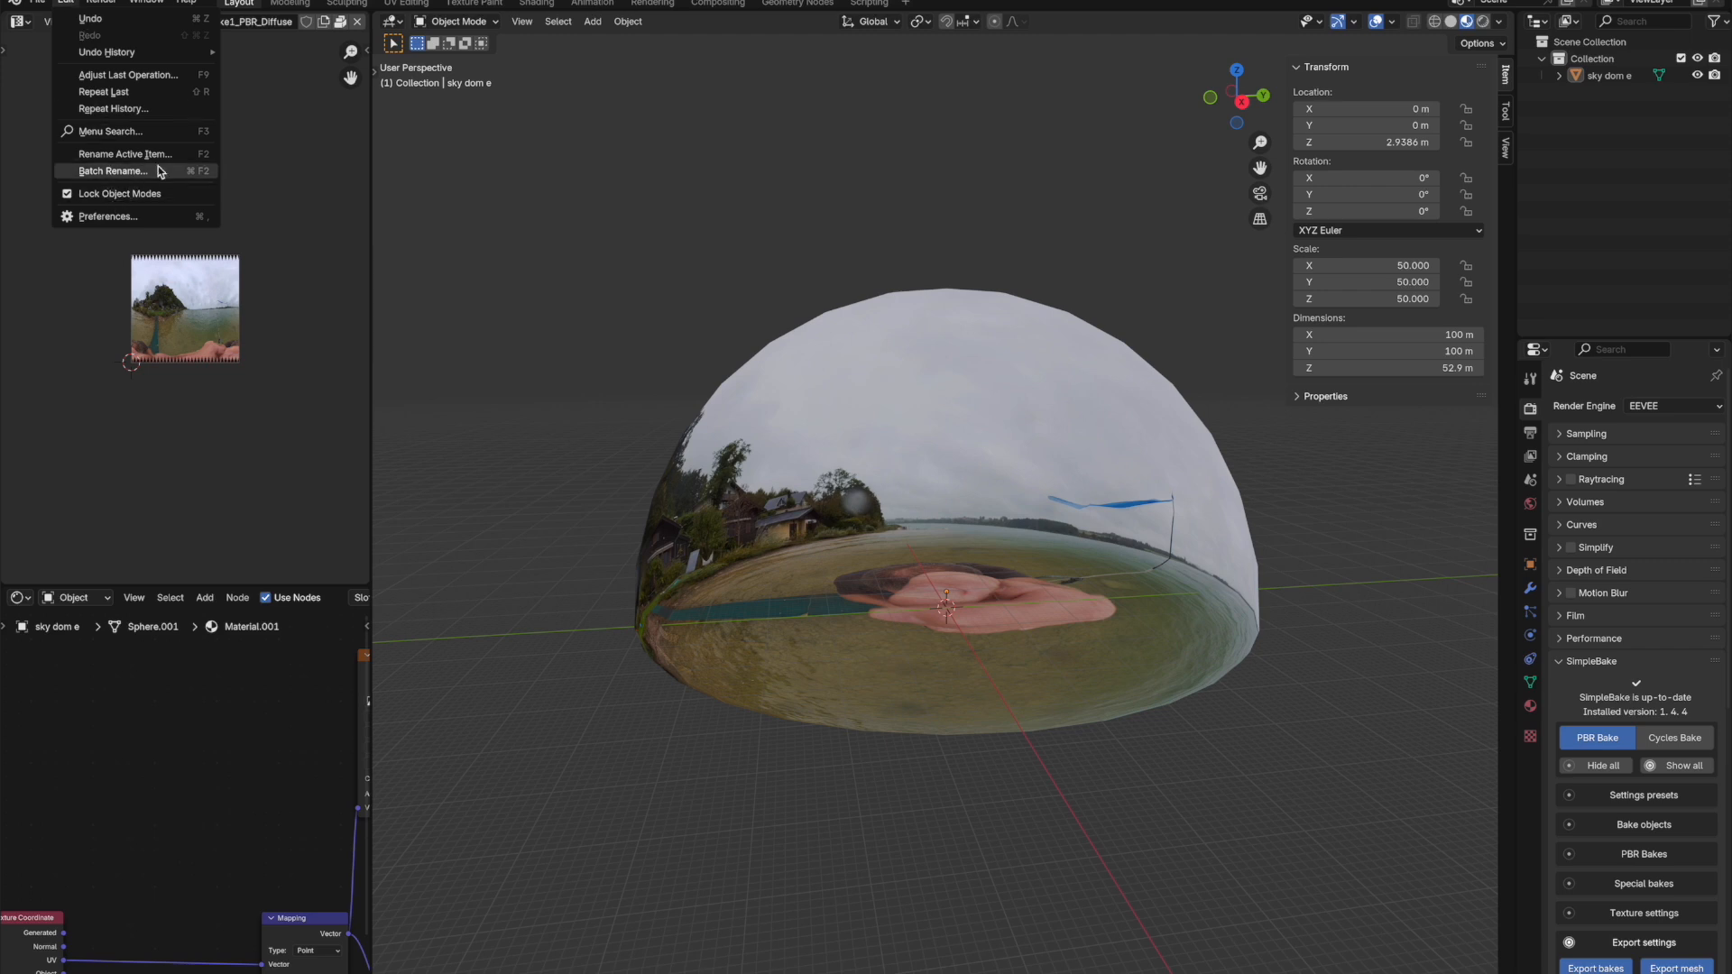
click(109, 216)
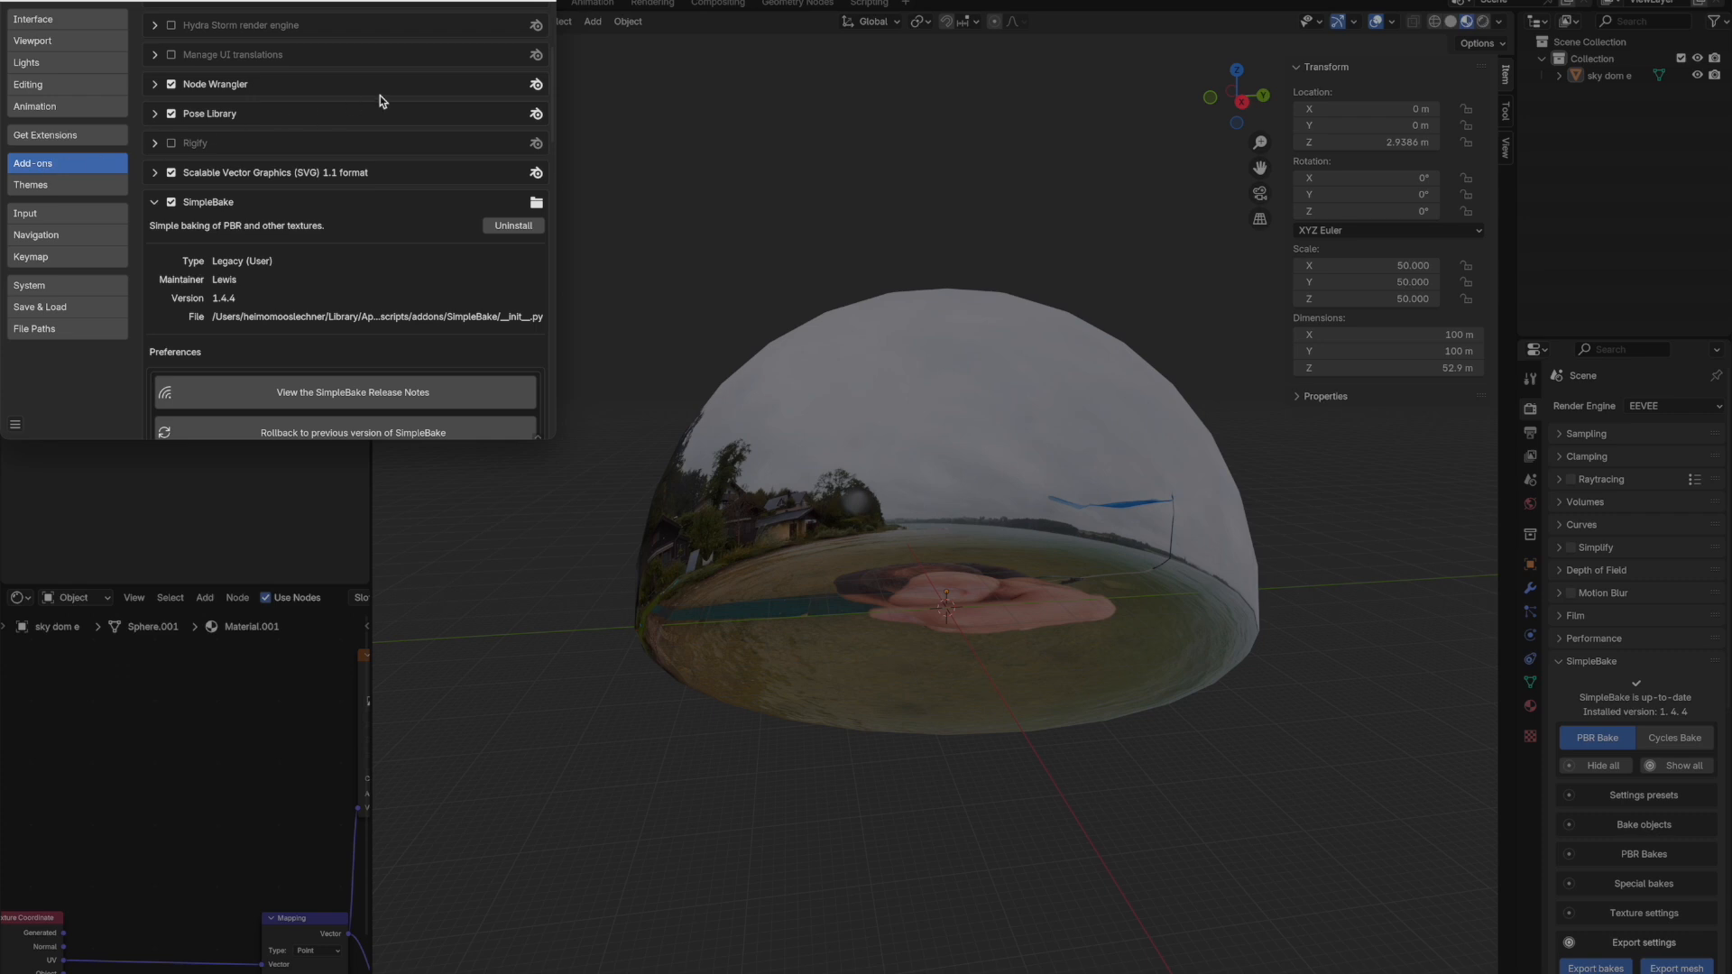
click(53, 184)
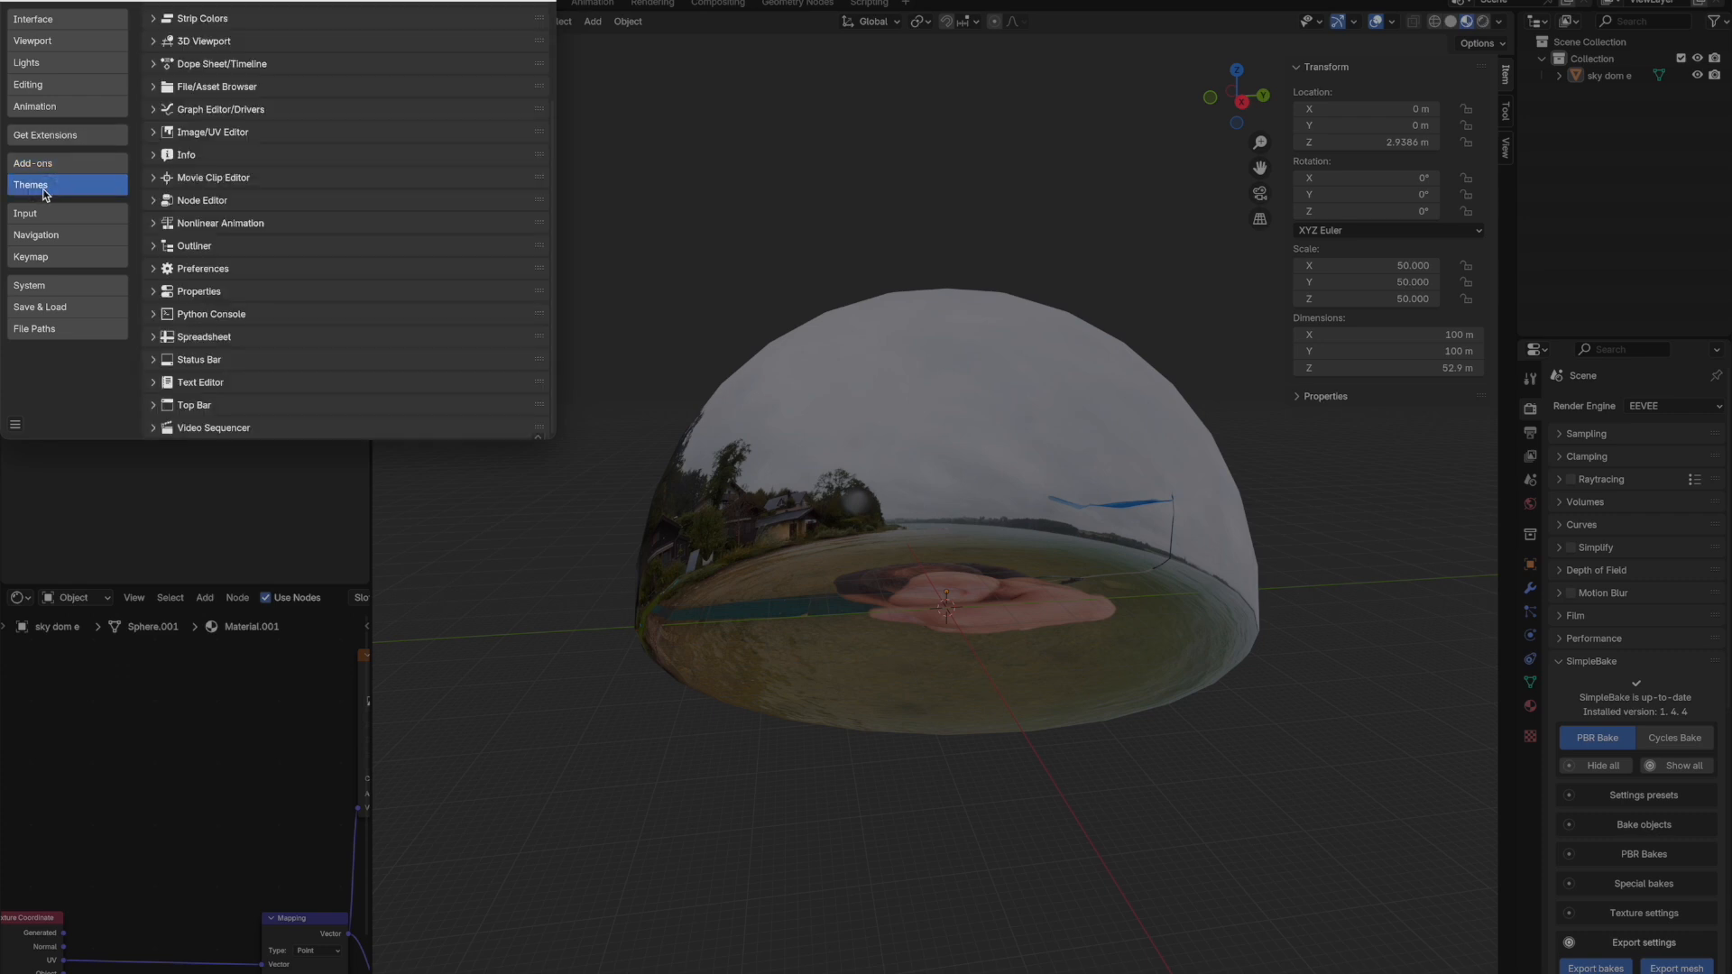
click(54, 163)
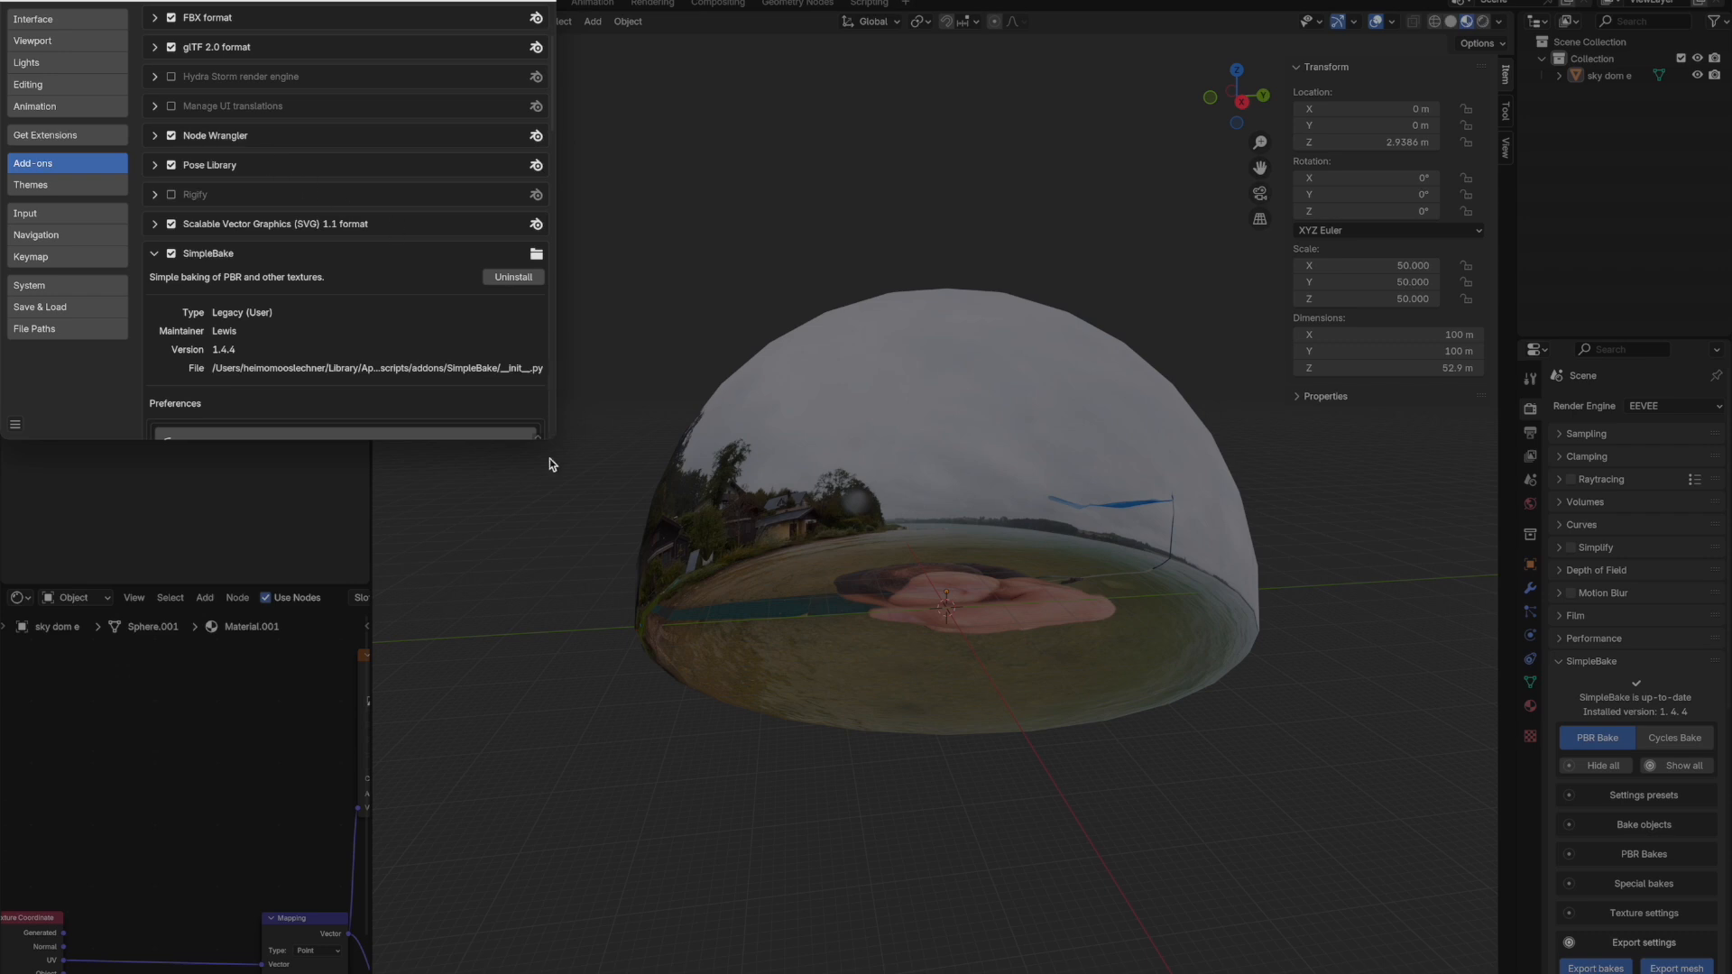
drag(551, 438, 922, 614)
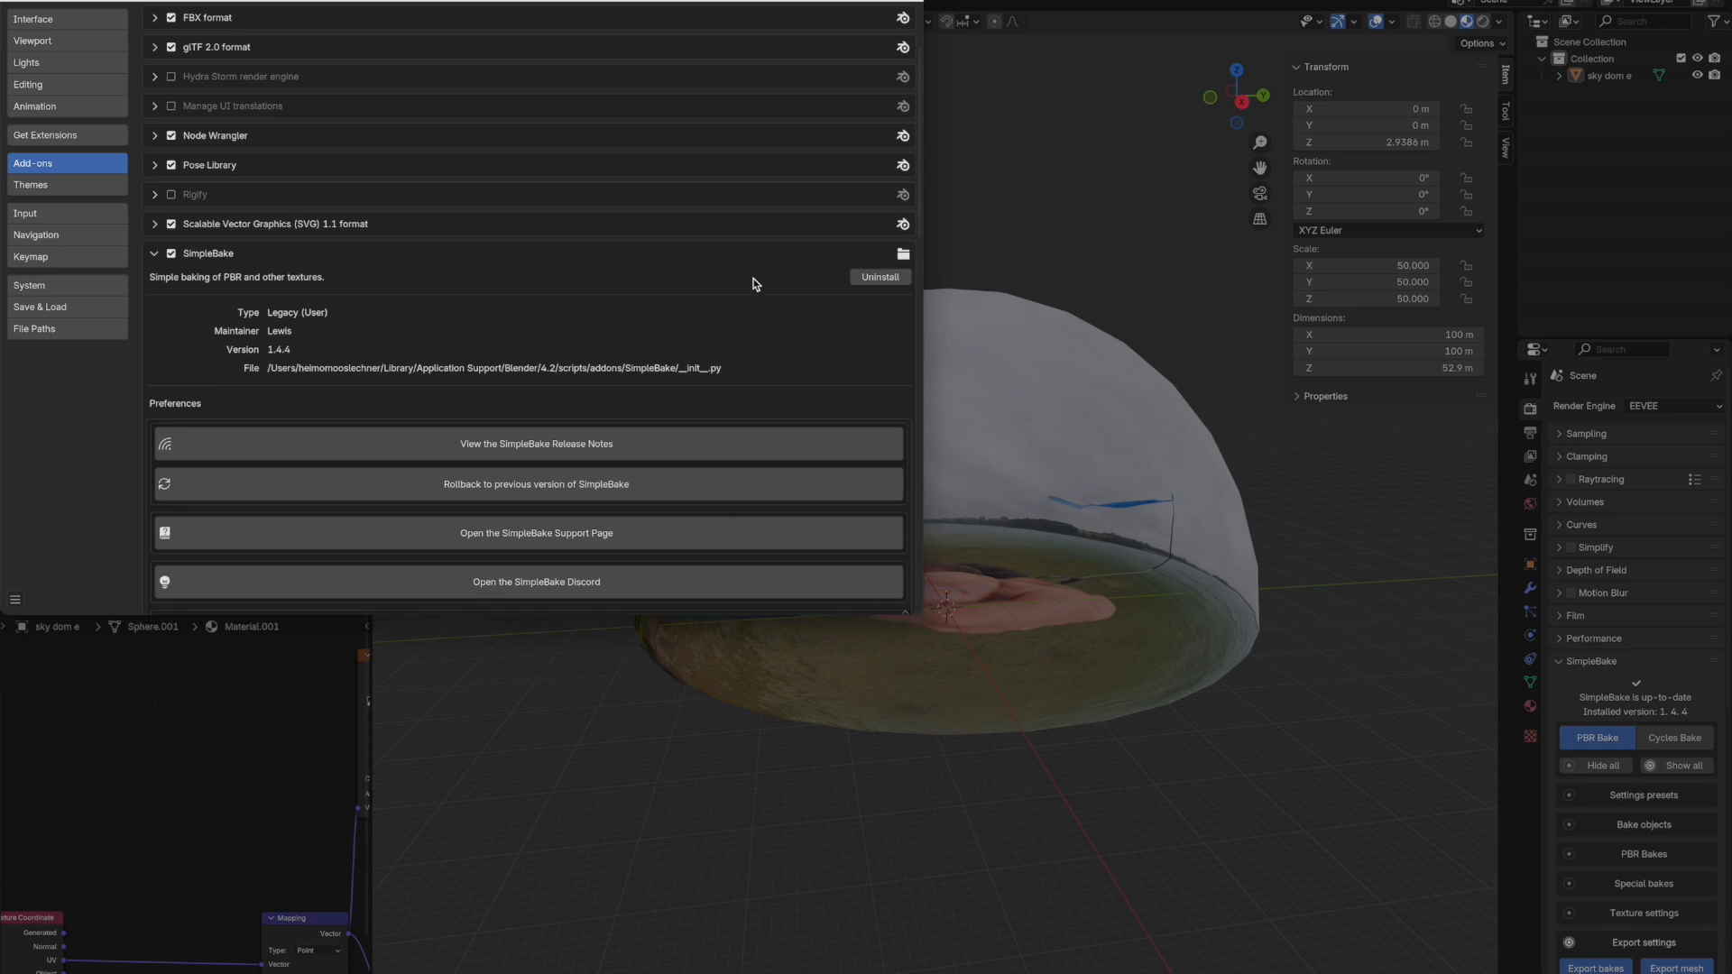
click(157, 256)
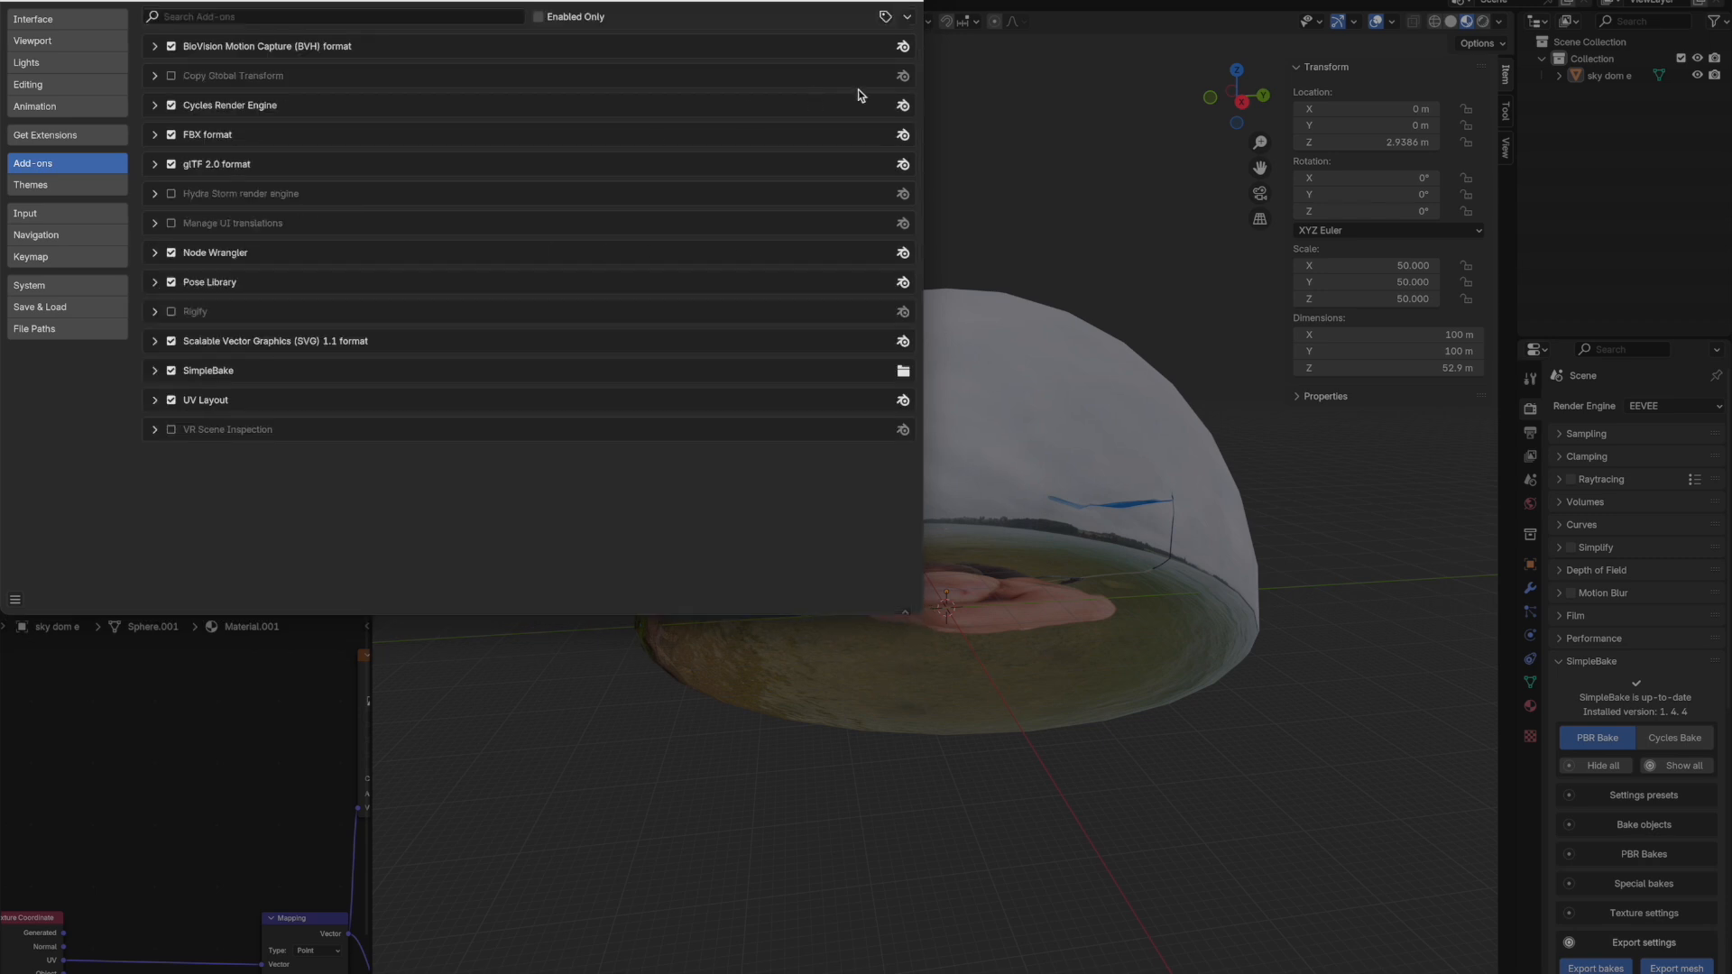
Check the add-on list's tag filters and further options, and close the preferences
click(909, 19)
click(888, 18)
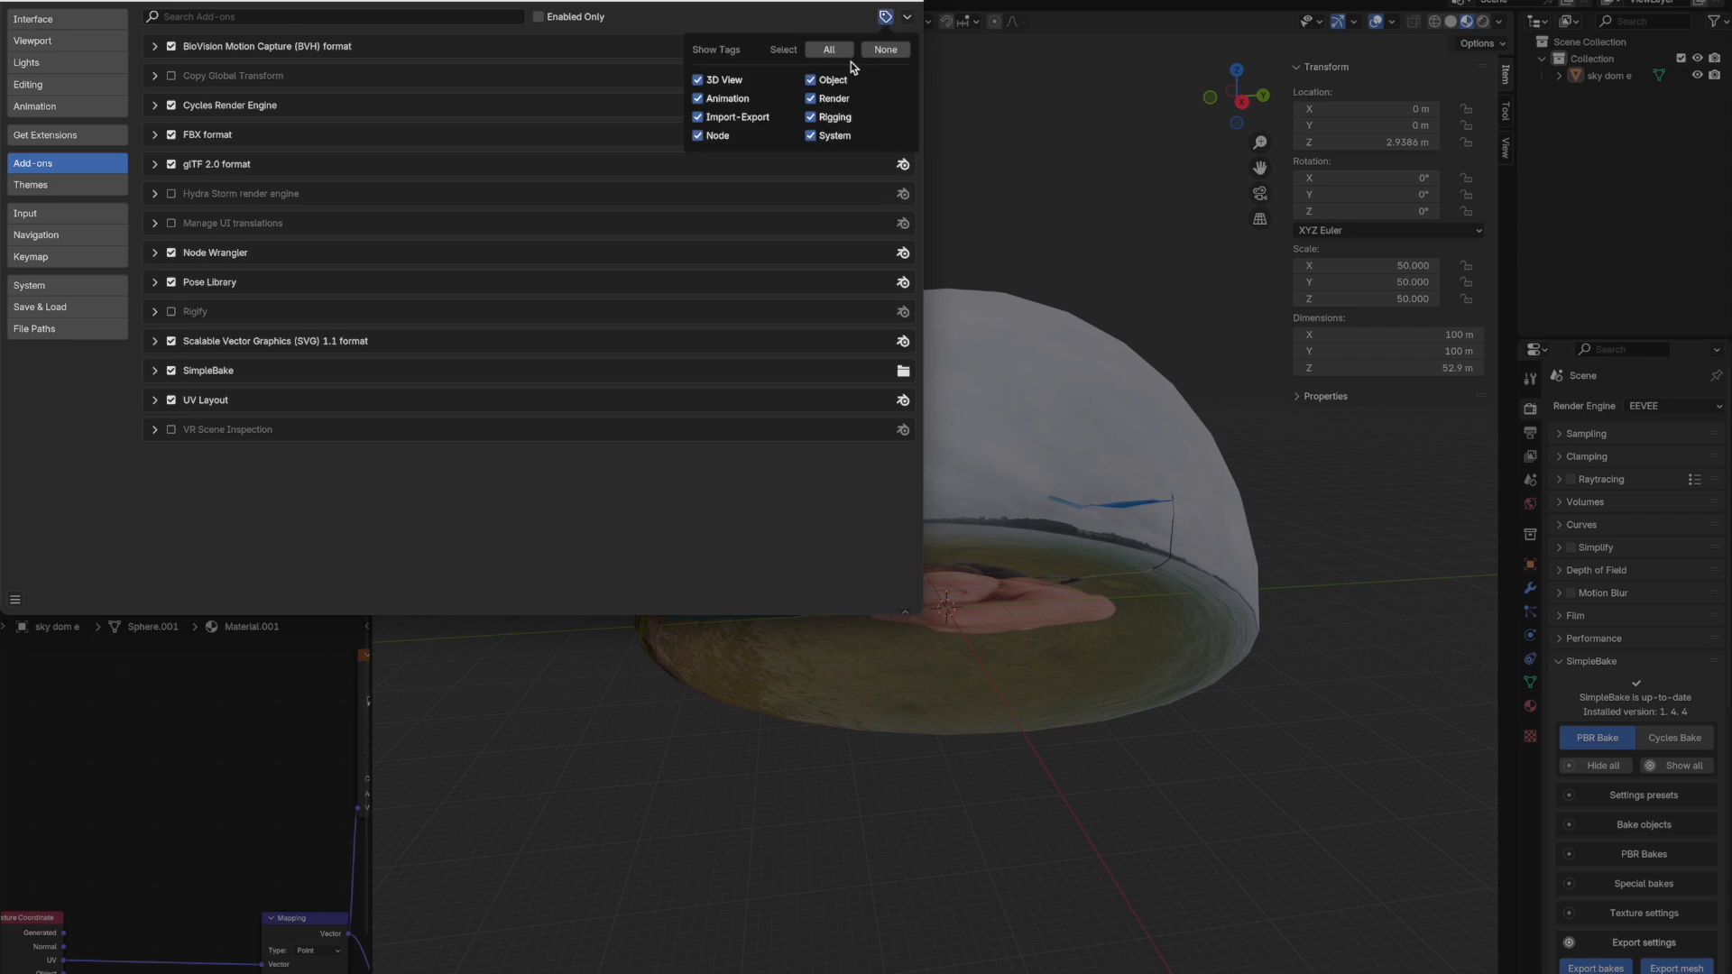
click(905, 19)
click(680, 544)
click(498, 561)
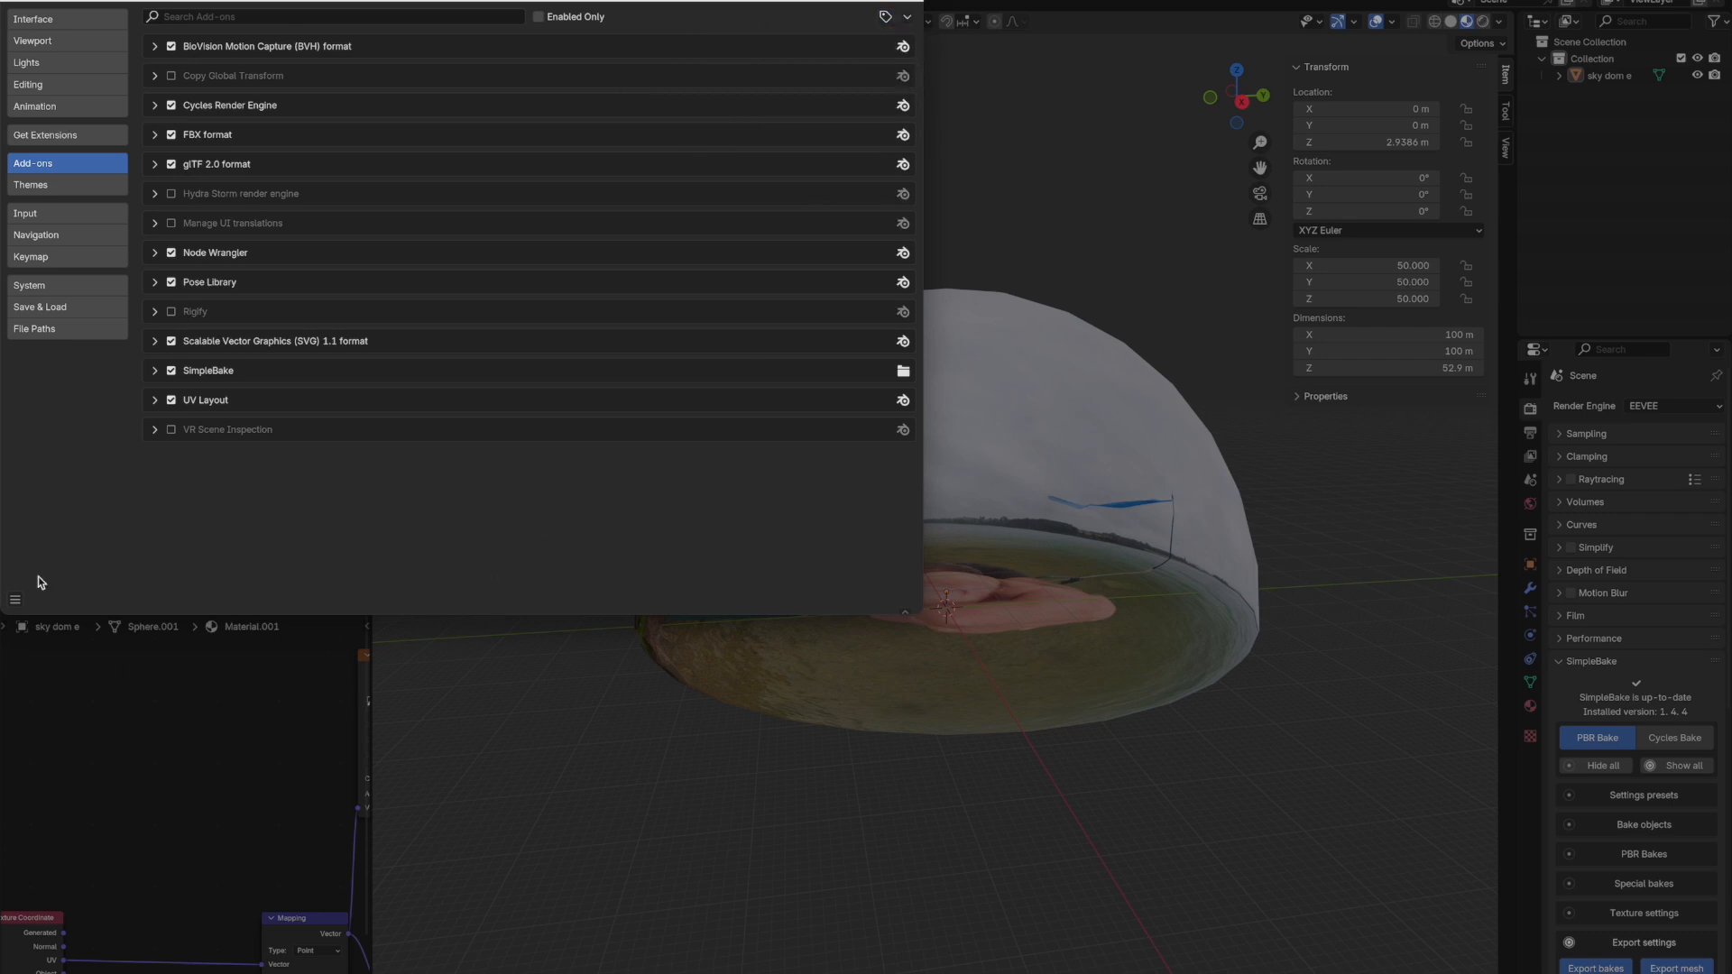
click(124, 755)
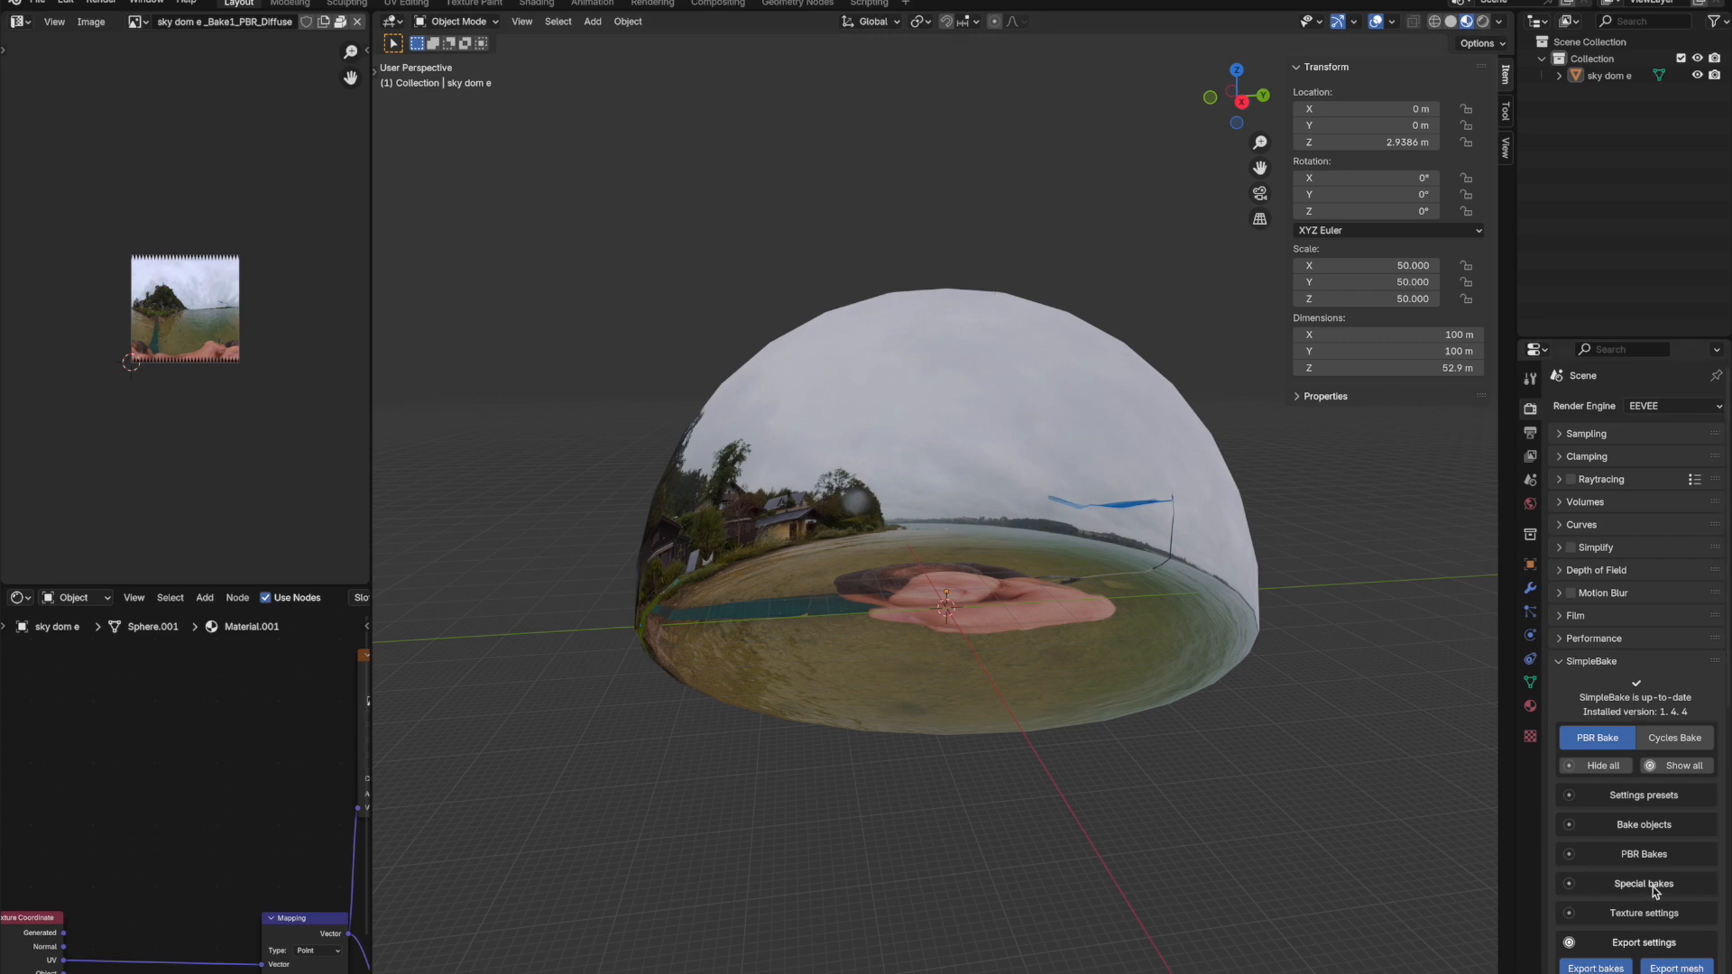
Examine SimpleBake's export settings and the photo projected inside the sky dome from another side
scroll(1656, 893, down, 4)
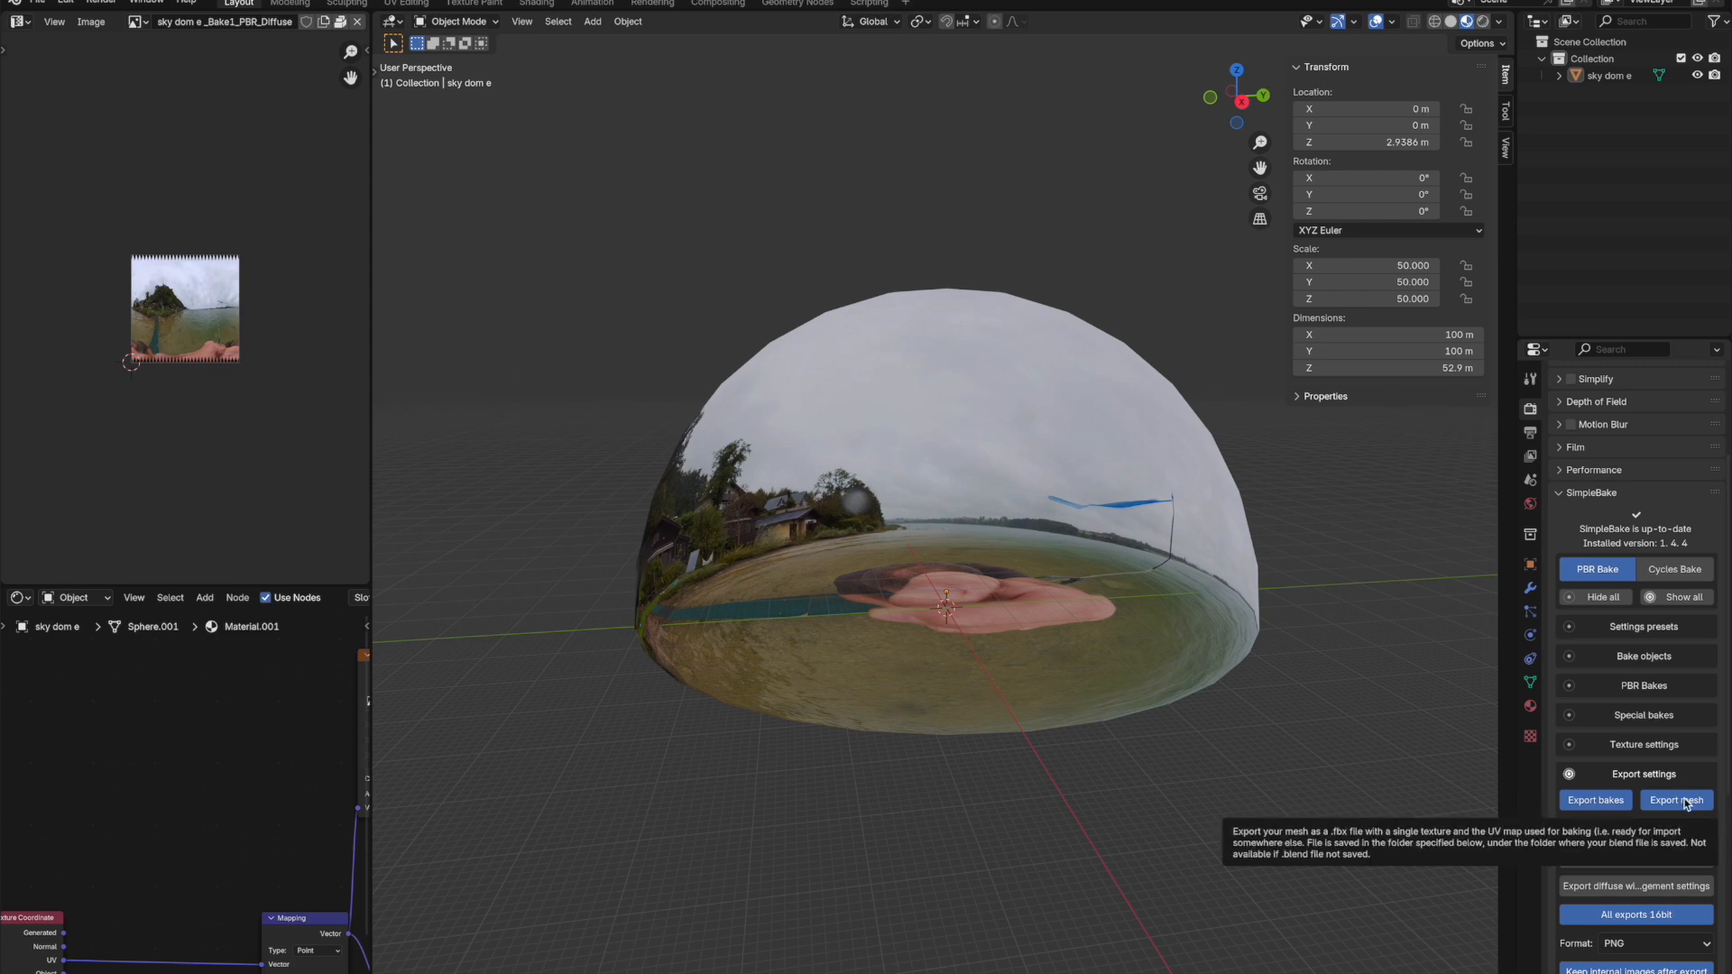
scroll(1633, 884, down, 4)
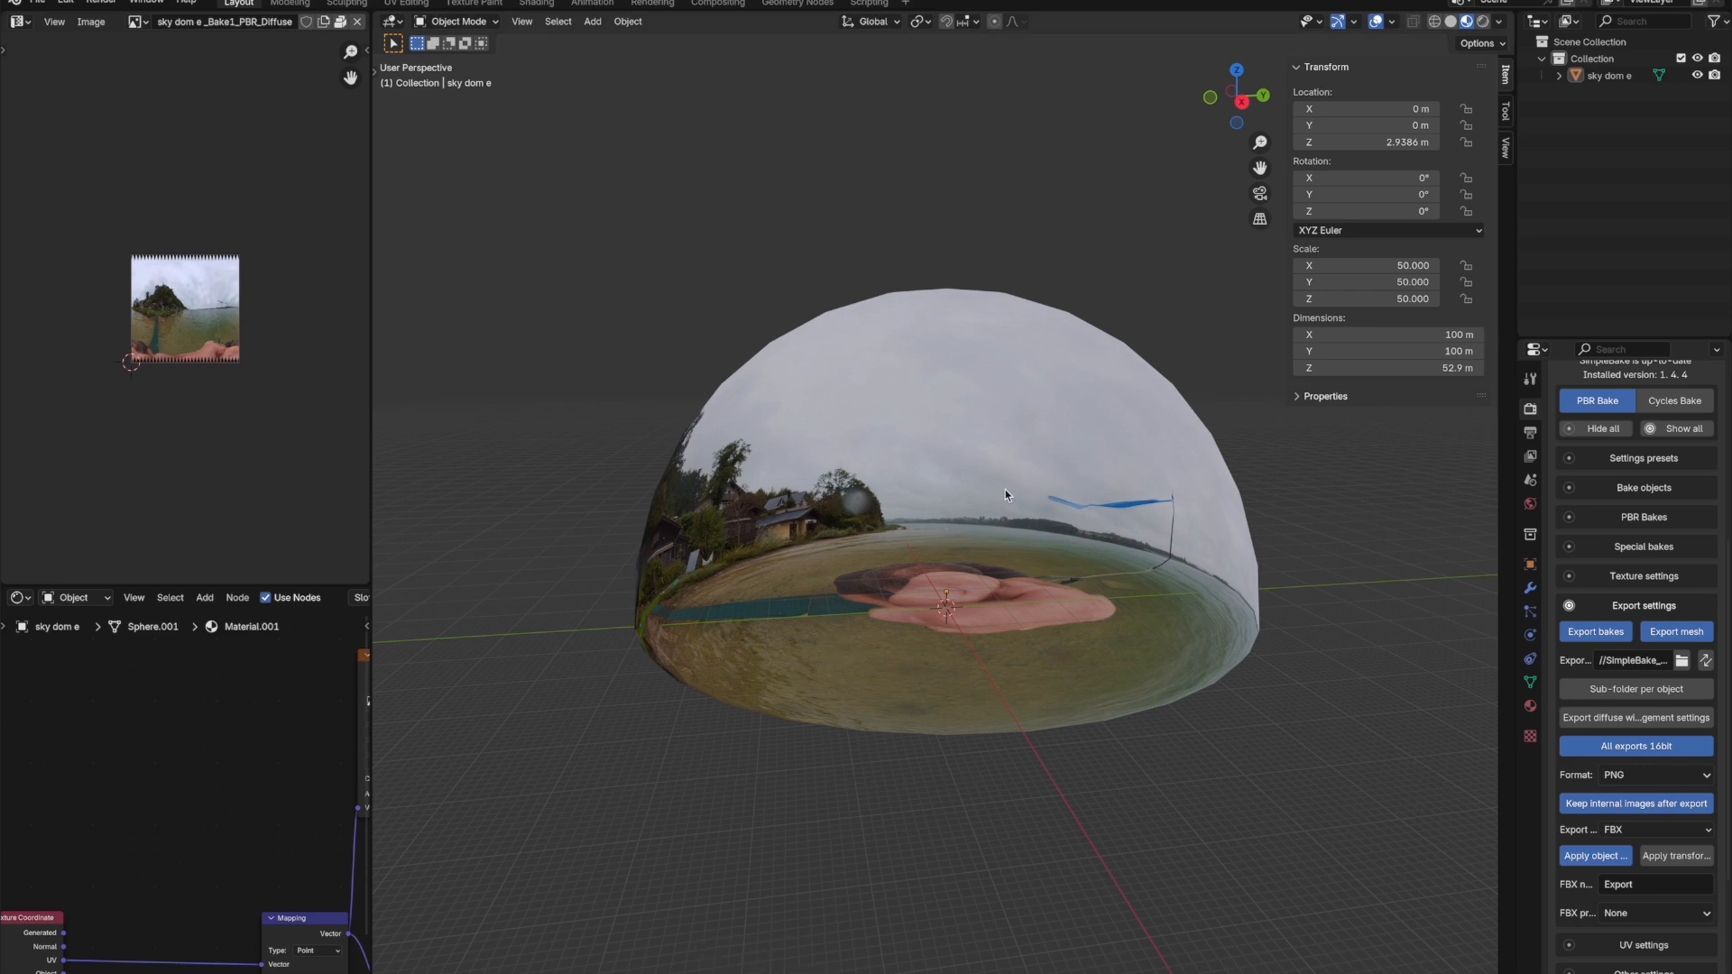
scroll(1047, 556, down, 2)
middle_drag(1030, 561, 816, 558)
scroll(895, 482, up, 6)
scroll(906, 484, up, 3)
shift+middle_drag(1004, 520, 817, 623)
scroll(908, 530, down, 6)
mouse_move(909, 530)
shift+middle_down()
mouse_move(879, 519)
mouse_move(938, 513)
shift+middle_up()
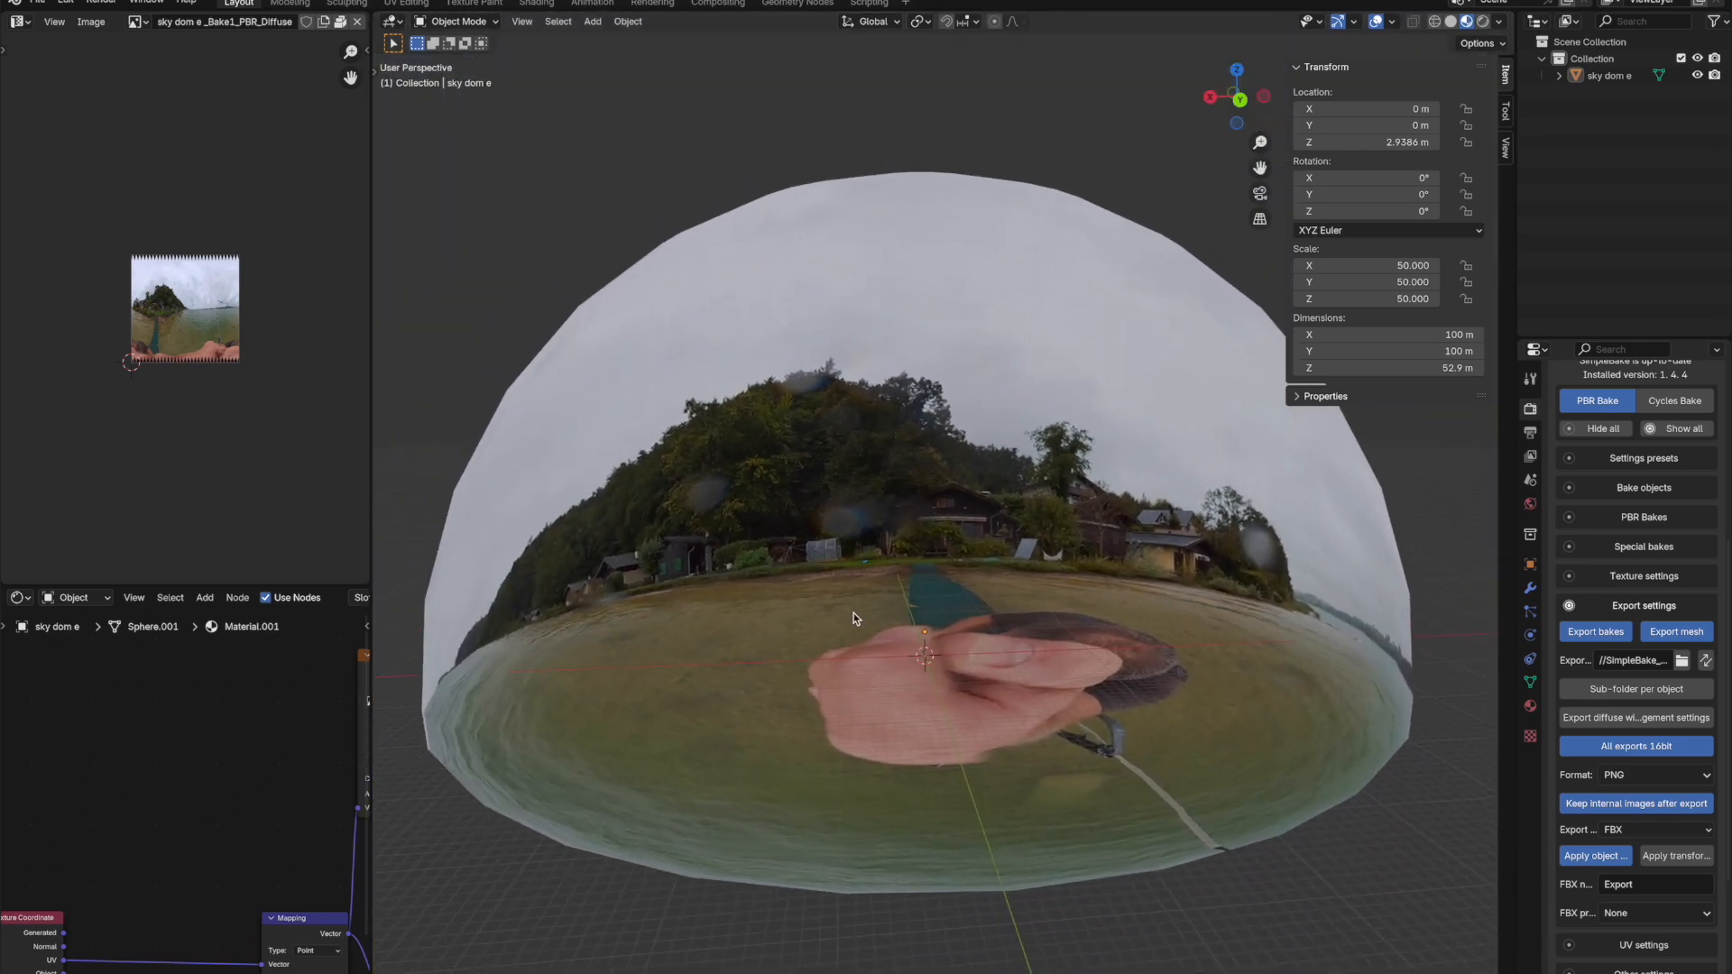
scroll(853, 613, down, 3)
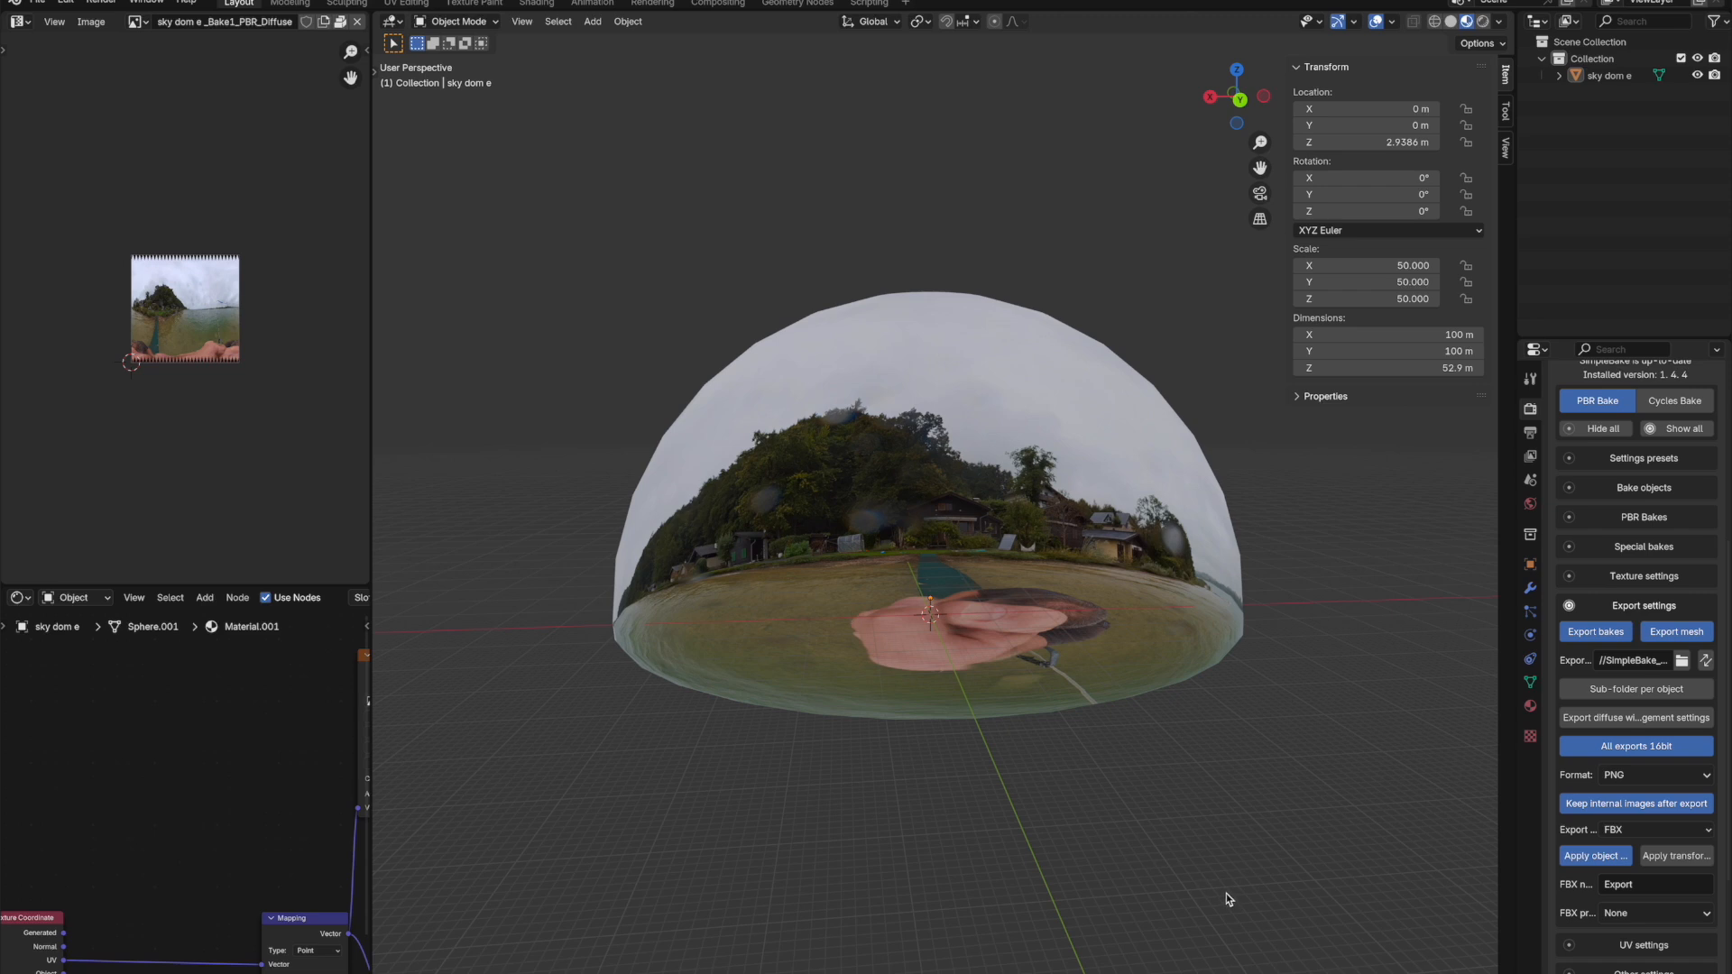
Widen the node editor and move the Mapping node up and closer to the Texture Coordinate node
drag(371, 857, 1053, 869)
scroll(559, 839, down, 2)
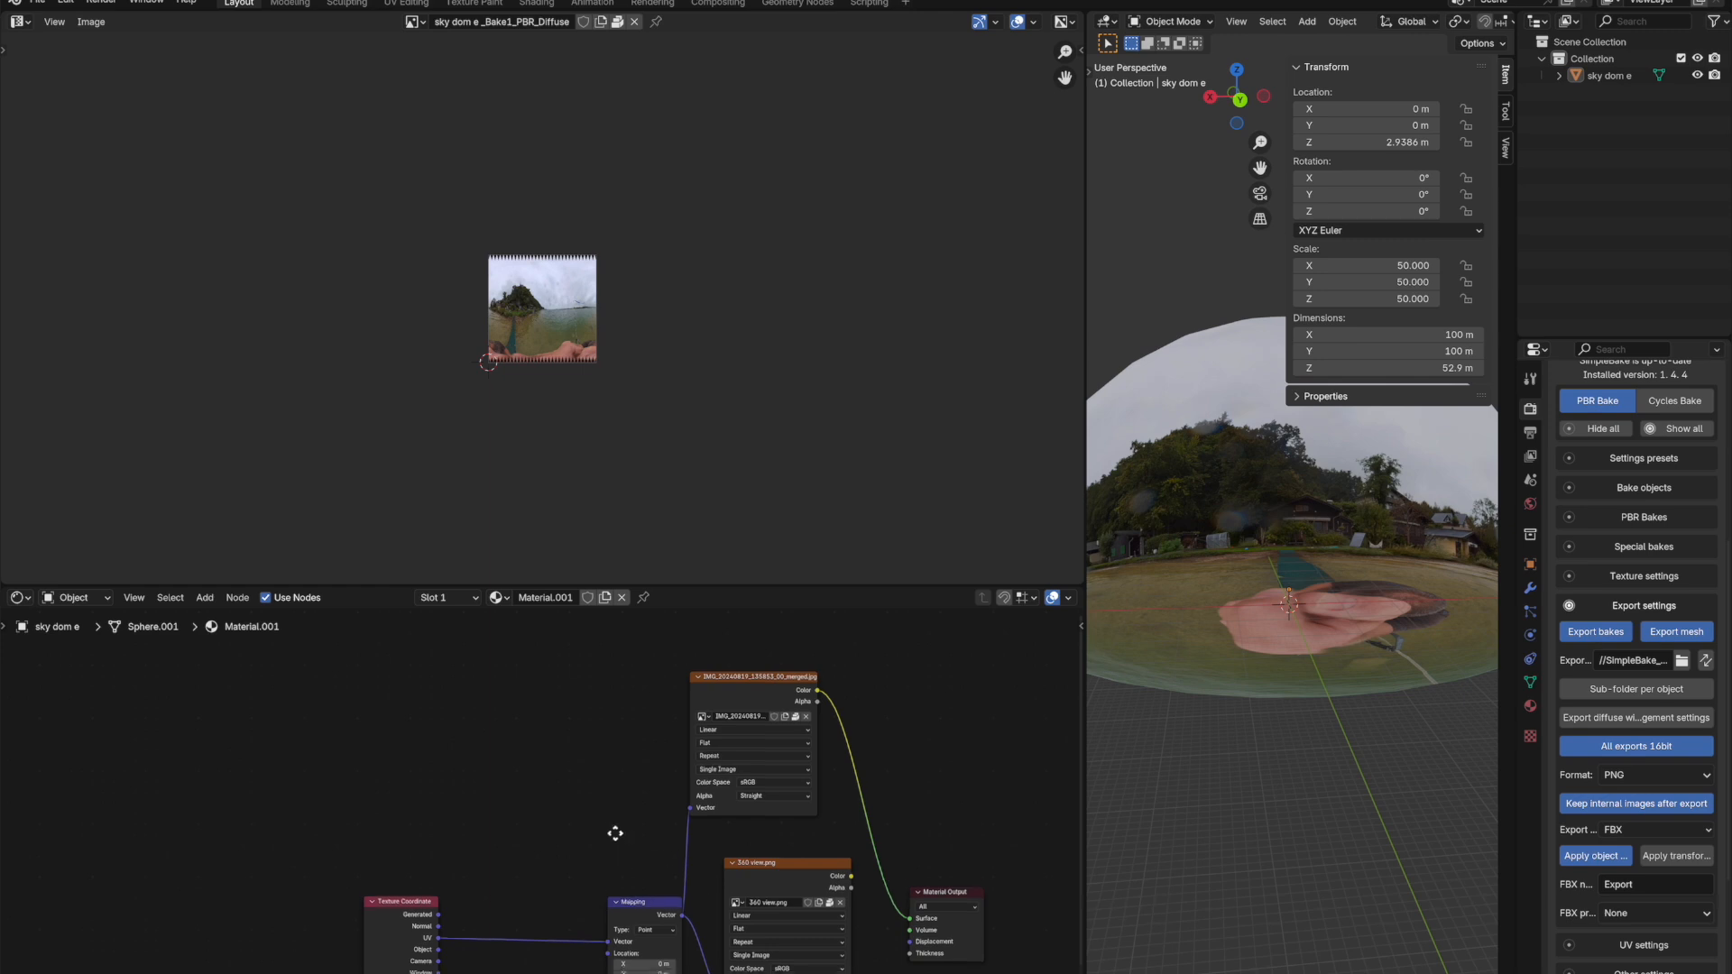
middle_drag(615, 828, 607, 730)
drag(621, 795, 549, 755)
scroll(565, 855, up, 5)
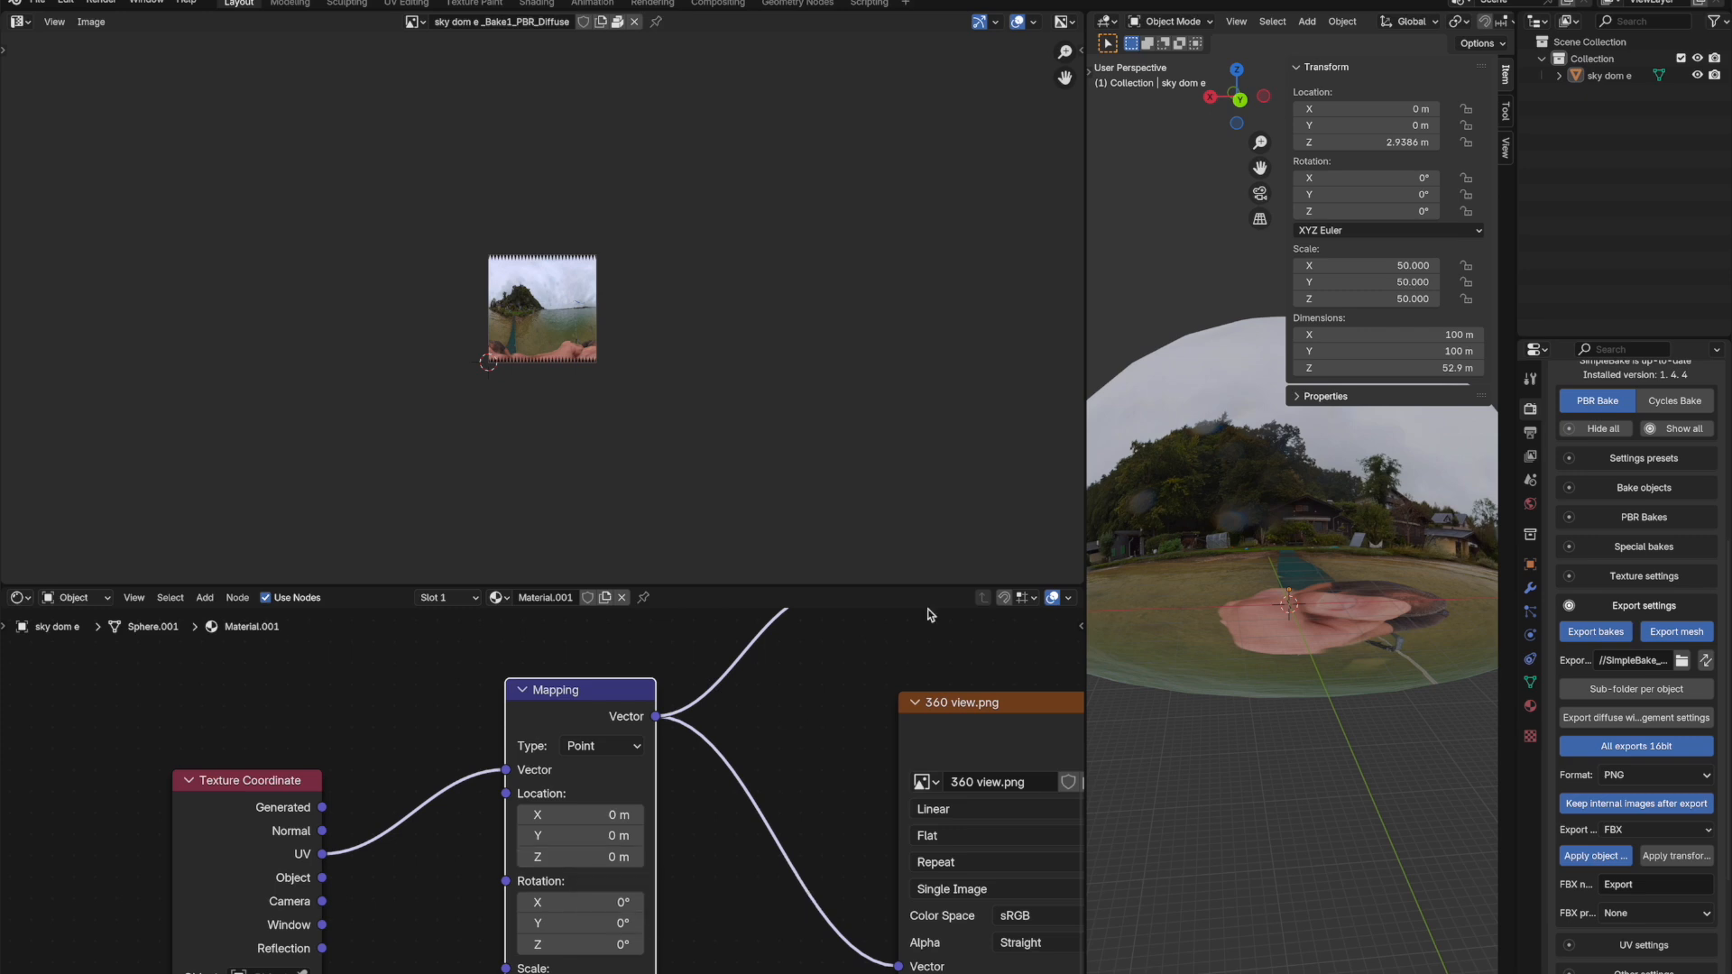
Try shifting the Mapping node's Z location to about -8.8 m, and set it back to 0 m
mouse_move(609, 859)
mouse_down()
mouse_move(631, 857)
mouse_move(582, 859)
mouse_move(623, 860)
mouse_up()
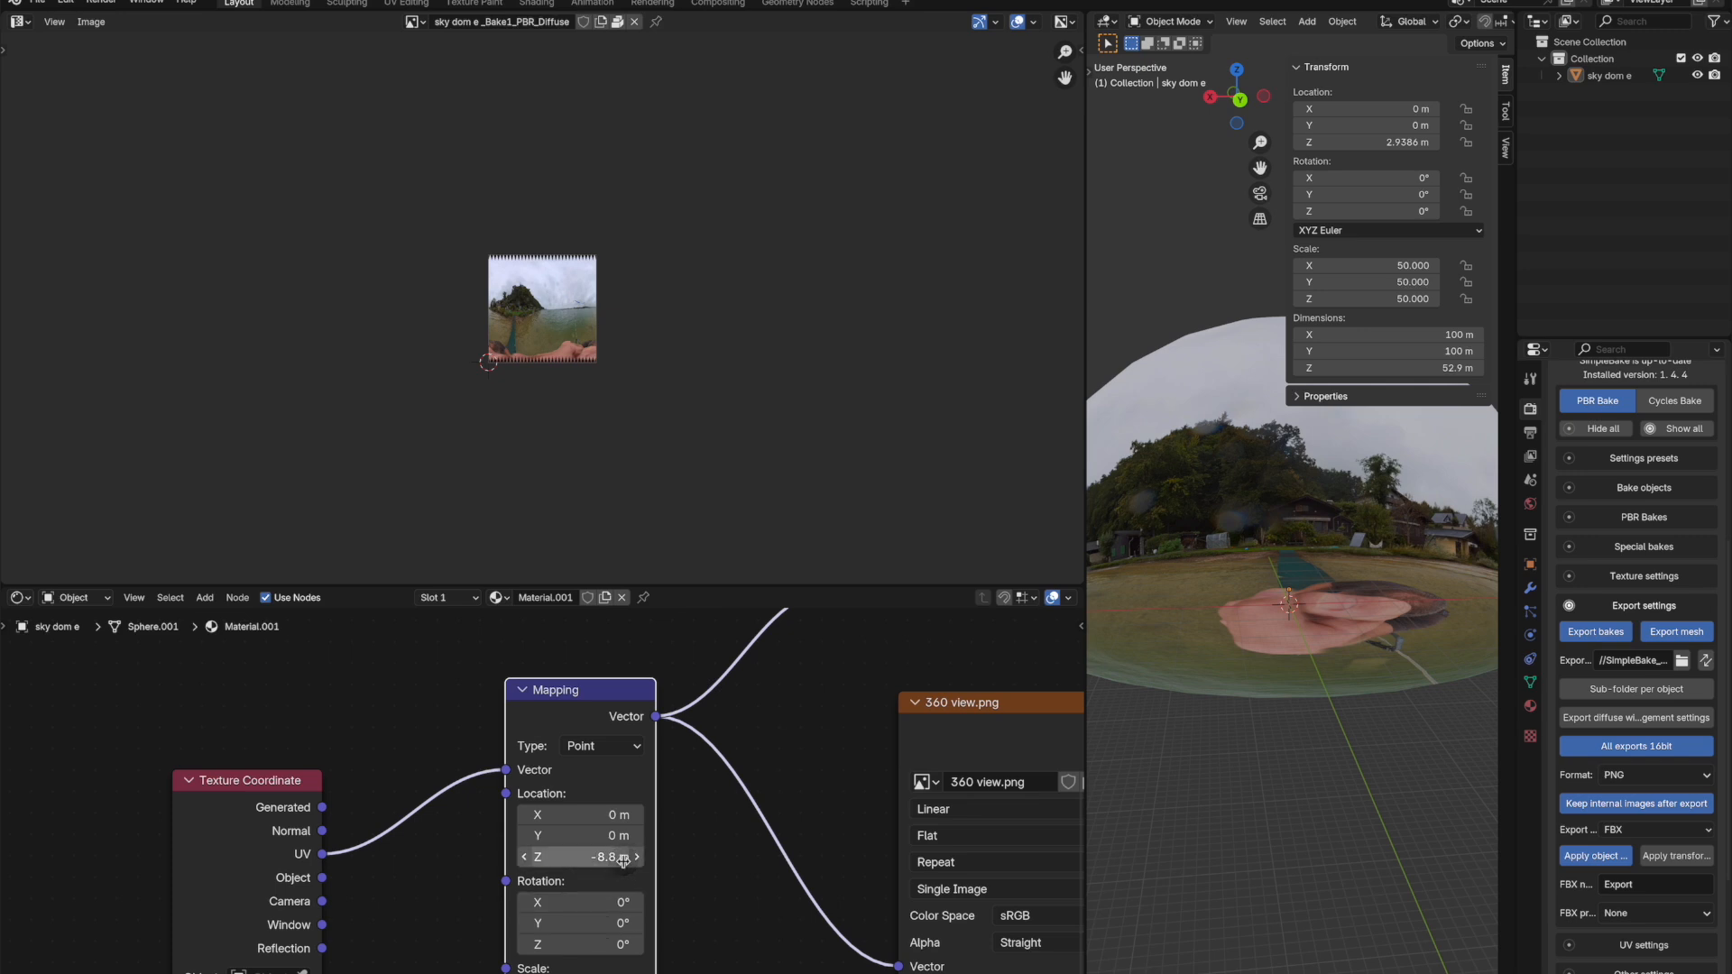
click(640, 860)
click(588, 861)
click(588, 861)
text(0)
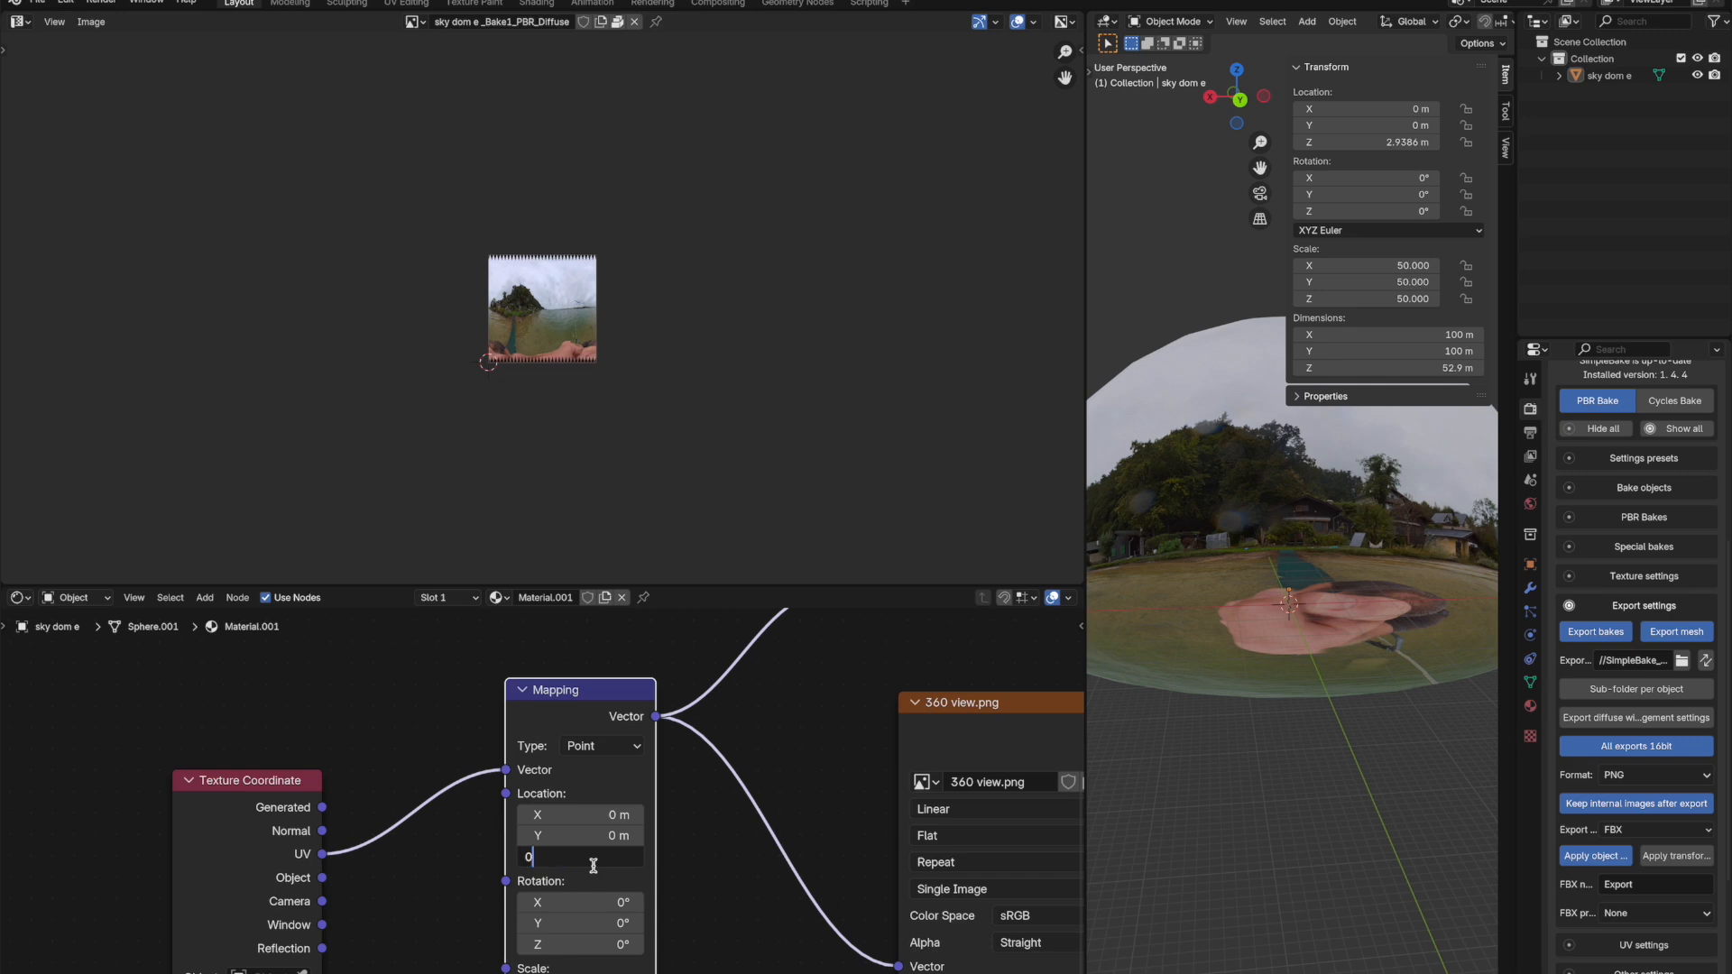
key(Return)
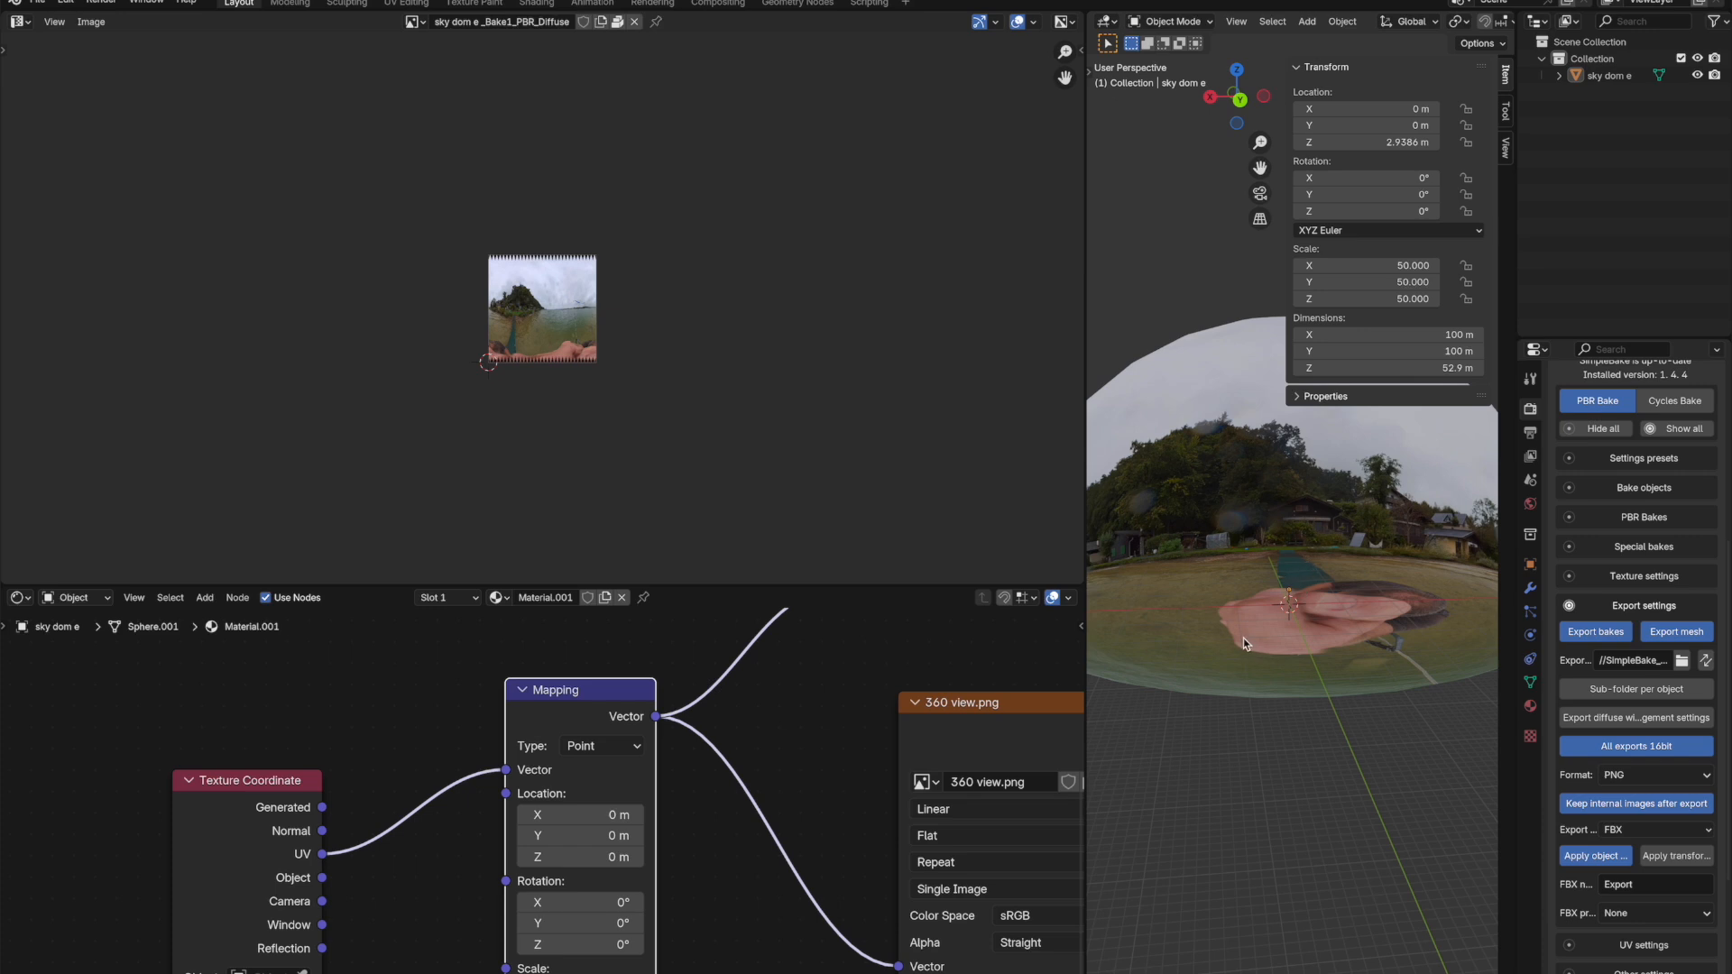
Widen the 3D viewport to show the whole dome and collapse the object's transform values
drag(1087, 371, 712, 371)
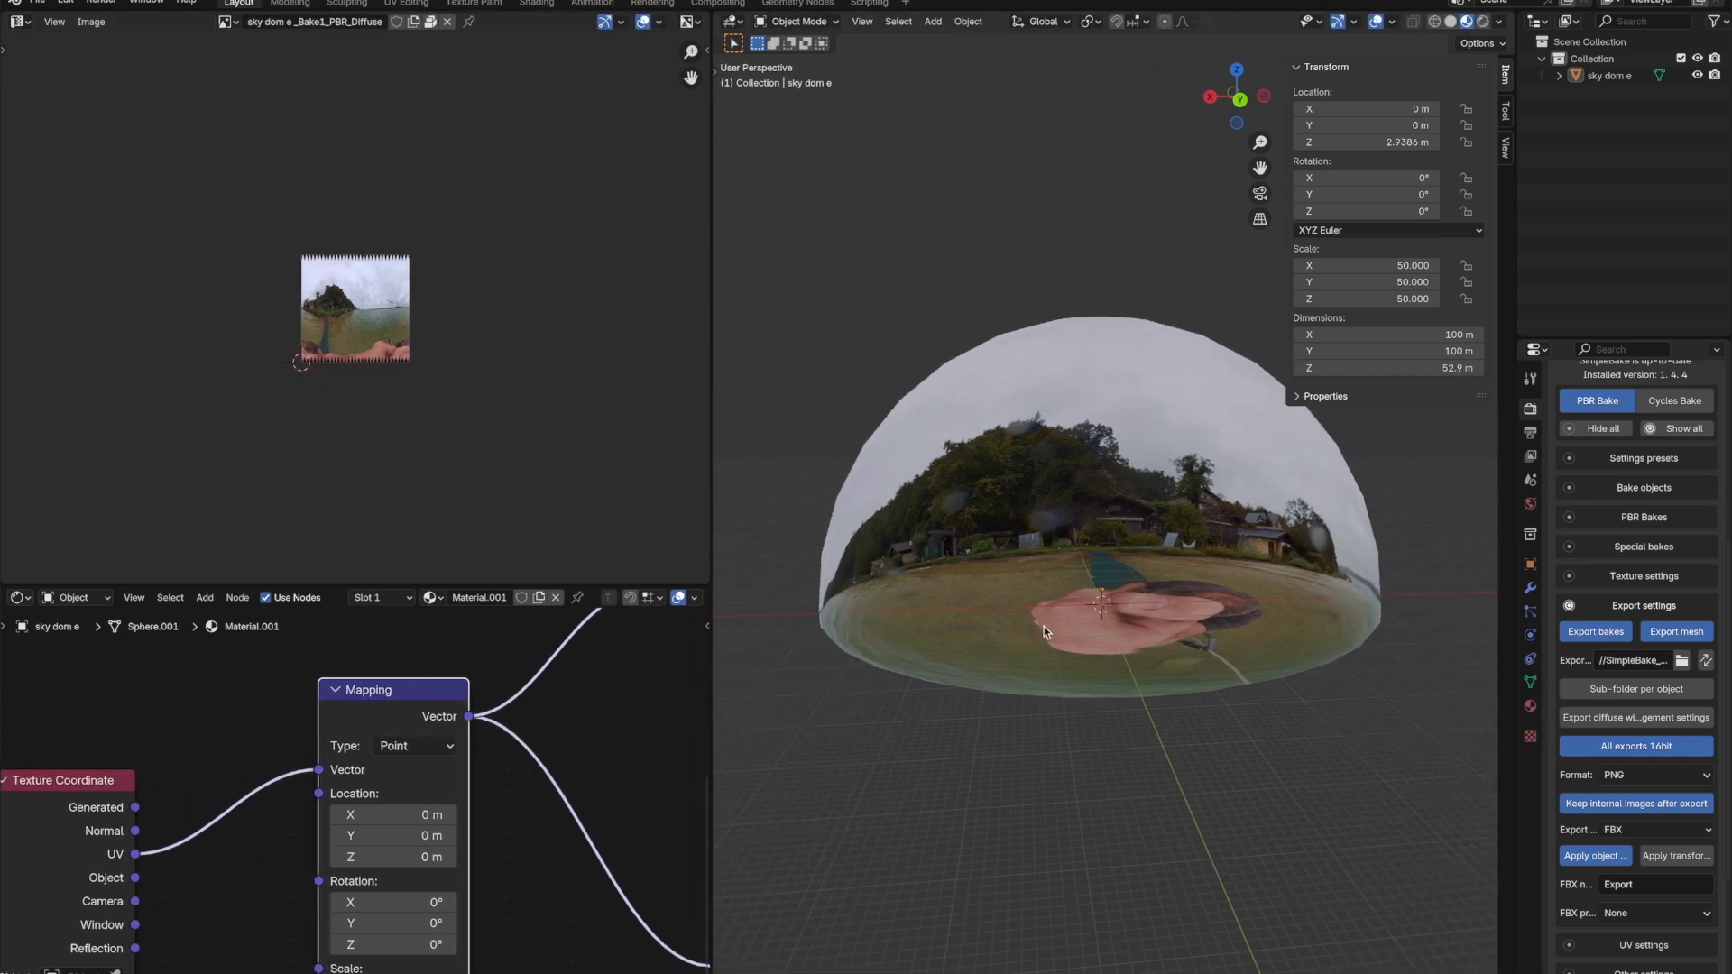
click(1300, 70)
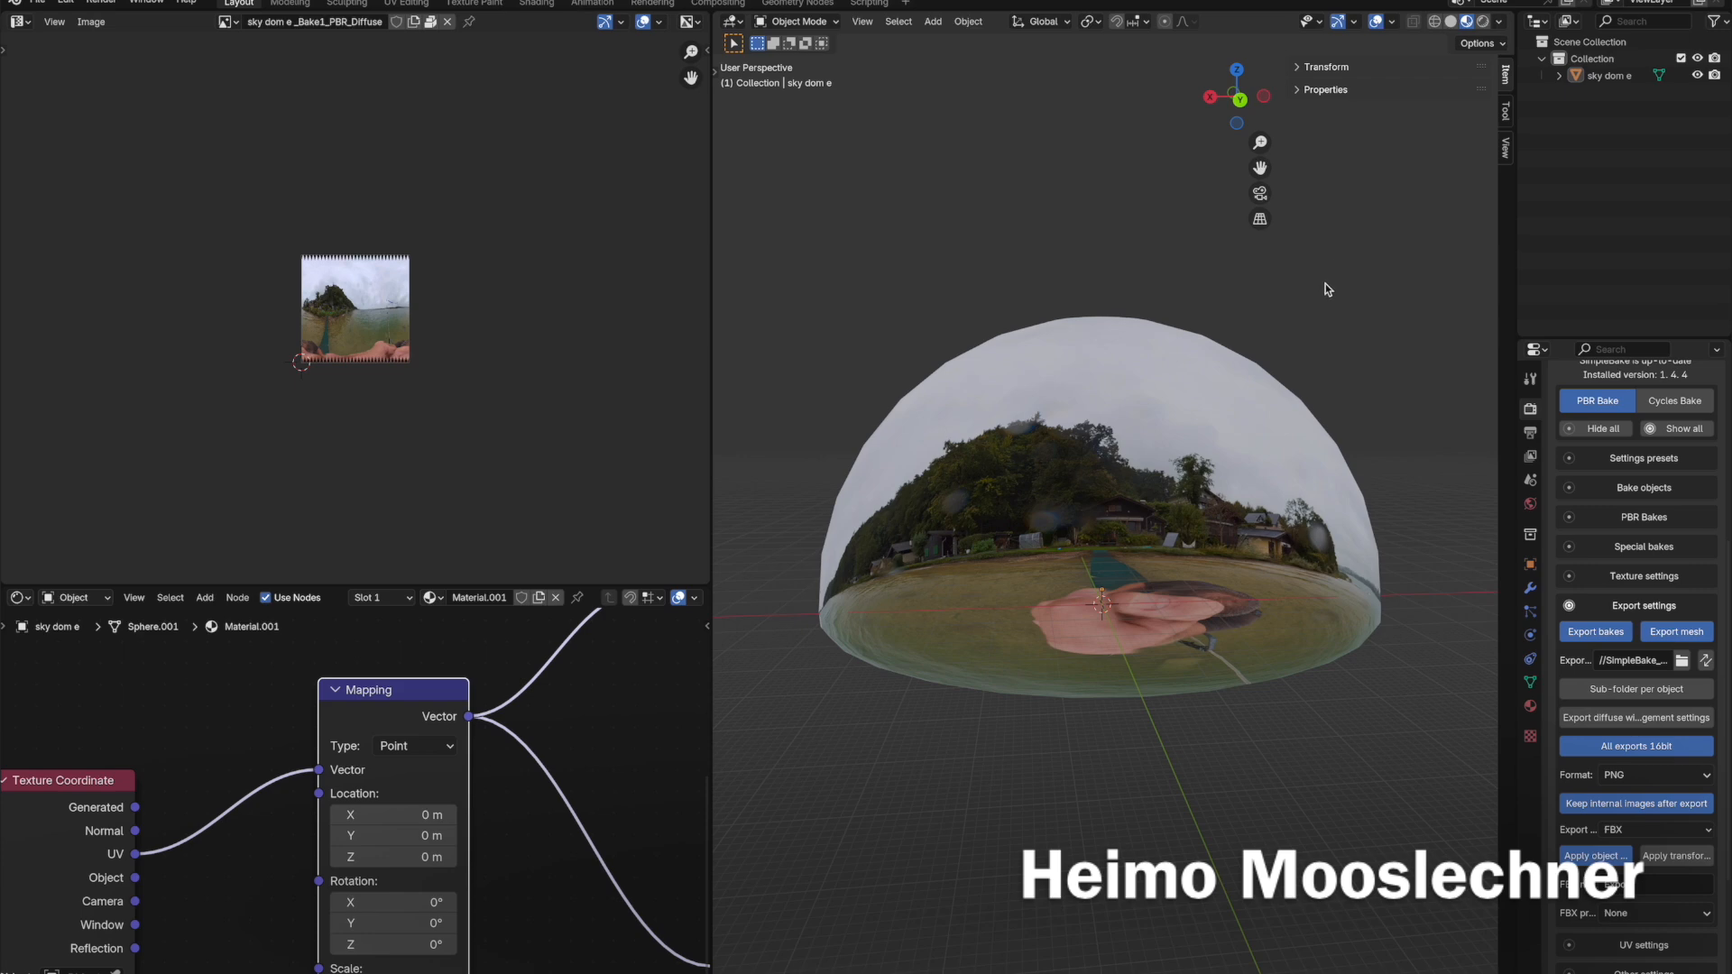